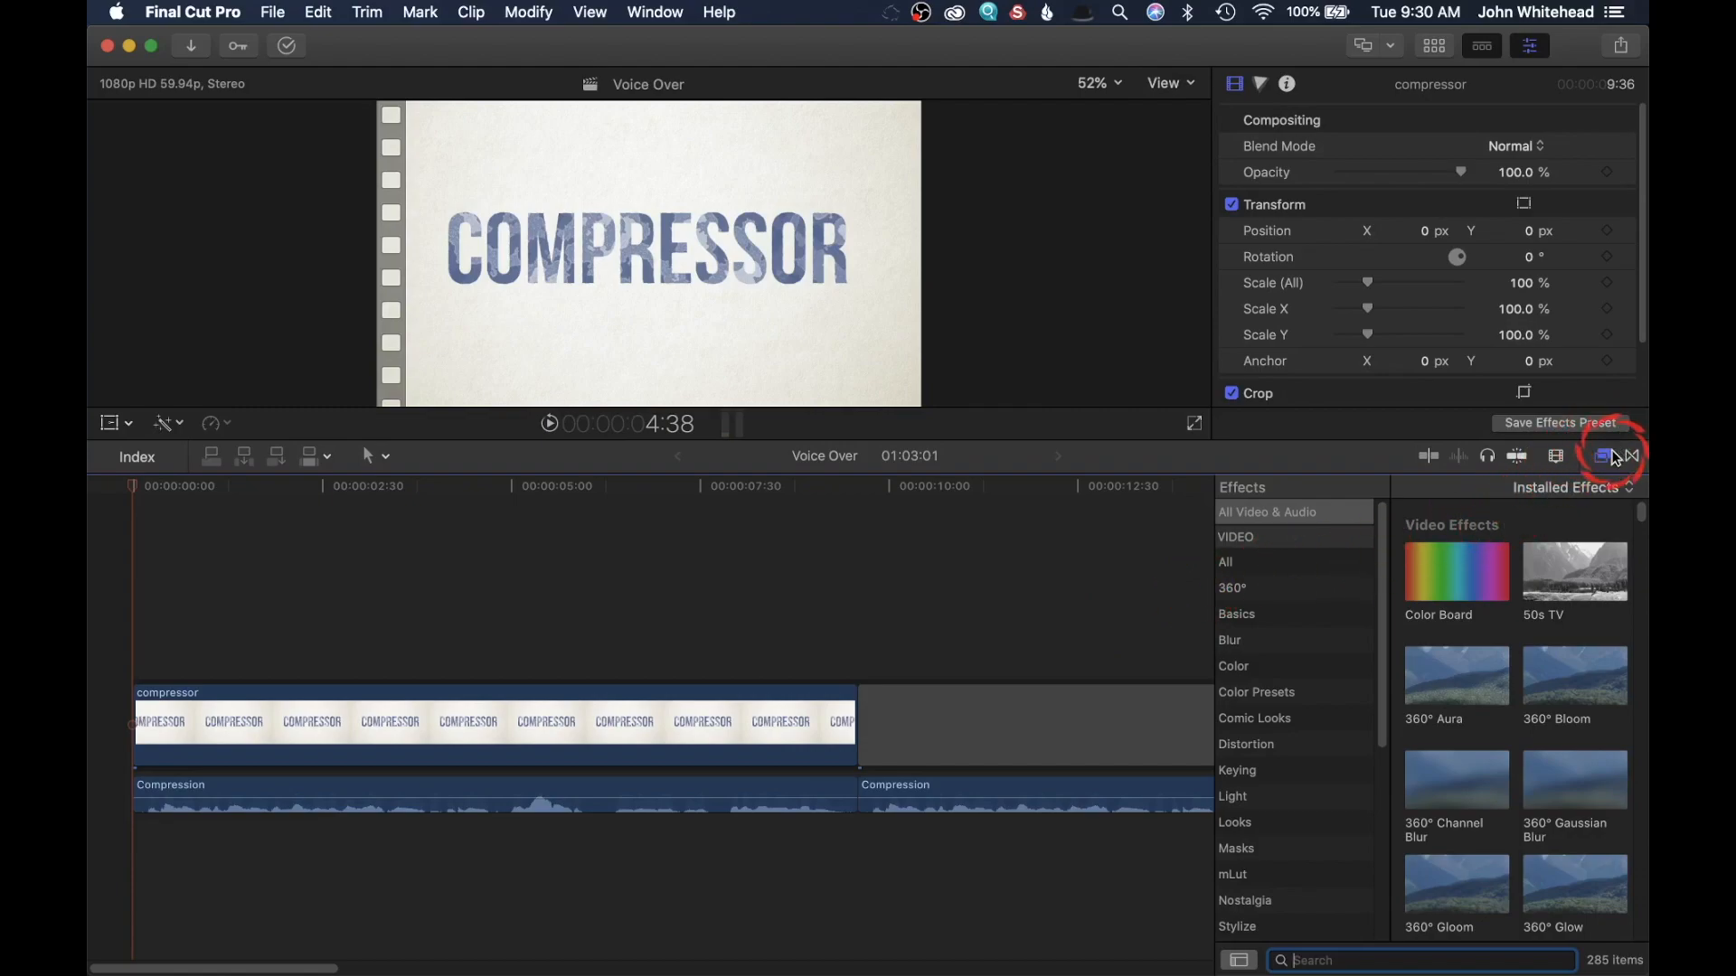
Hide and reshow the Effects browser, then bring its audio effect categories into view
left_click(1574, 488)
left_click(1599, 463)
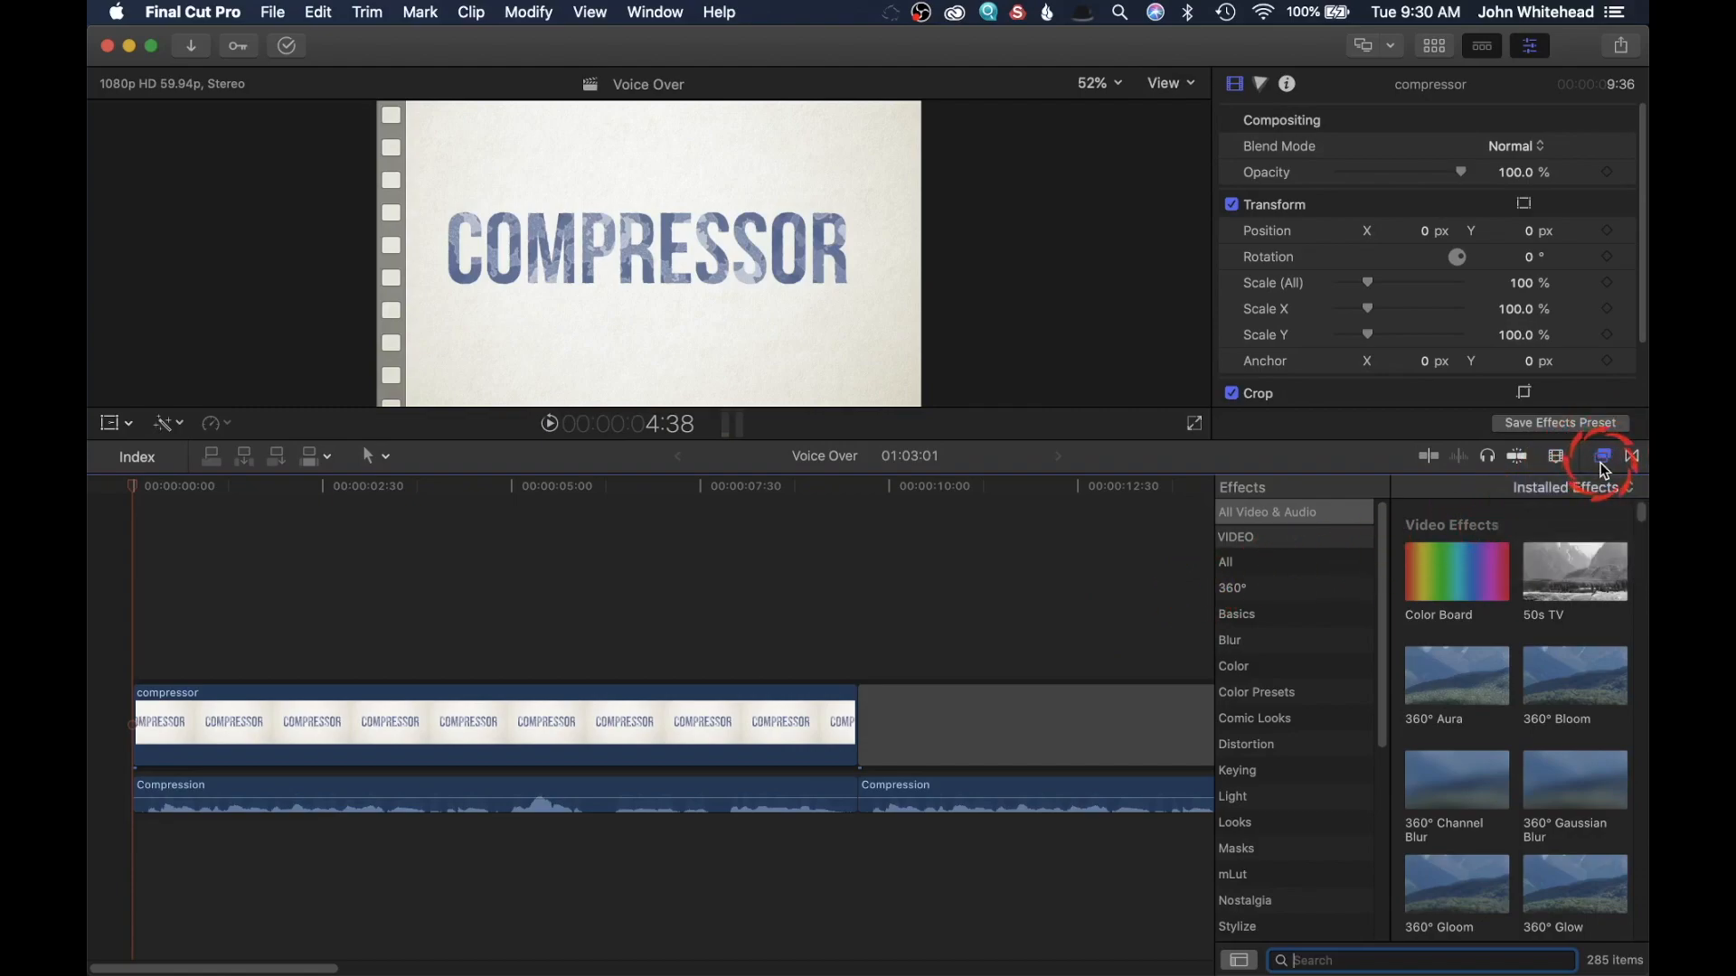
left_click(1600, 463)
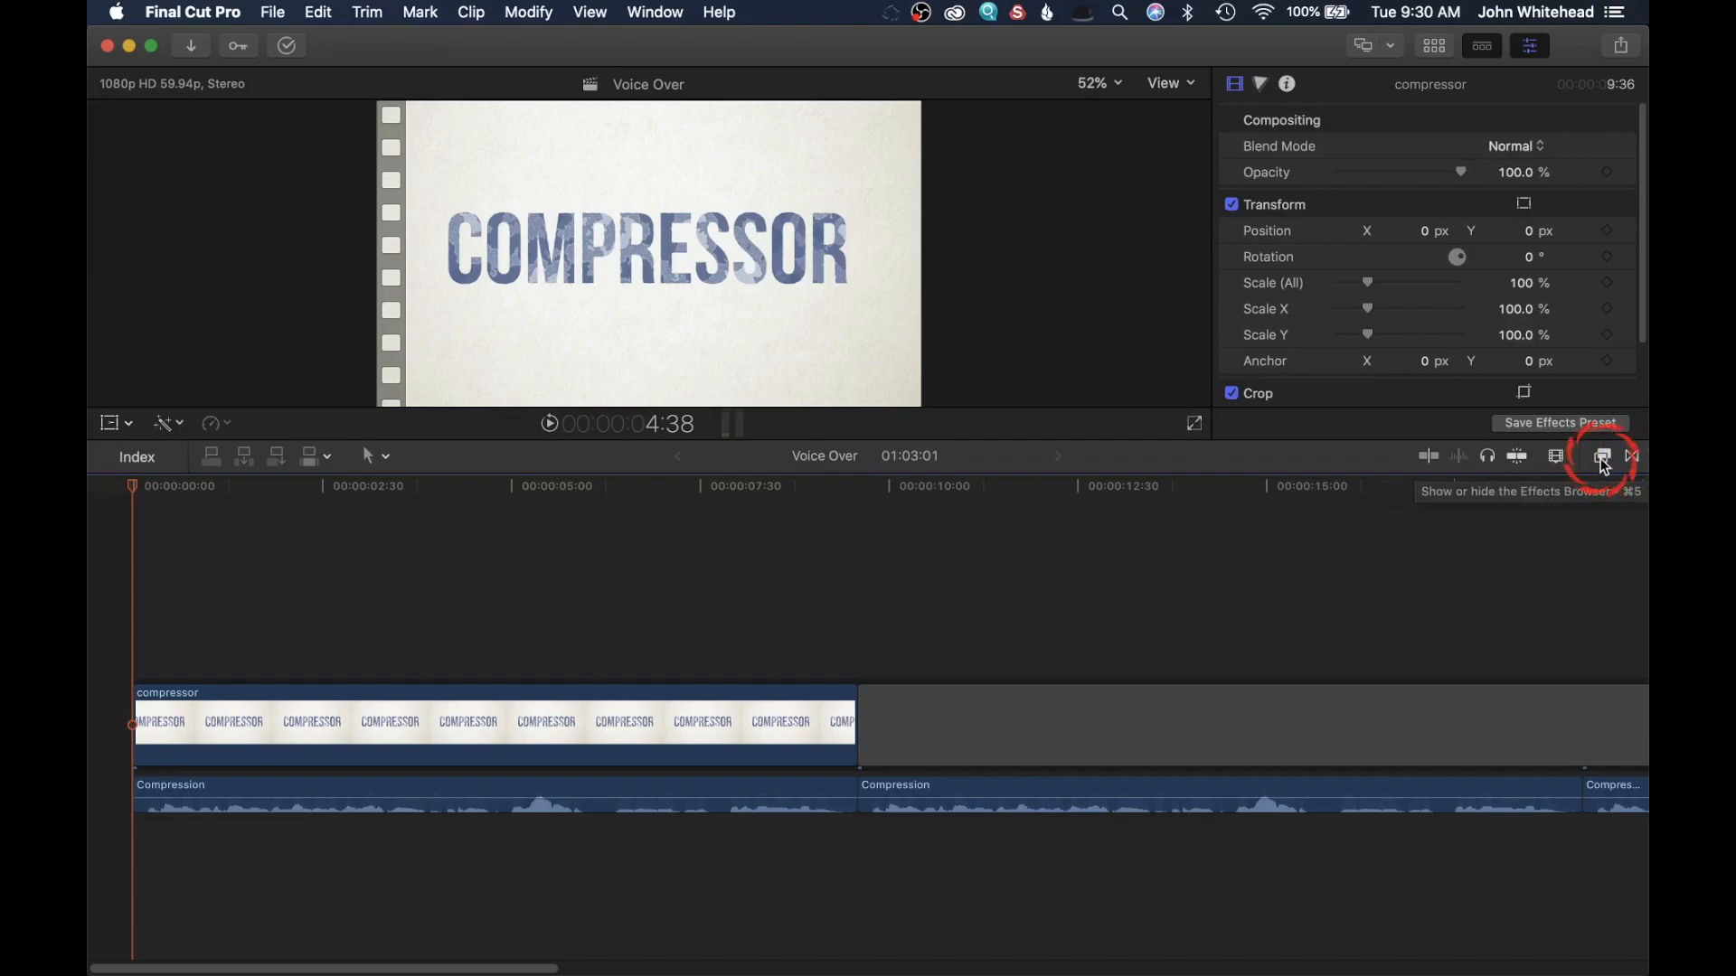
left_click(1603, 459)
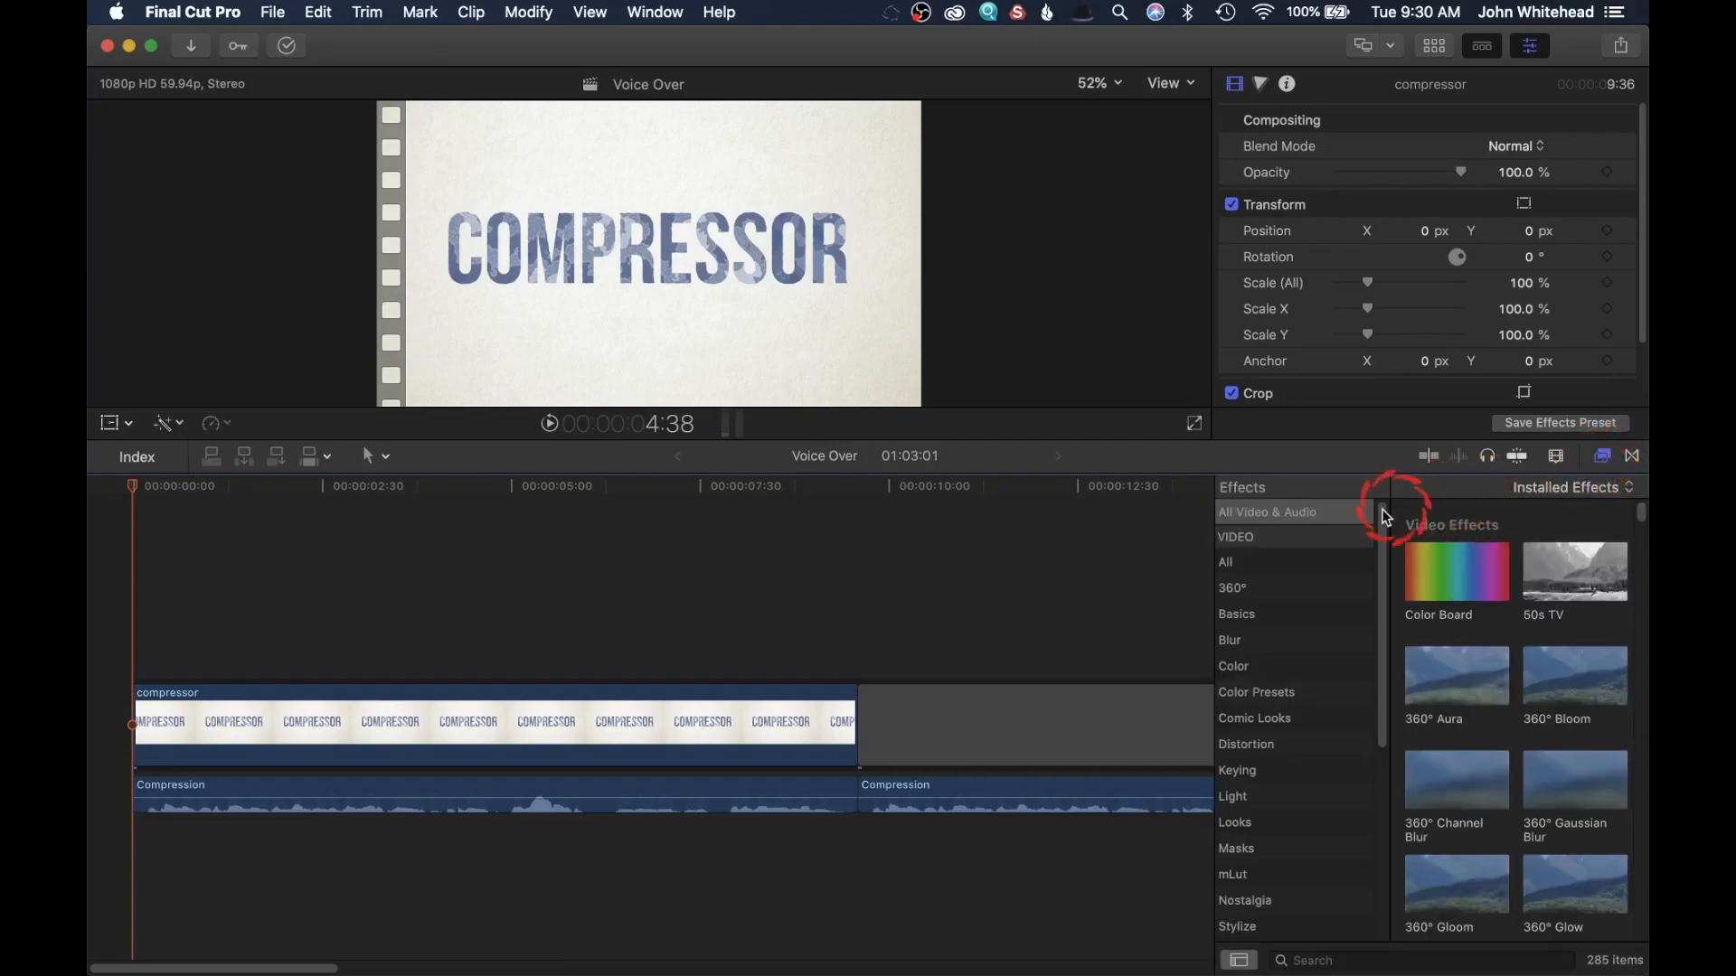
scroll(1259, 542, "down", 5)
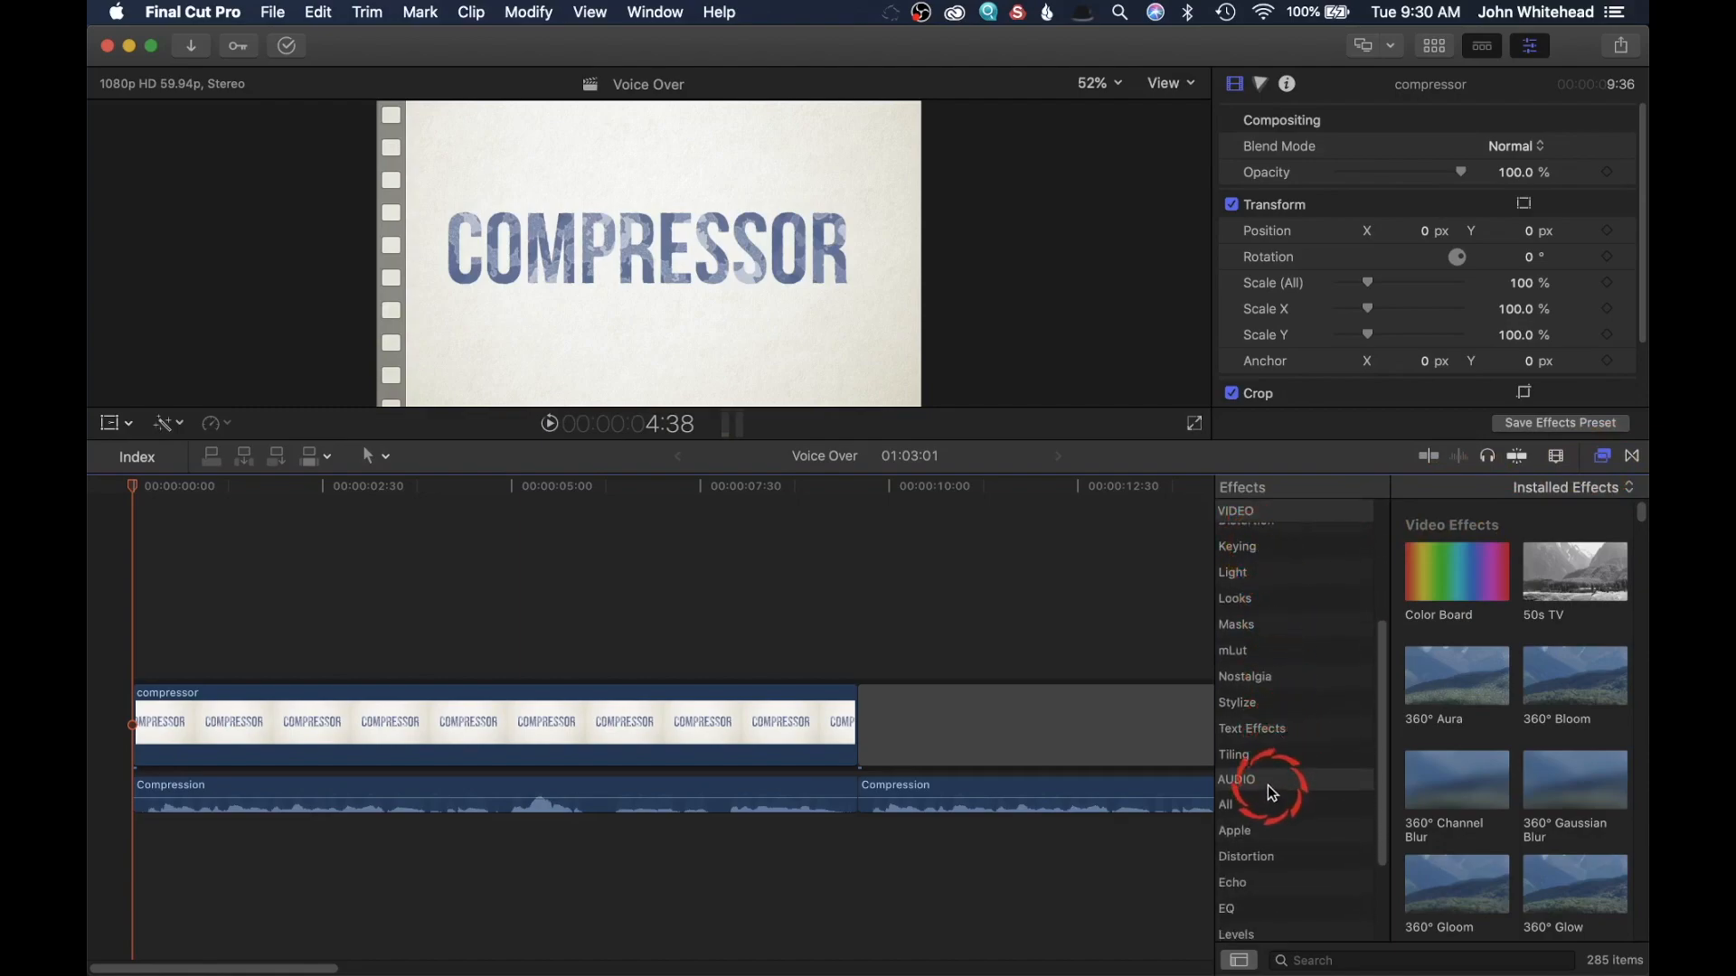
scroll(1268, 795, "down", 3)
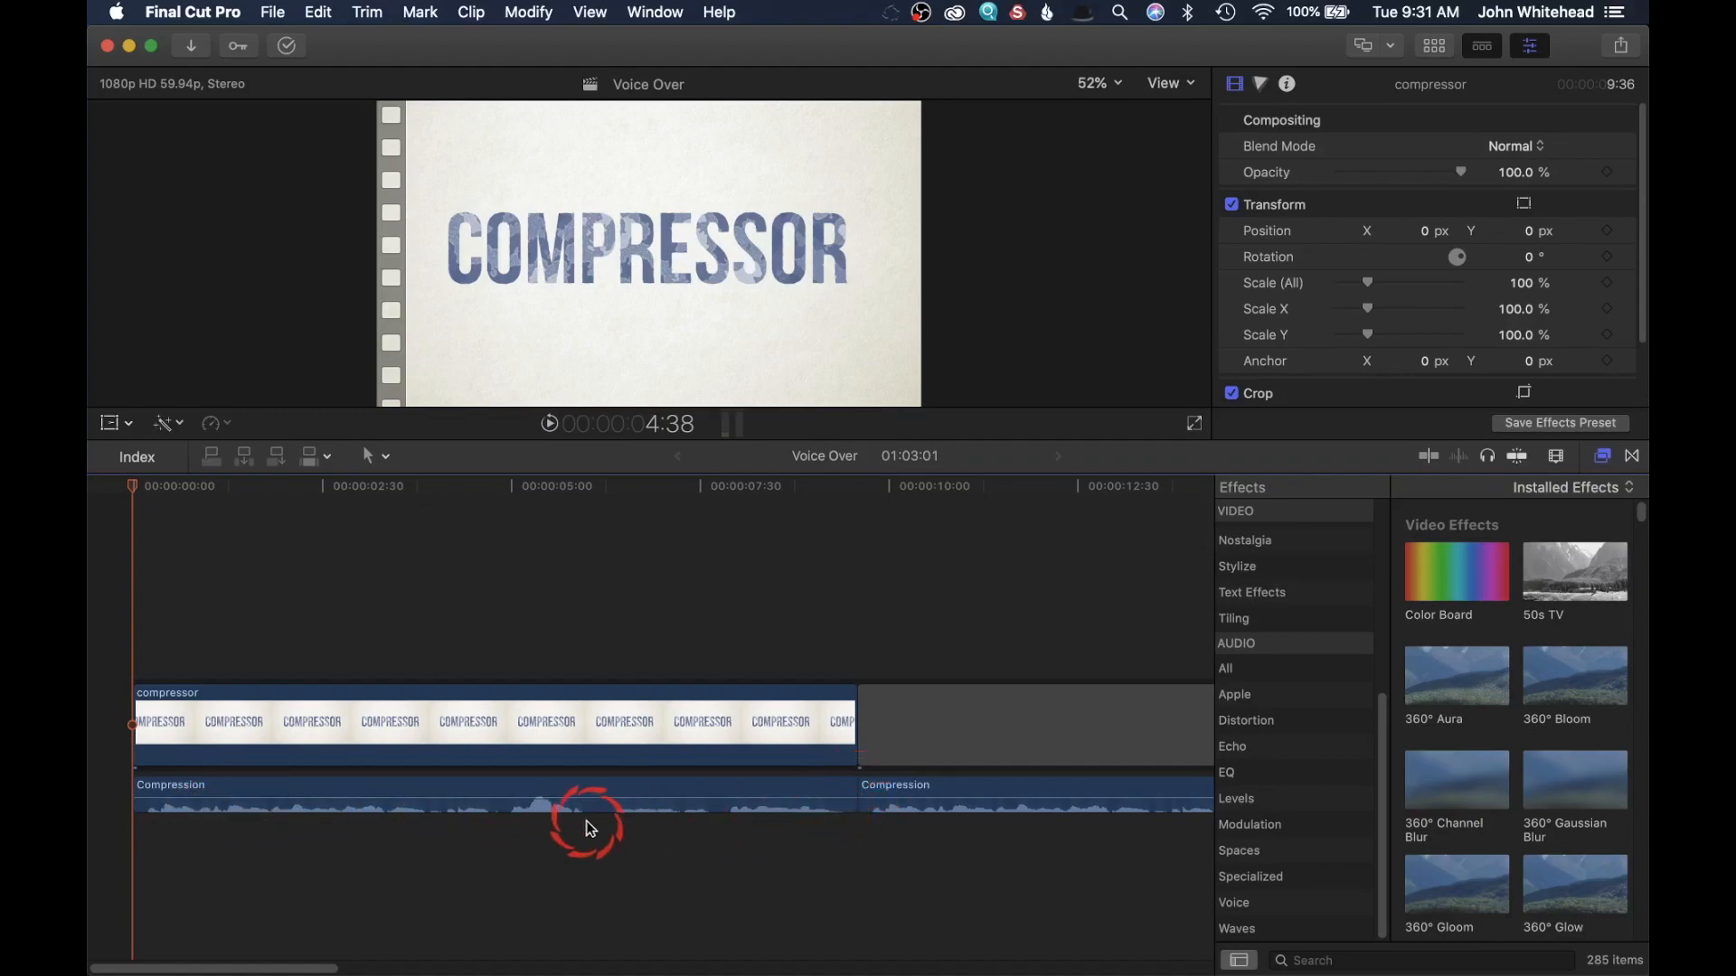
Select the first Compression audio clip, show its audio settings, and play it through from the start
mouse_move(516, 816)
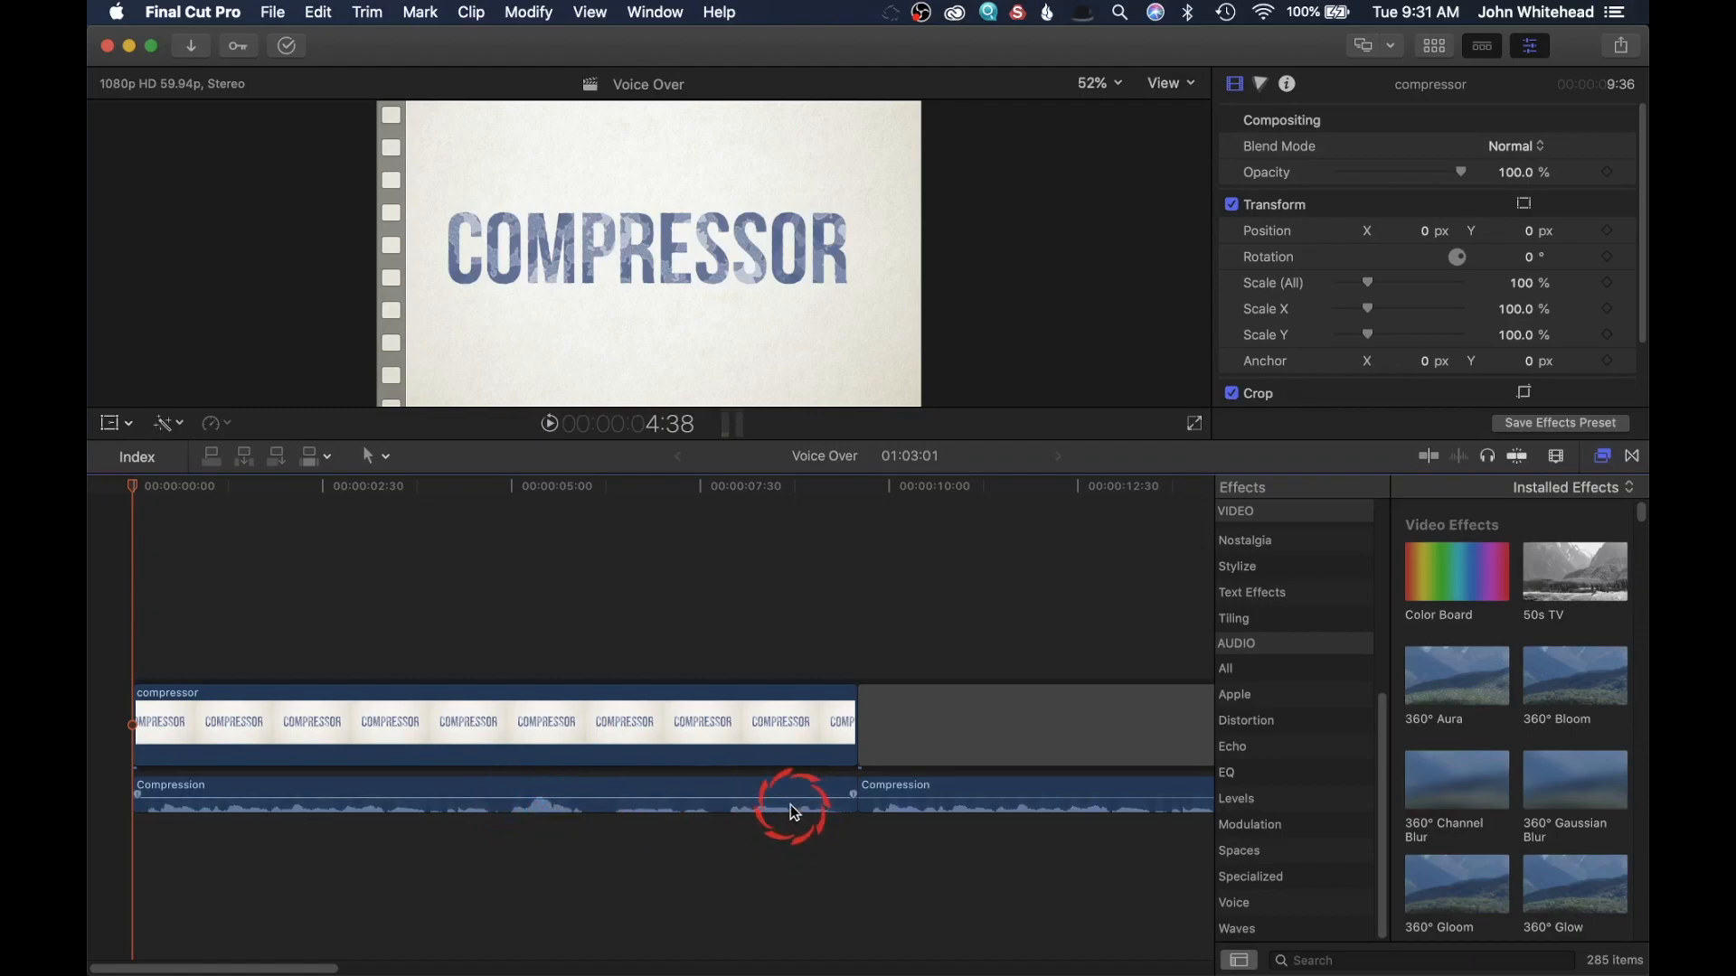
left_click(1263, 84)
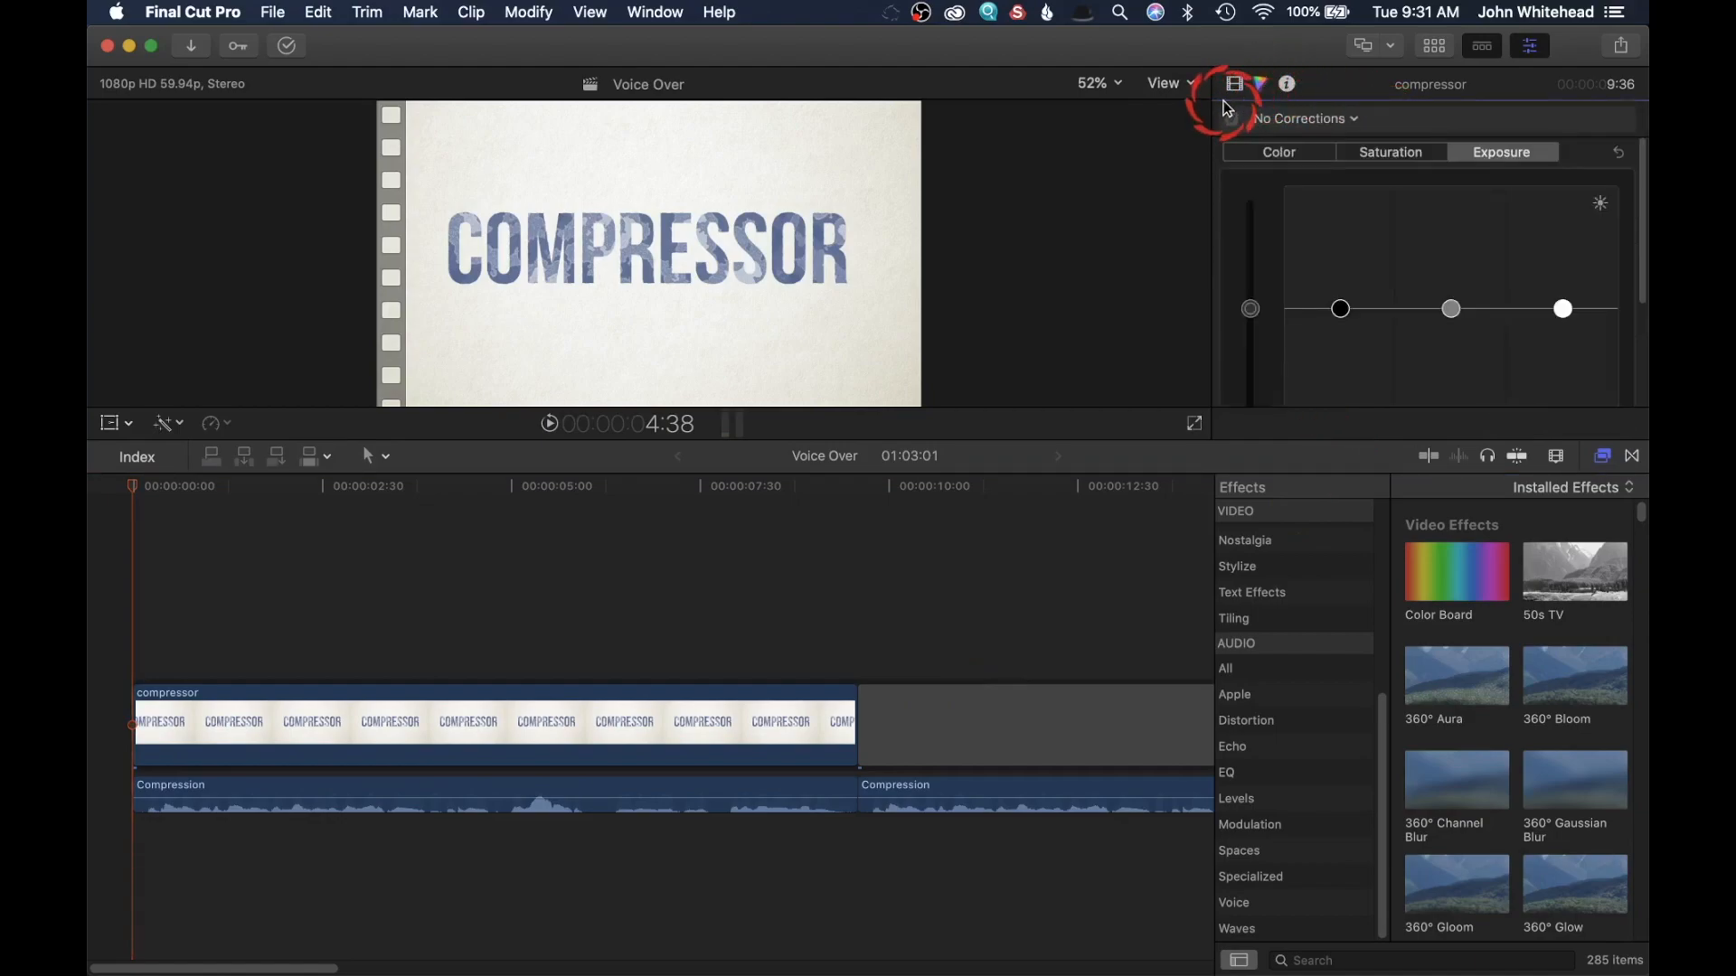
left_click(736, 802)
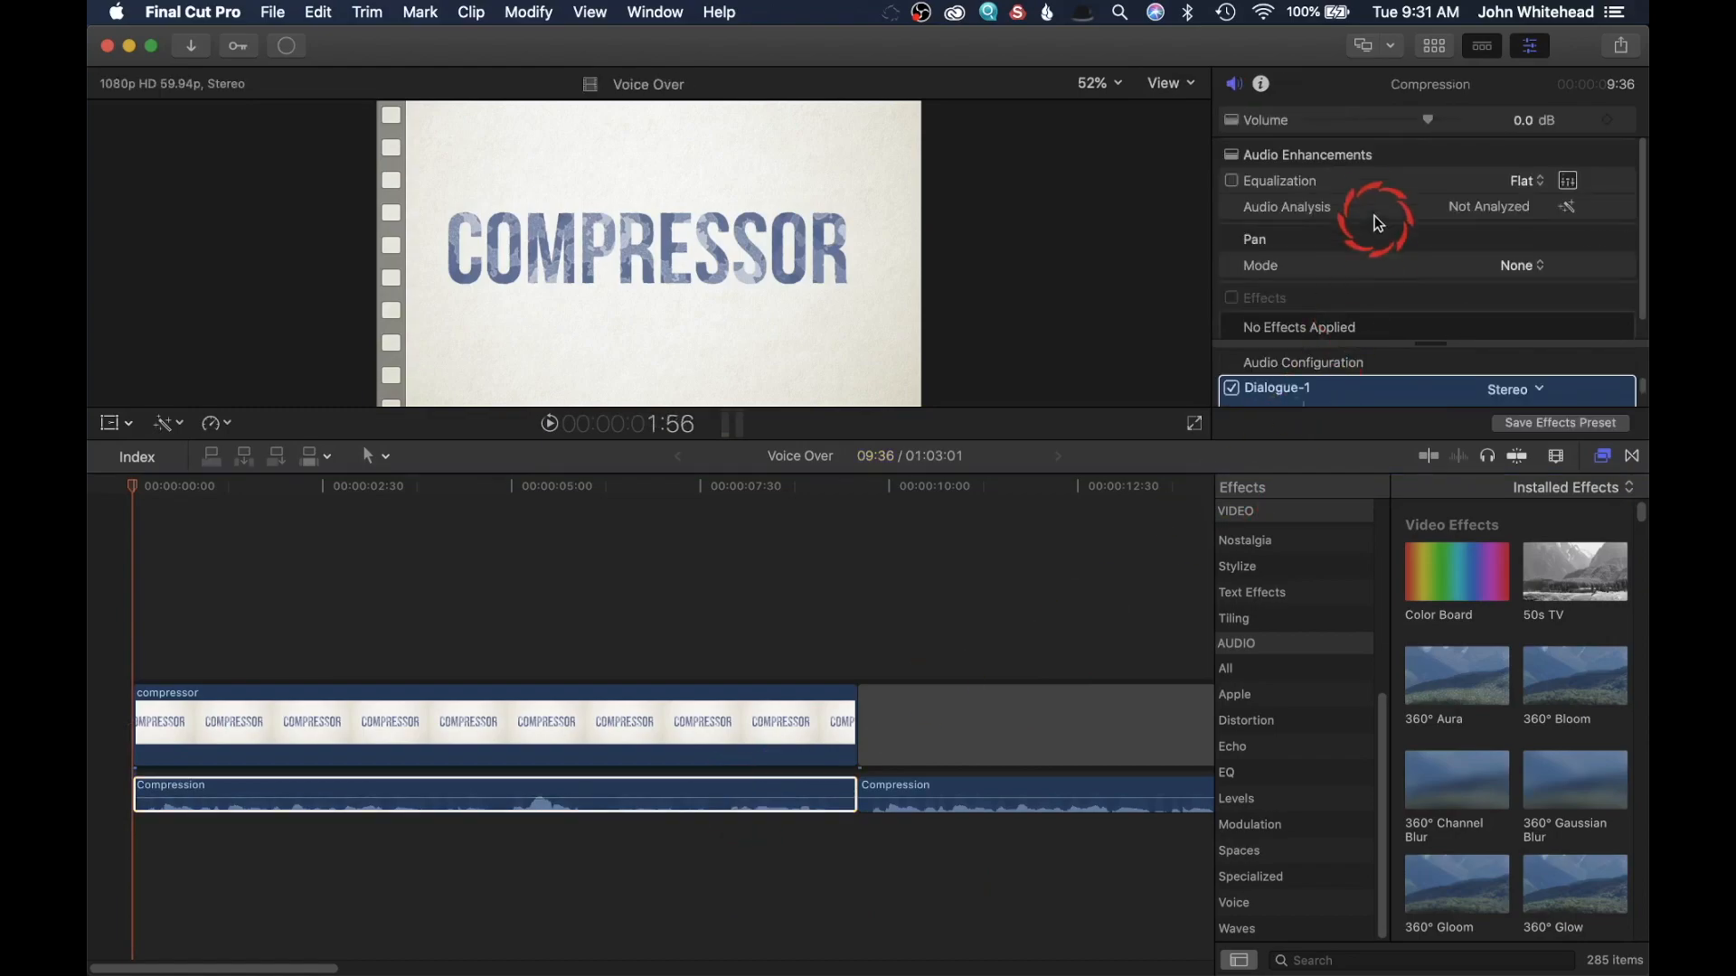
left_click_drag(1427, 121, 1457, 116)
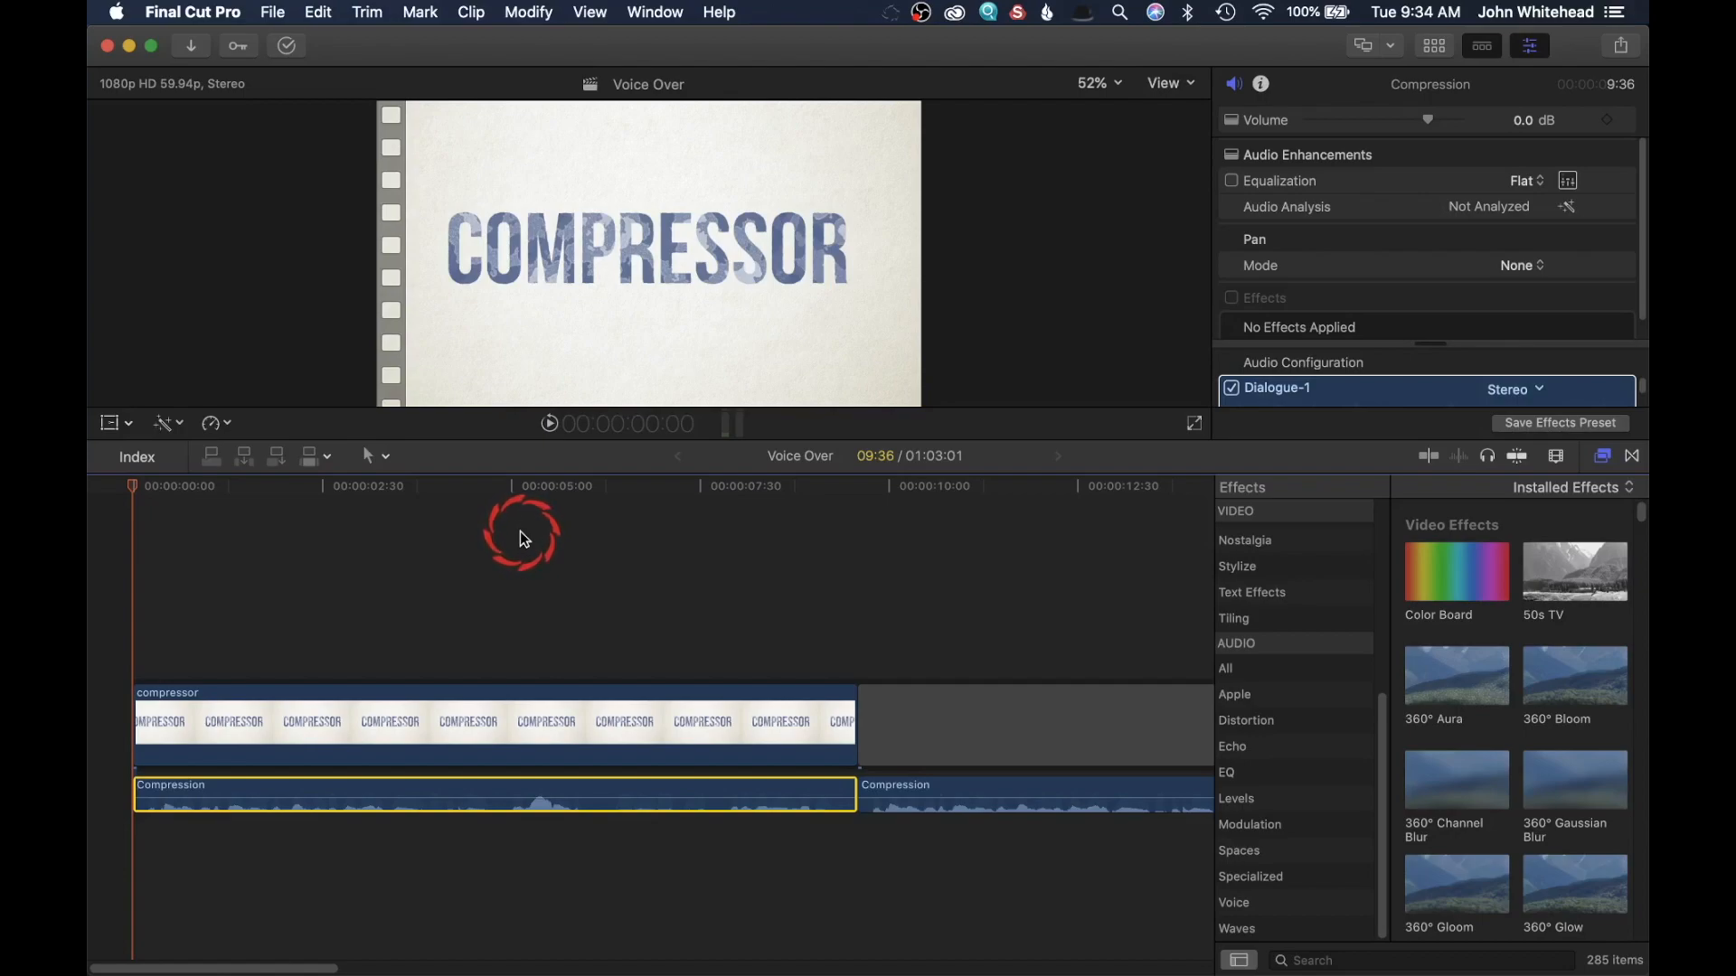
key("space")
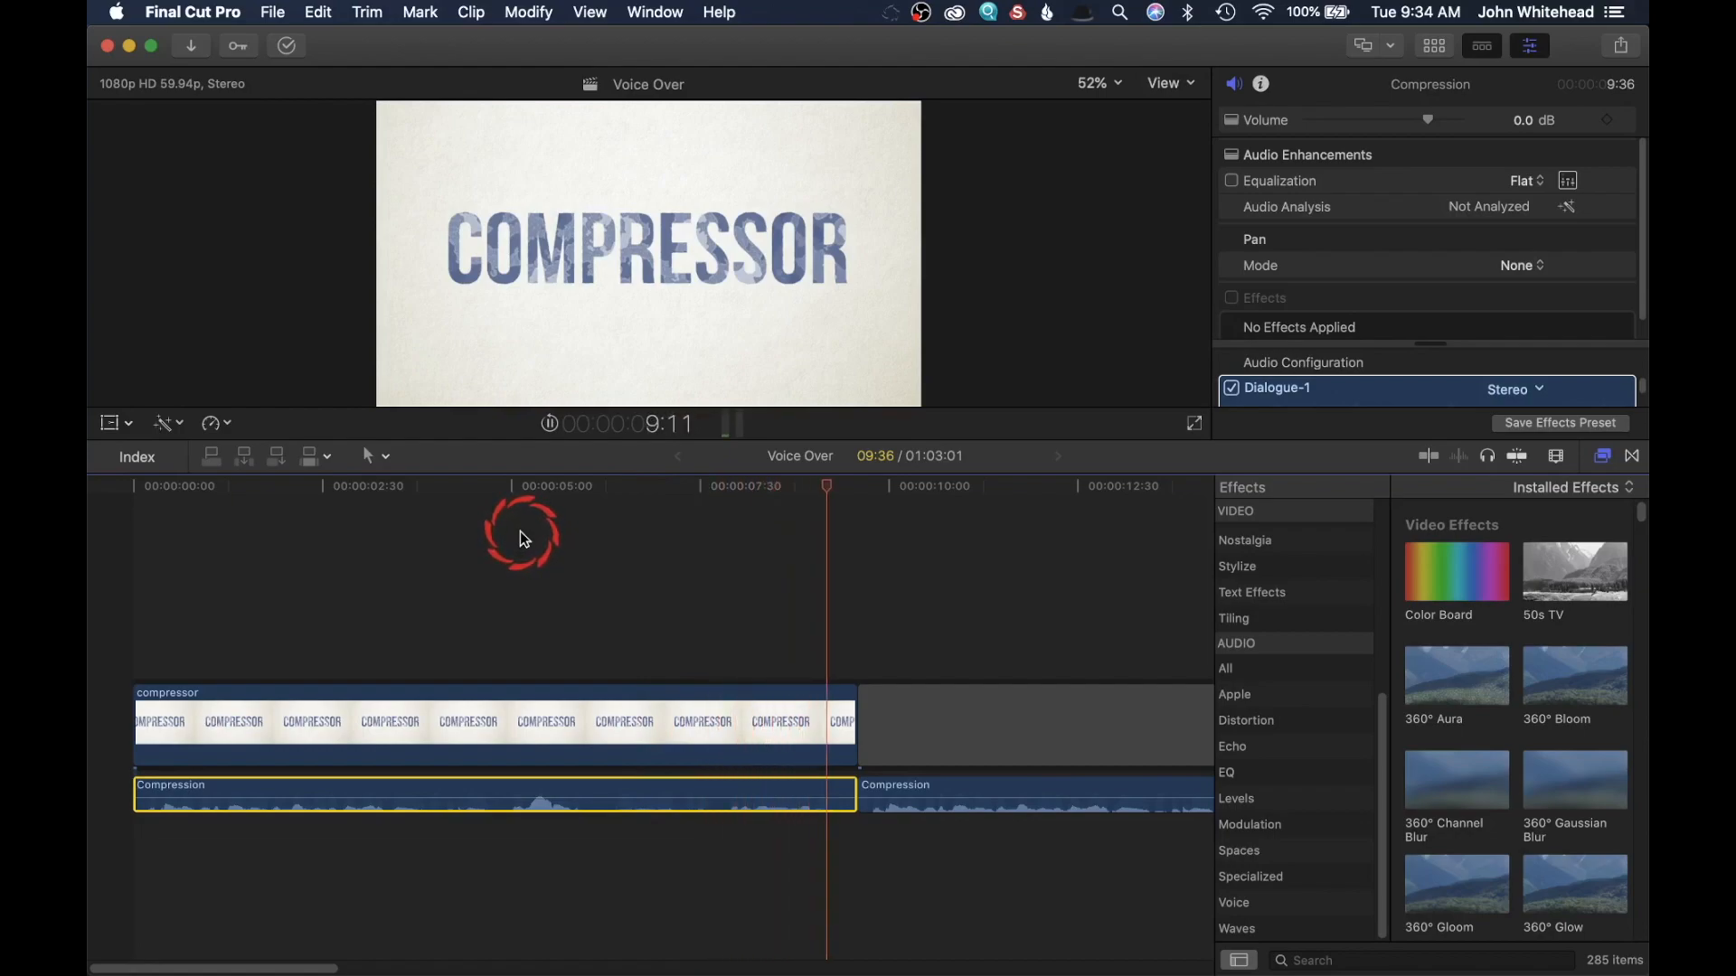
key("space")
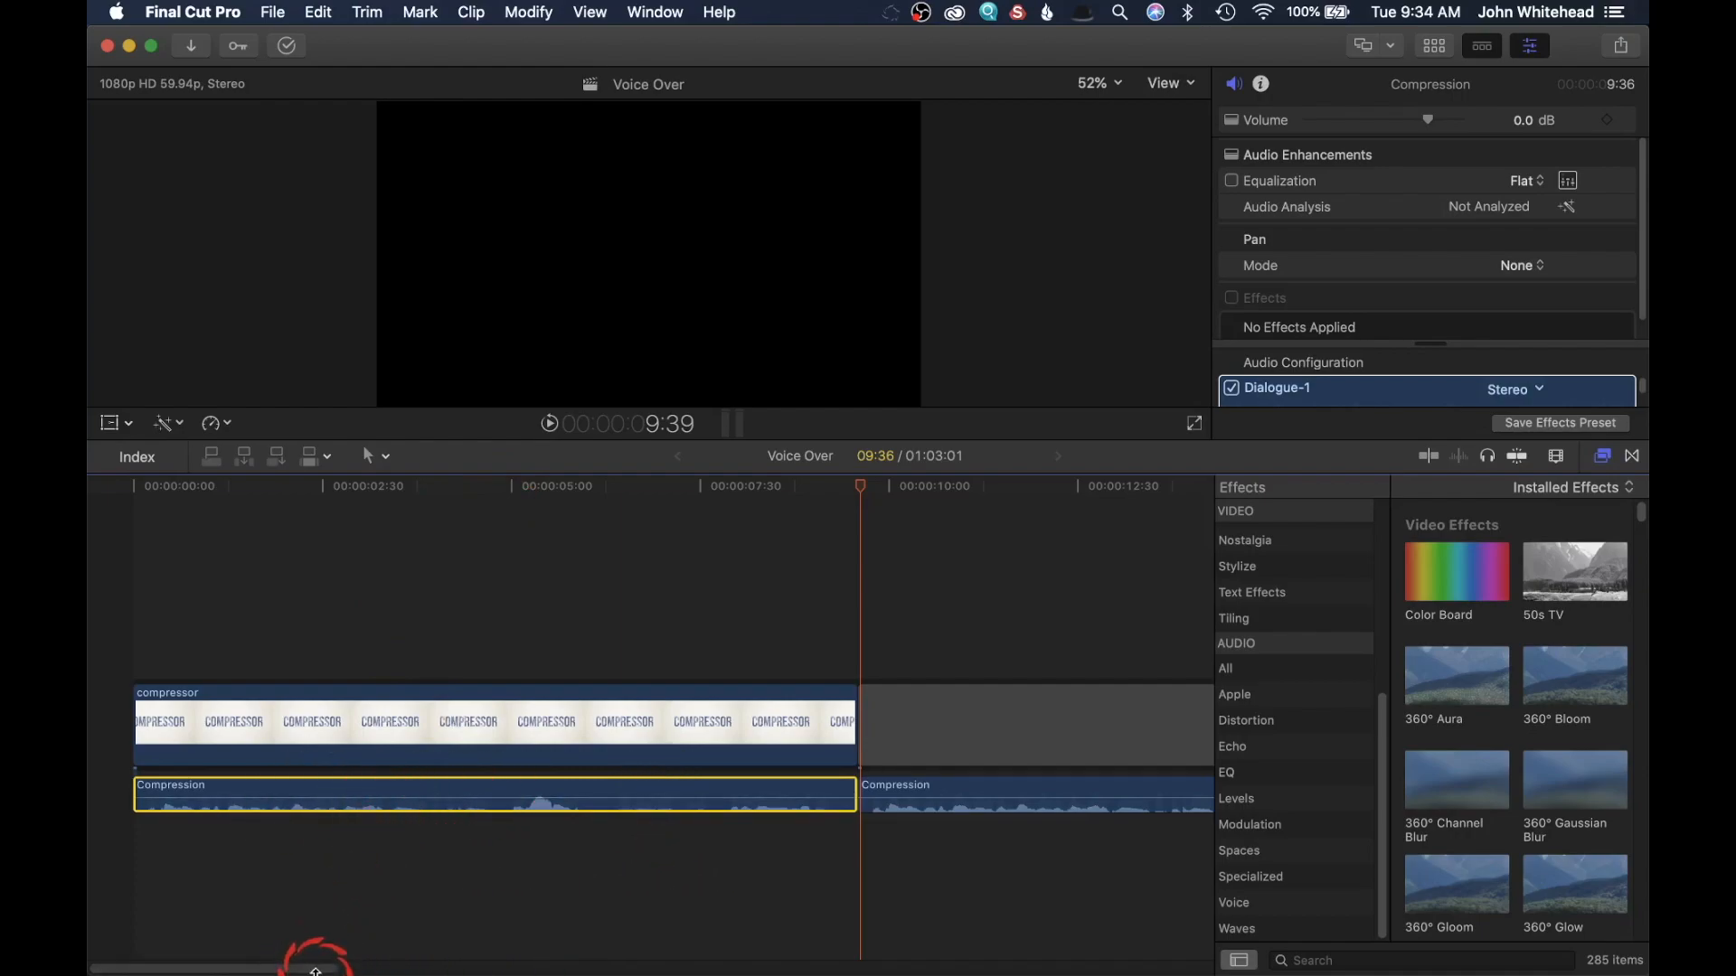
Apply the Waves DeBreath (m) audio effect to the second Compression clip in the timeline
left_click_drag(319, 966, 460, 969)
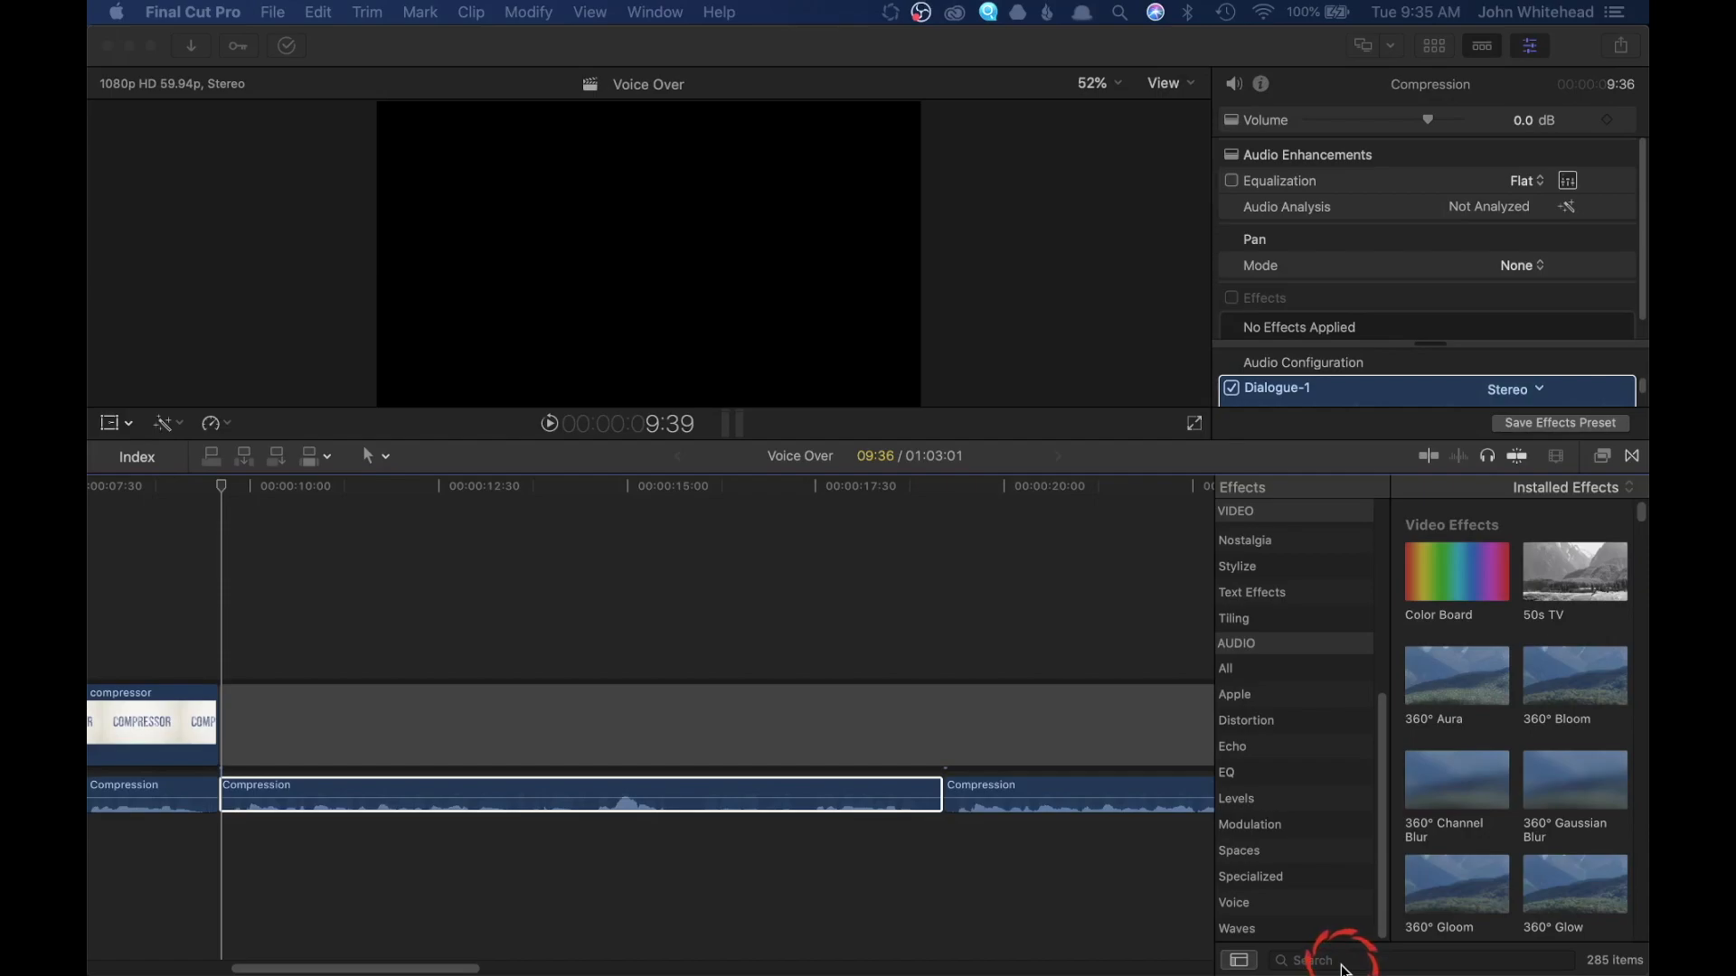
left_click(1281, 935)
left_click(1280, 931)
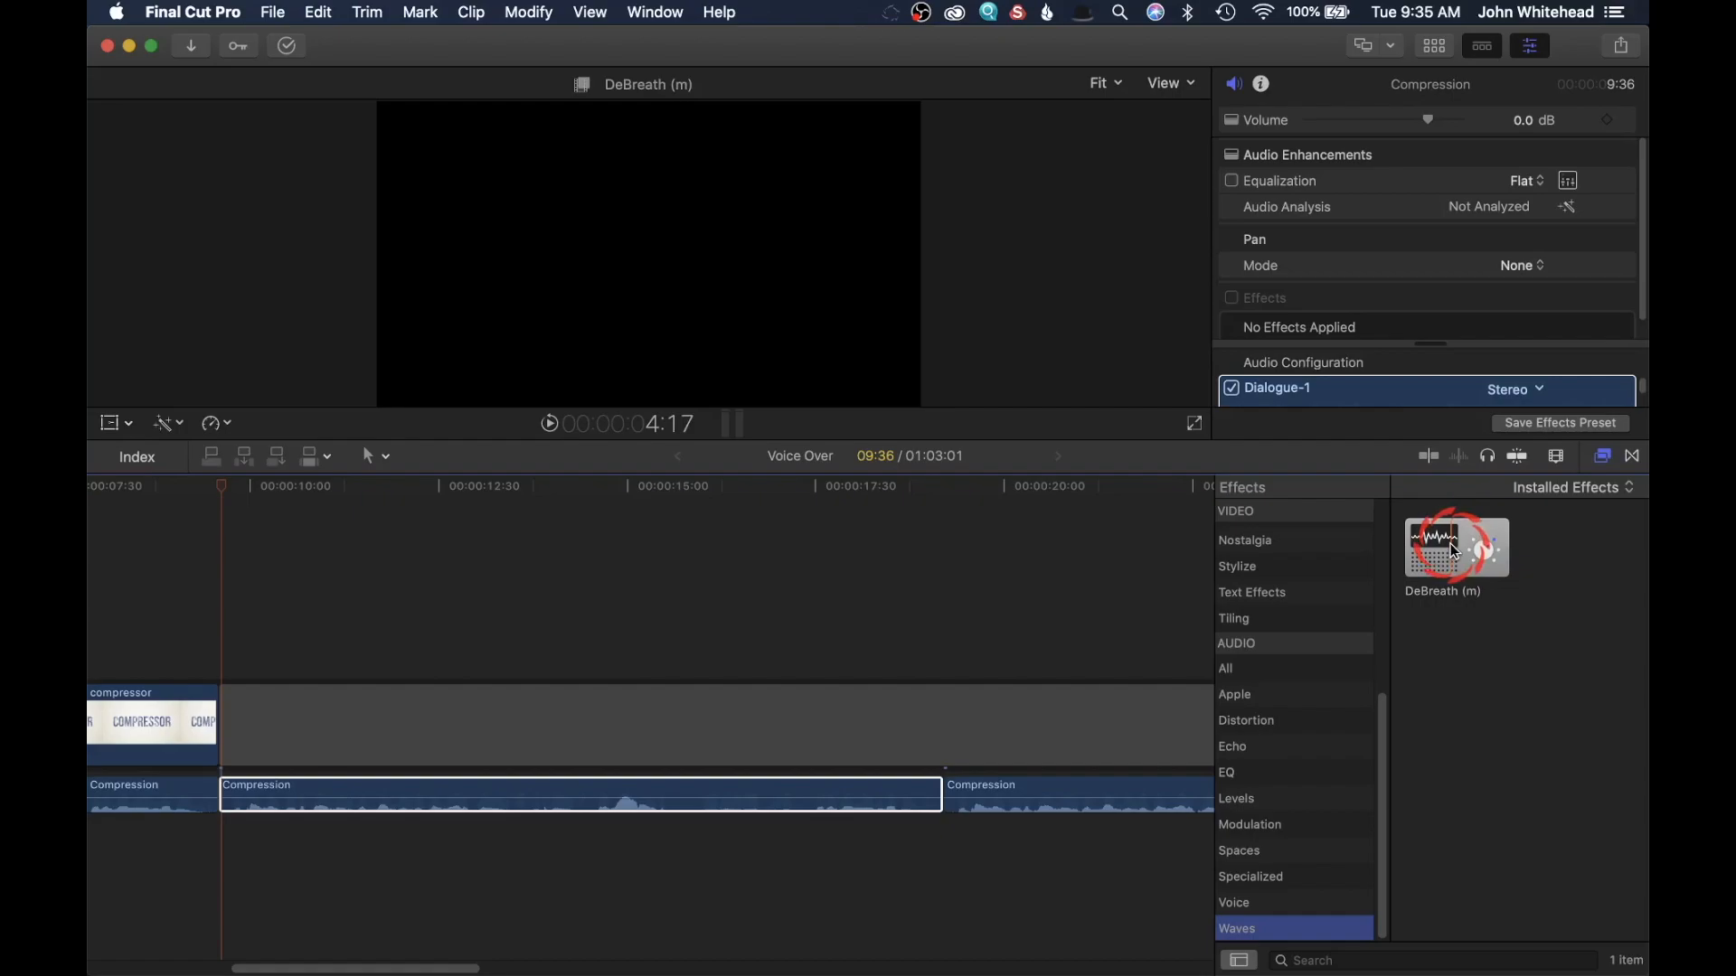
left_click_drag(1457, 552, 796, 788)
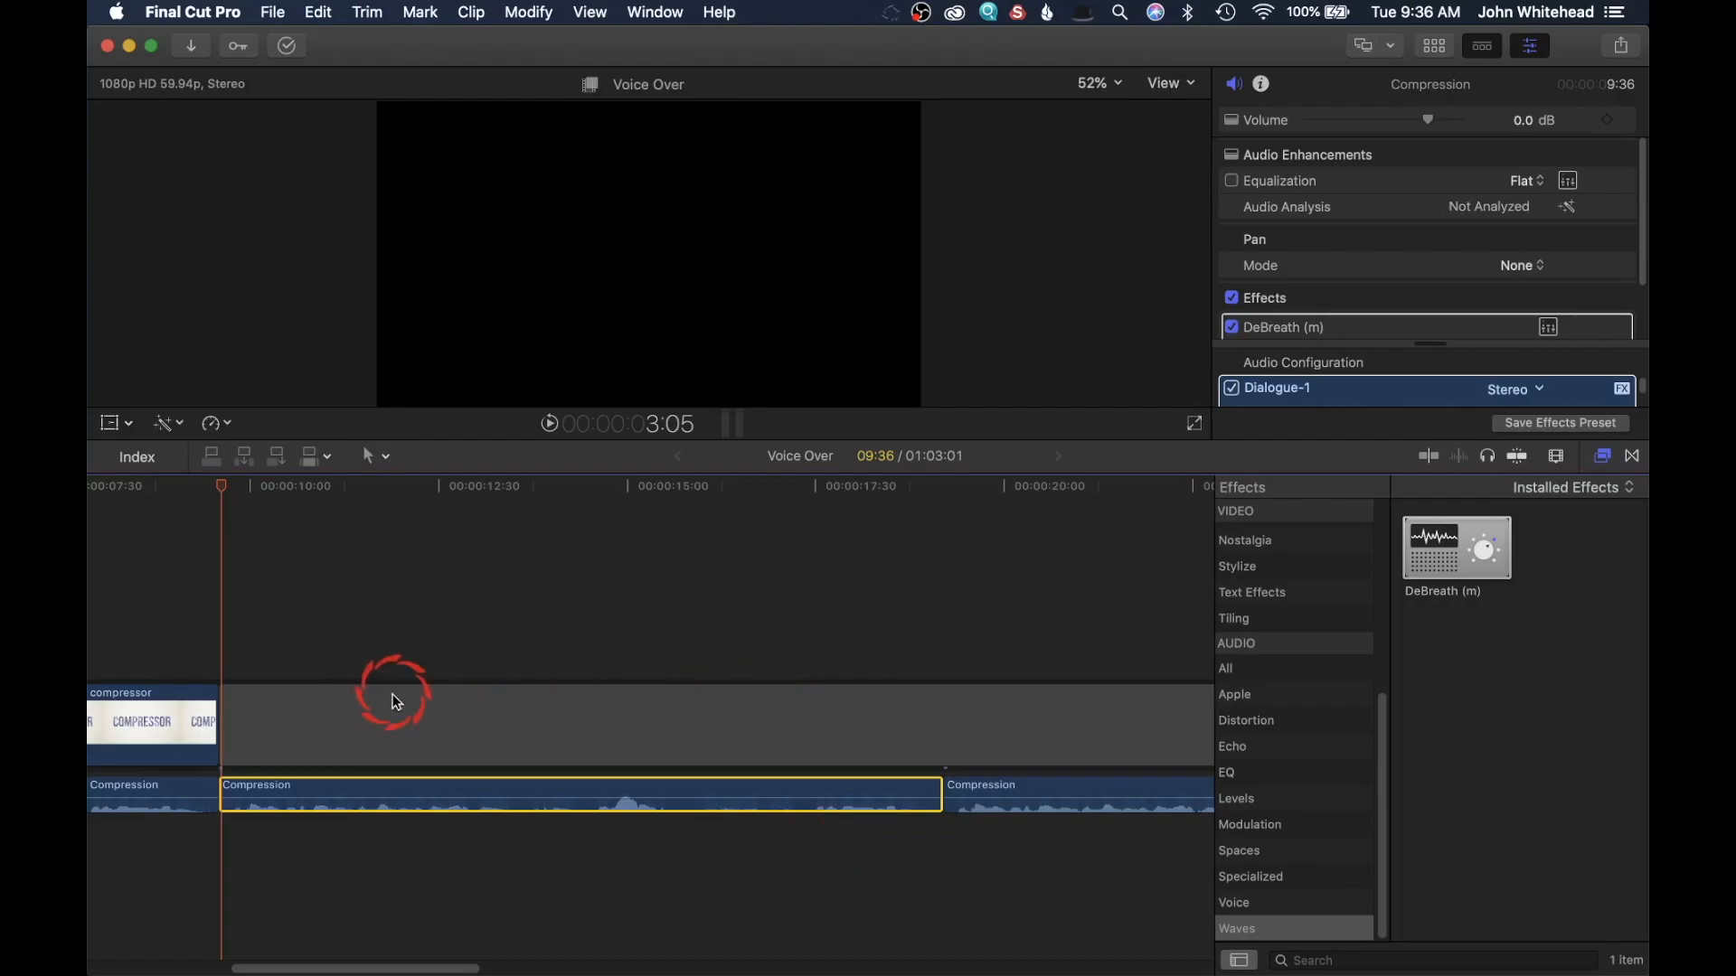
Rename the second Compression clip as debreath
right_click(285, 793)
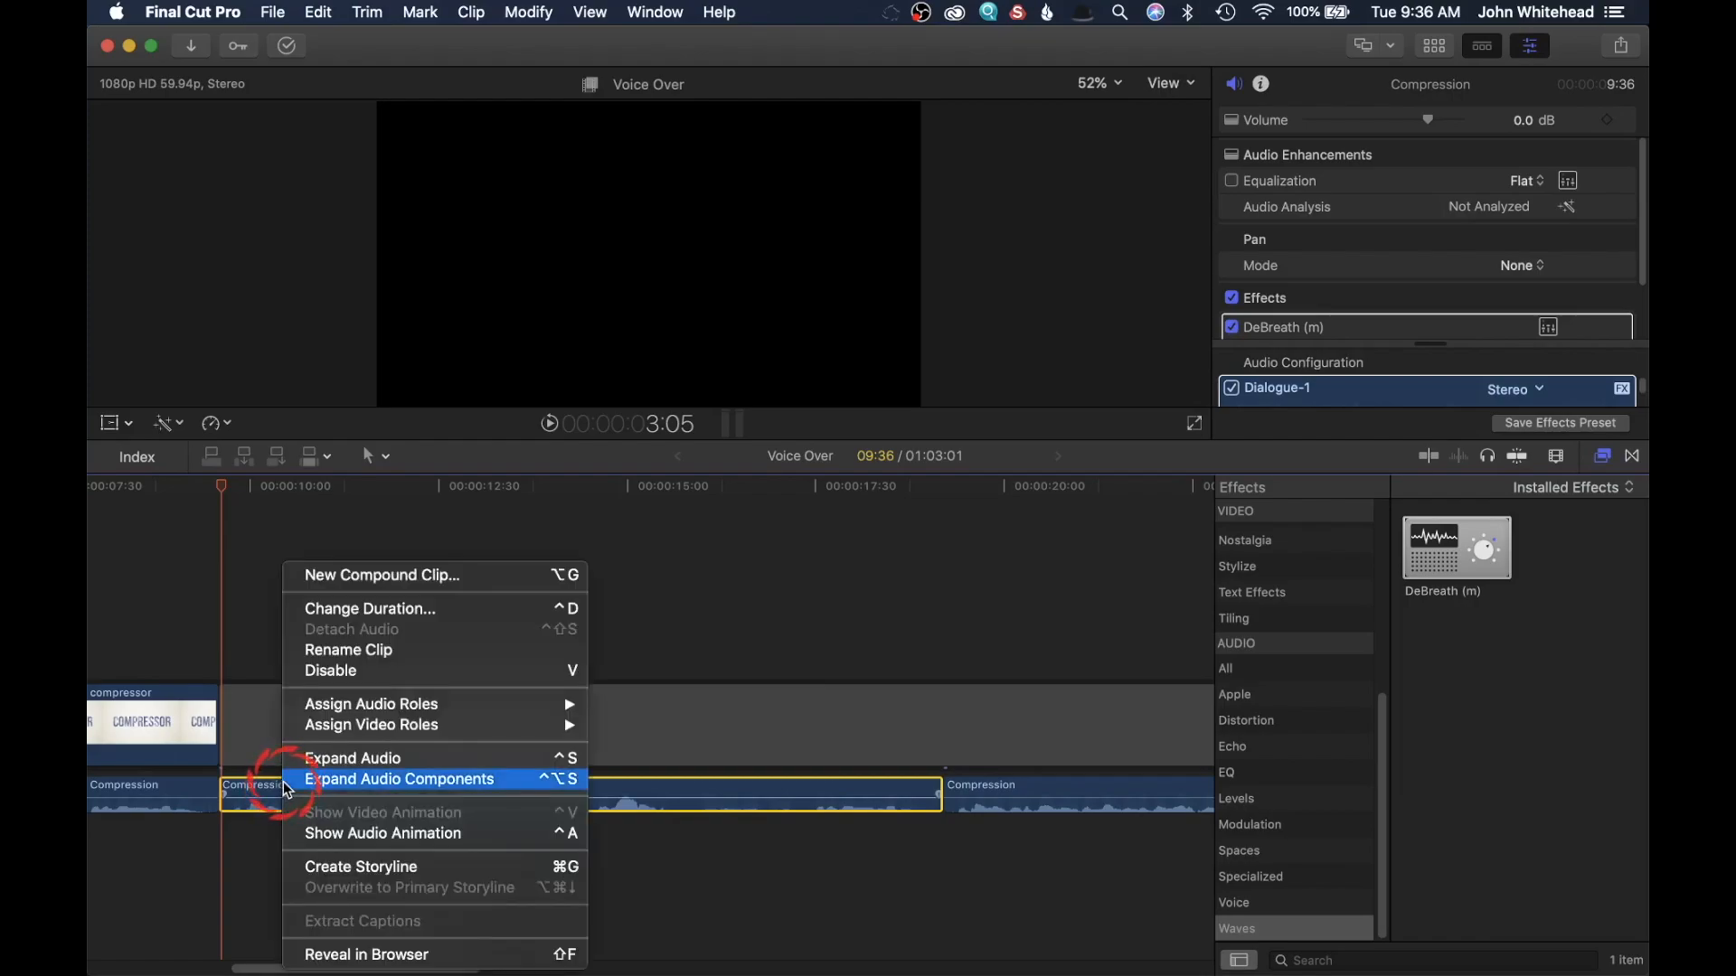
left_click(387, 649)
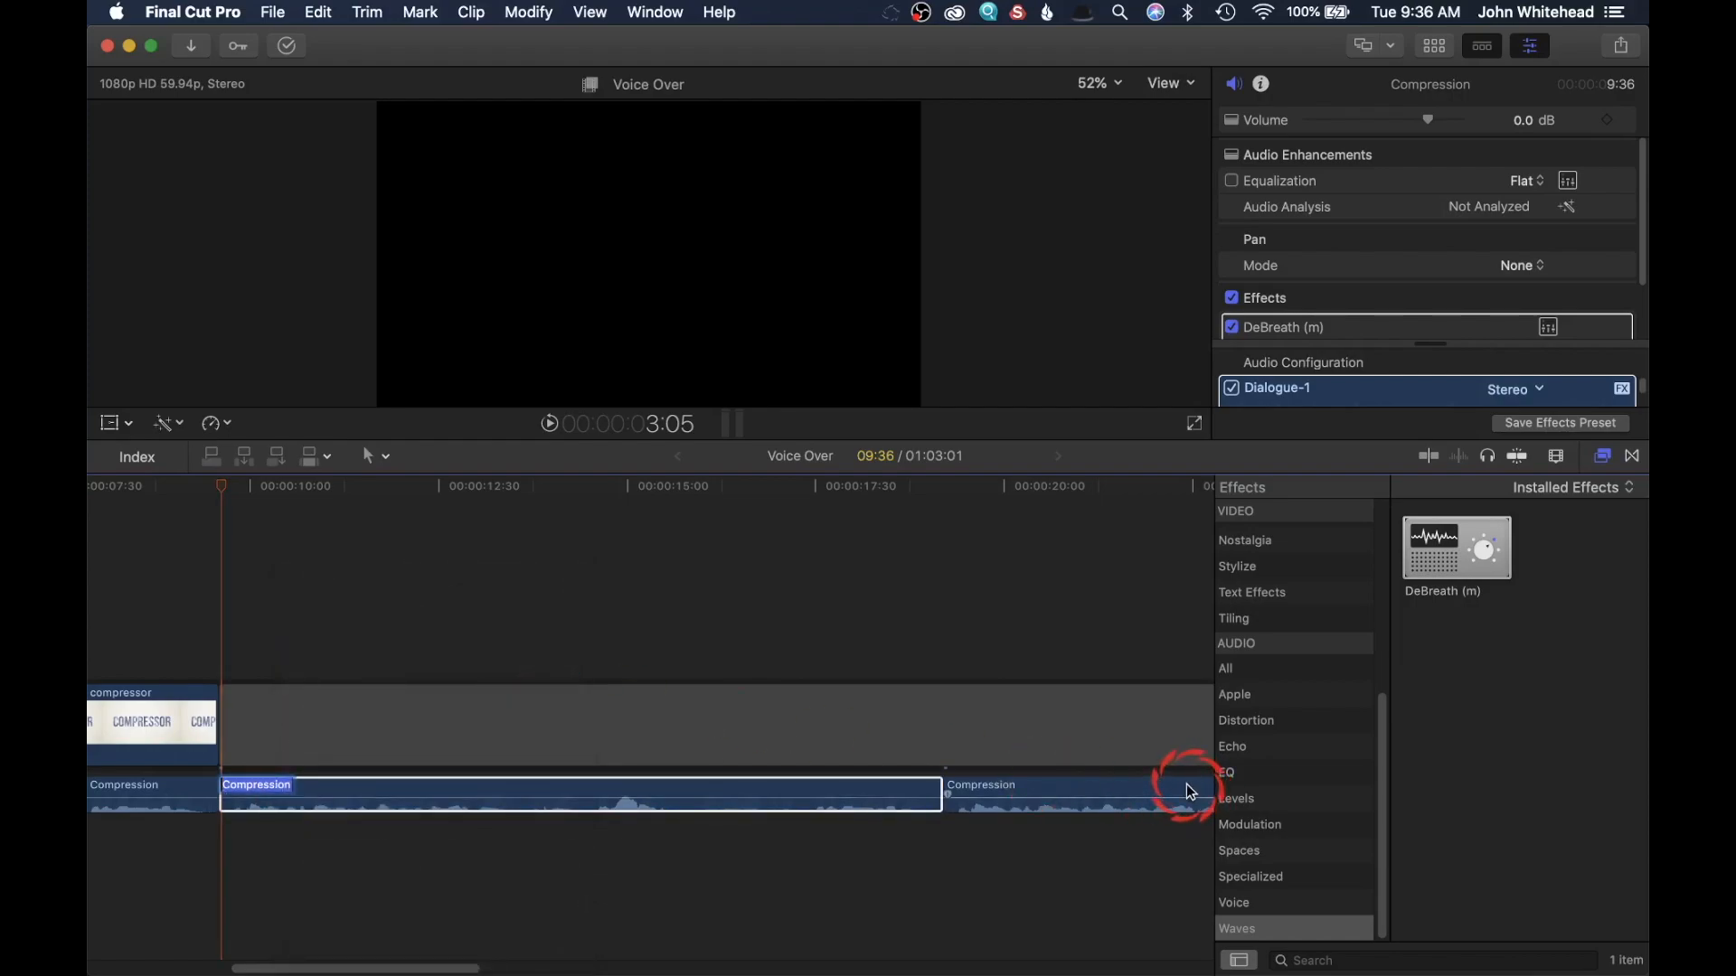
type("debreath")
key("Return")
Replace the third Compression clip with a copy of the debreath clip, placed directly after the original
left_click(1113, 782)
key("Delete")
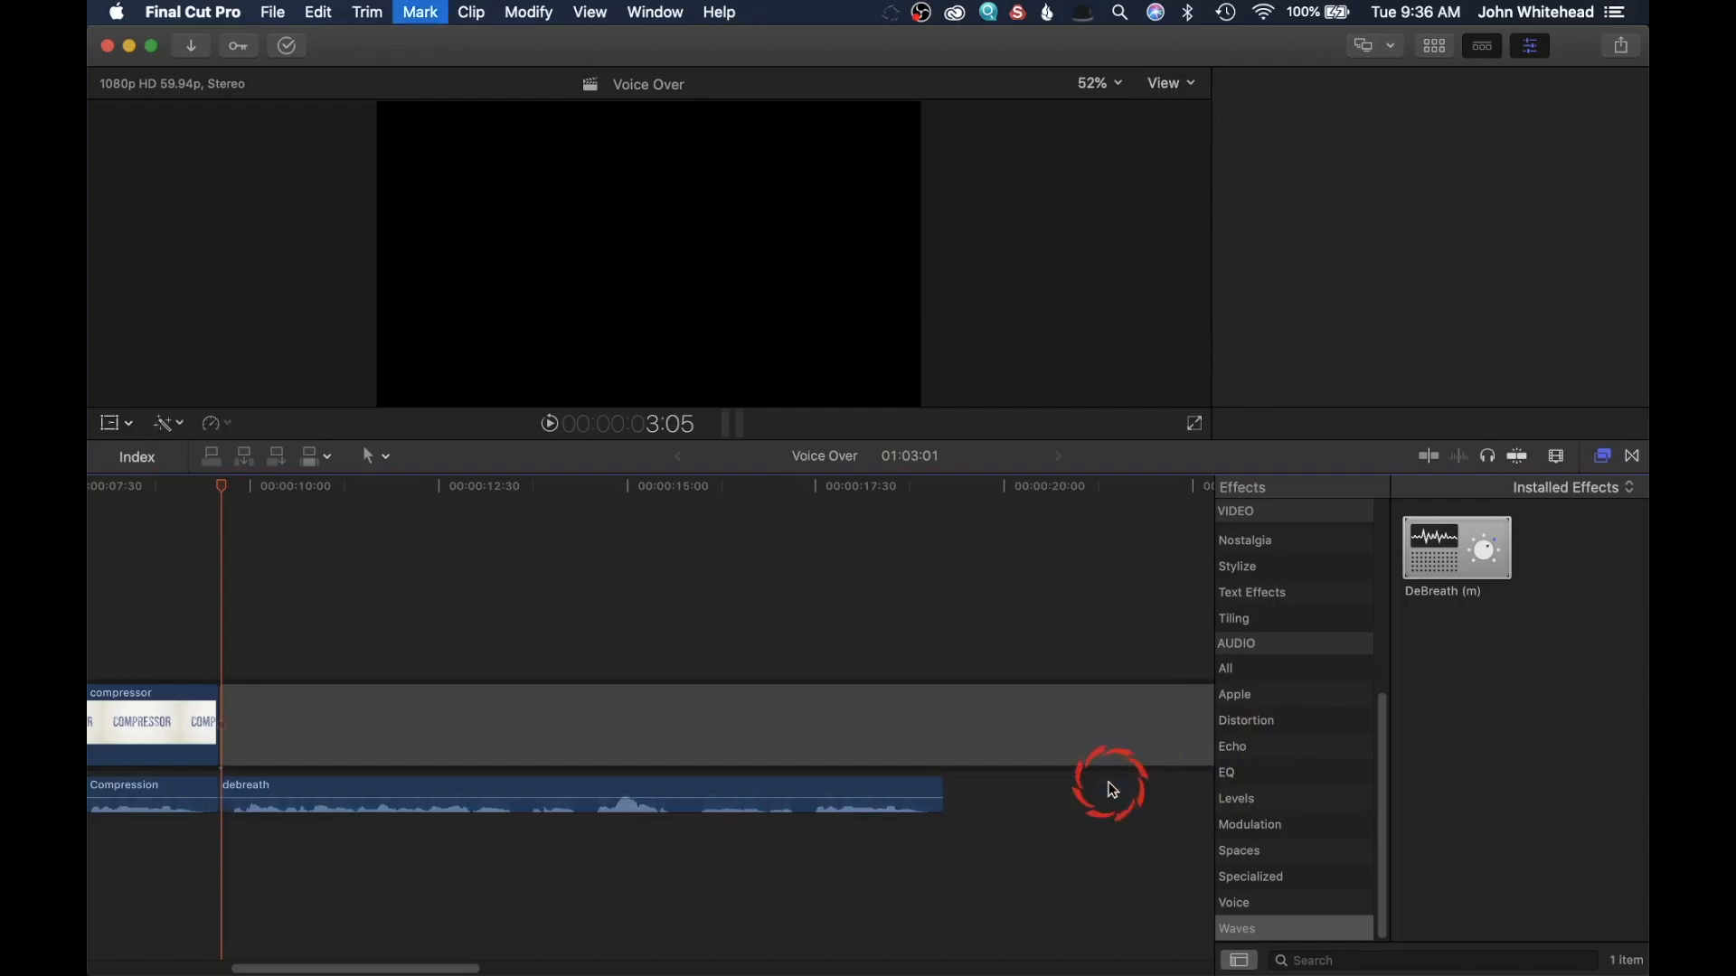
left_click(853, 790)
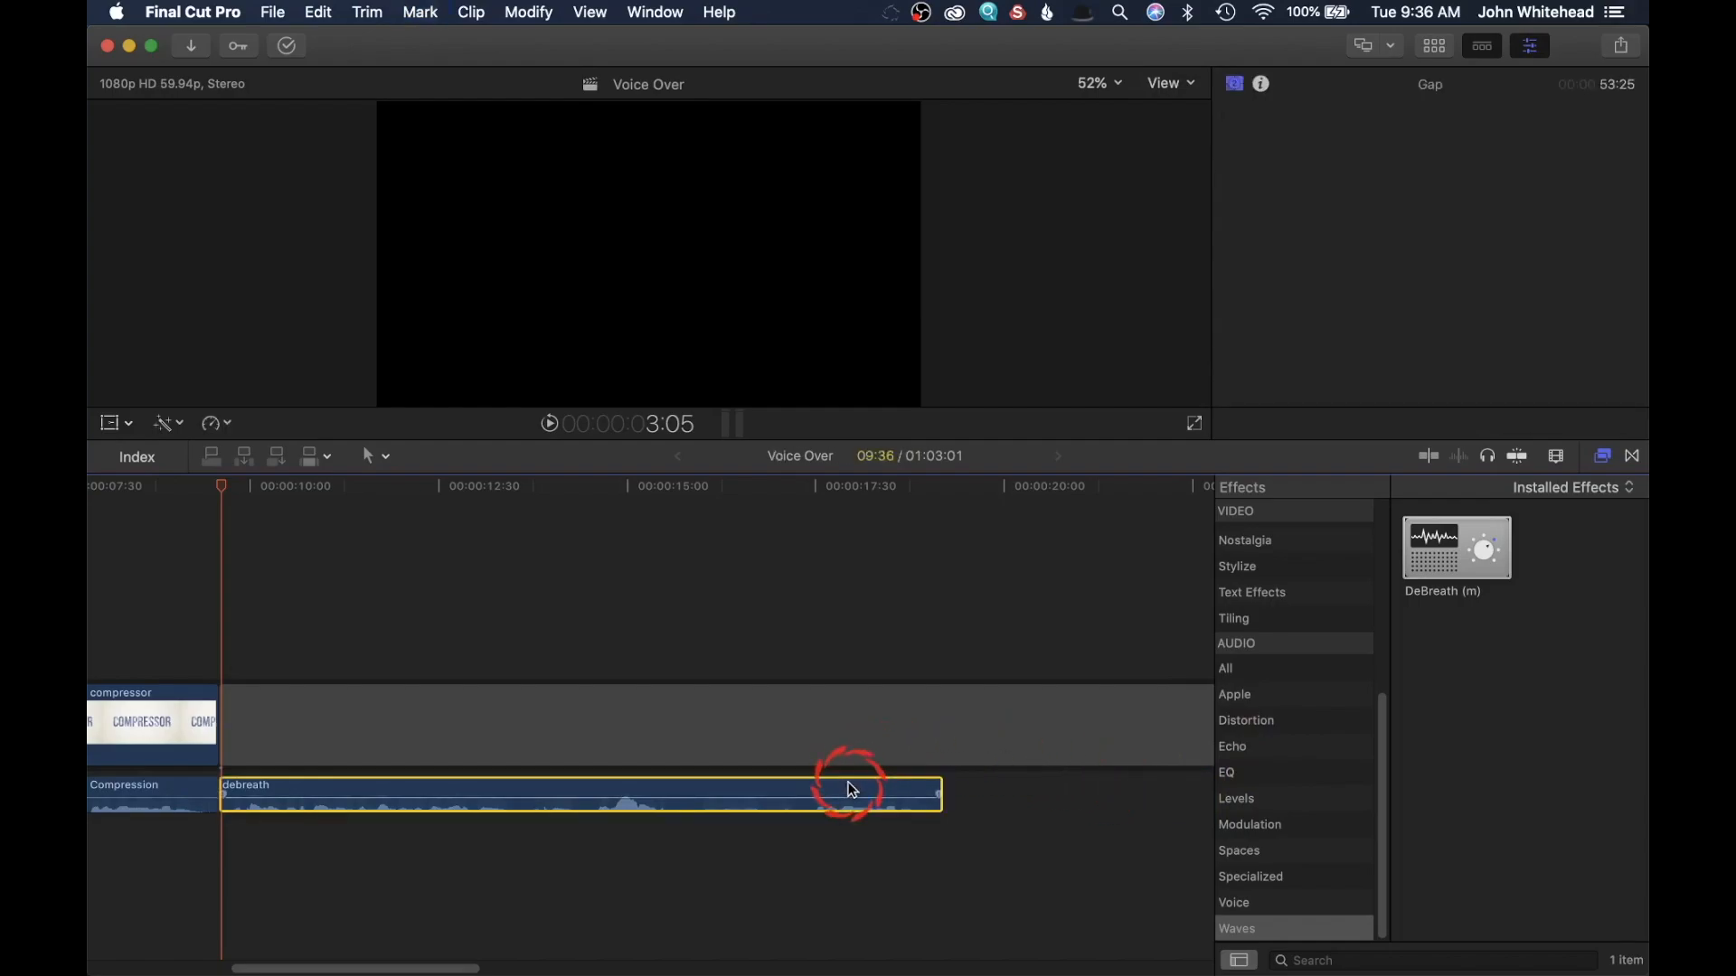
key("super+c")
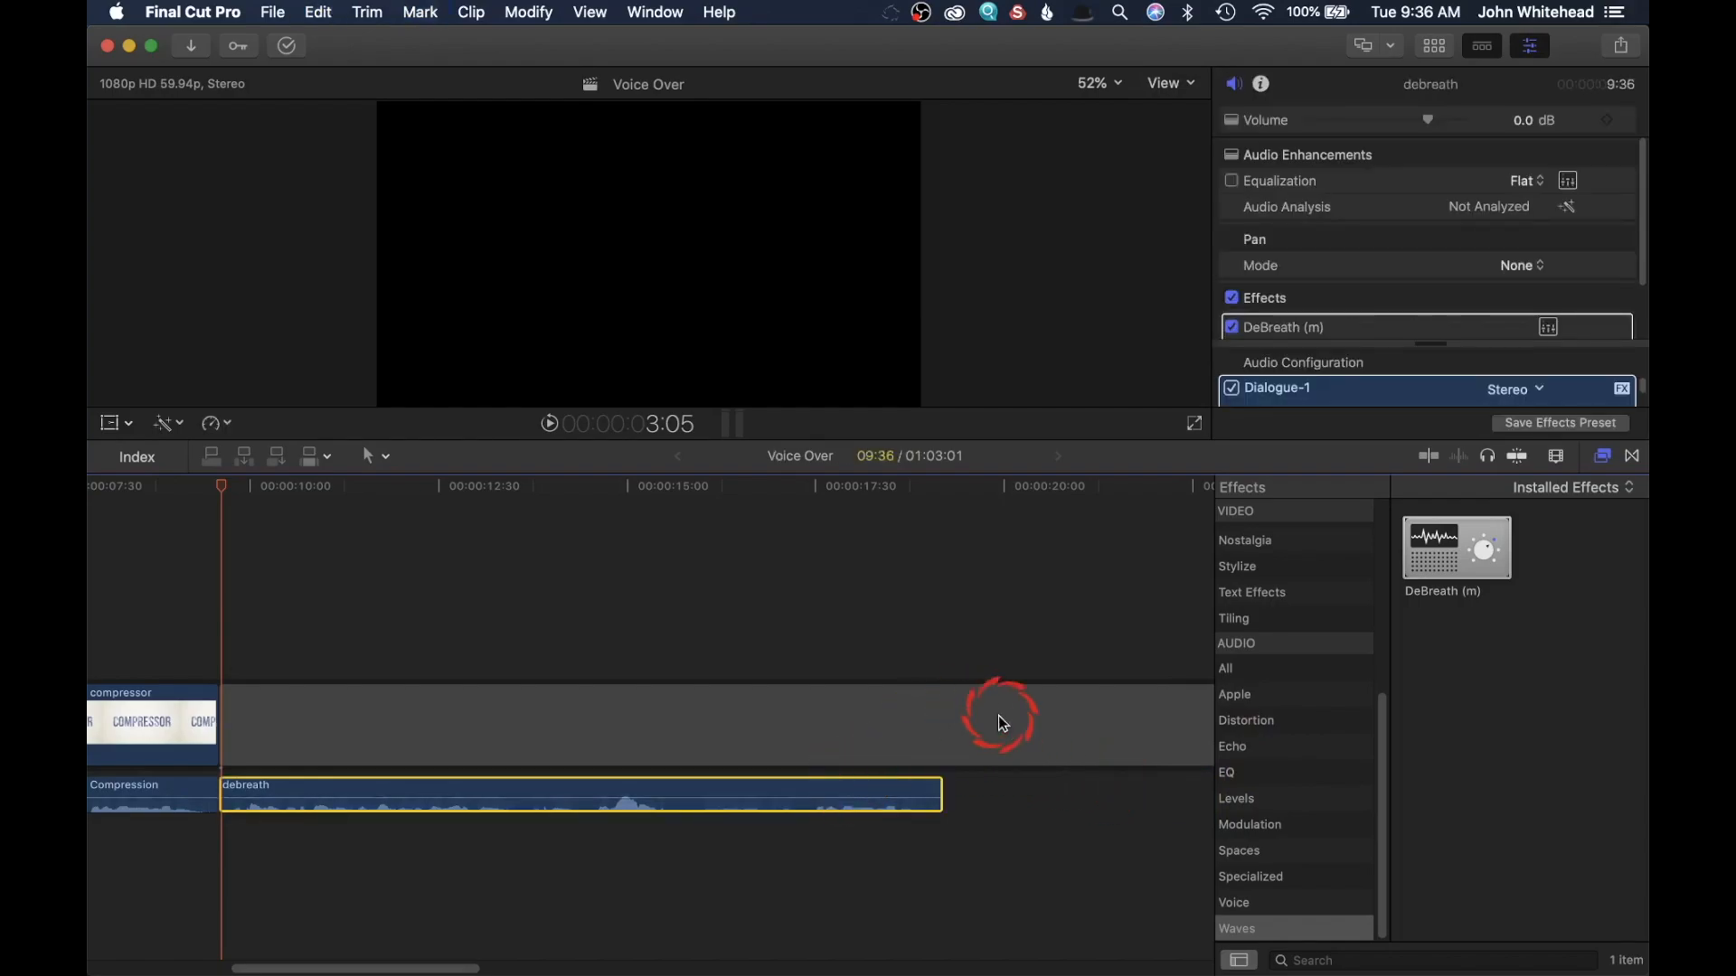
left_click(949, 667)
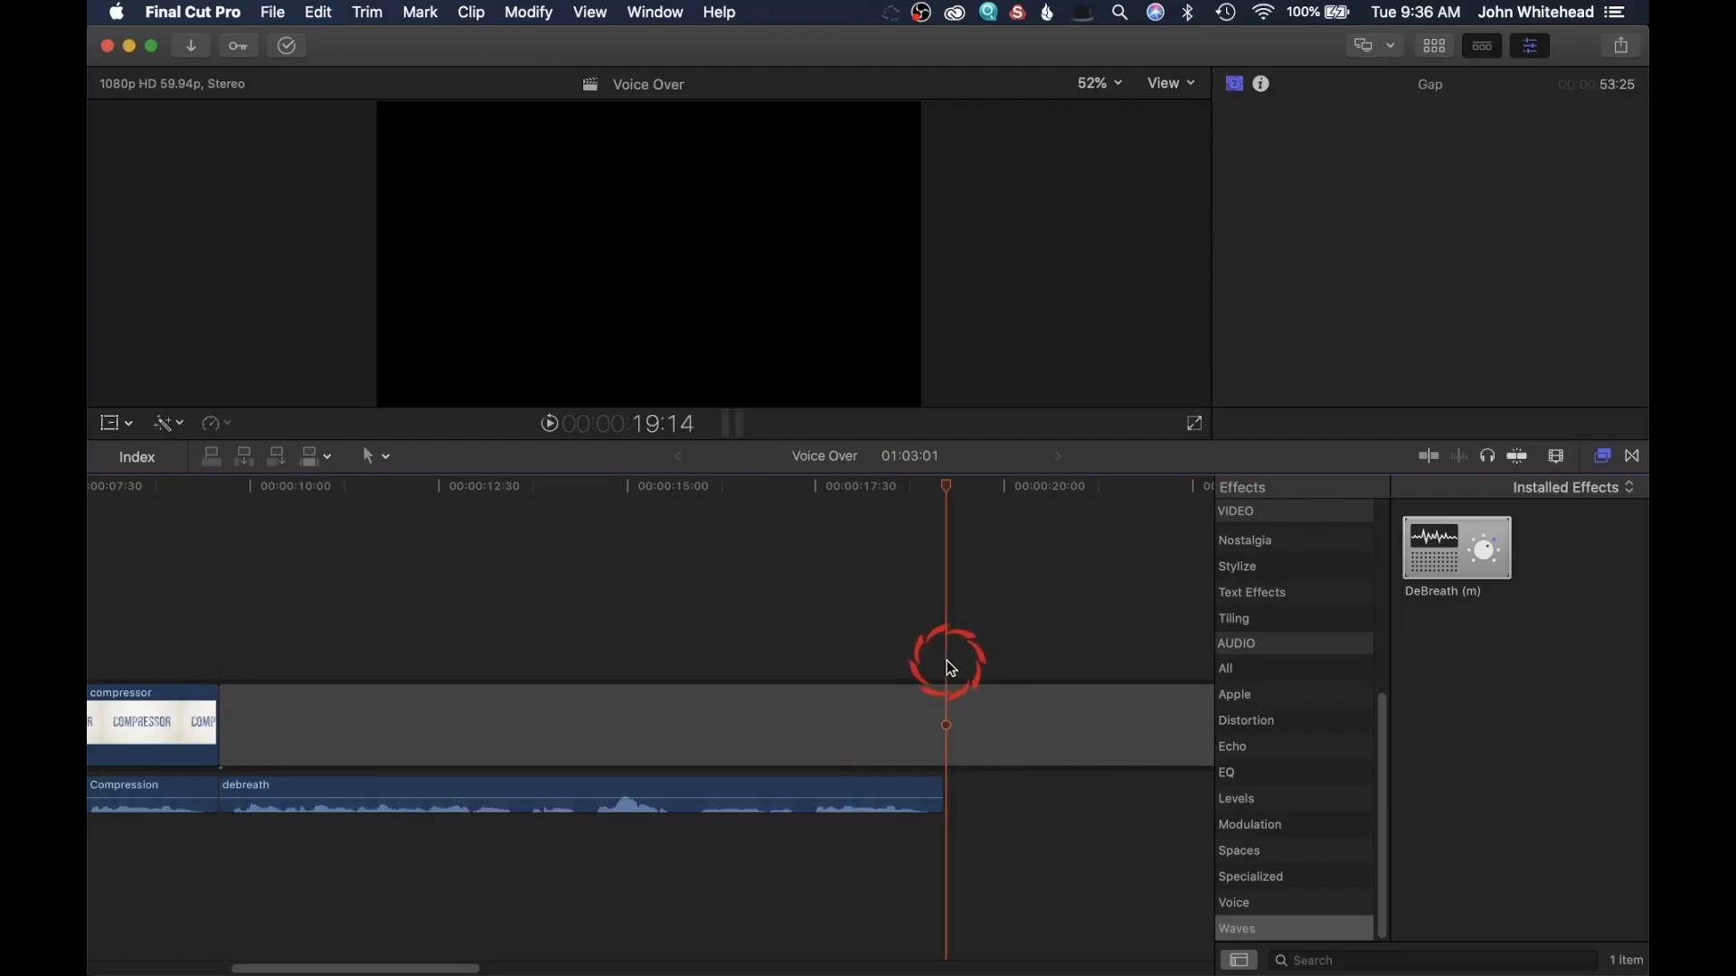
key("super+v")
Play the first debreath clip from its start at 9:36 to hear the effect
scroll(776, 652, "left", 2)
left_click(301, 488)
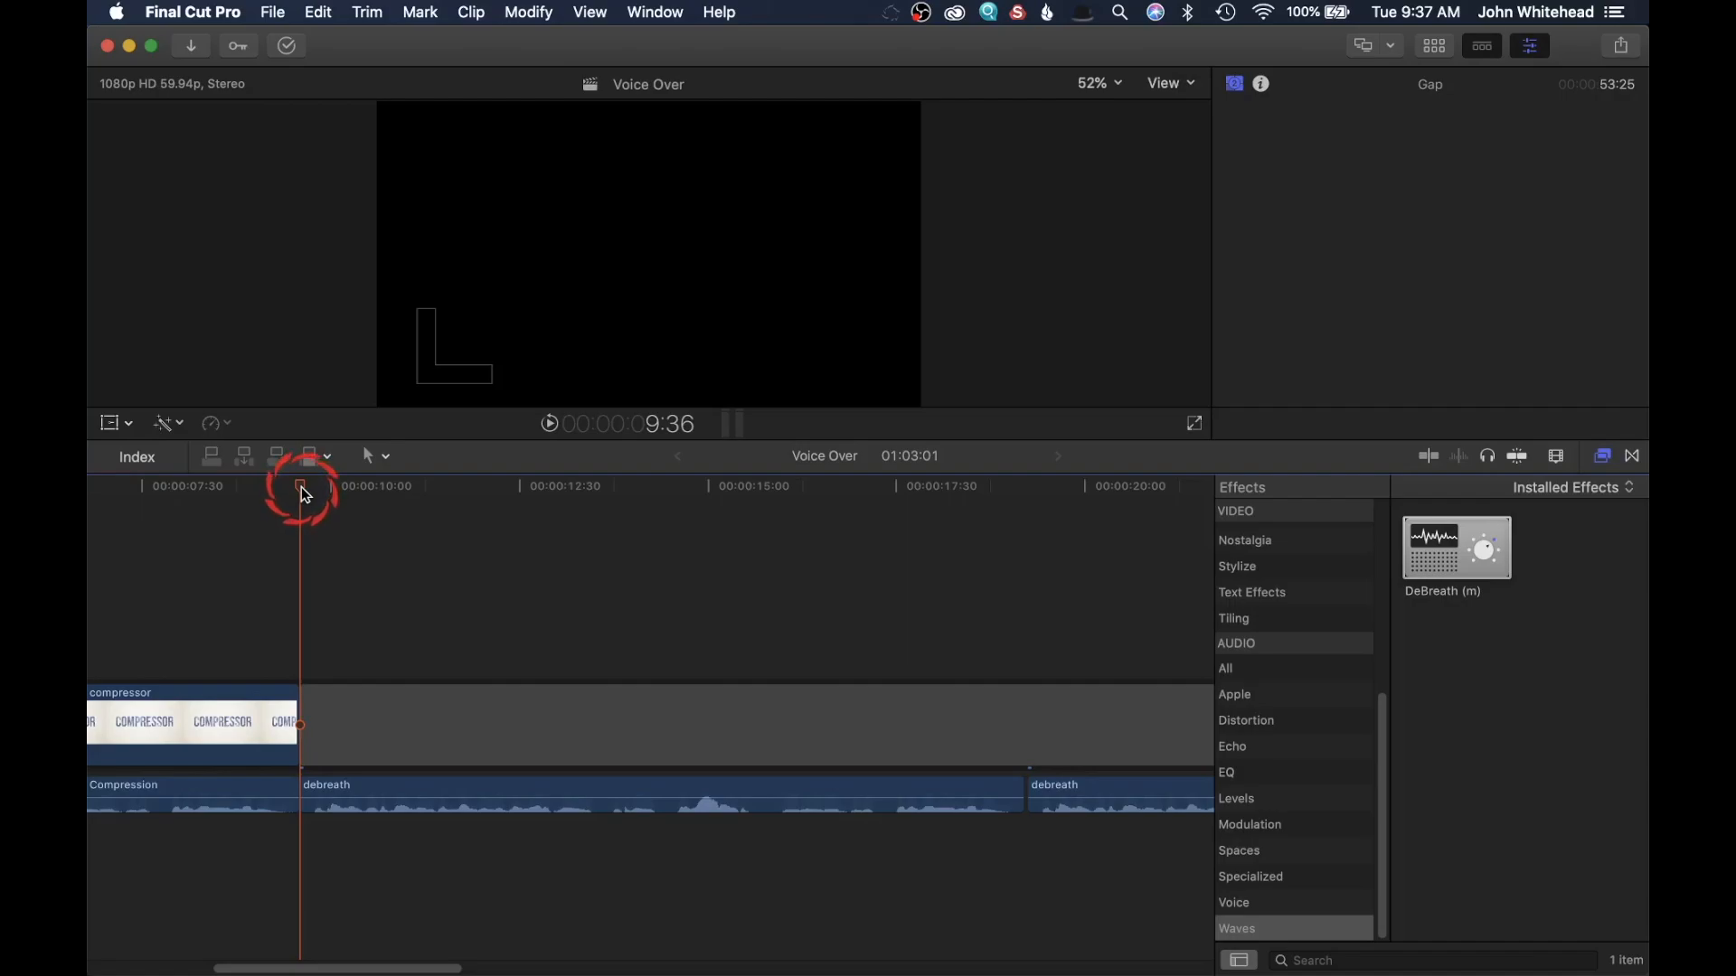
key("space")
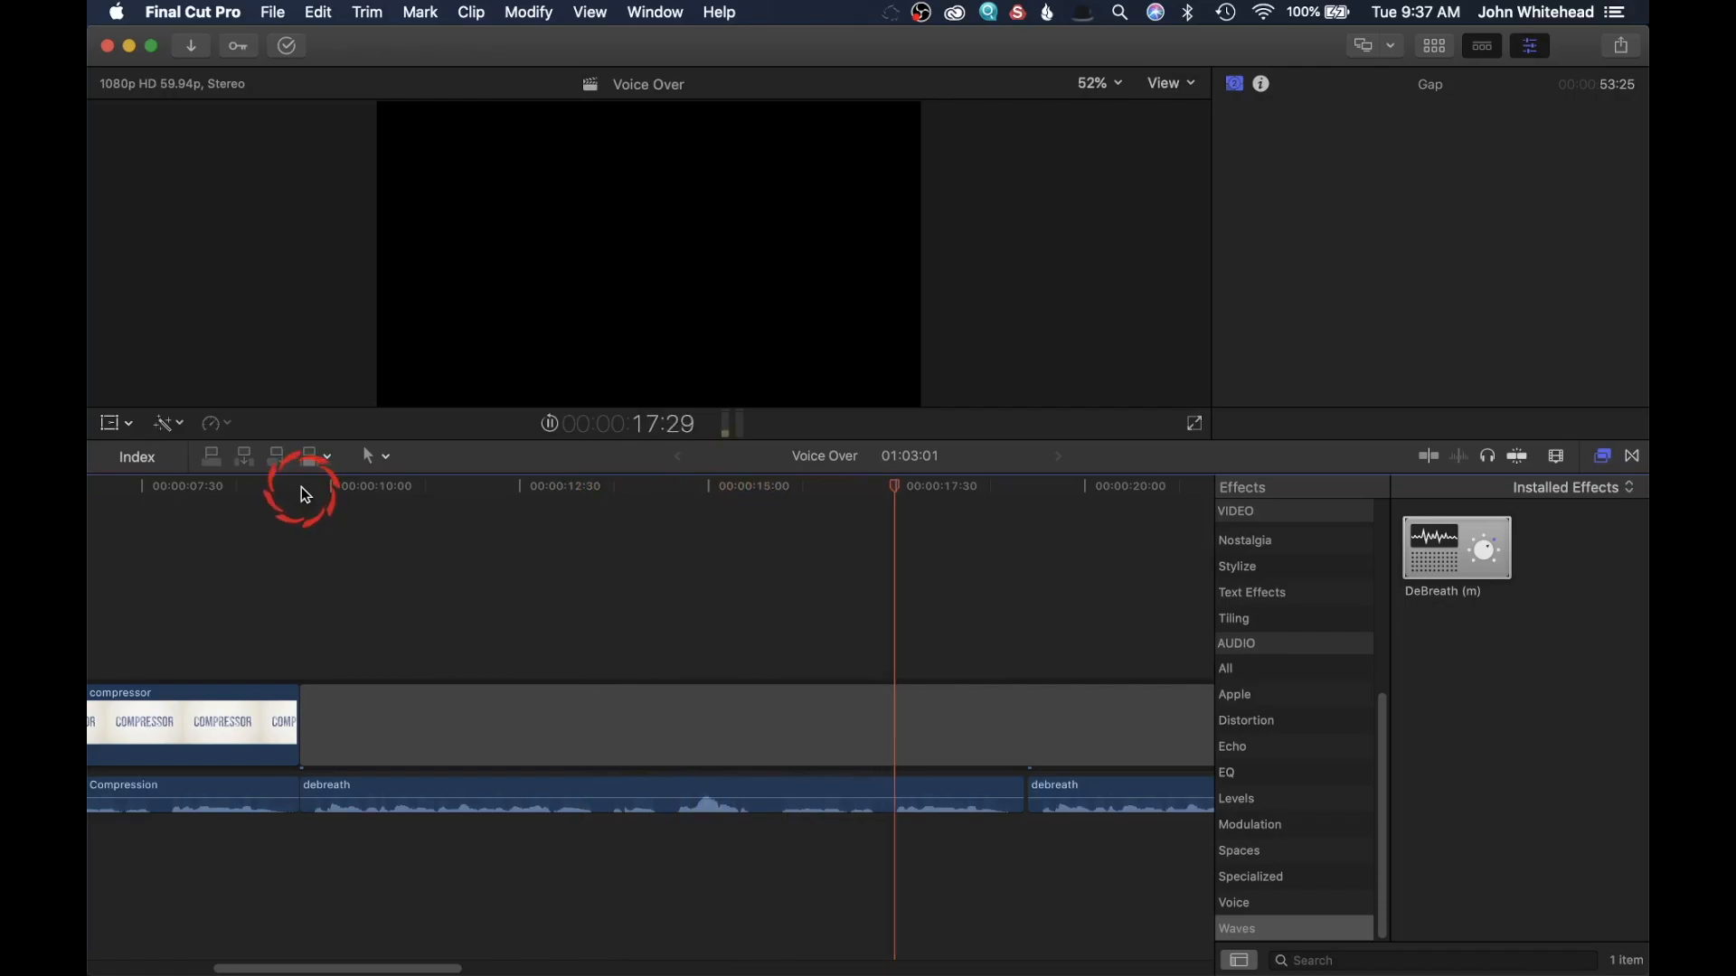
key("space")
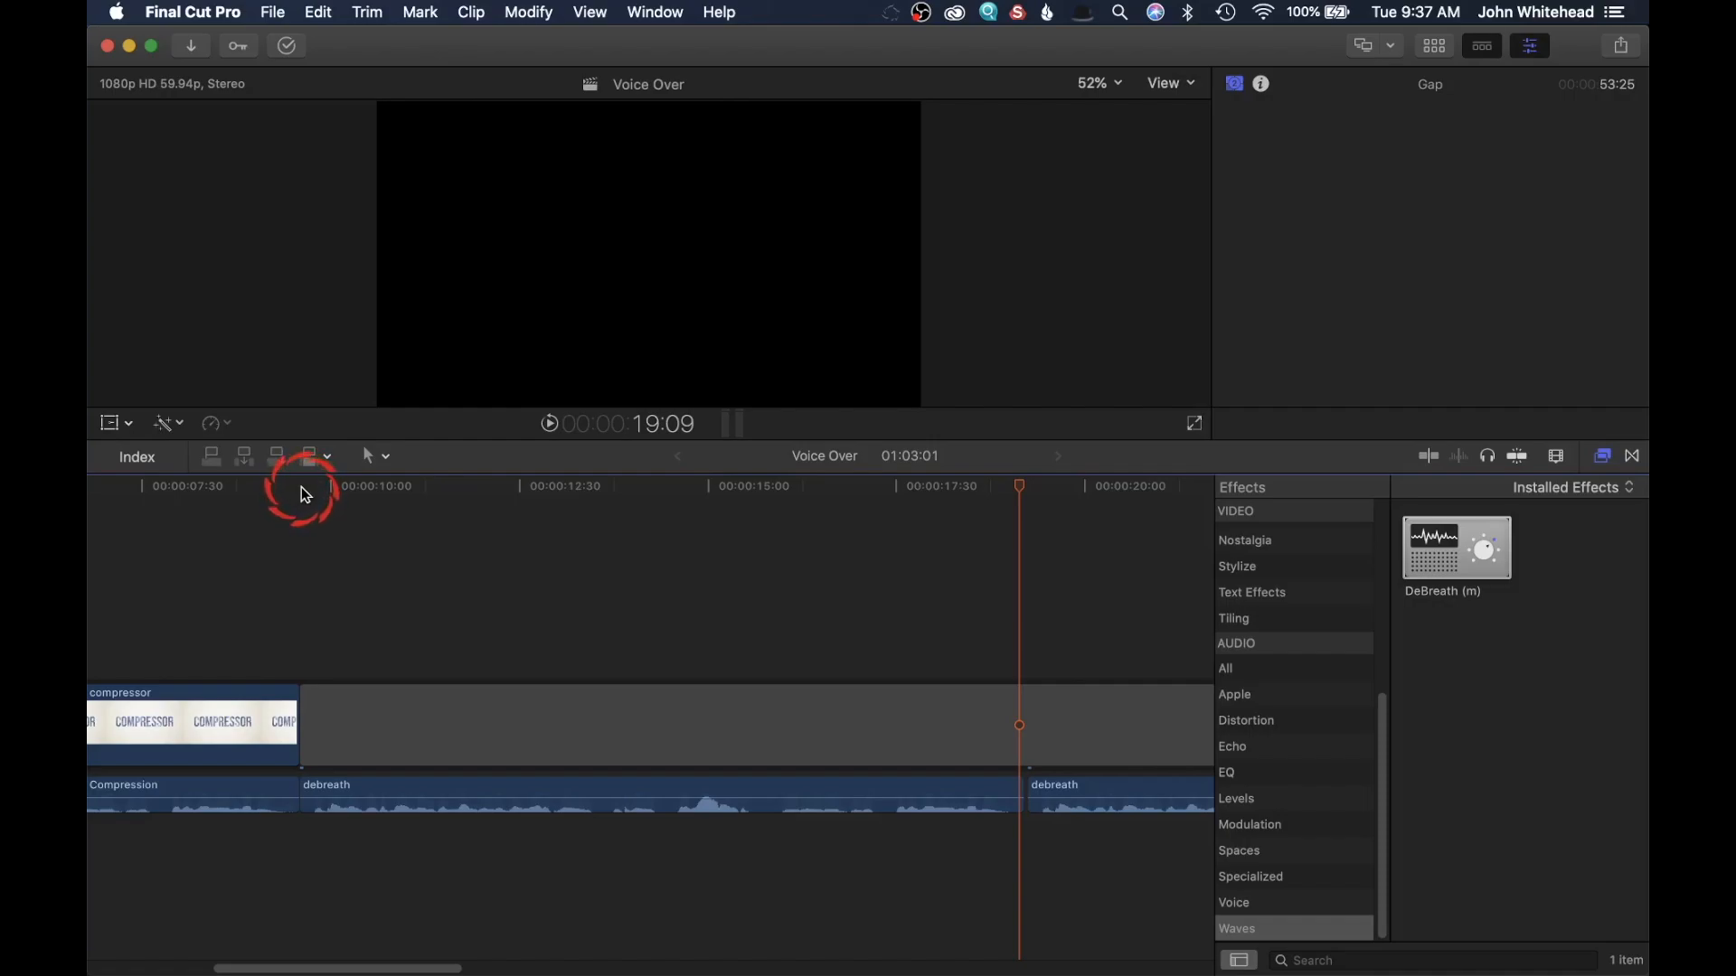
Rename the second debreath clip as compressor
scroll(488, 786, "right", 5)
right_click(492, 793)
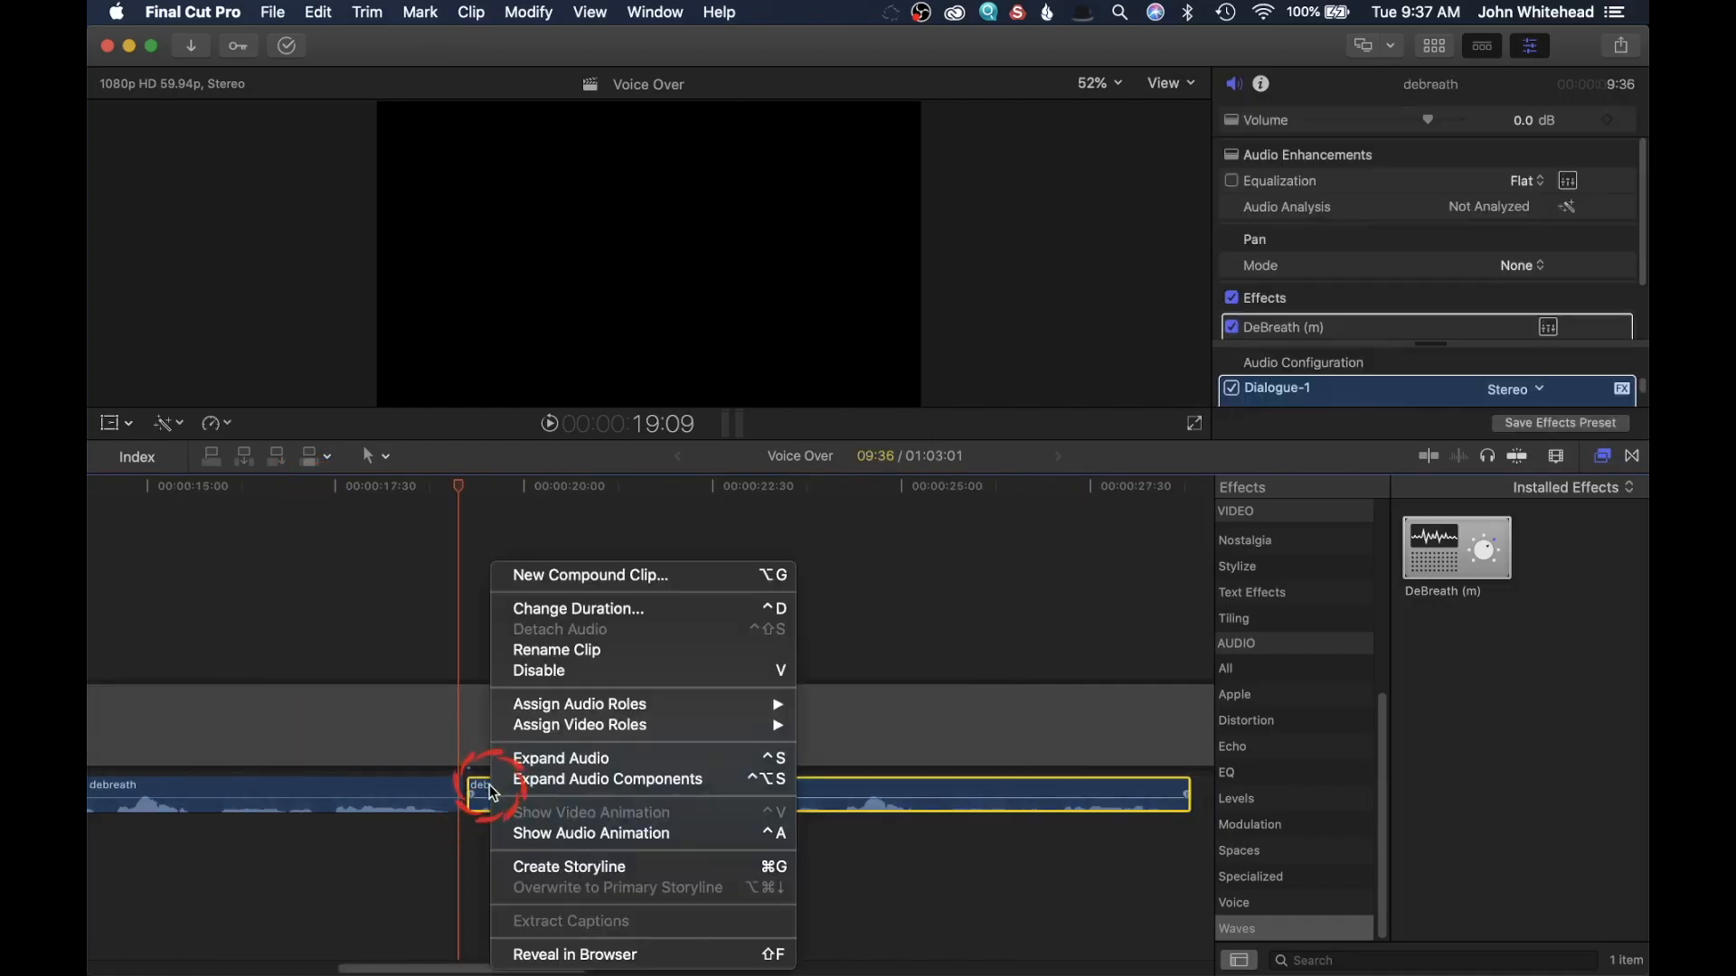
left_click(561, 651)
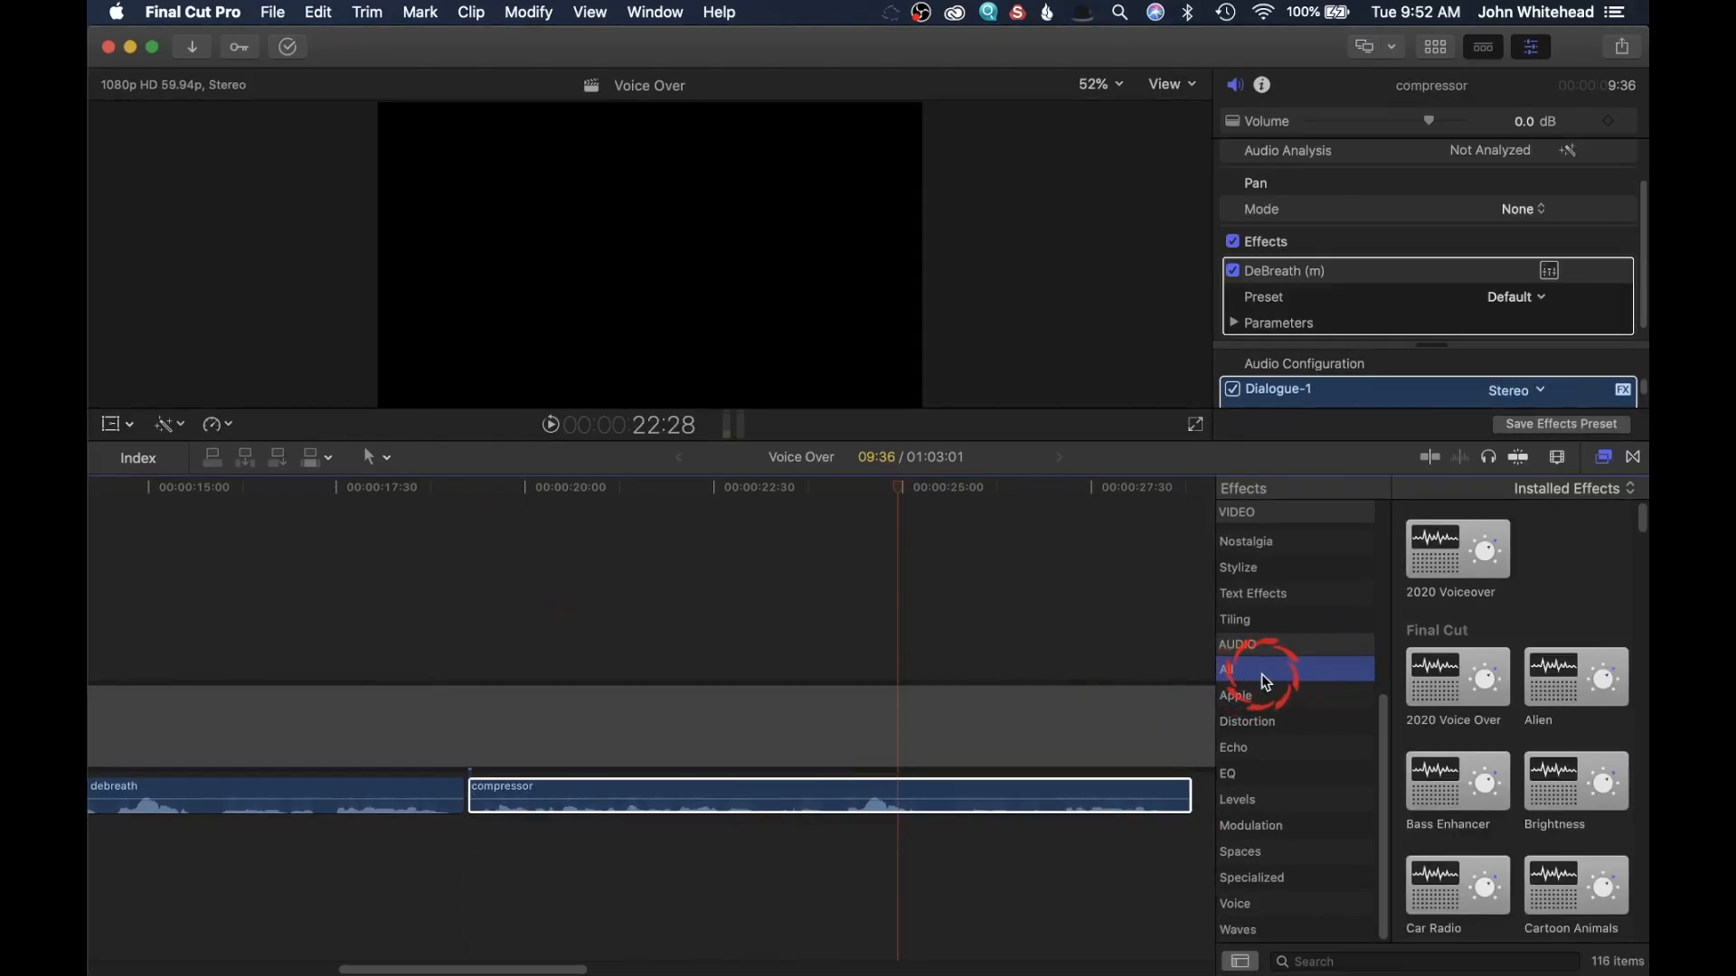
Add the Logic Compressor effect from the Levels audio category to the compressor audio clip
left_click(1260, 801)
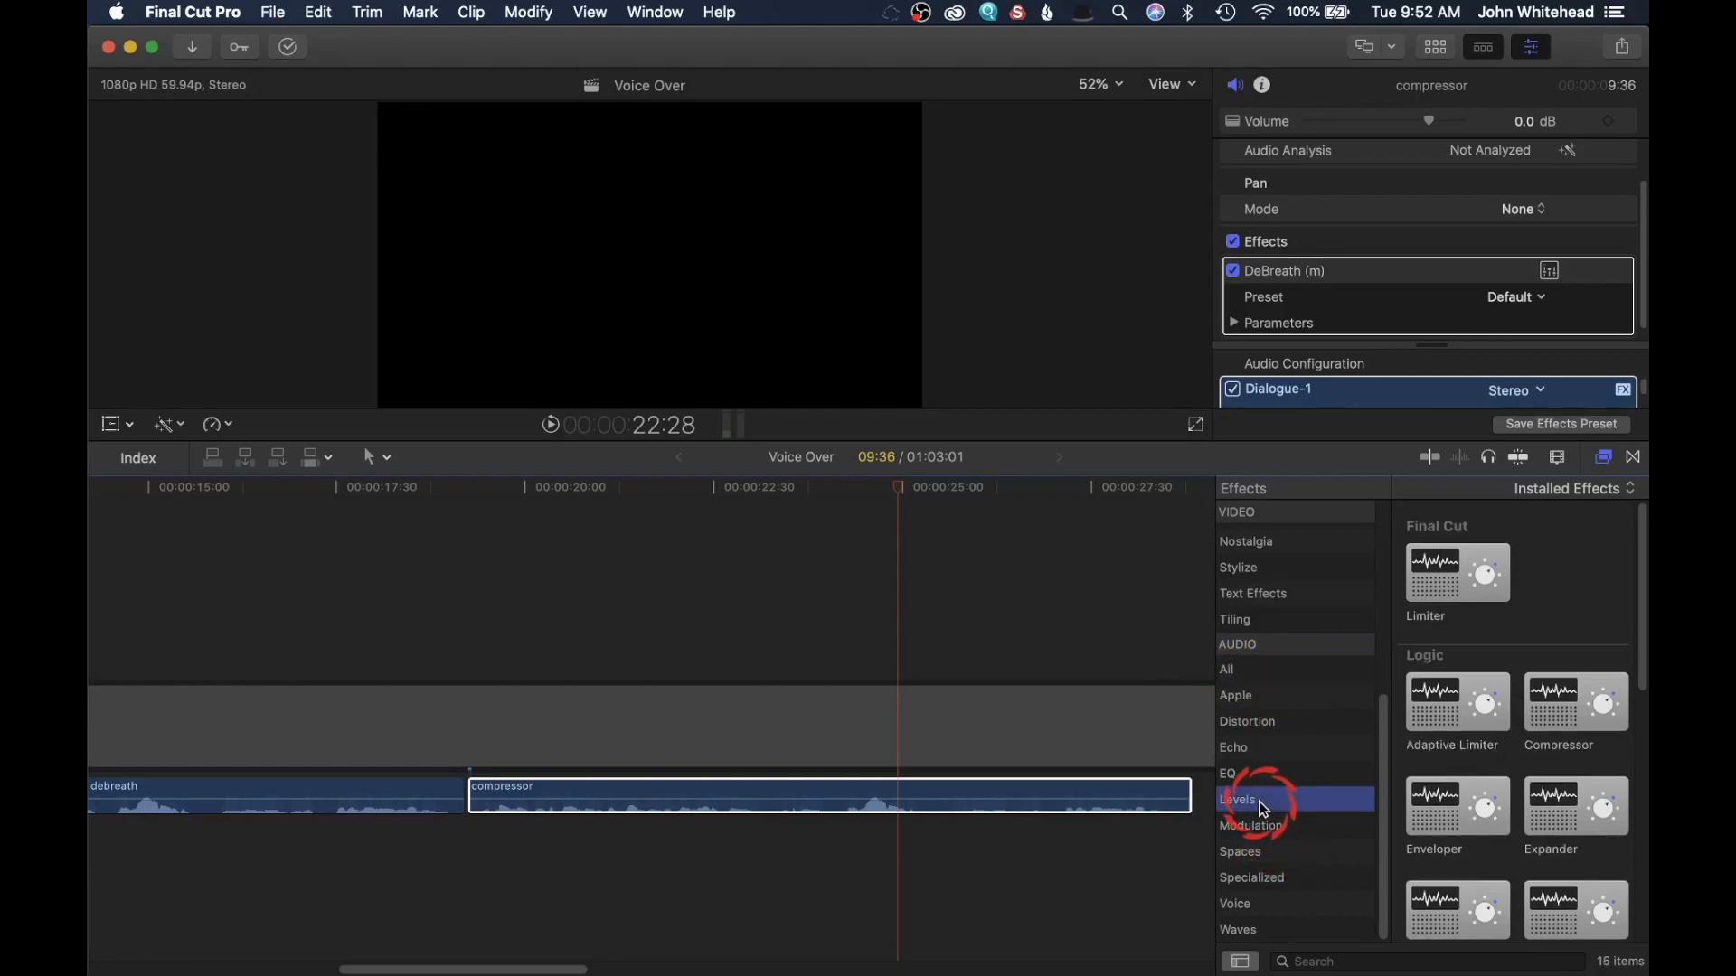
left_click(1560, 703)
left_click_drag(1561, 703, 1110, 801)
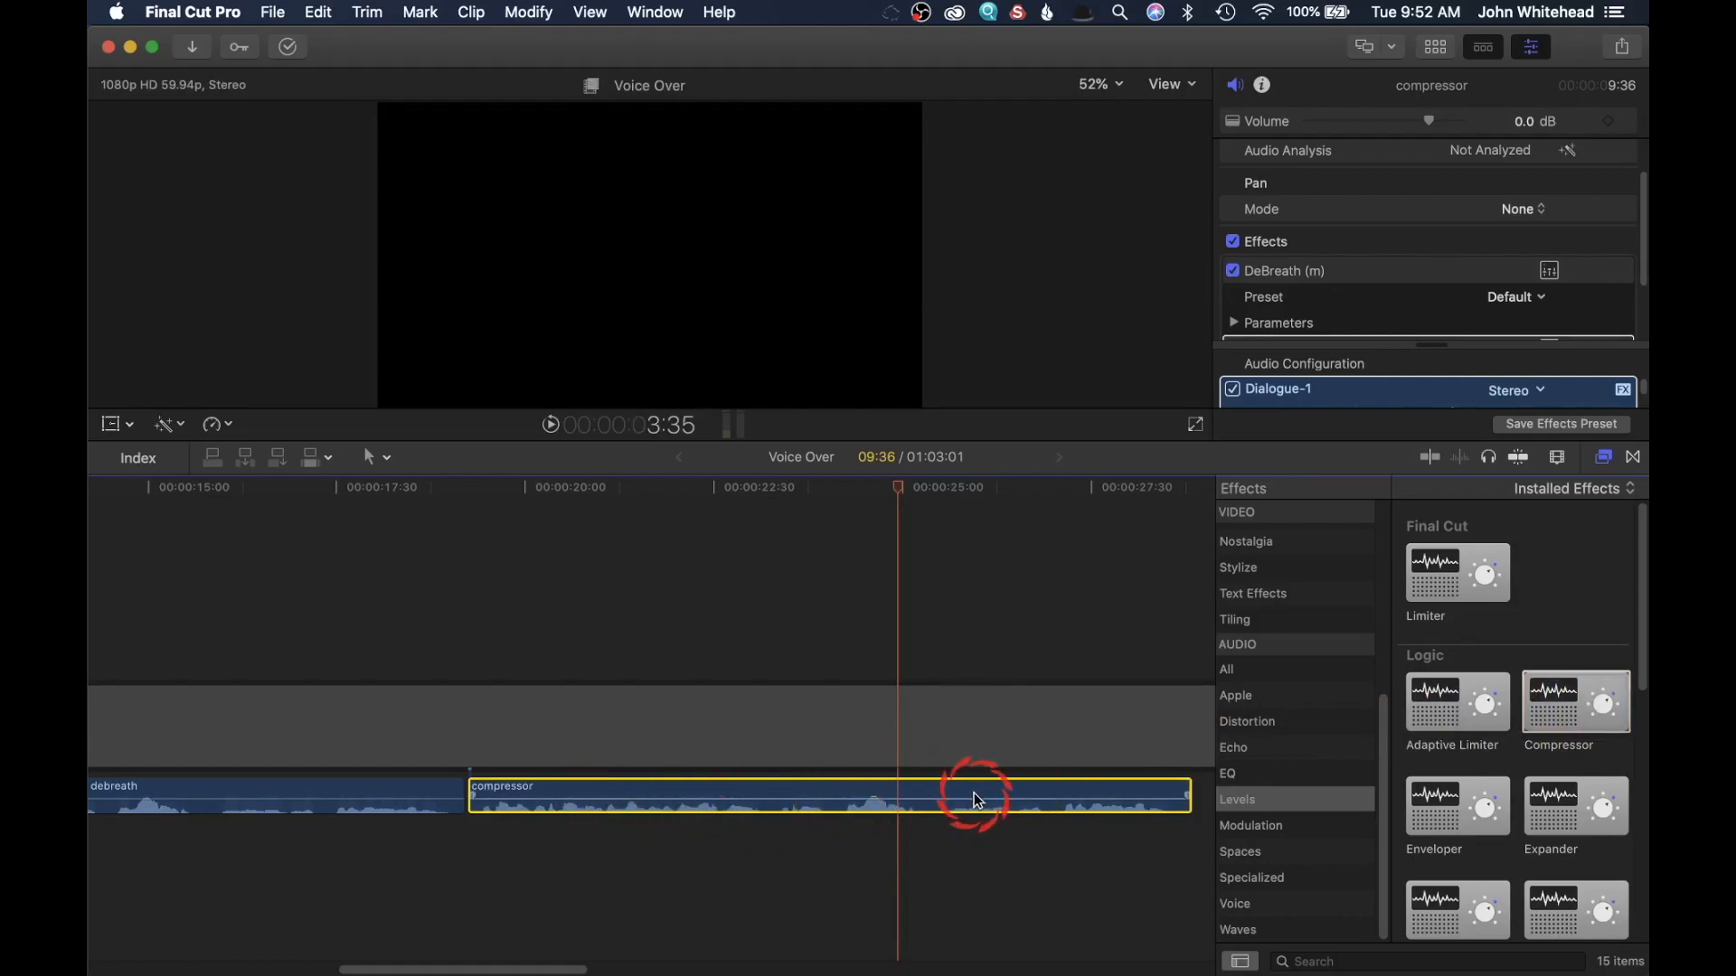
Open the Compressor effect's settings window and move it so that the audio clips in the timeline stay uncovered
left_click(1320, 404)
scroll(1428, 213, "down", 2)
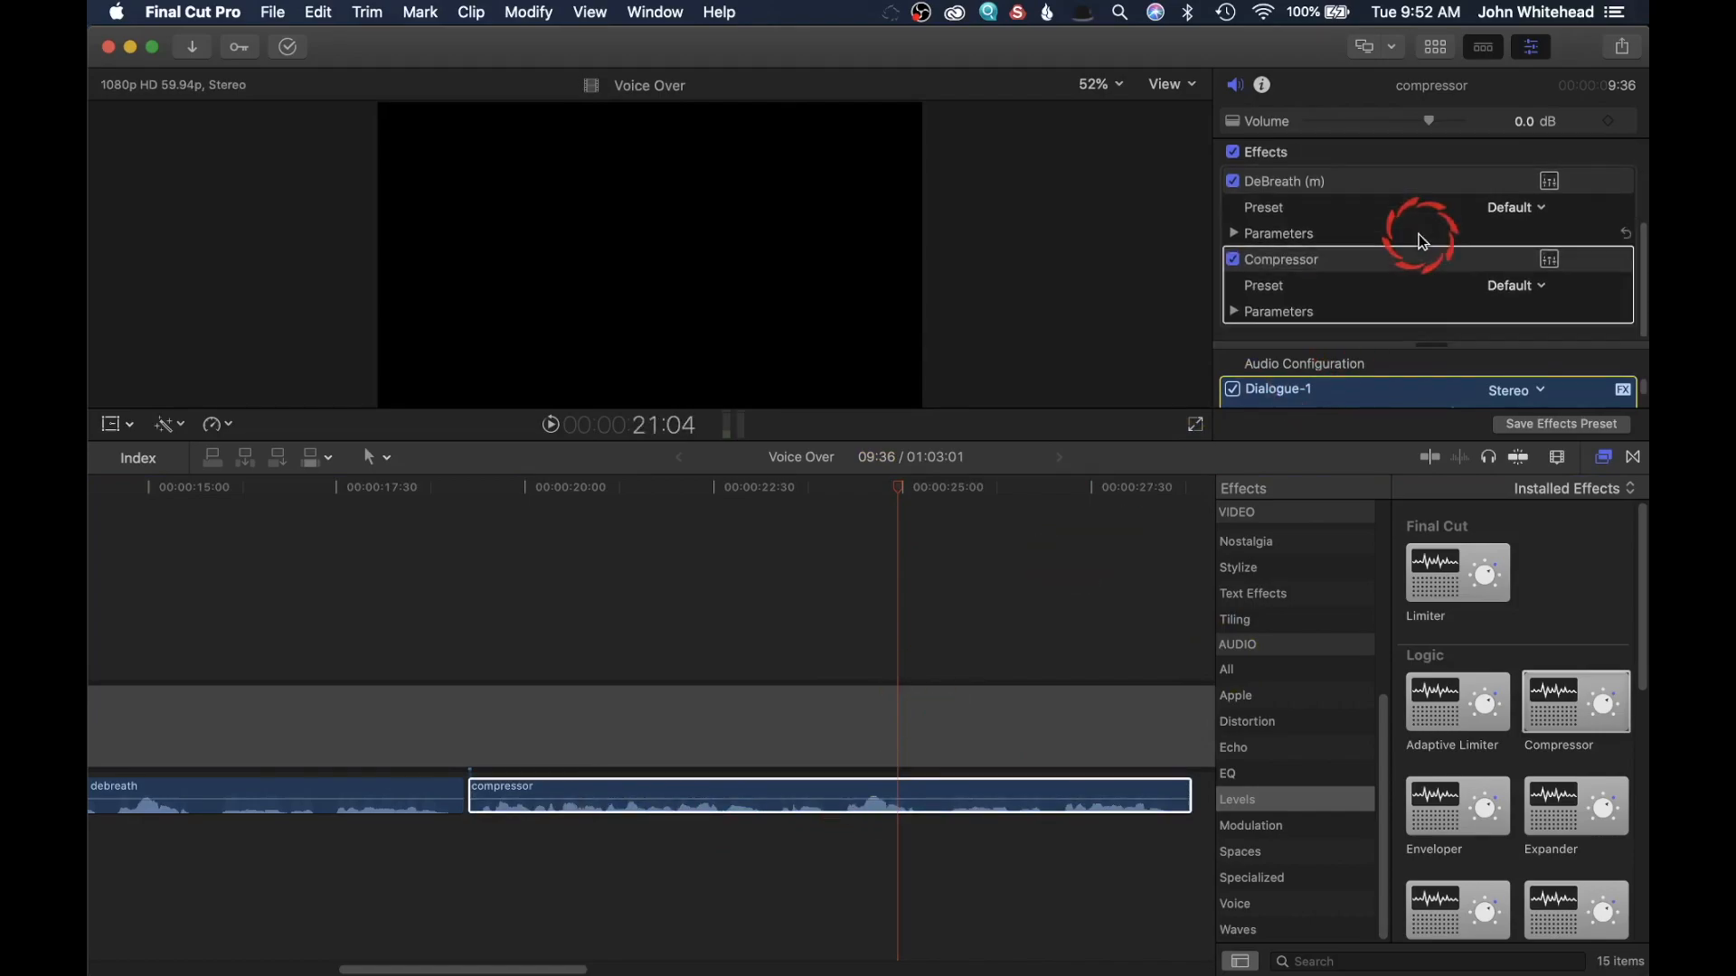
left_click(1552, 262)
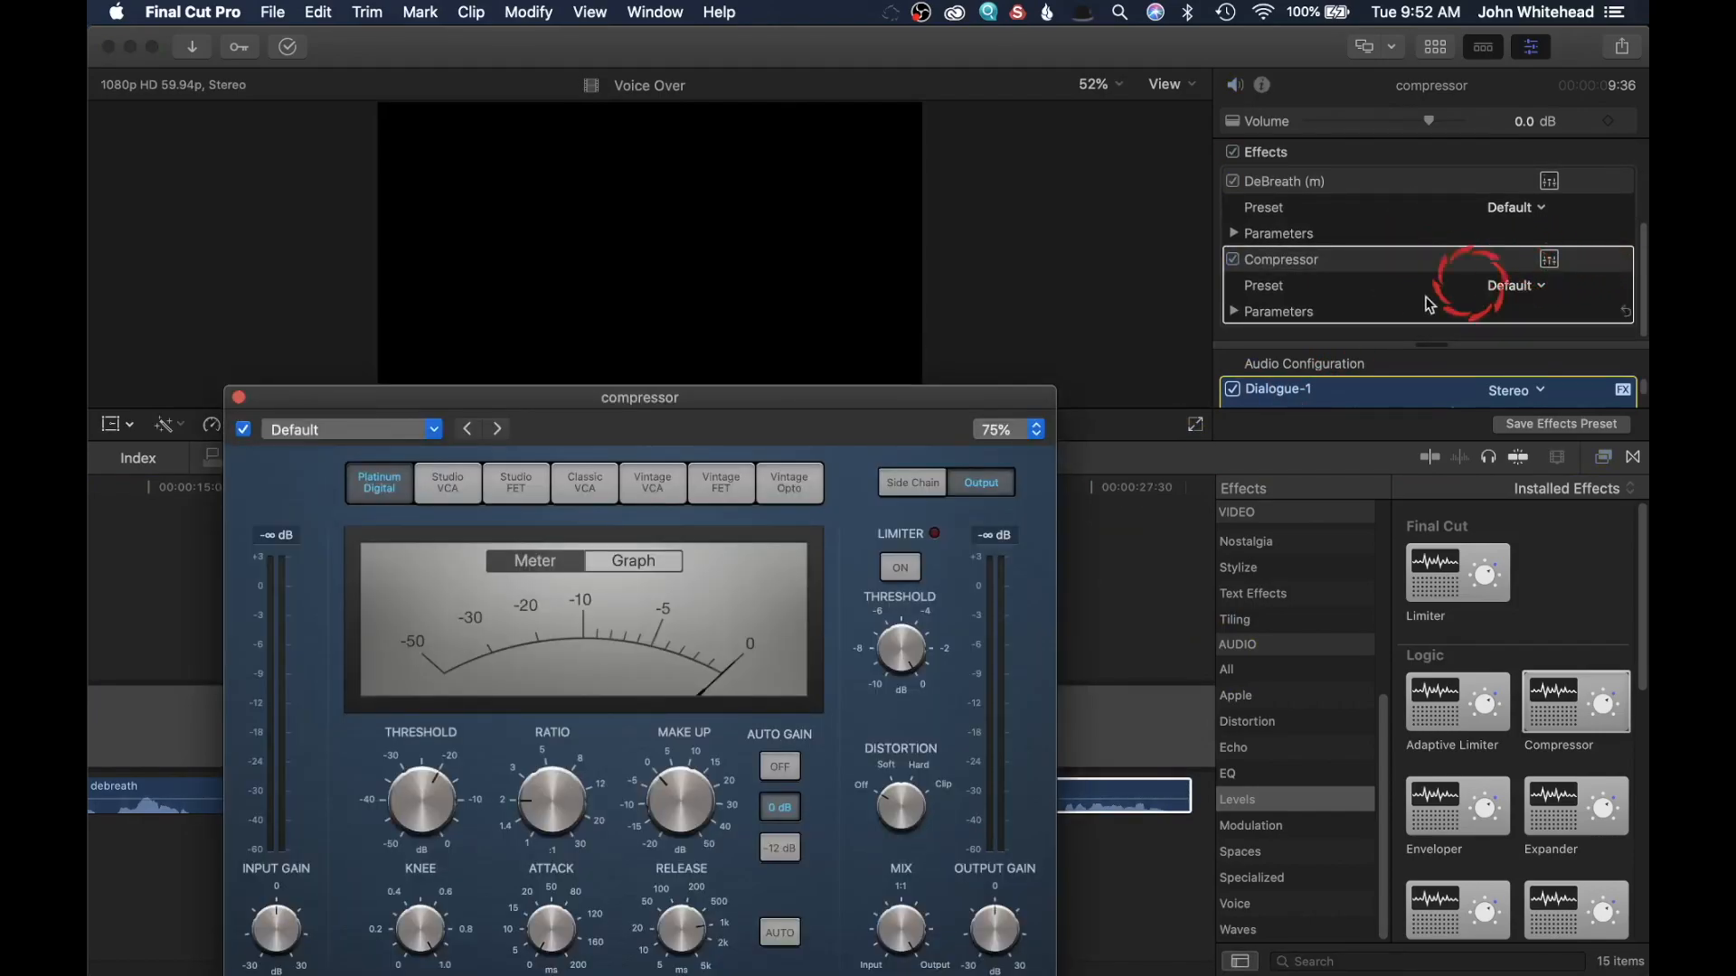
left_click_drag(713, 413, 882, 116)
left_click(838, 953)
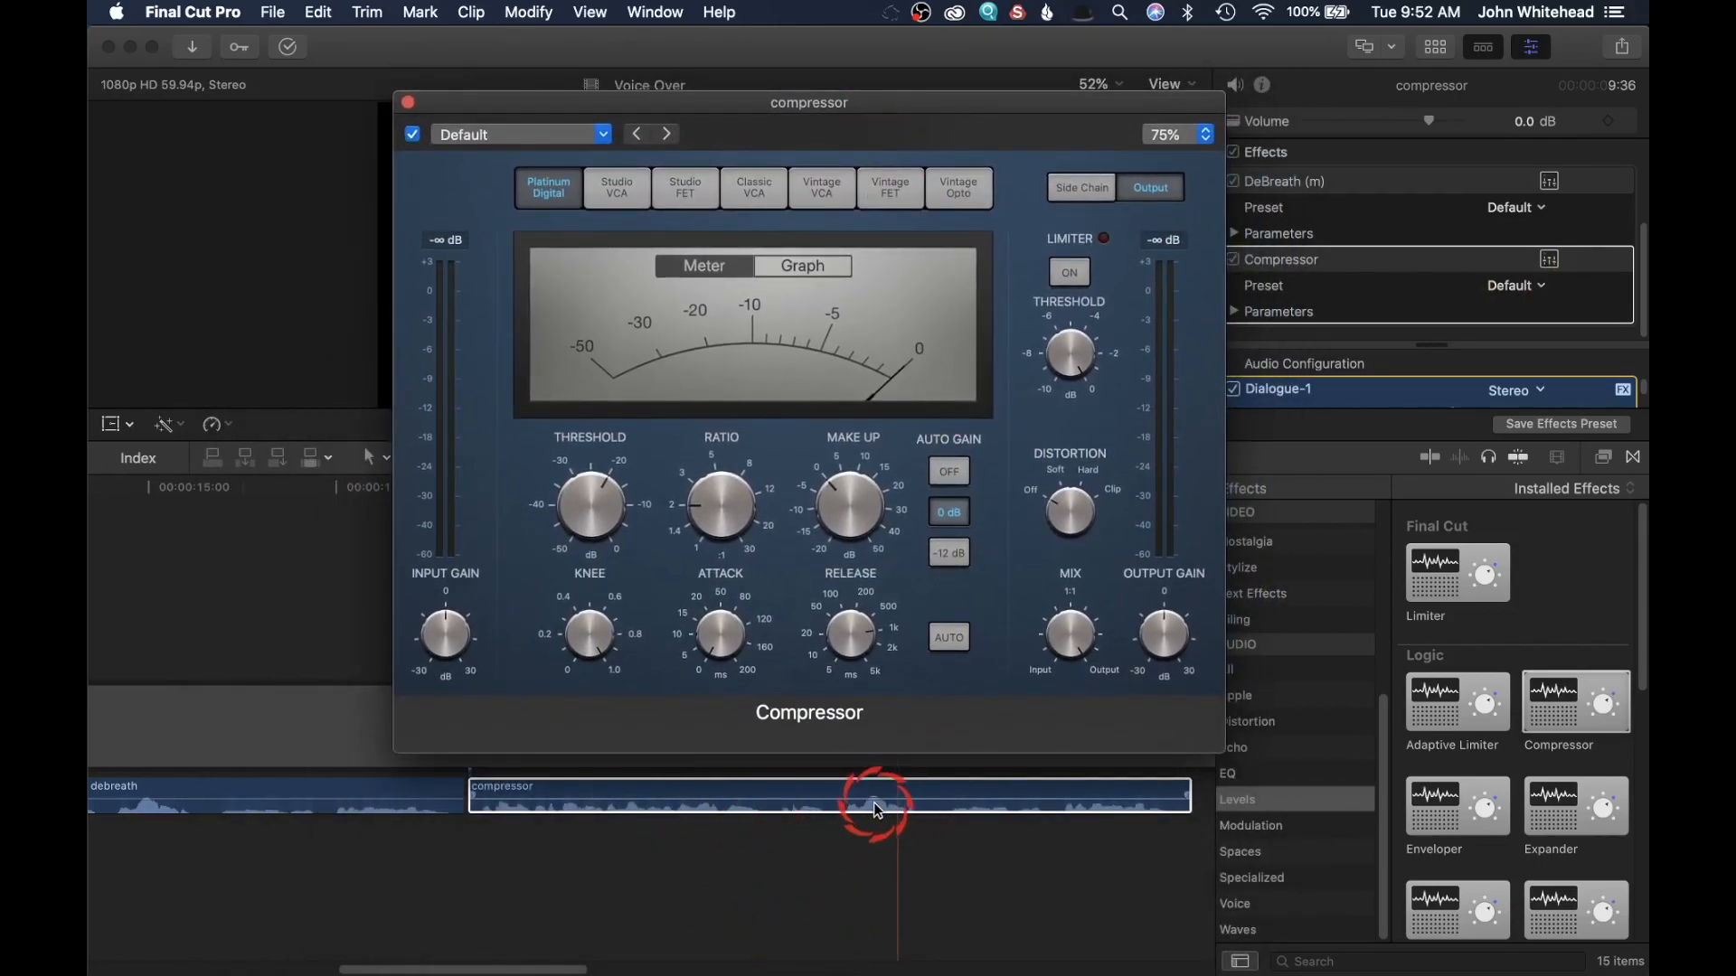
Try different input gain levels on the Compressor and set the input gain to +10.0 dB
left_click(449, 629)
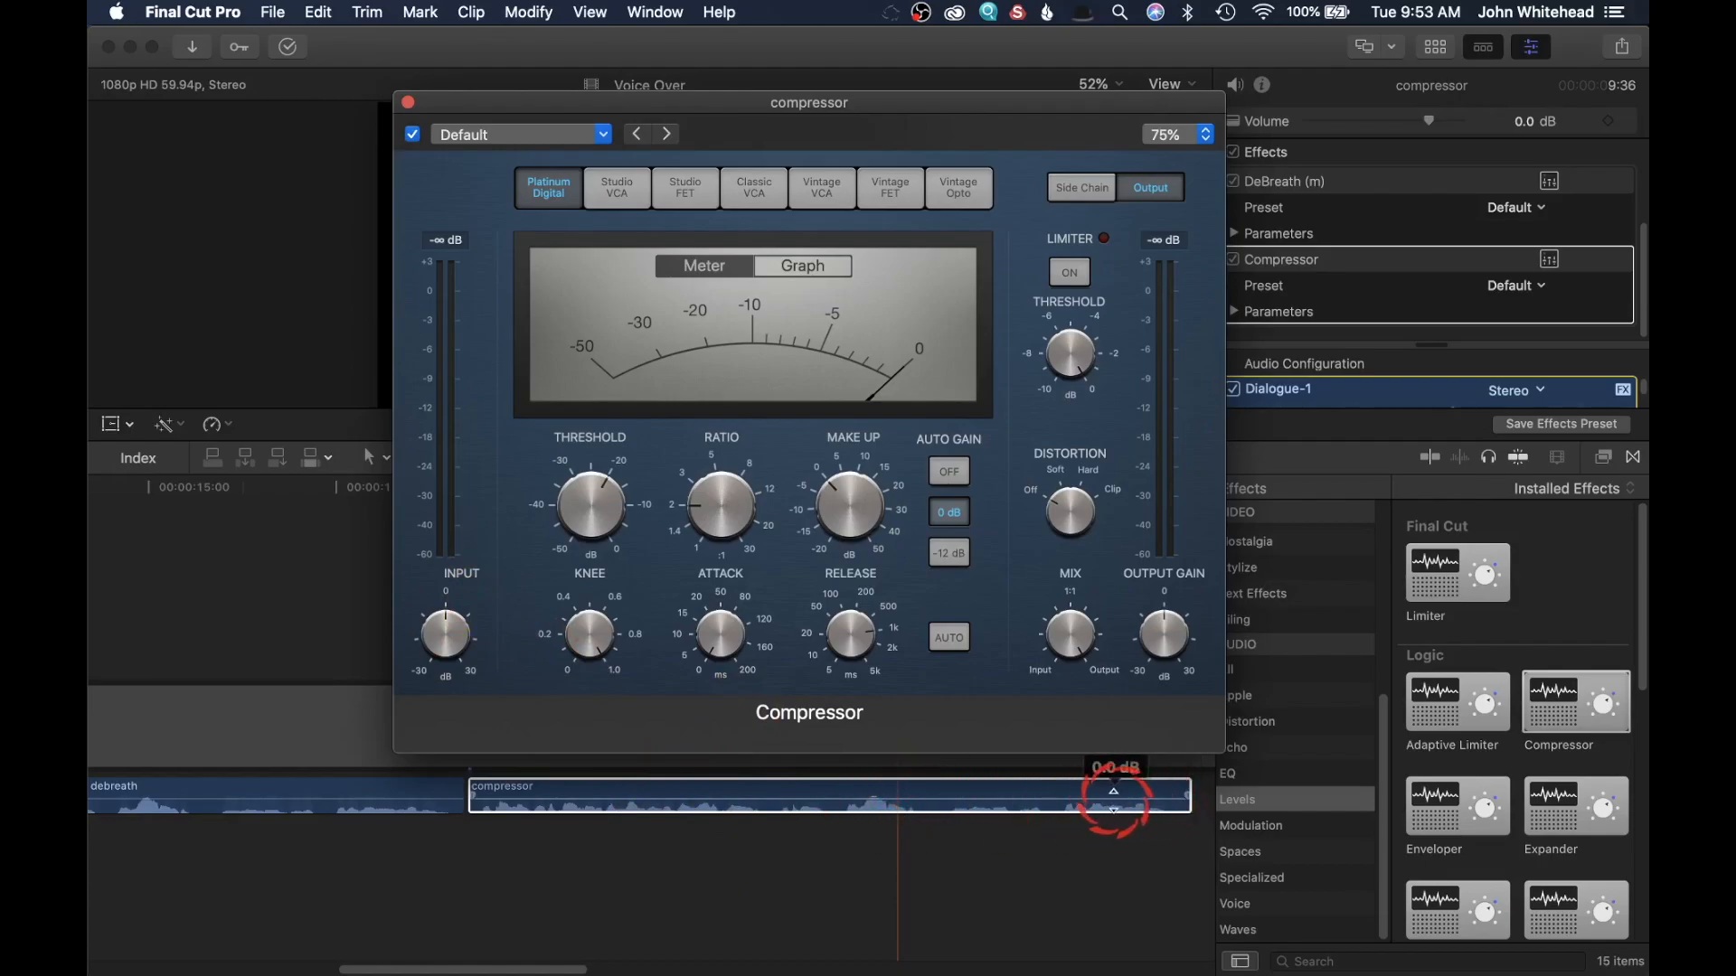
mouse_move(457, 608)
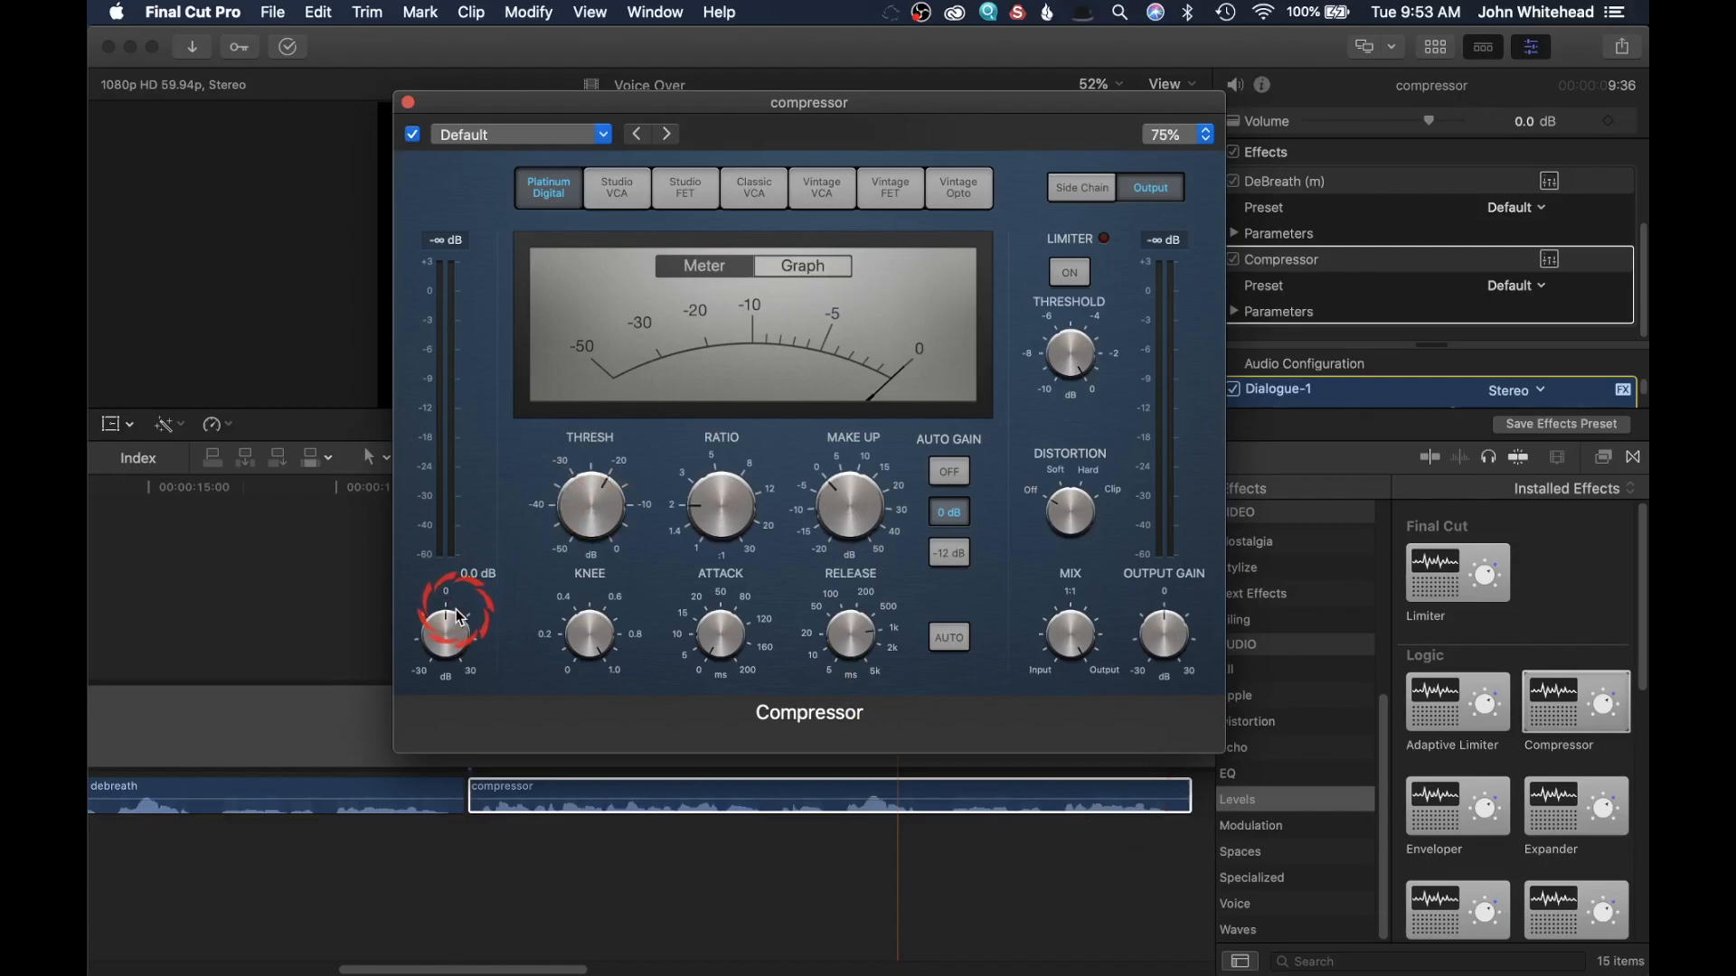
left_click_drag(455, 610, 471, 615)
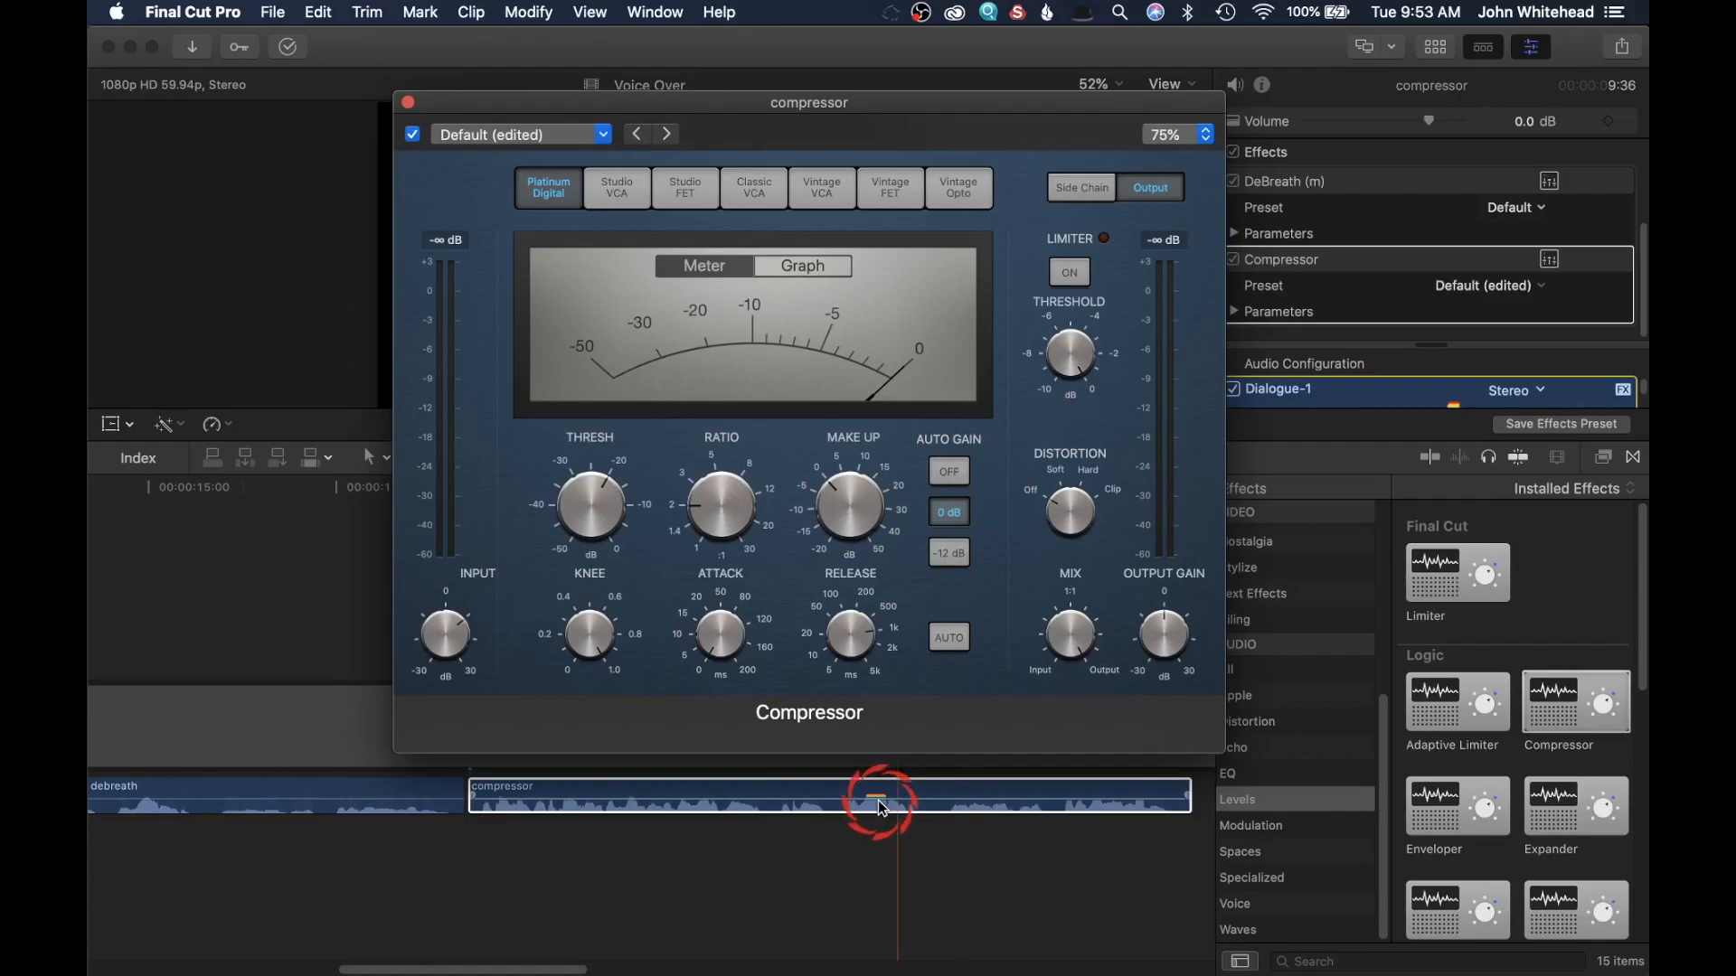
mouse_move(881, 799)
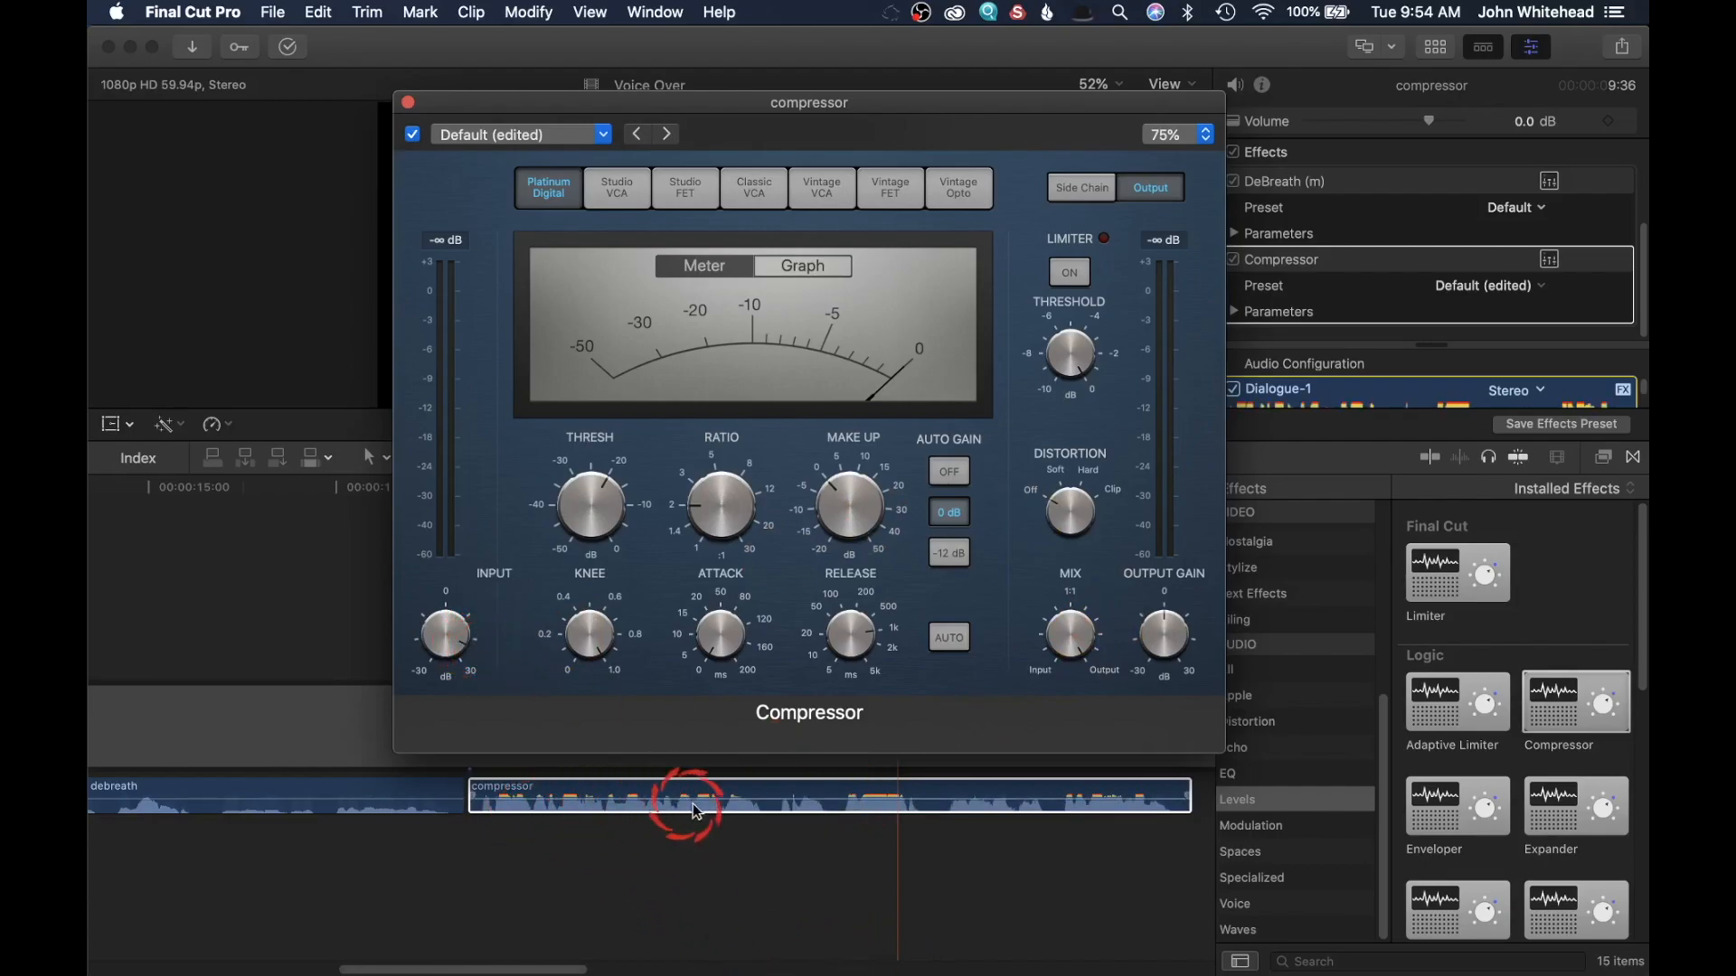
left_click_drag(473, 609, 473, 615)
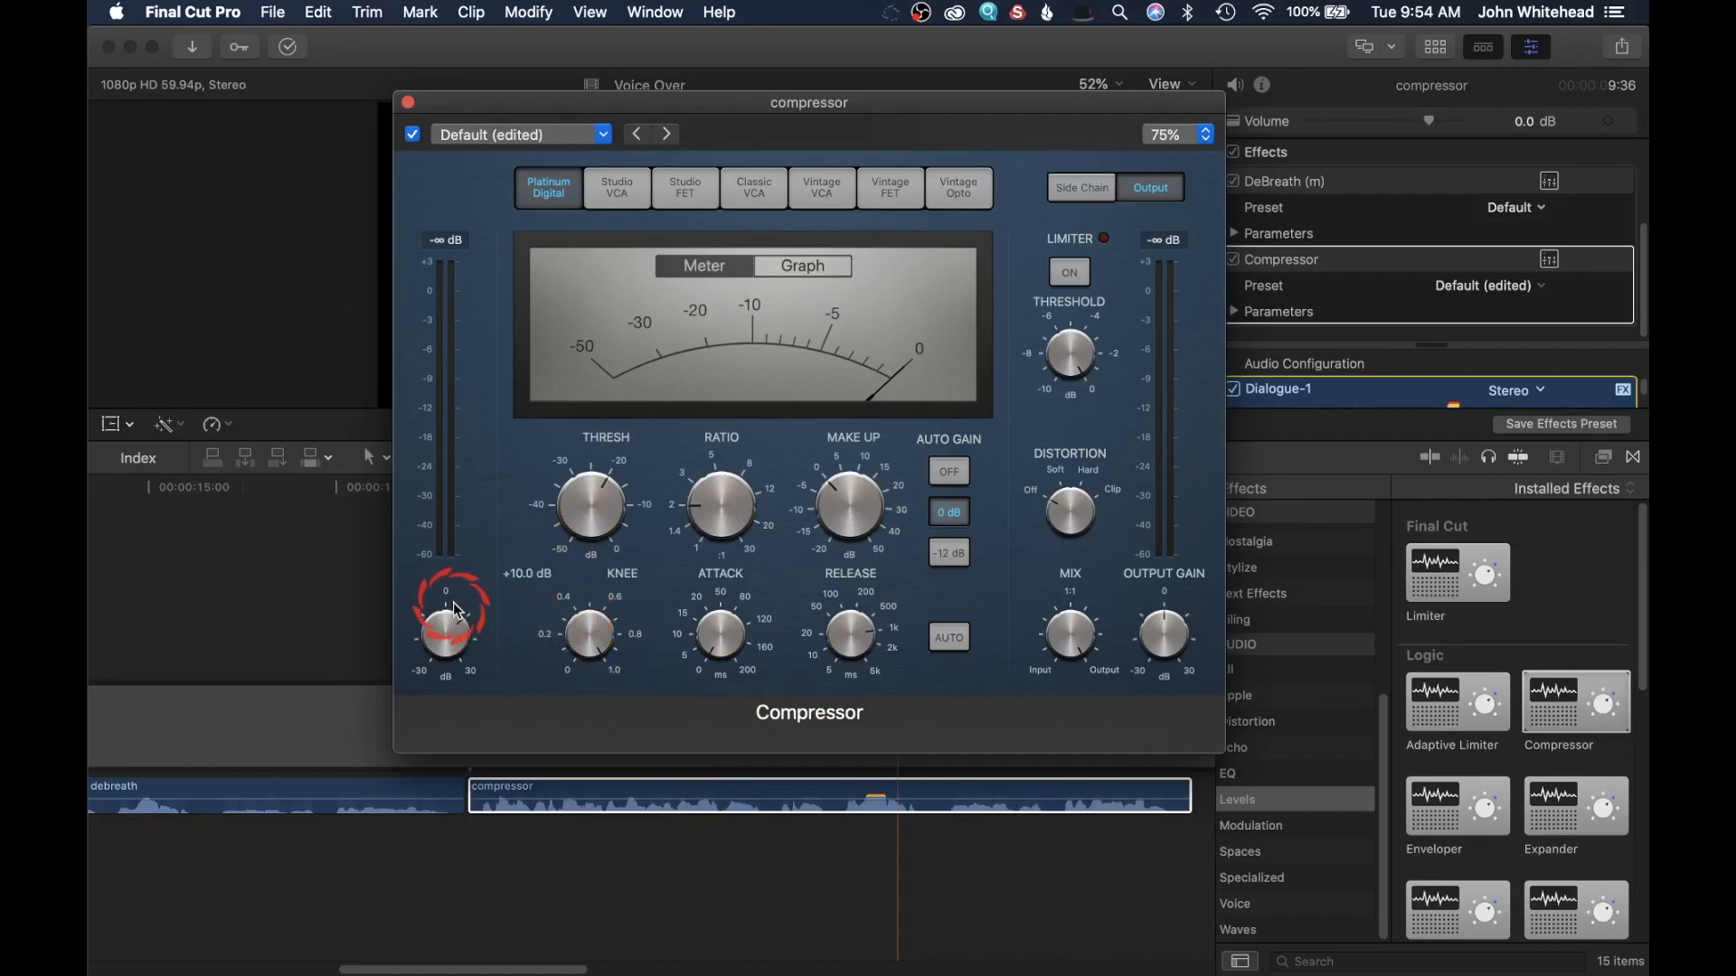
Set the Compressor's input gain to +4.0 dB and its compression threshold to -6.0 dB
left_click_drag(459, 617, 449, 608)
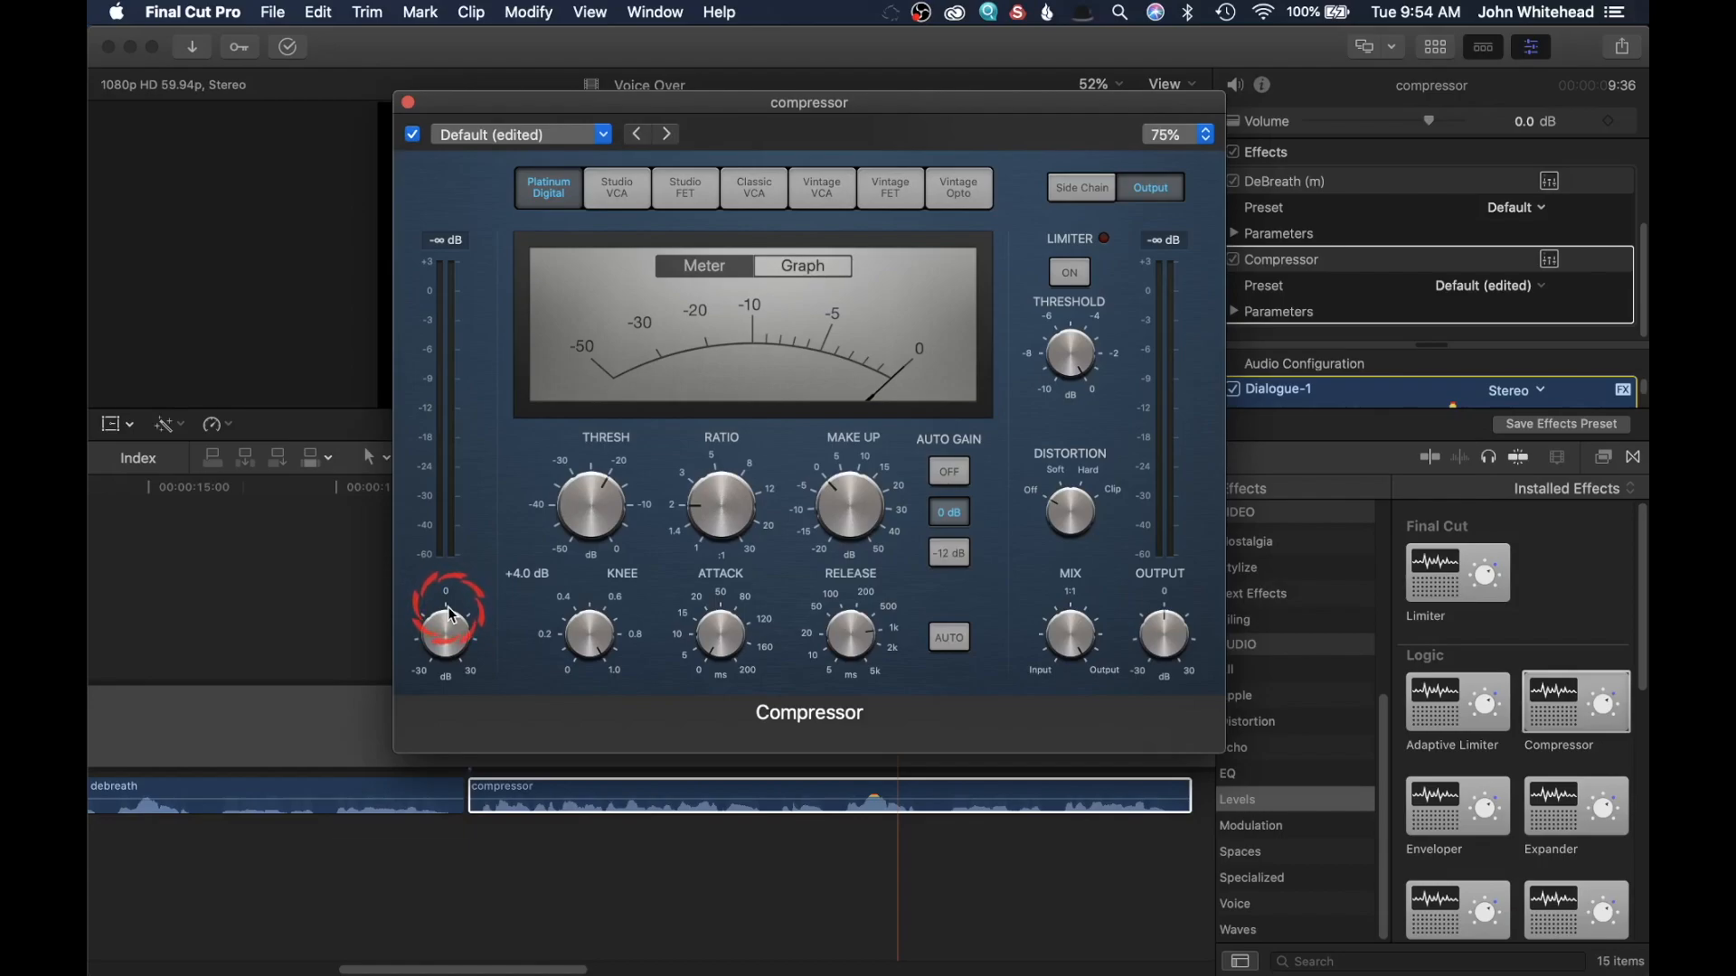
left_click(597, 521)
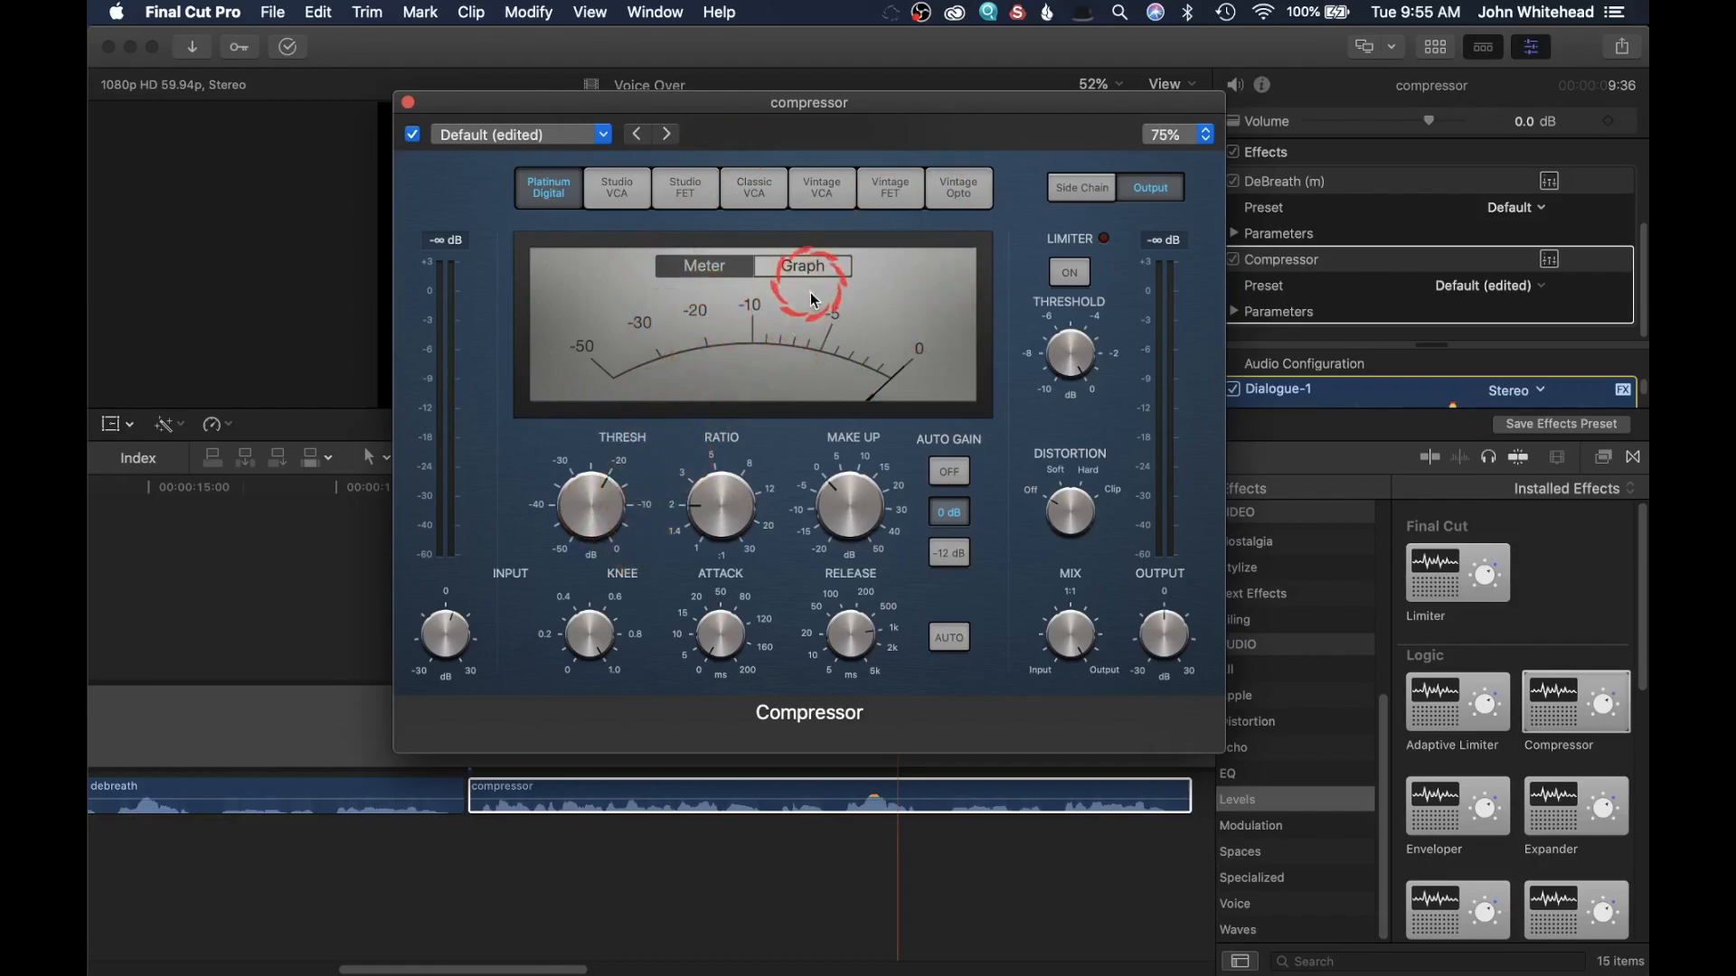
mouse_move(618, 512)
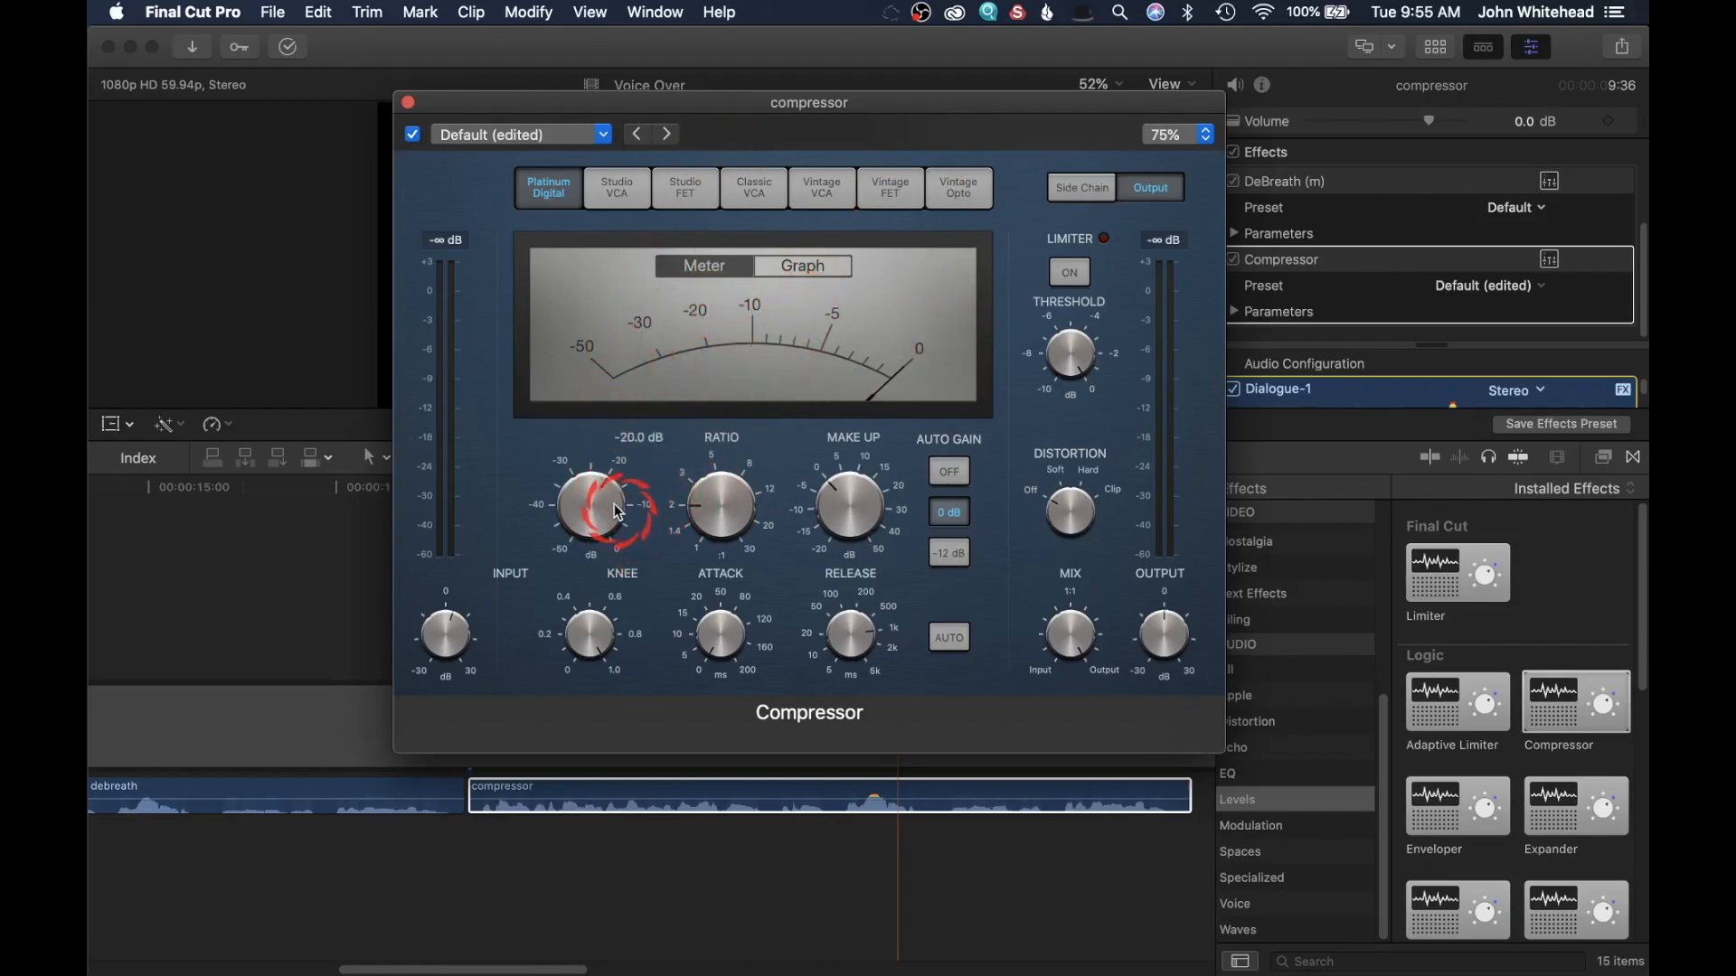
mouse_move(1124, 353)
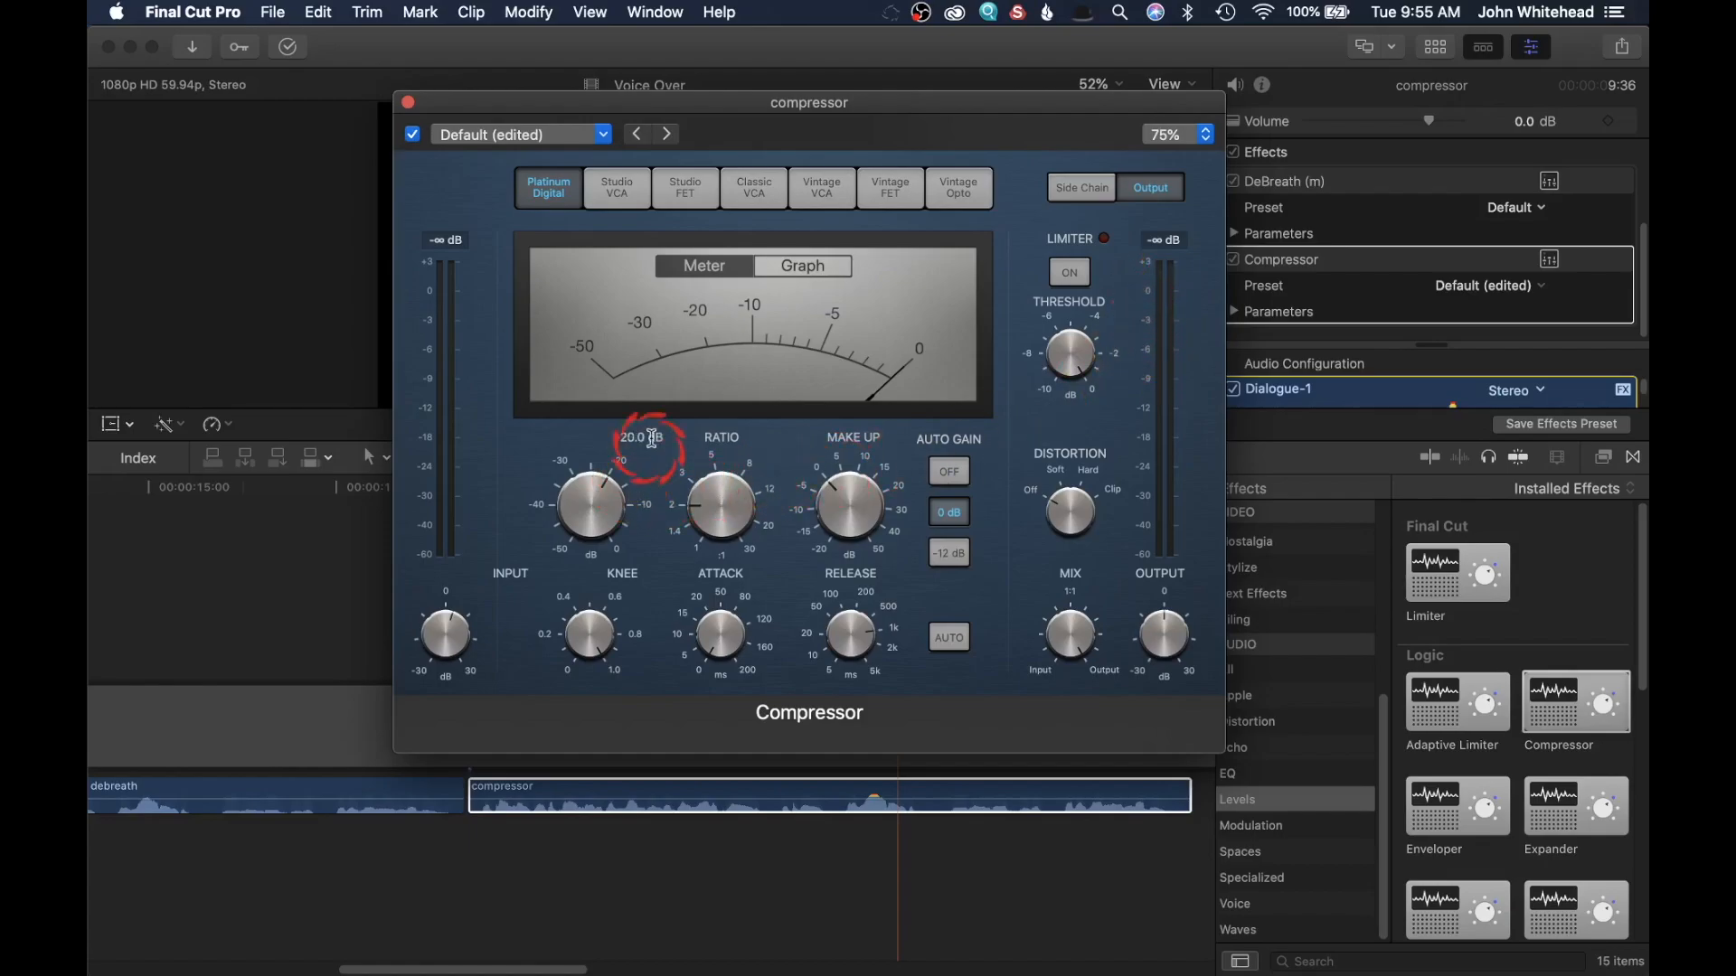
mouse_move(610, 472)
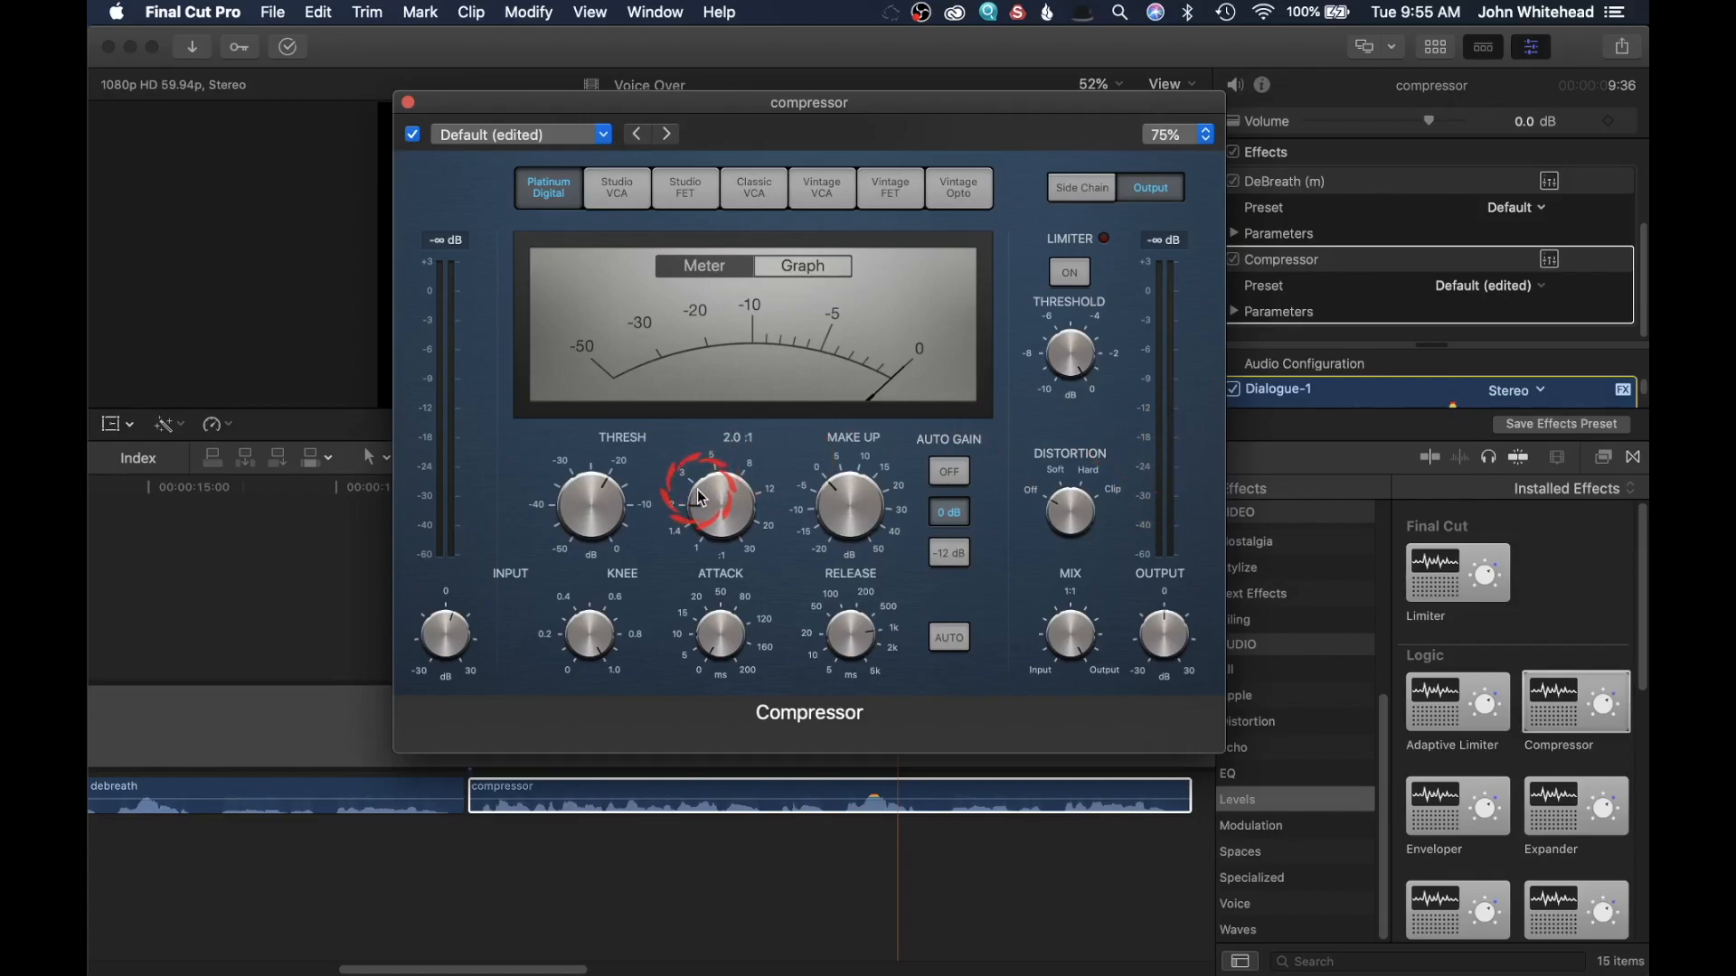
left_click(626, 526)
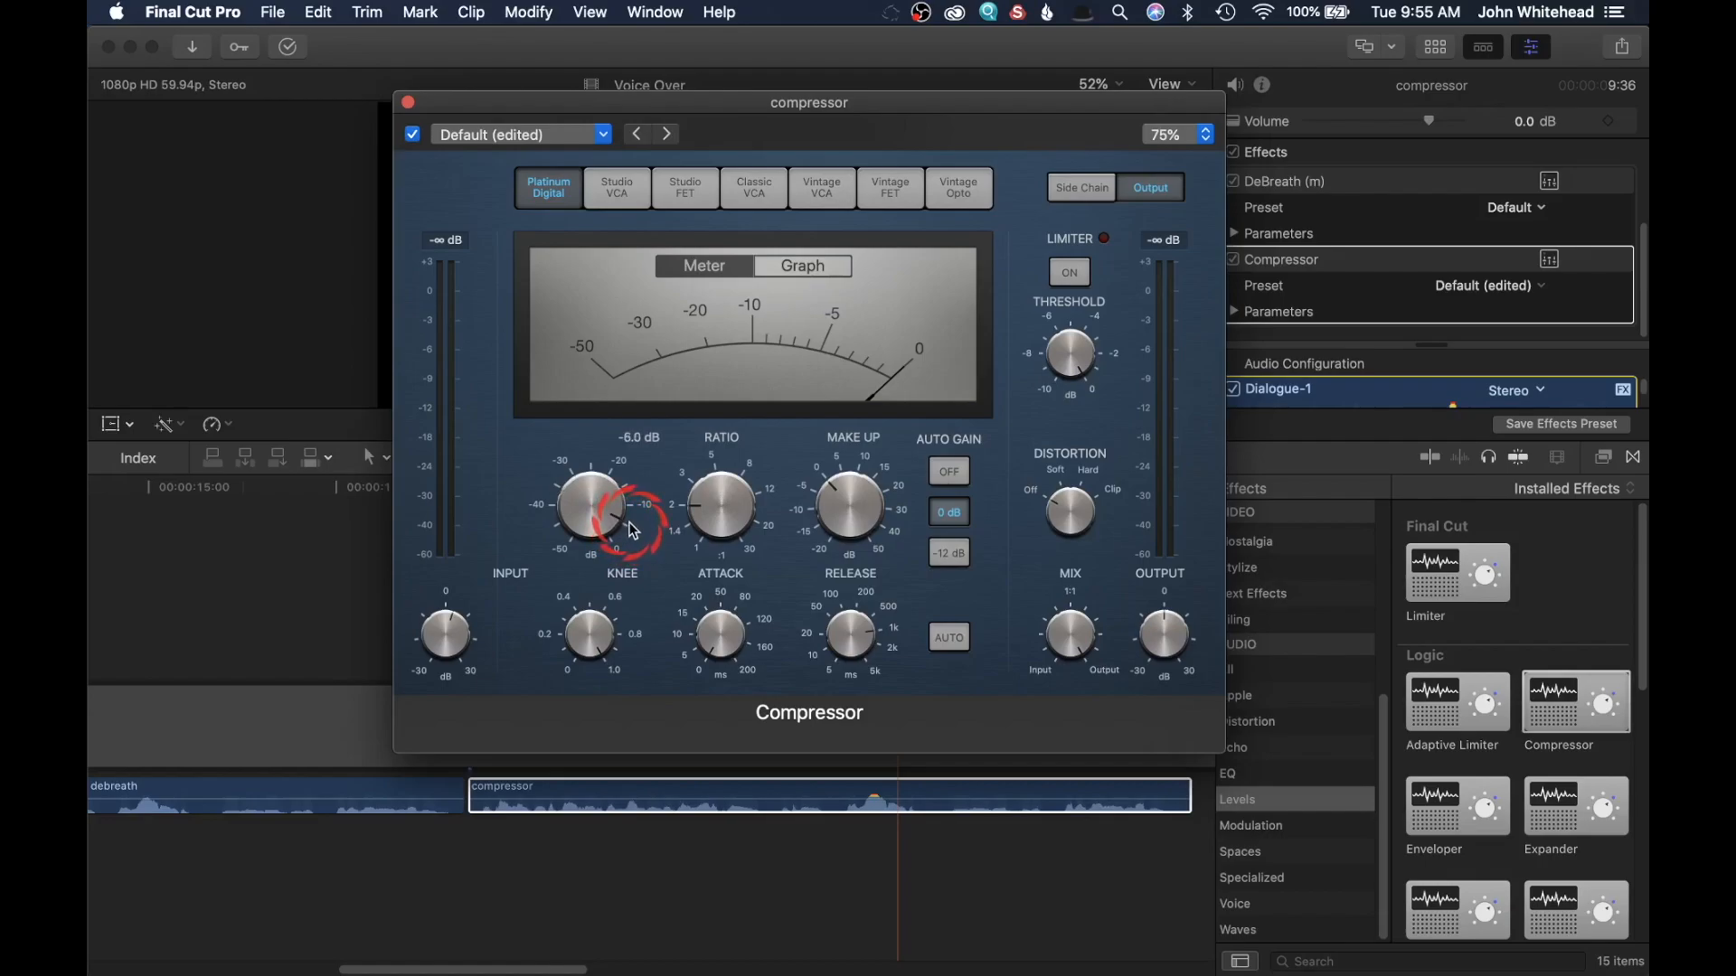
left_click(602, 528)
Enlarge the Compressor window to 100% and reposition it so that all of its controls fit on the screen
left_click(1302, 589)
left_click(847, 543)
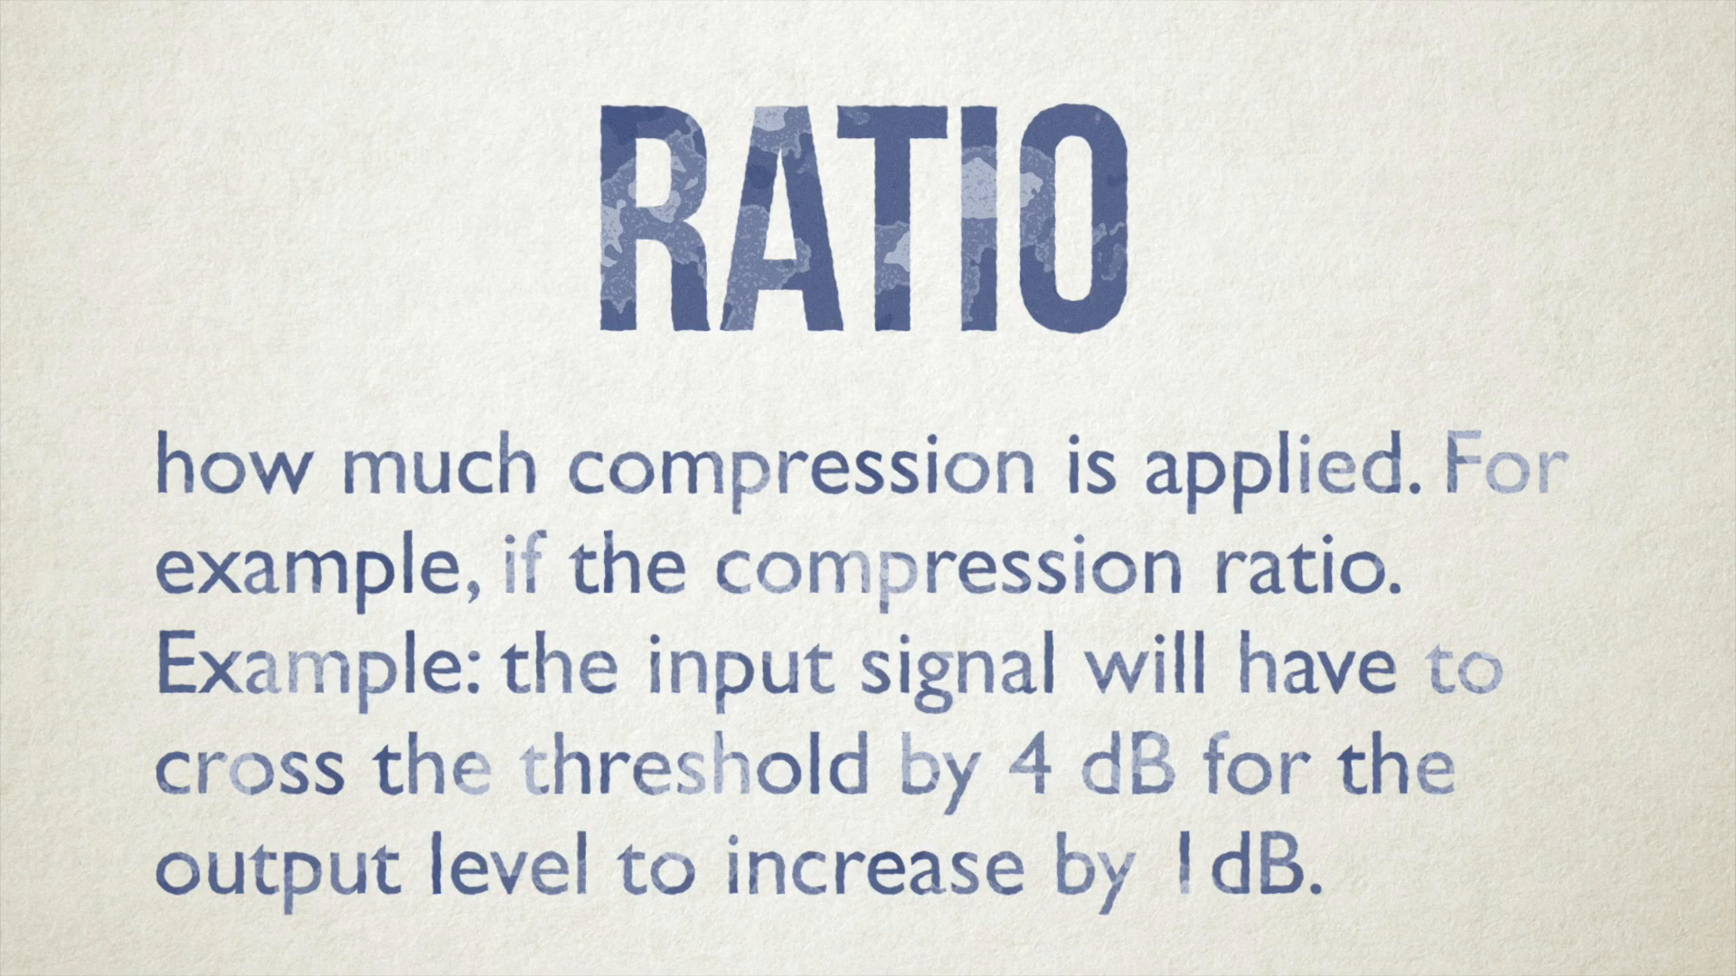
left_click_drag(1166, 135, 1180, 155)
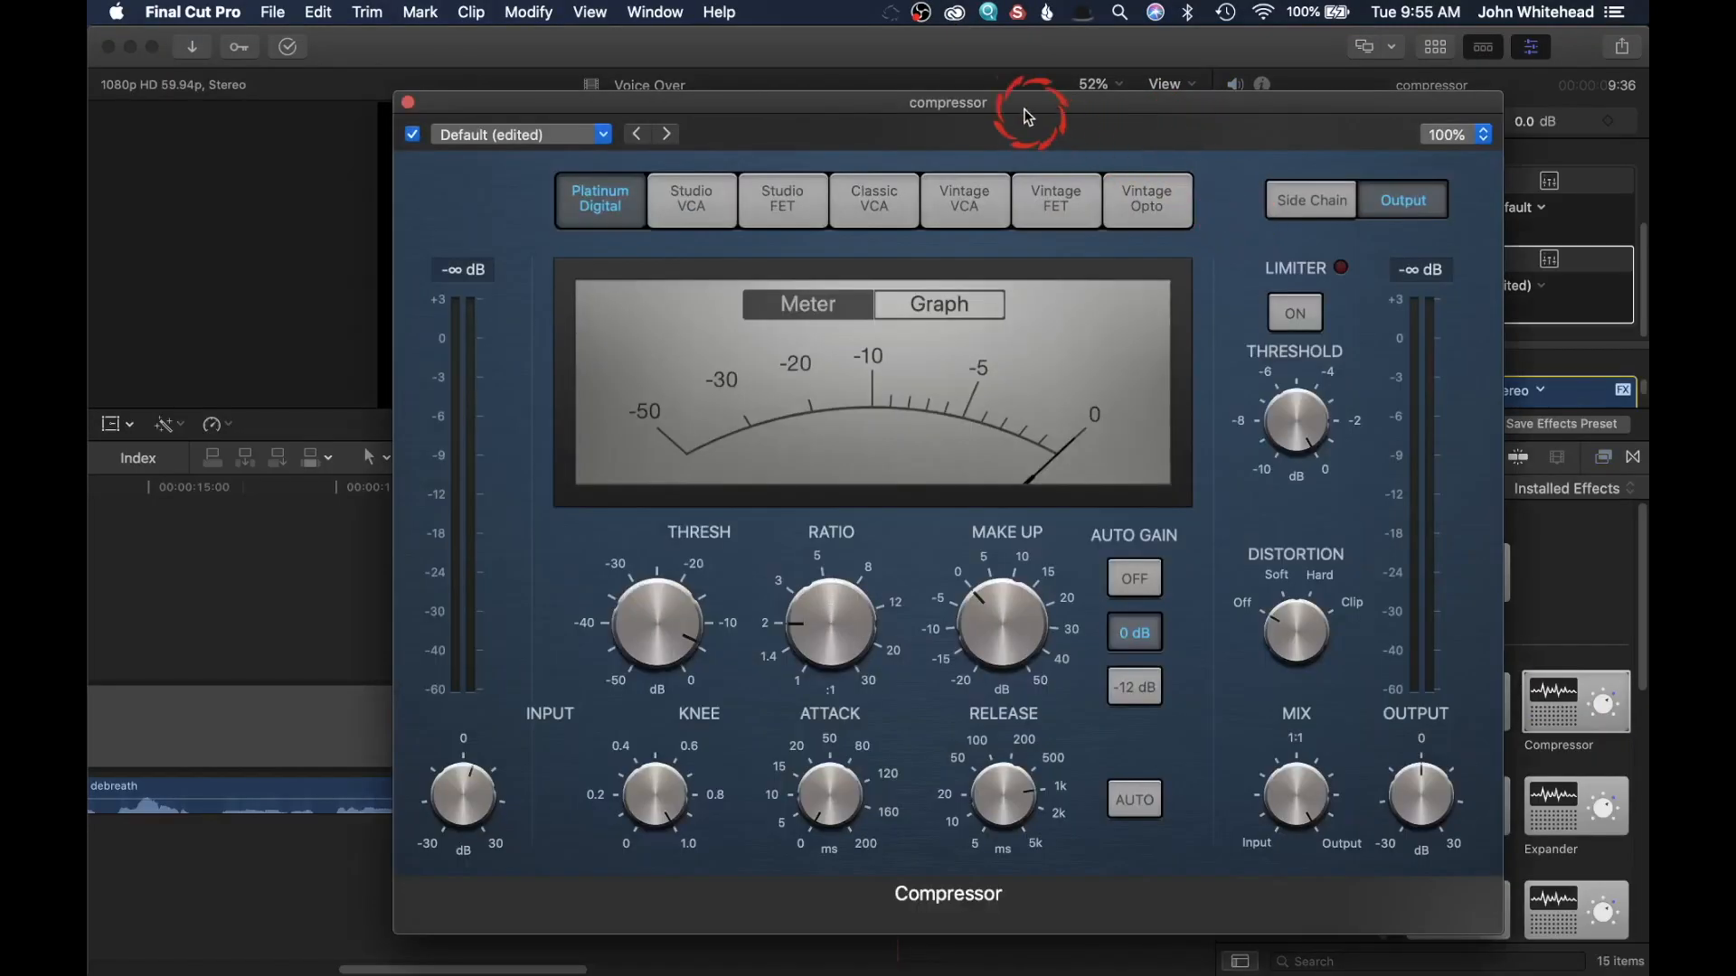
left_click_drag(996, 100, 924, 52)
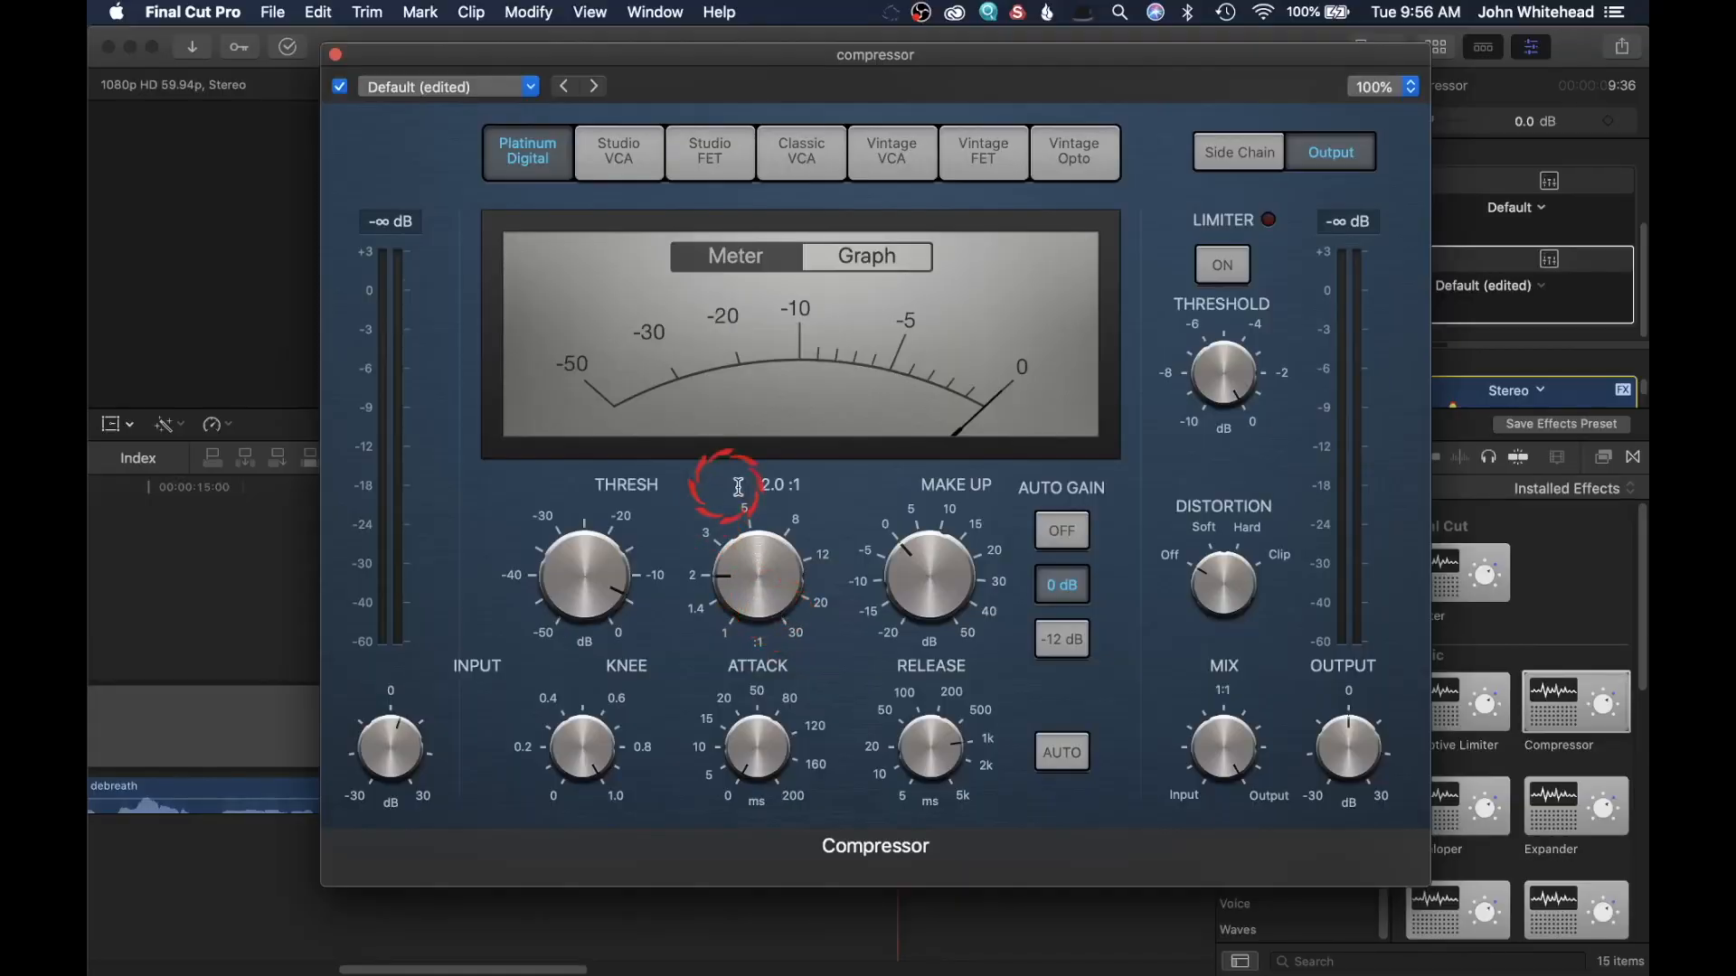
Try a compression ratio of about 3.1:1 and settle the Compressor's ratio at 2.4:1
left_click(737, 547)
left_click_drag(719, 550, 706, 530)
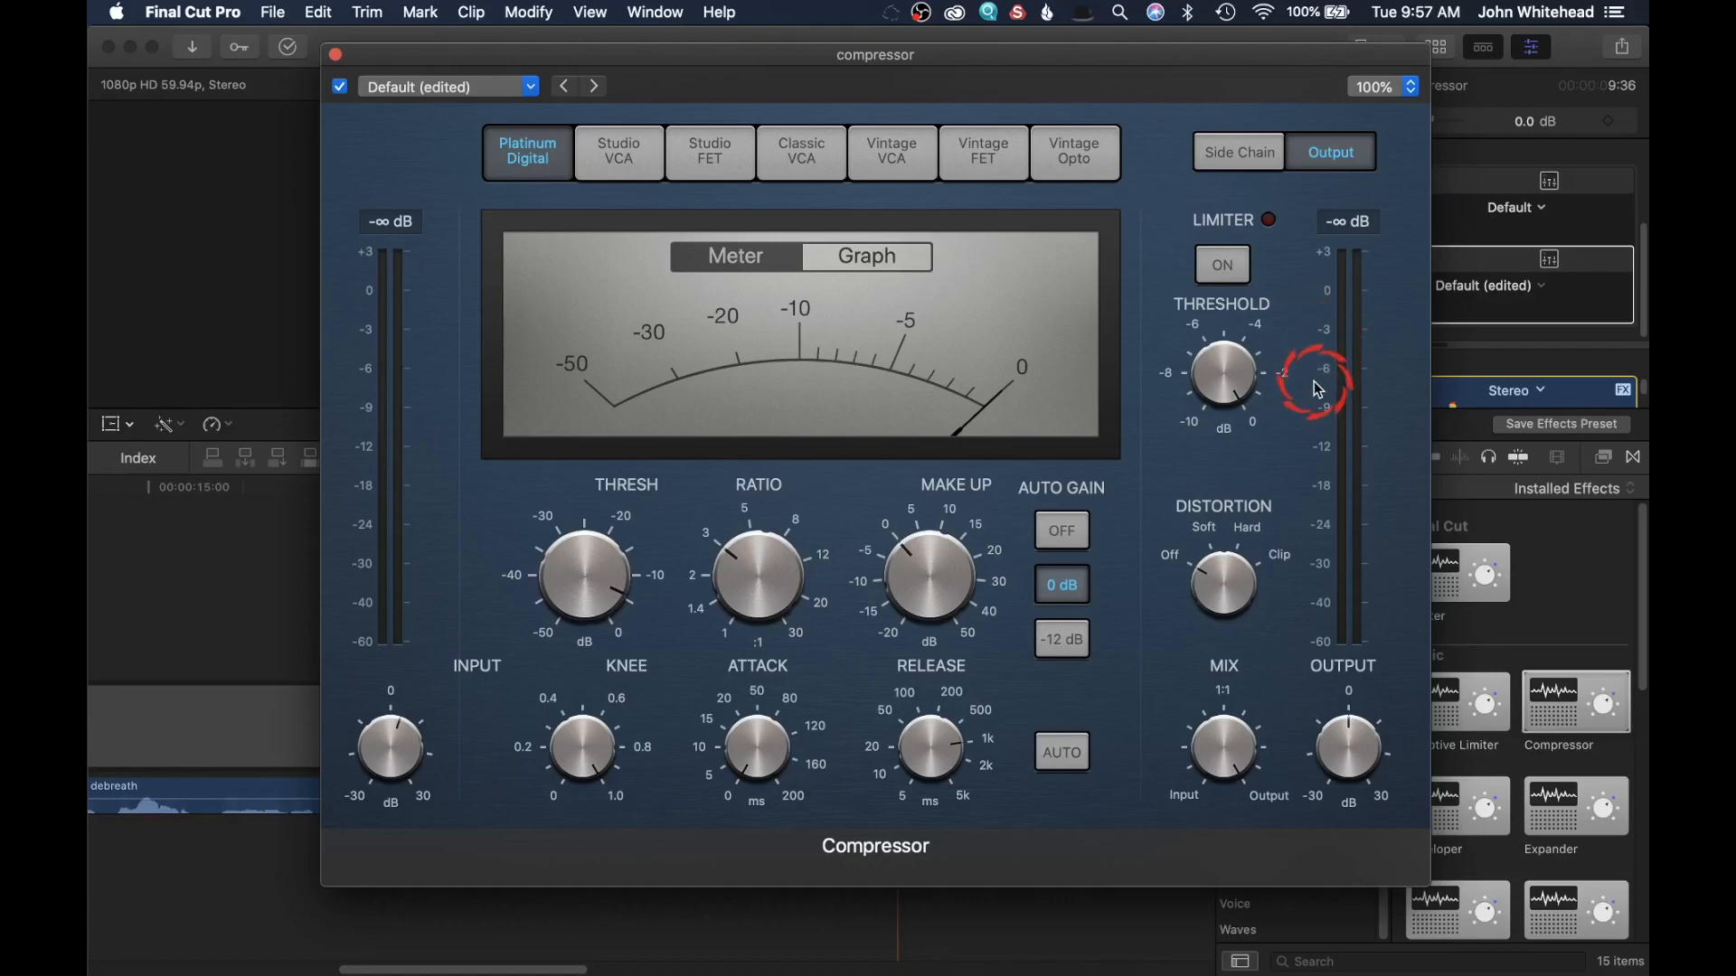
mouse_move(712, 574)
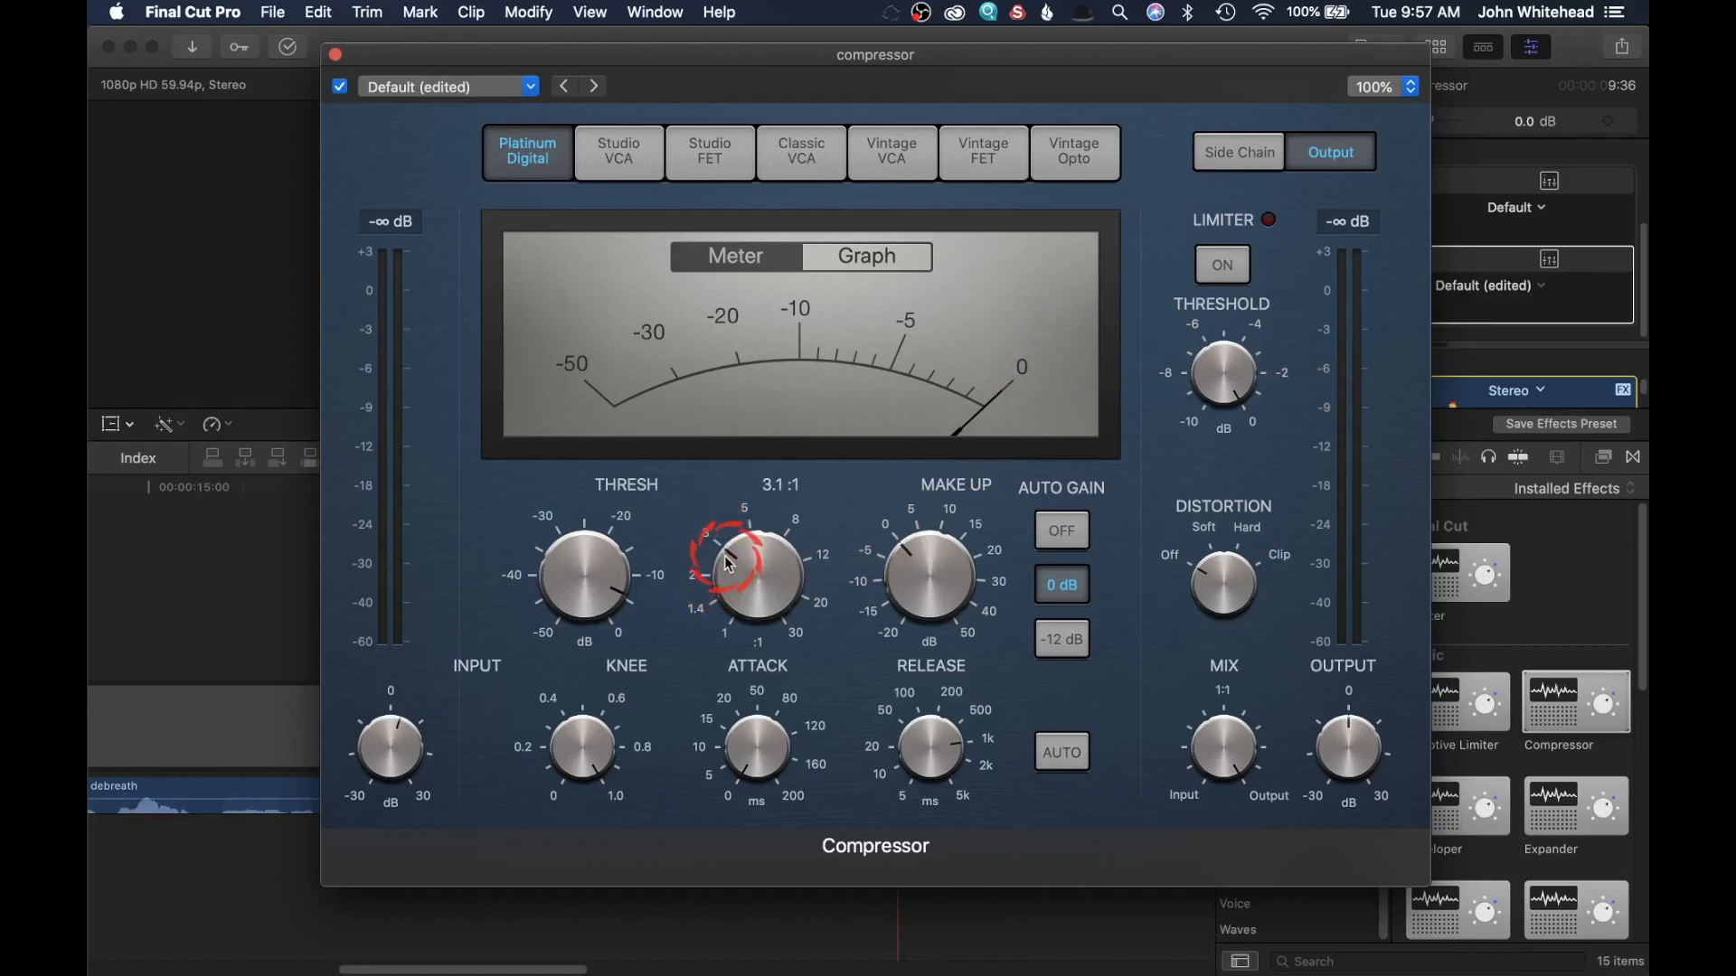
left_click(703, 558)
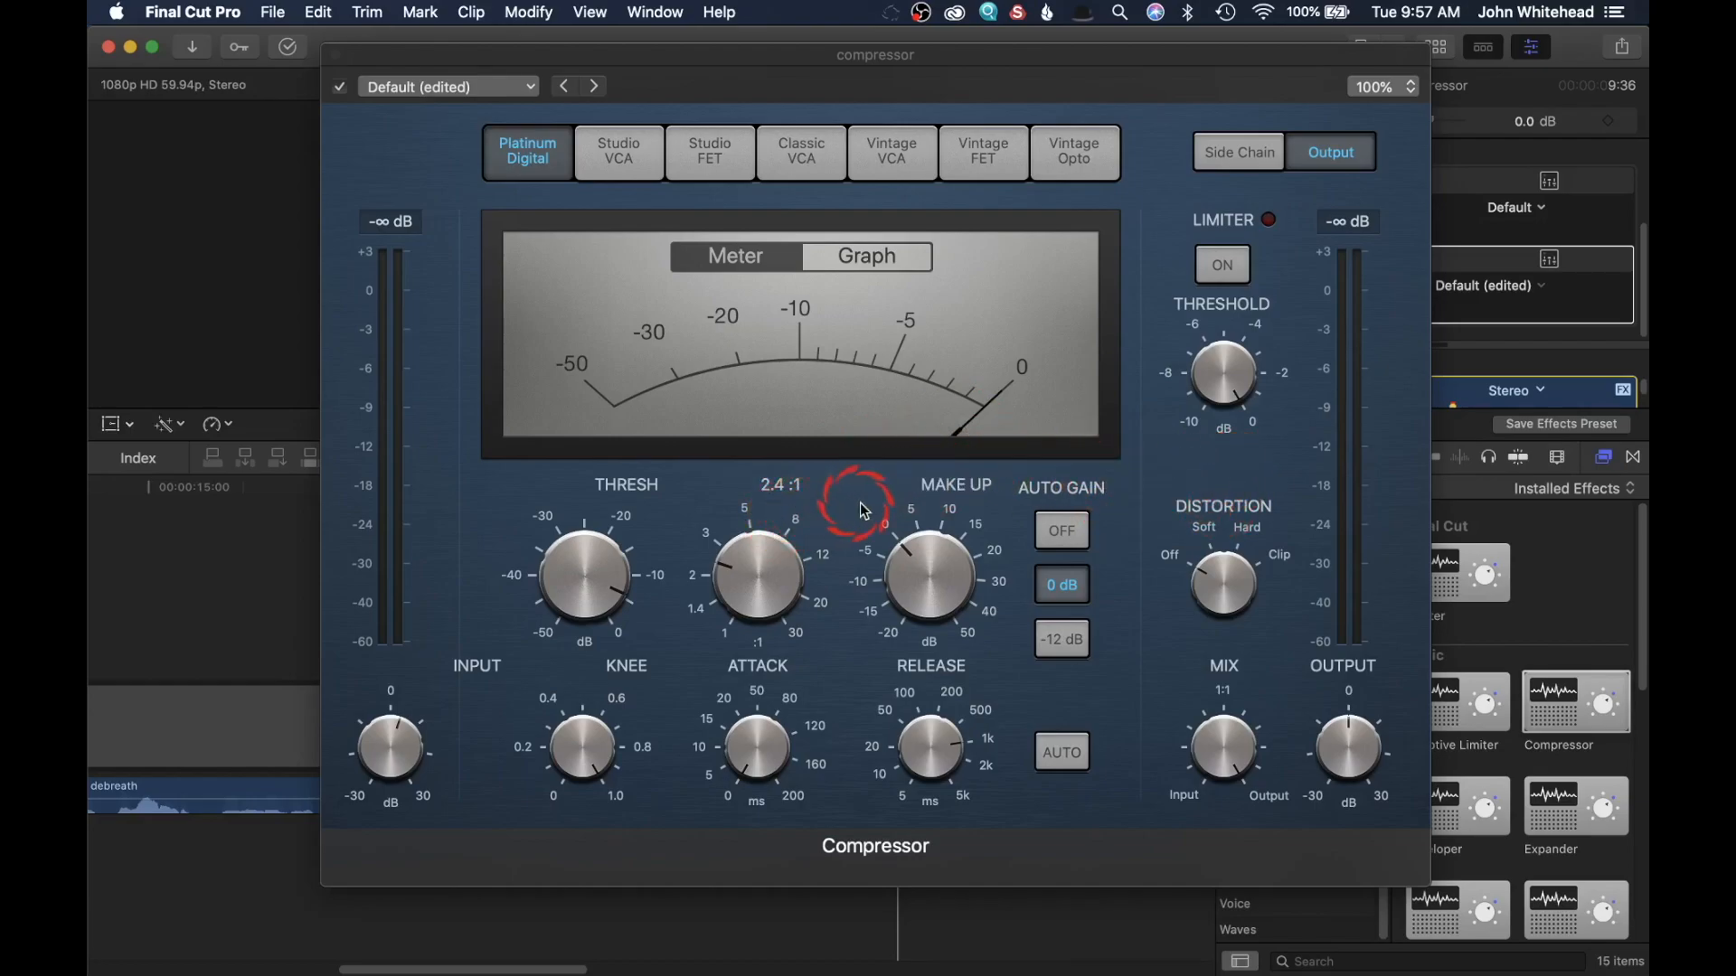
Switch the Compressor's display from the meter to the graph and set the knee slightly below 1.0
left_click(861, 261)
left_click(731, 295)
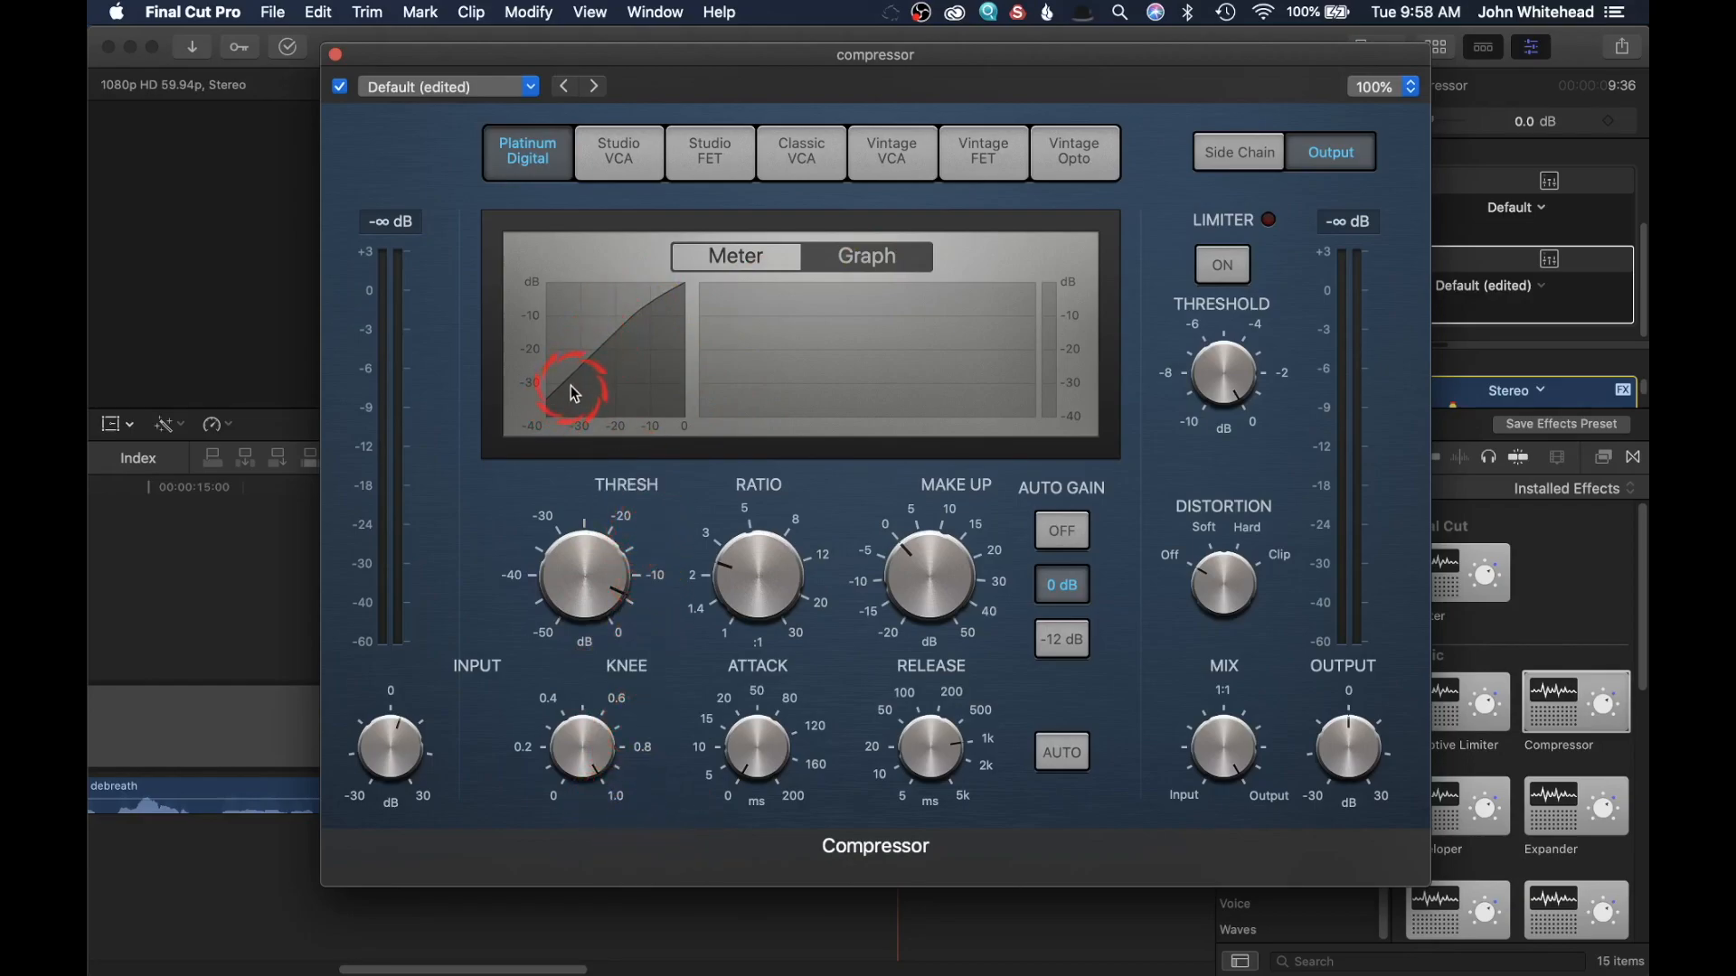
left_click(555, 803)
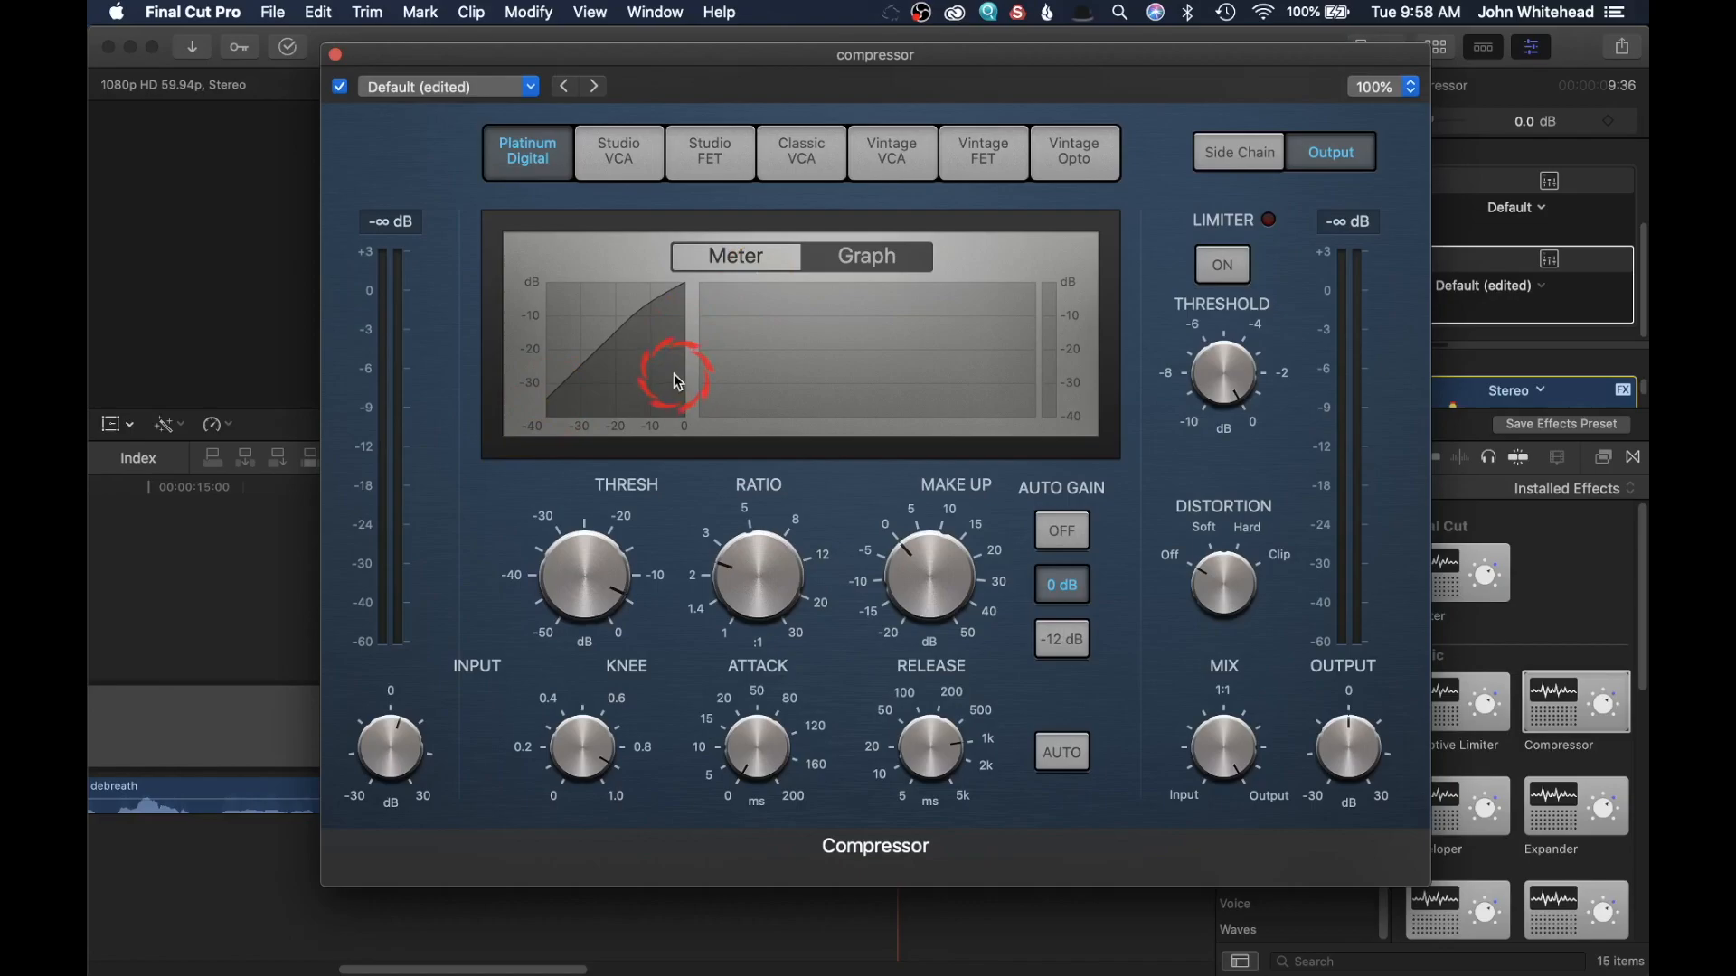
Set the Compressor's attack between 0 and 5 ms and its release between 10 and 20 ms
left_click(810, 775)
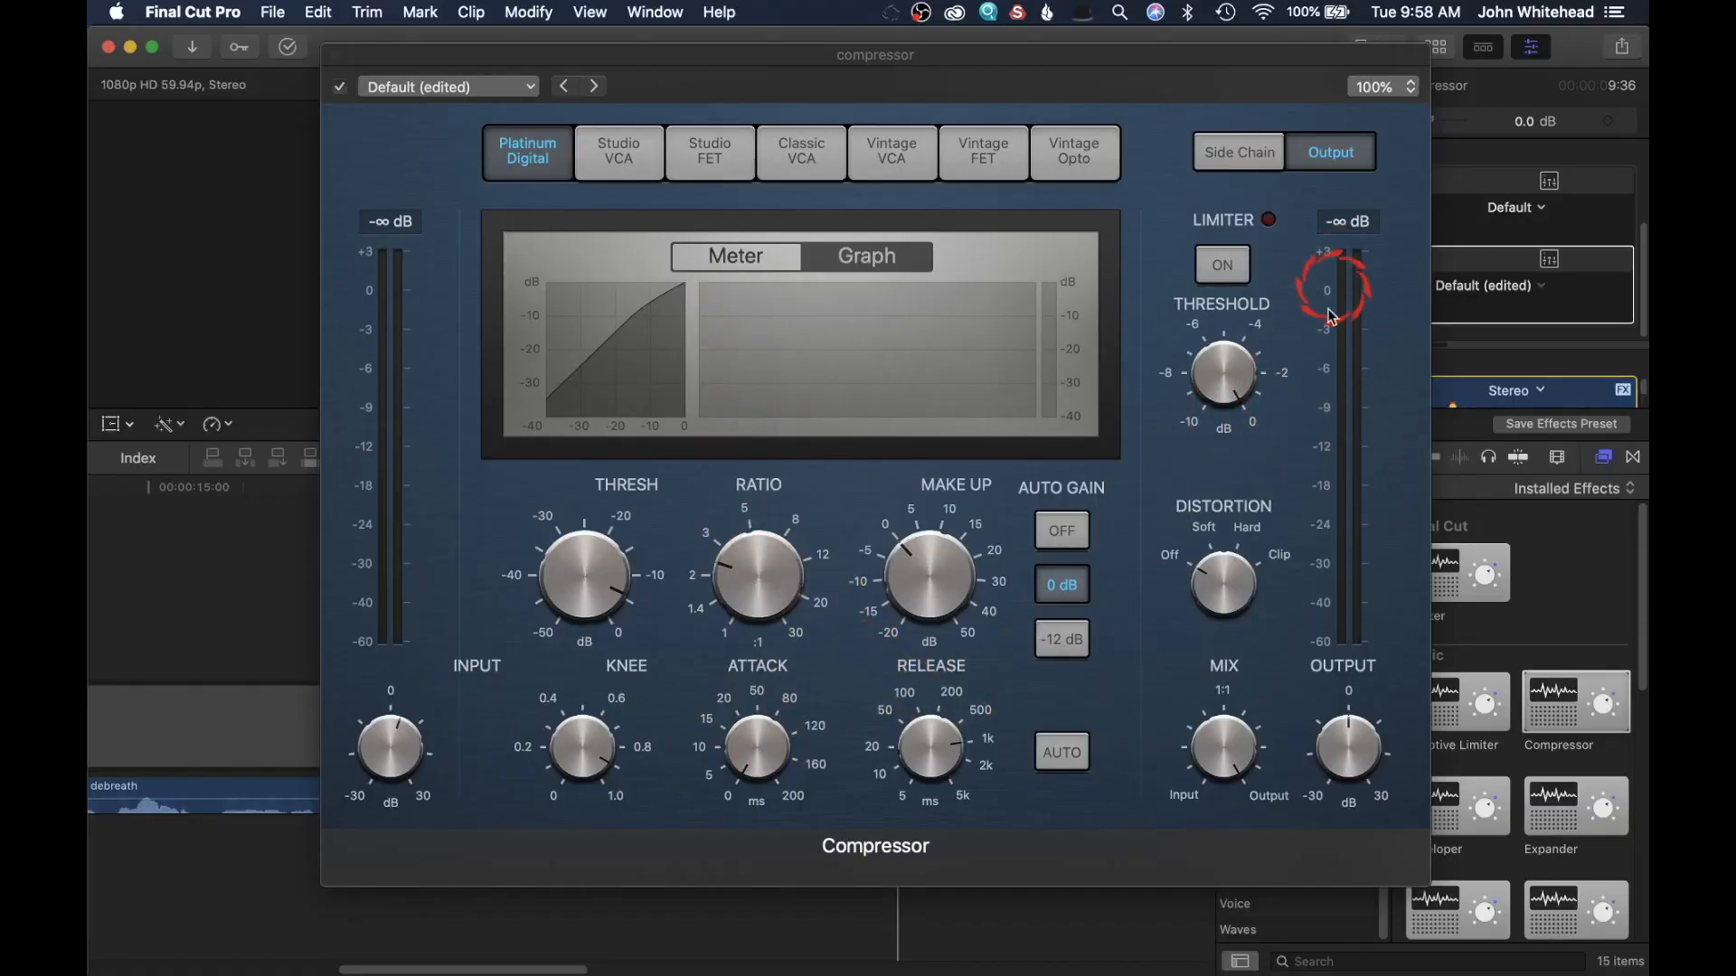
left_click_drag(814, 722, 788, 754)
left_click_drag(965, 757, 970, 761)
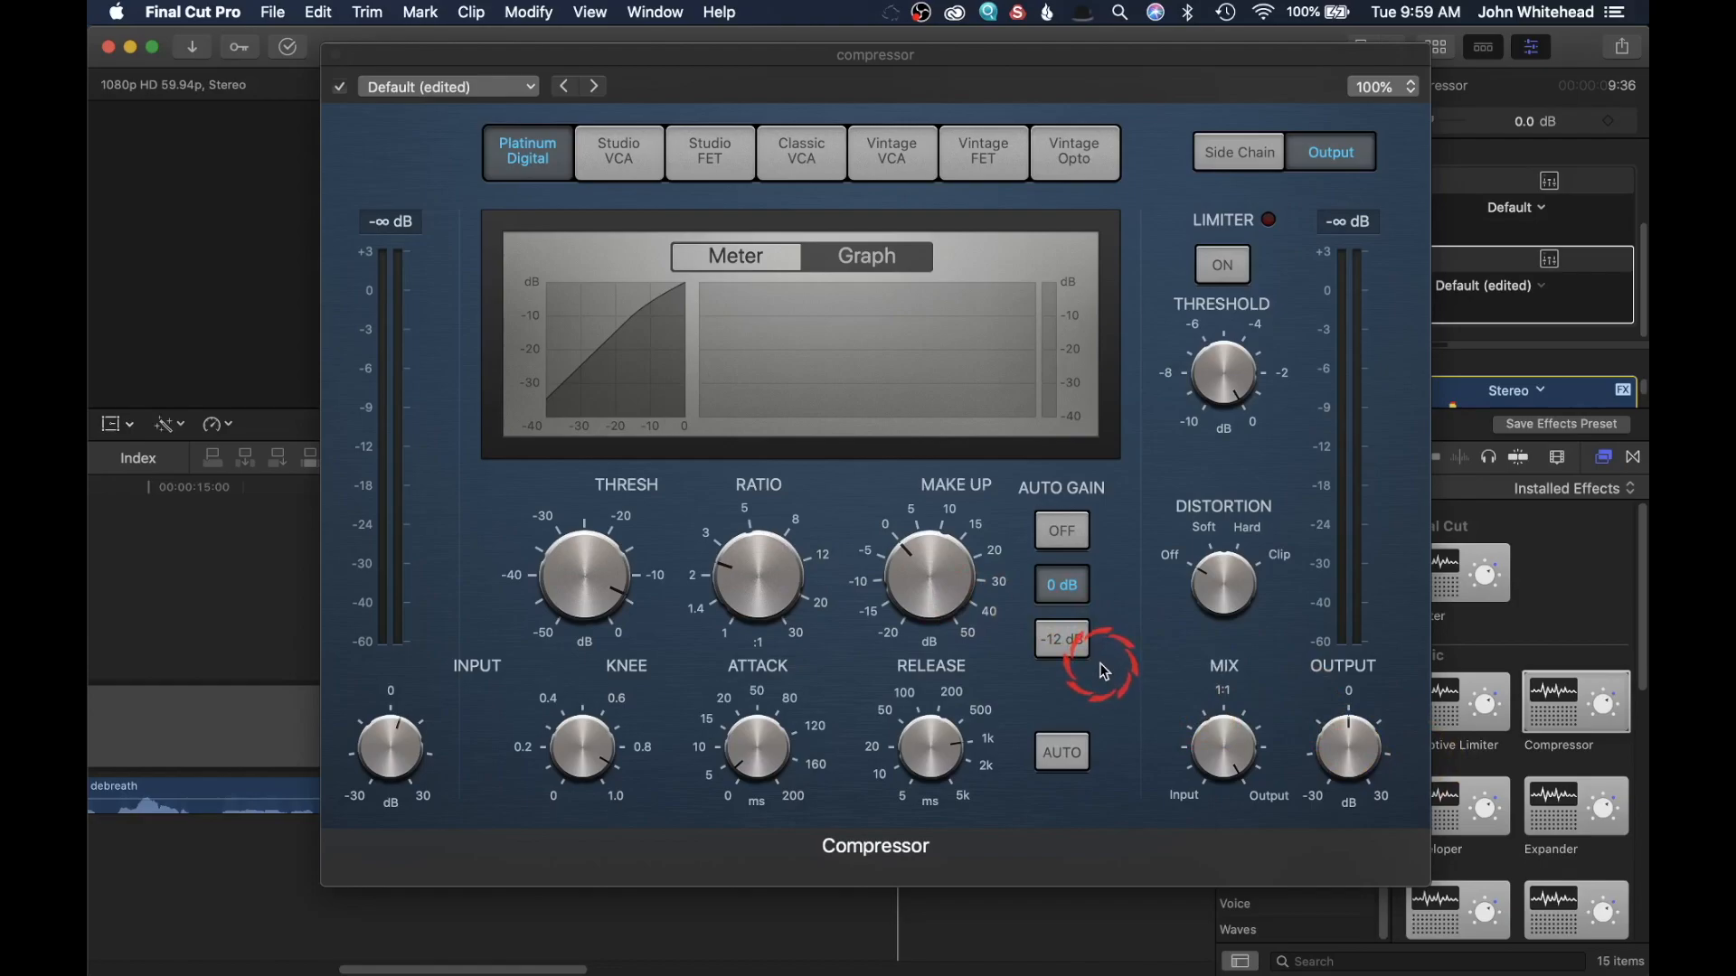
left_click(890, 769)
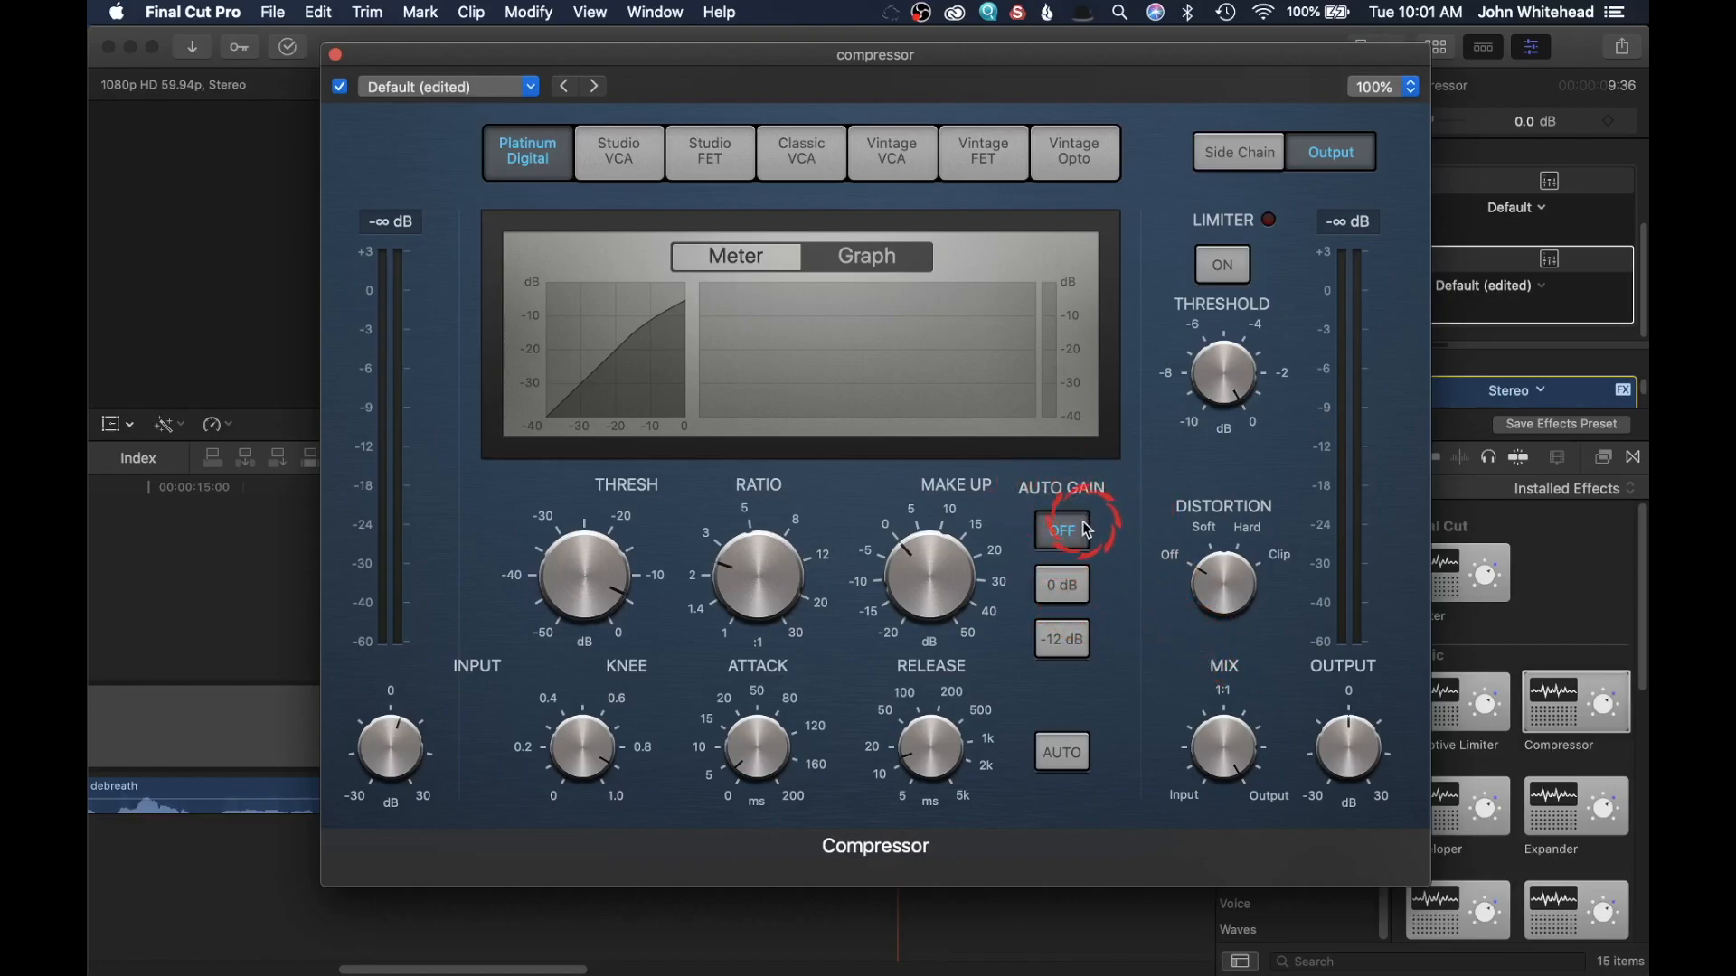
Compare the Compressor's 0 dB and -12 dB Auto Gain settings and turn Auto Gain off
left_click(1081, 588)
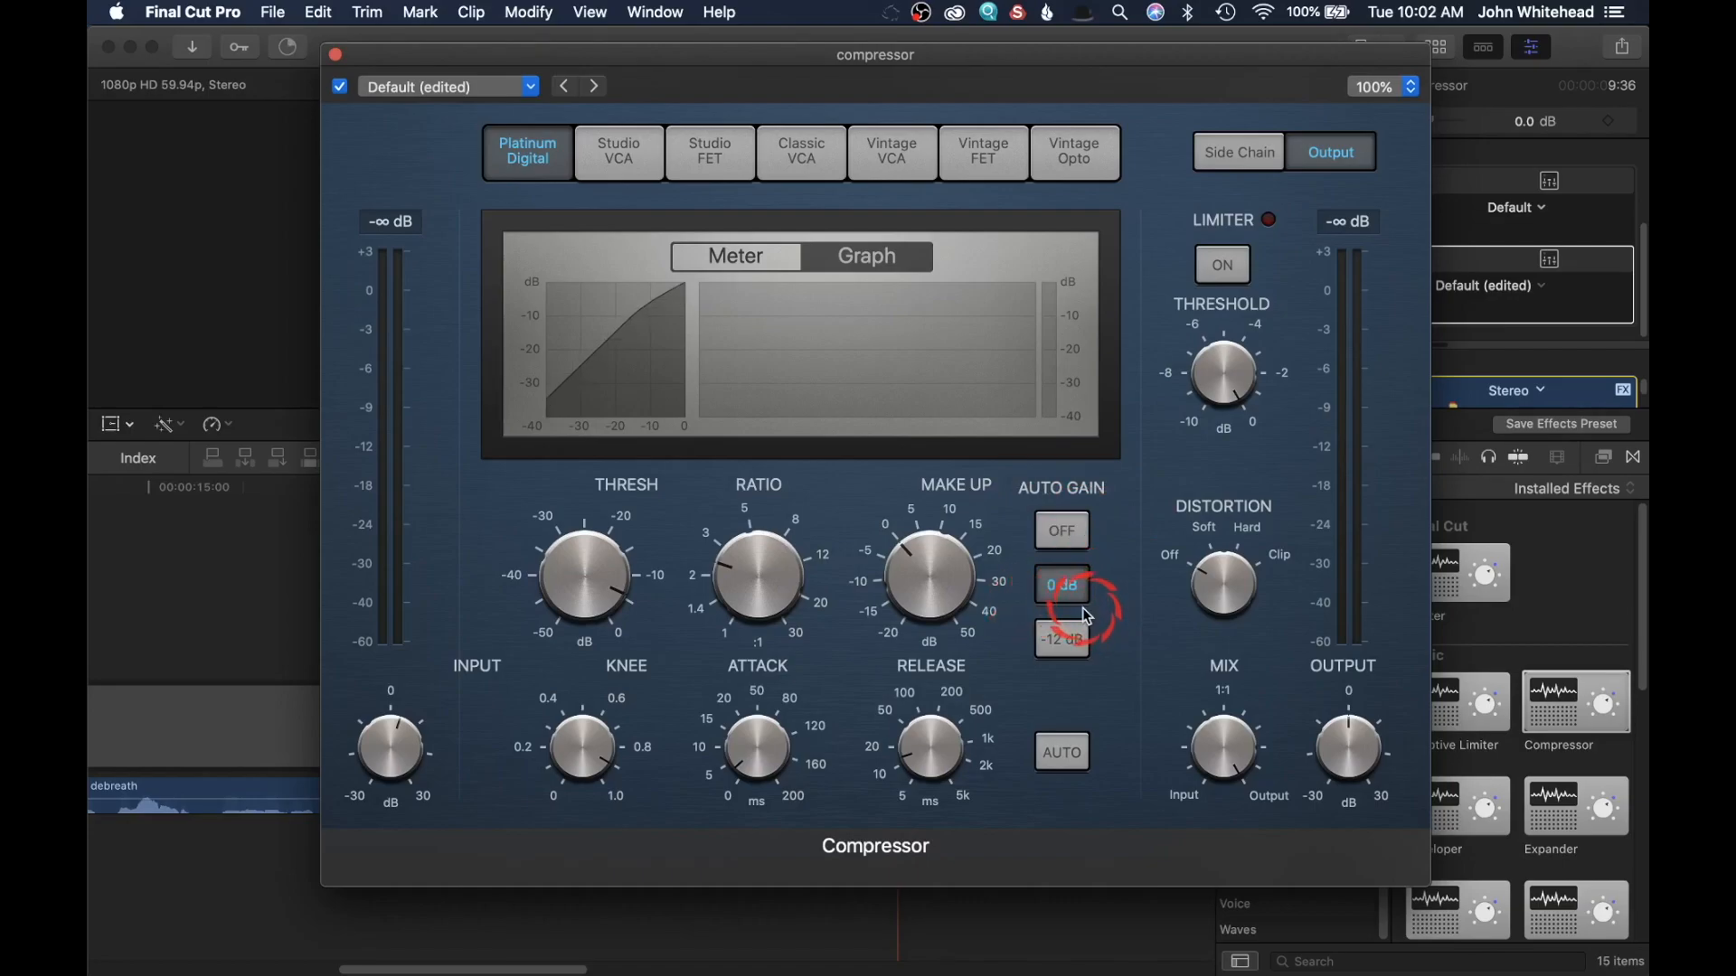
left_click(1078, 655)
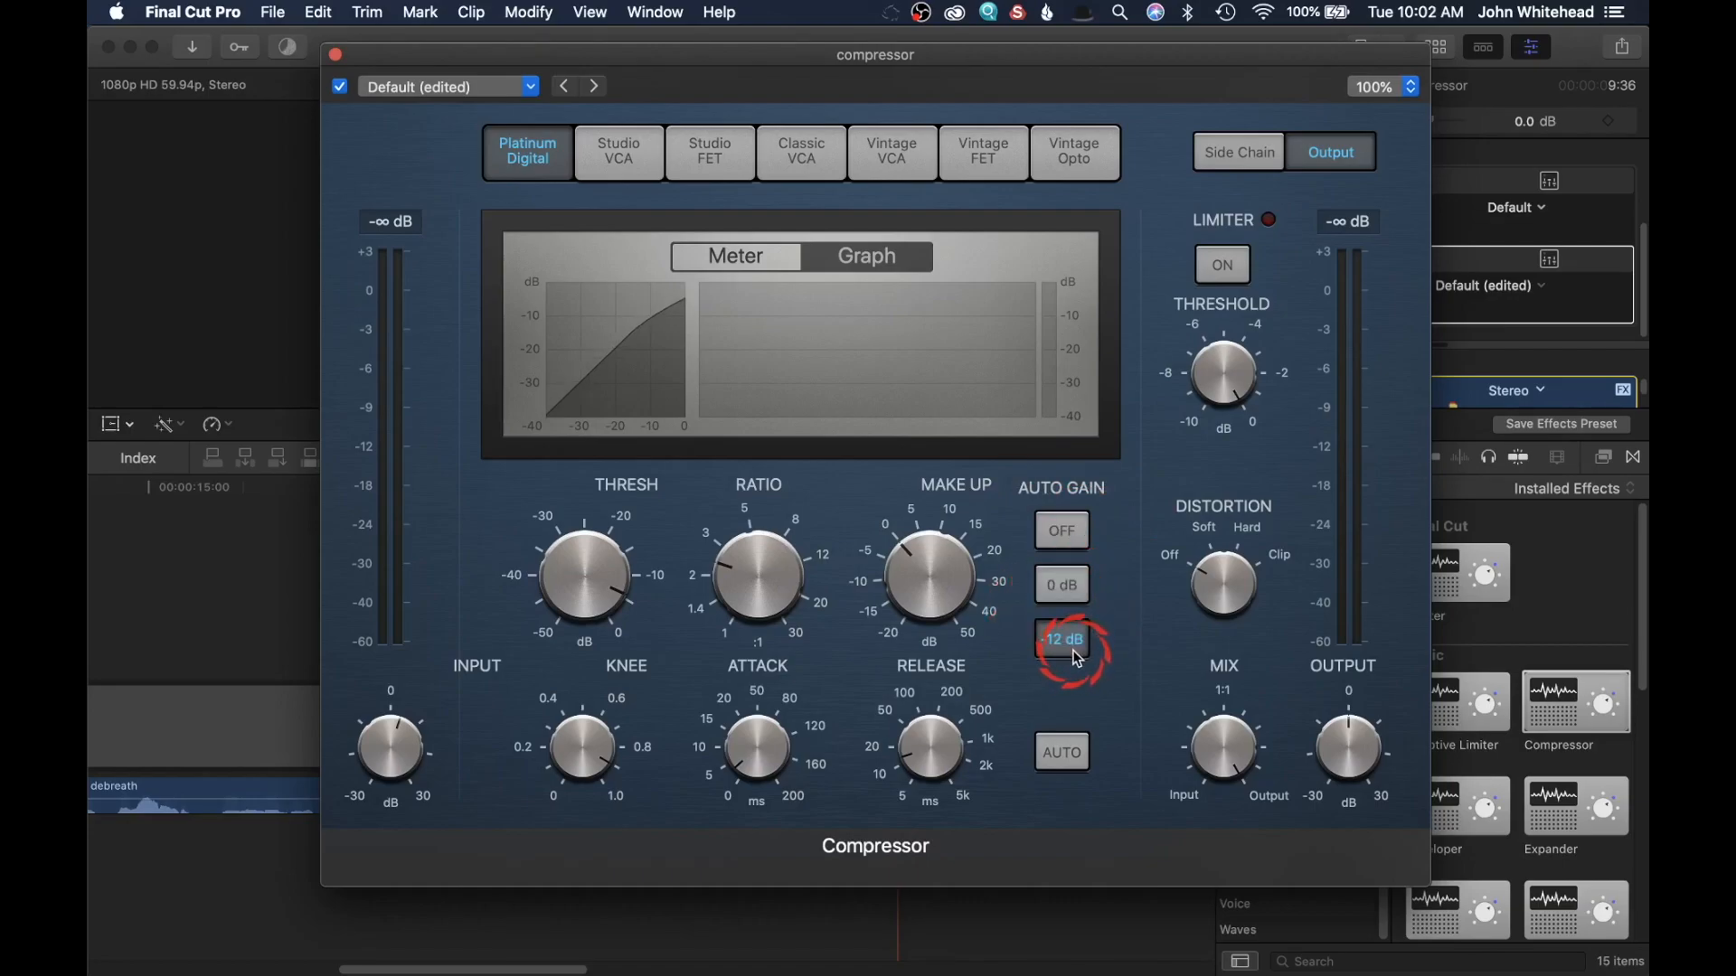
left_click(1063, 533)
Lower the make-up gain slightly below 0 dB and check the clip's waveform in the timeline behind the Compressor window
mouse_move(928, 541)
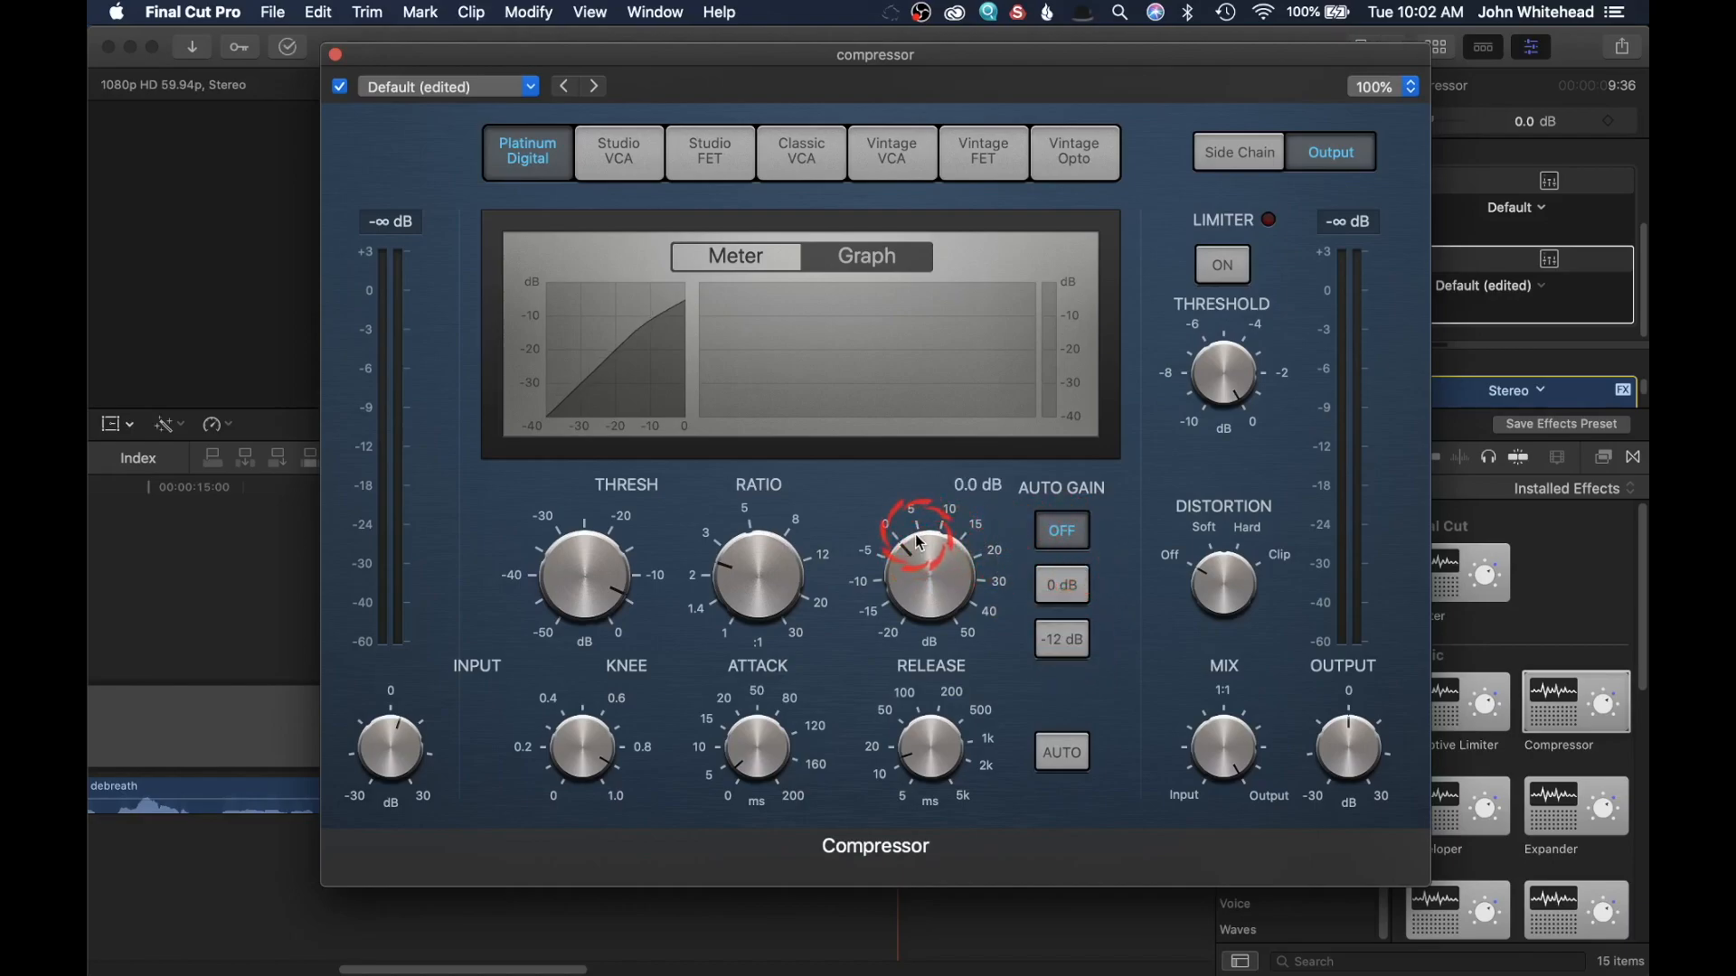
mouse_move(921, 534)
left_mouse_down()
mouse_move(895, 556)
mouse_move(890, 542)
left_mouse_up()
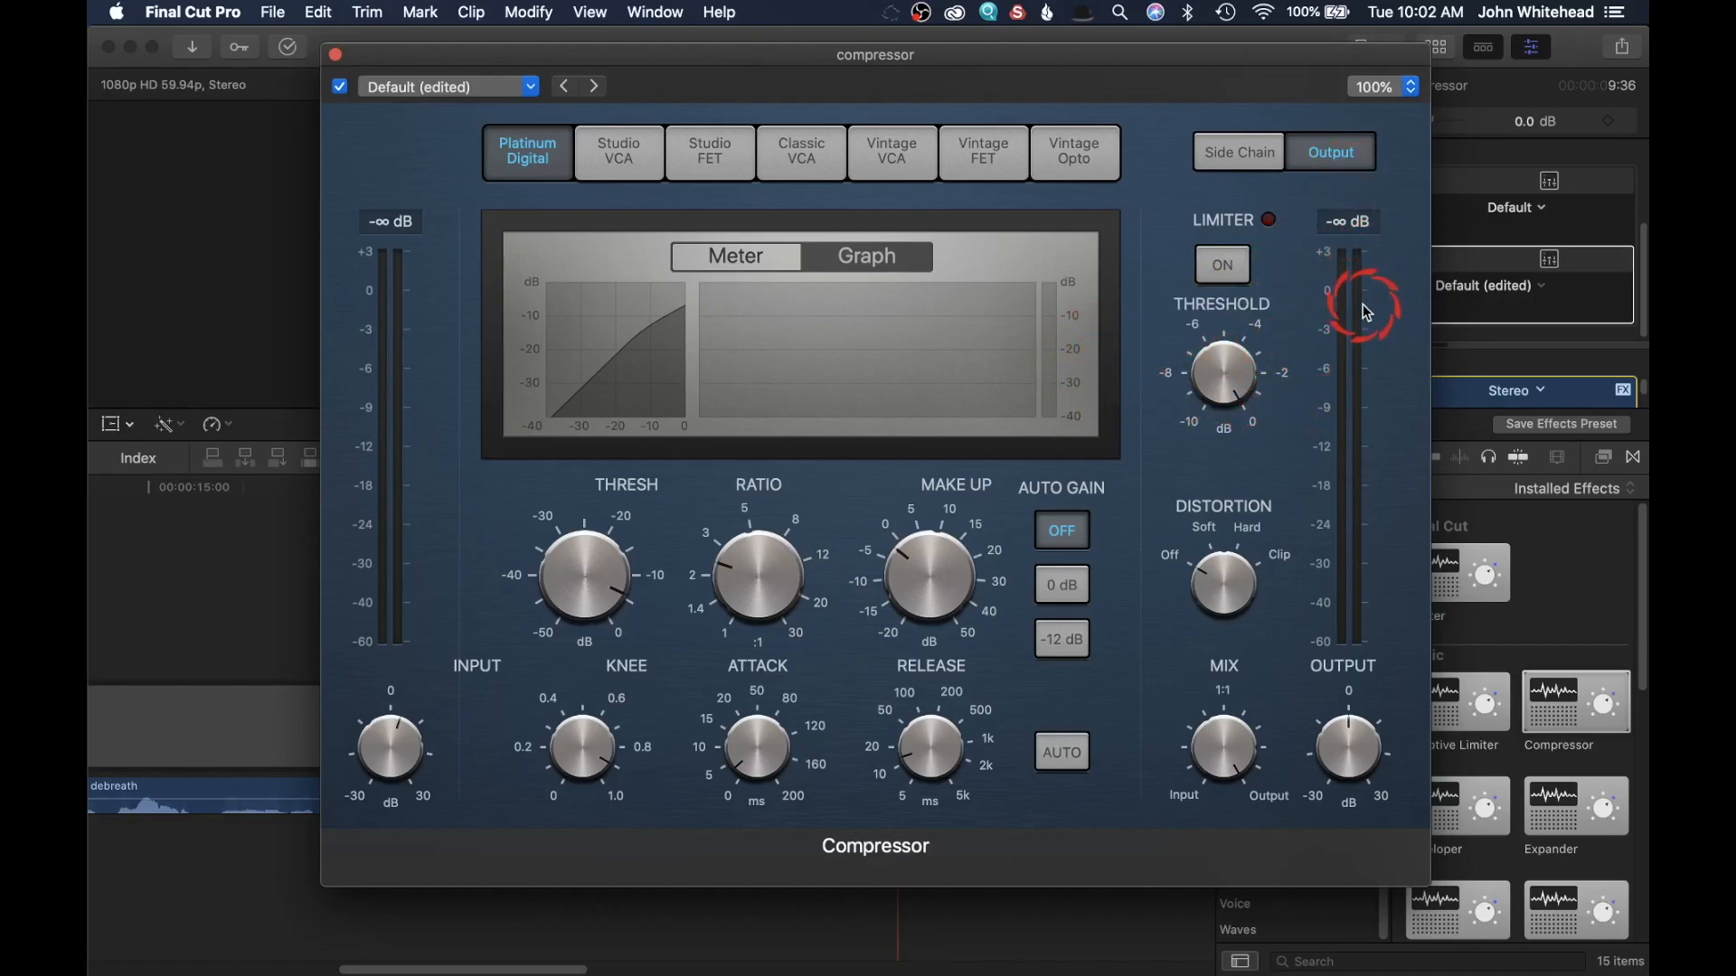
left_click_drag(1203, 71, 893, 836)
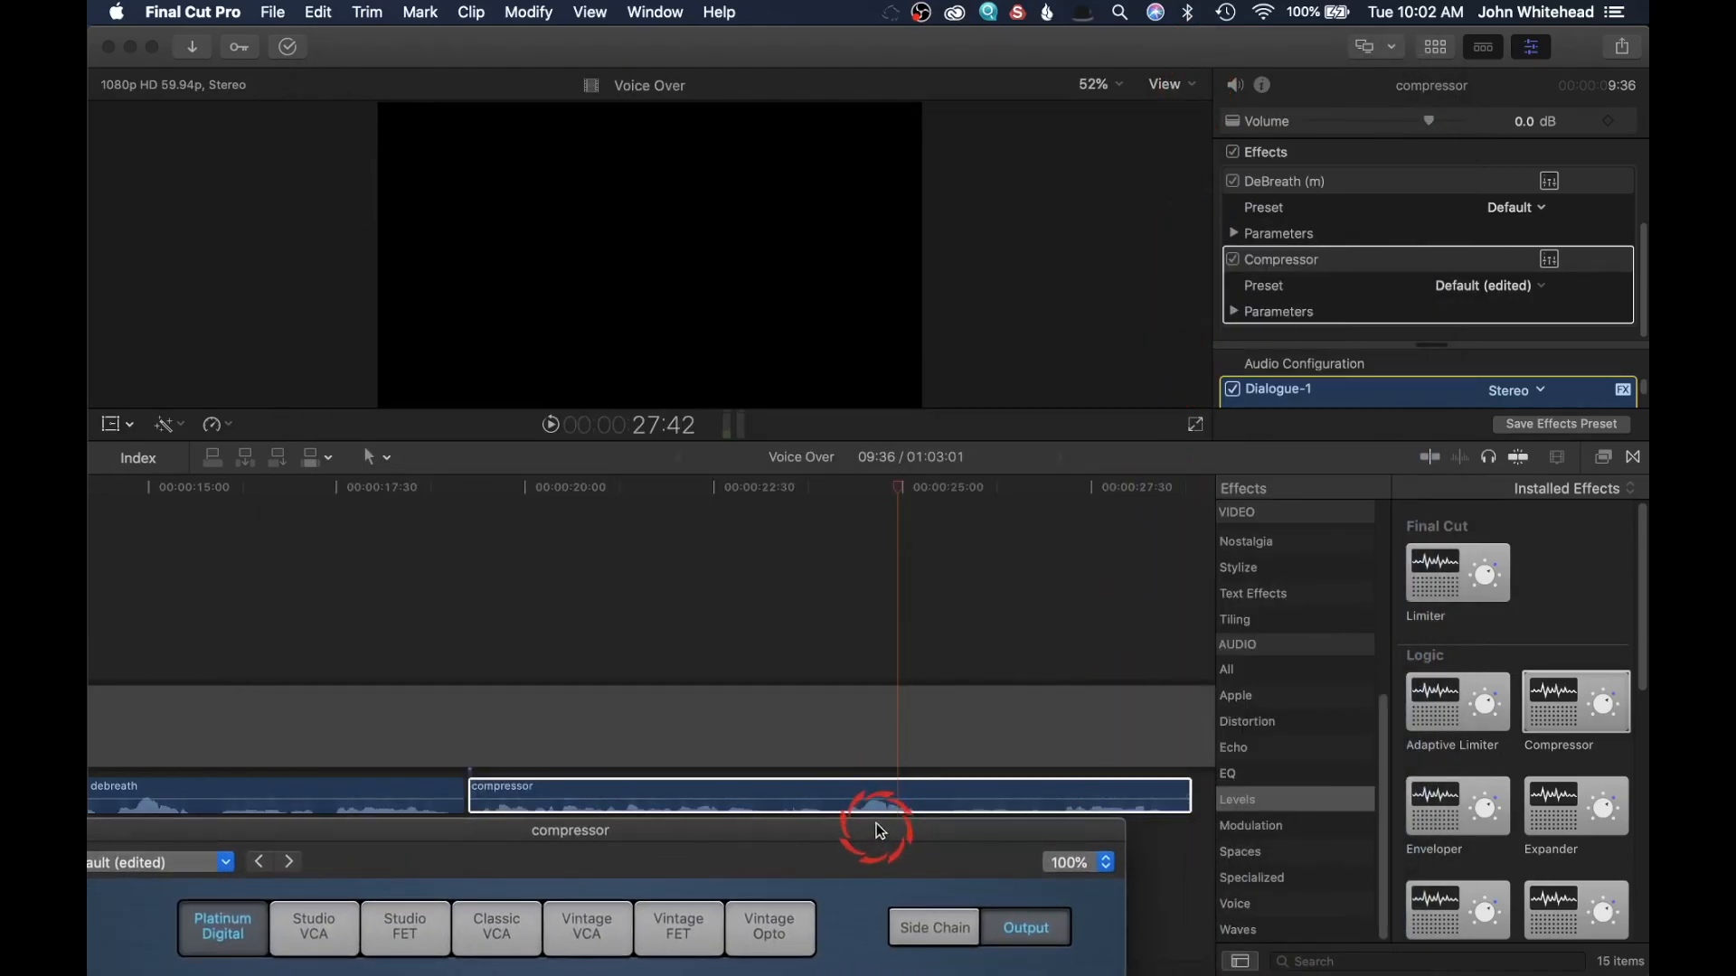
left_click_drag(914, 824, 1148, 69)
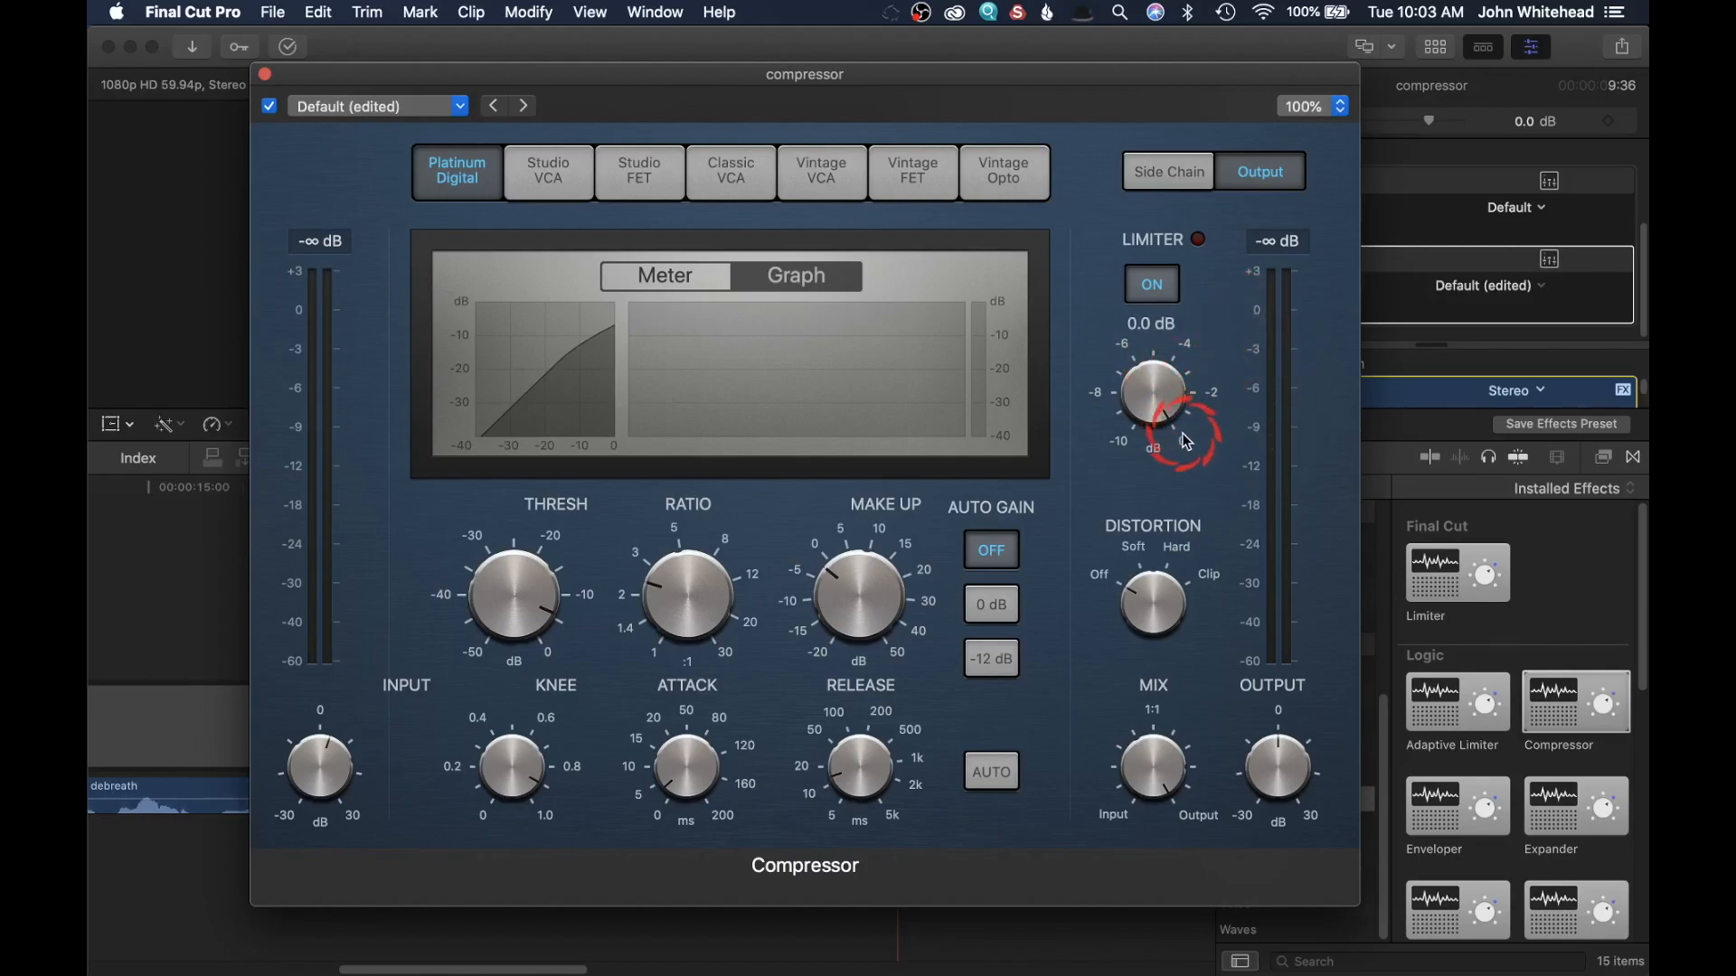
Enable the Compressor's limiter and set the limiter threshold to about -1 dB
left_click_drag(1182, 429, 1184, 432)
left_click_drag(1184, 424, 1196, 418)
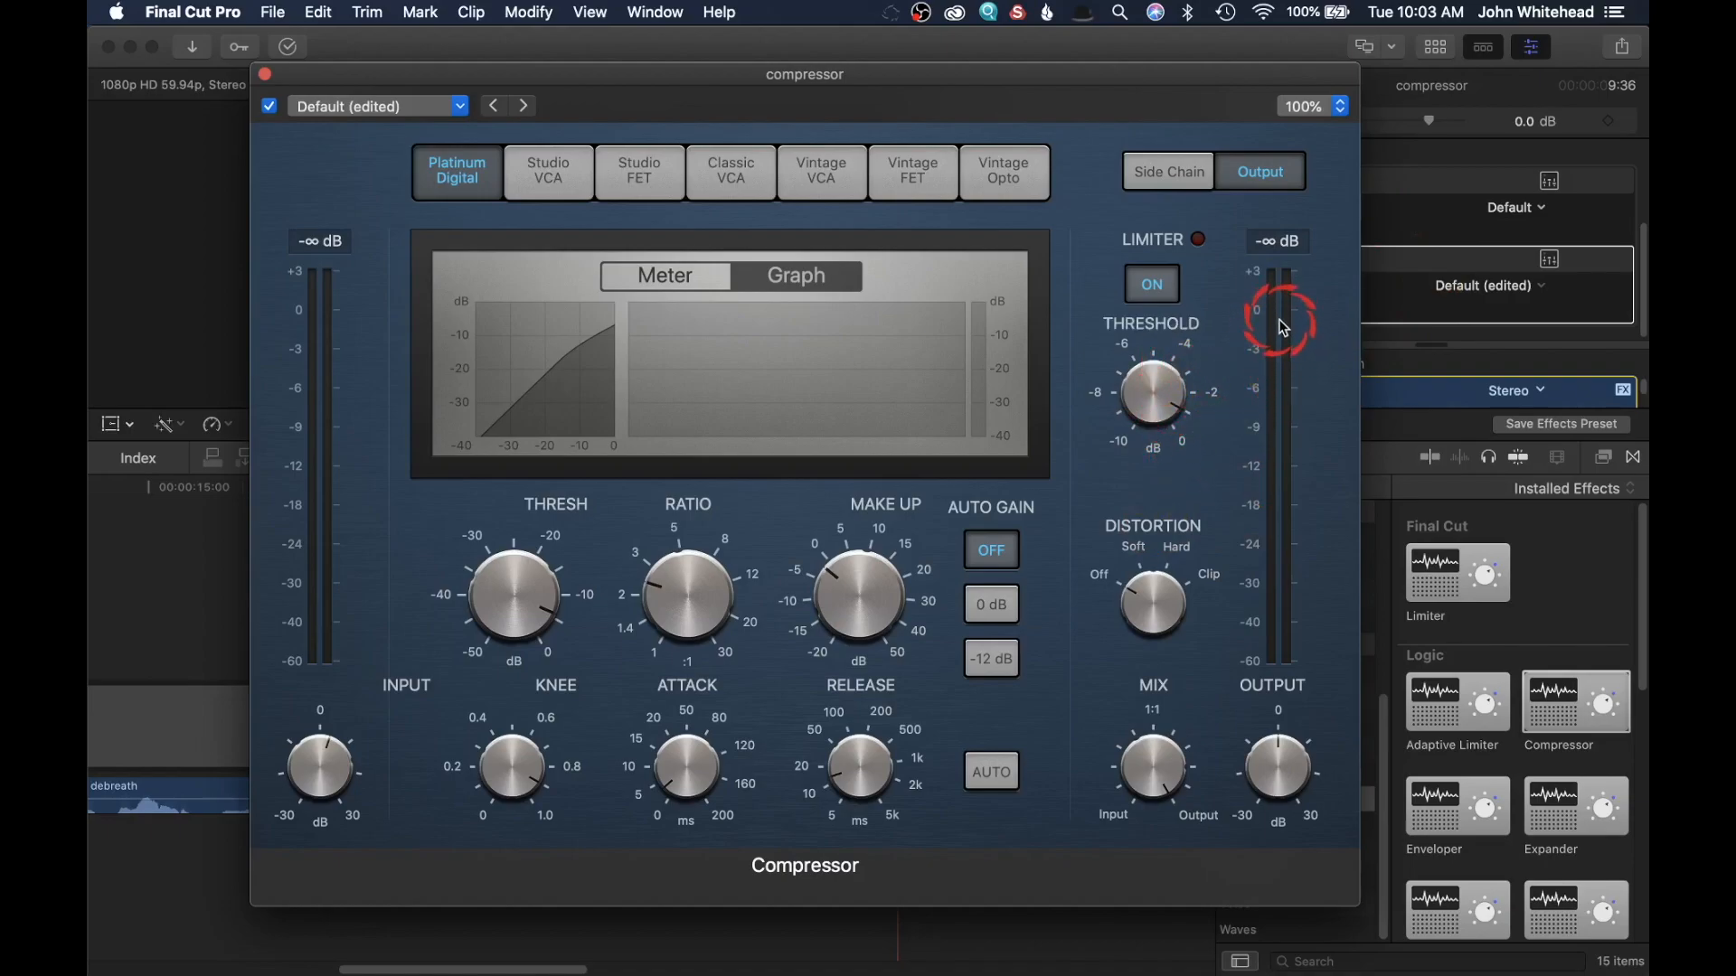
left_click_drag(1186, 421, 1183, 422)
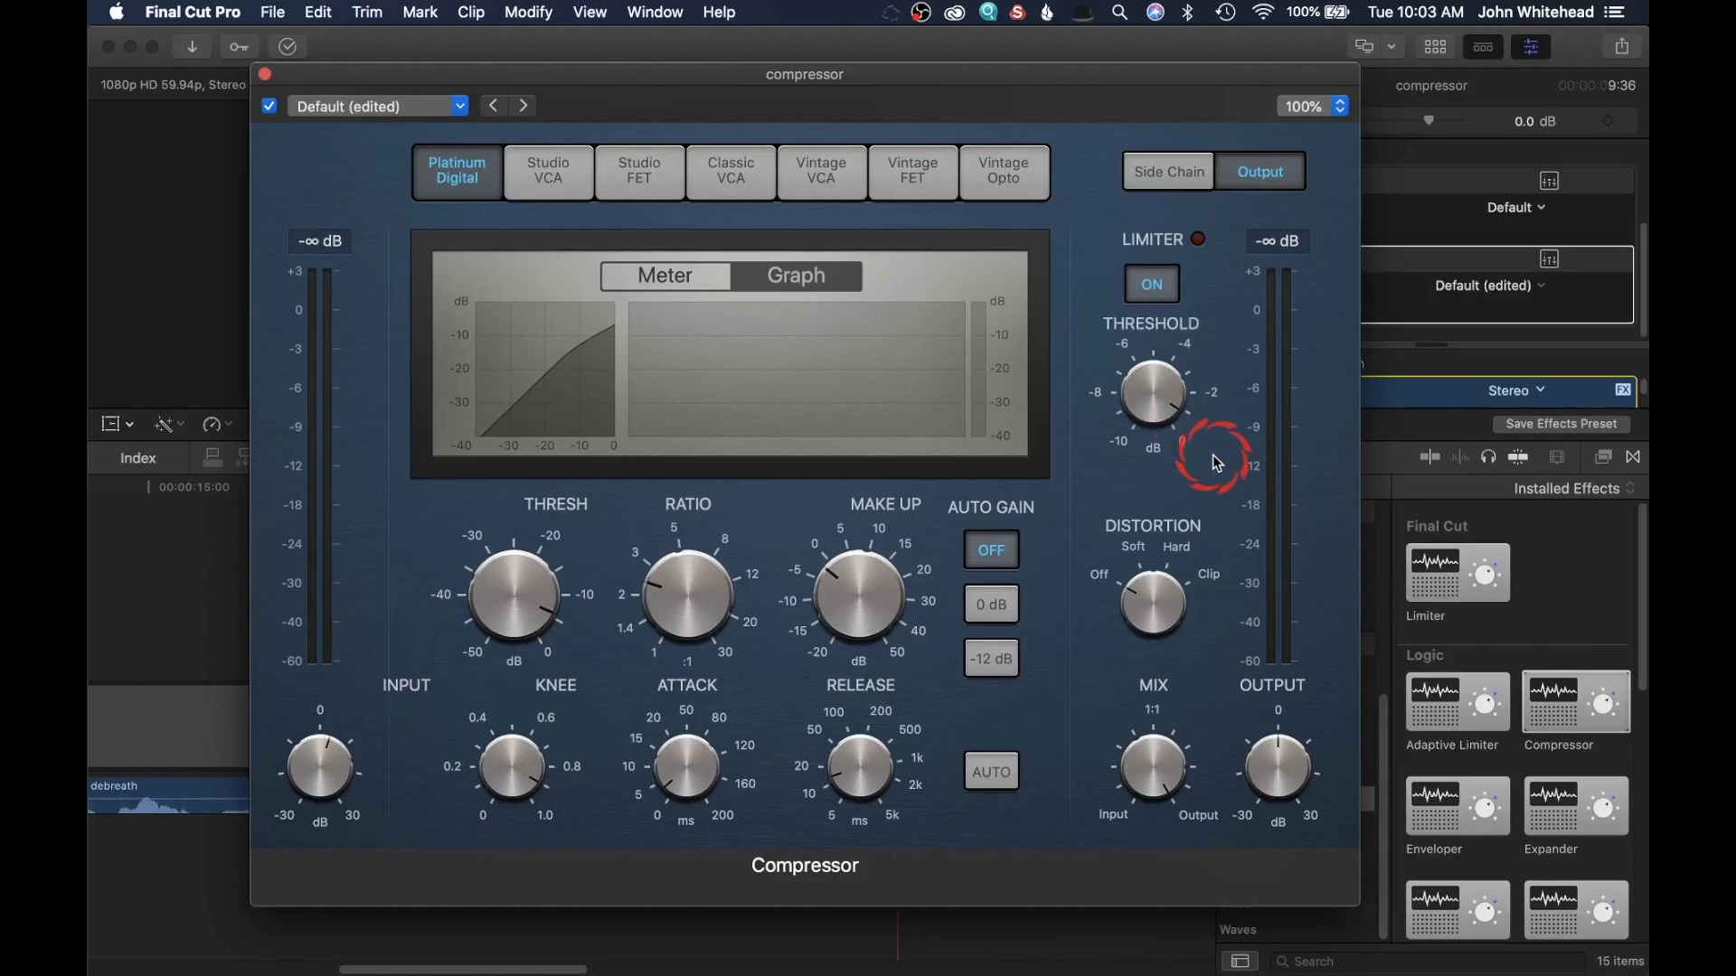
Start saving the Compressor settings as a preset, review the available presets, and close the Compressor window
mouse_move(1296, 734)
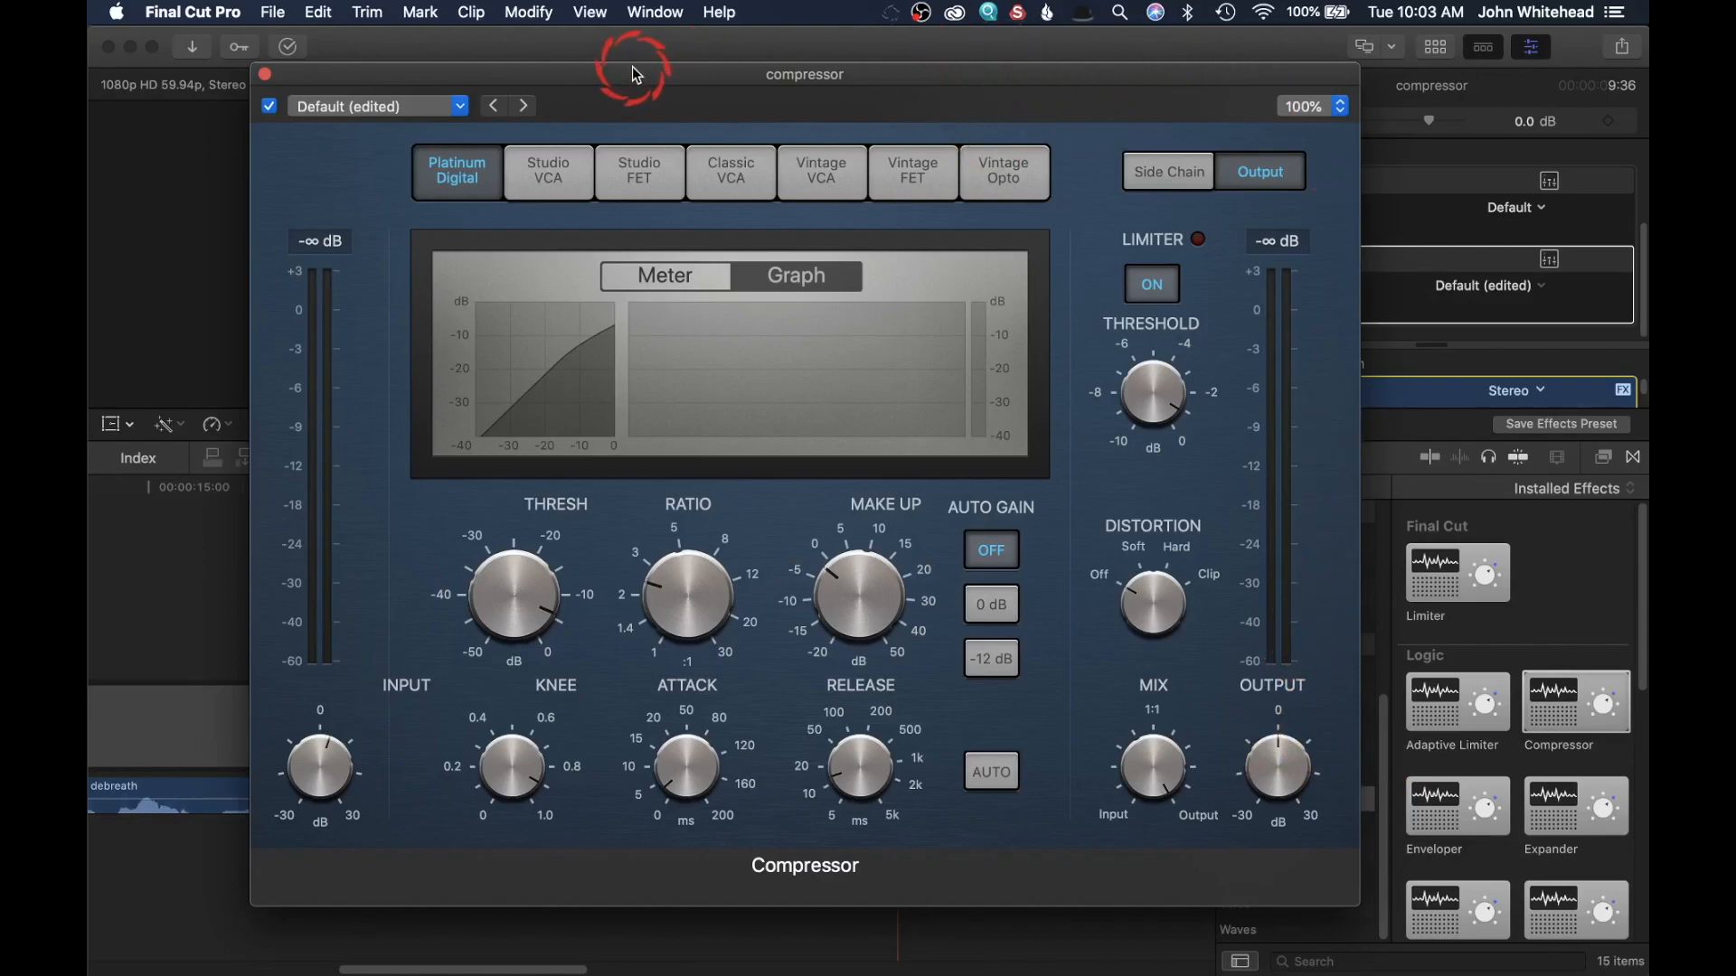
left_click(793, 83)
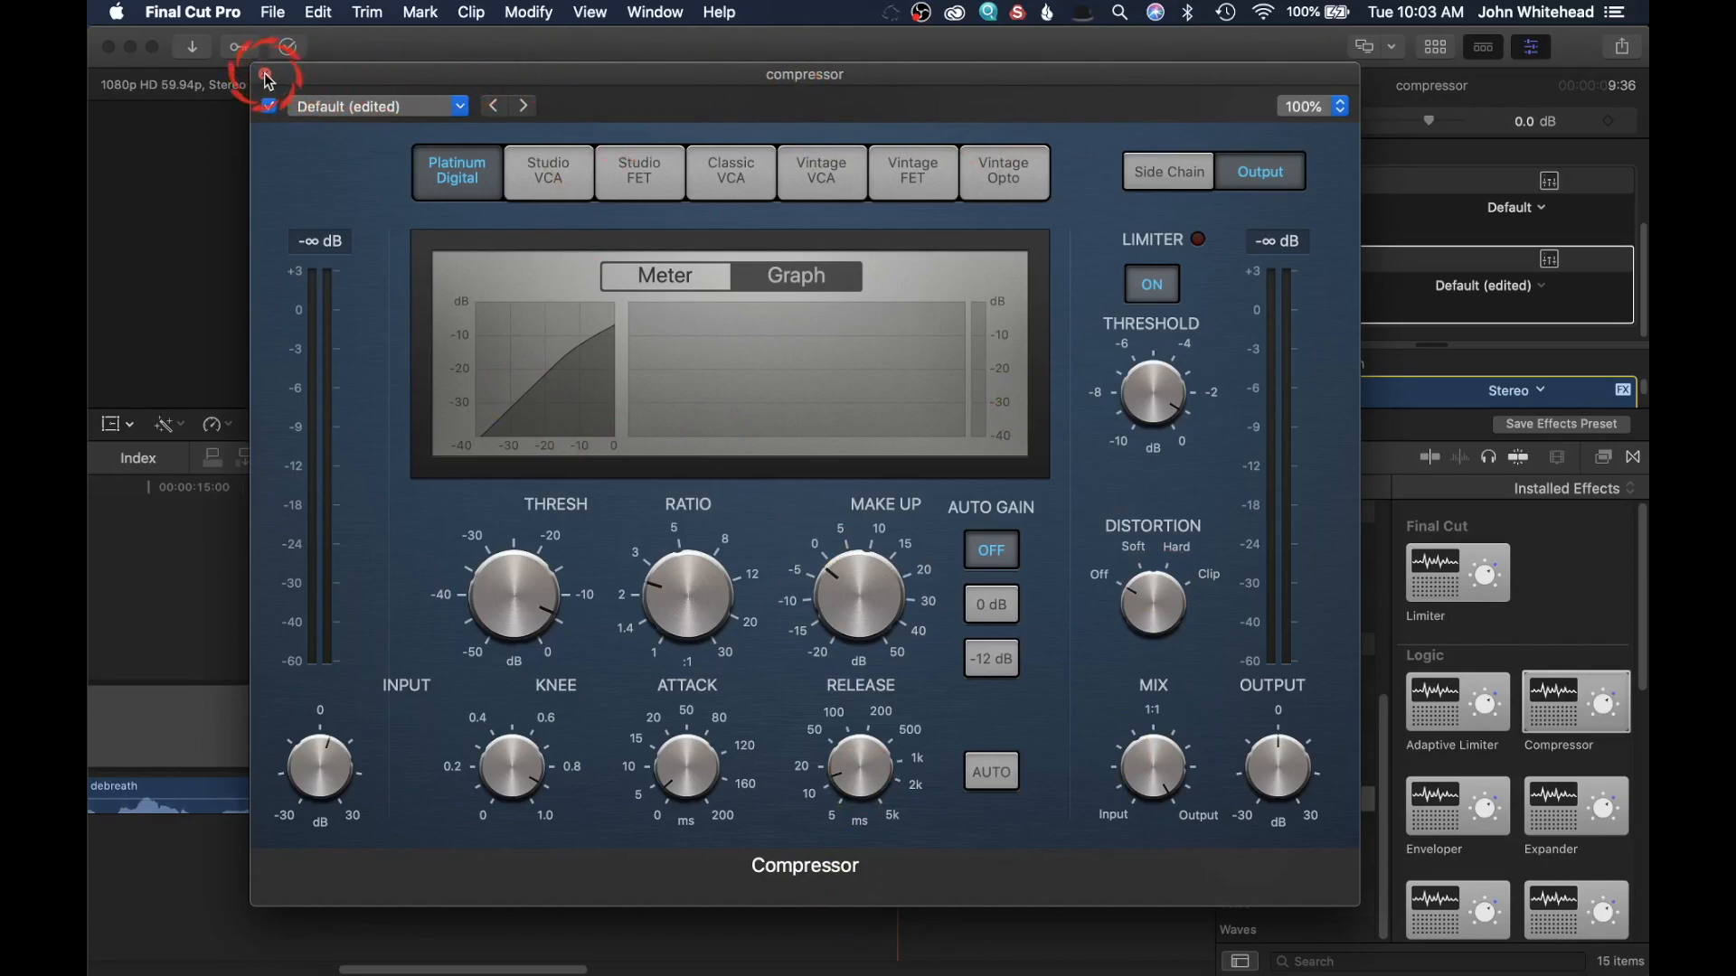
left_click(389, 117)
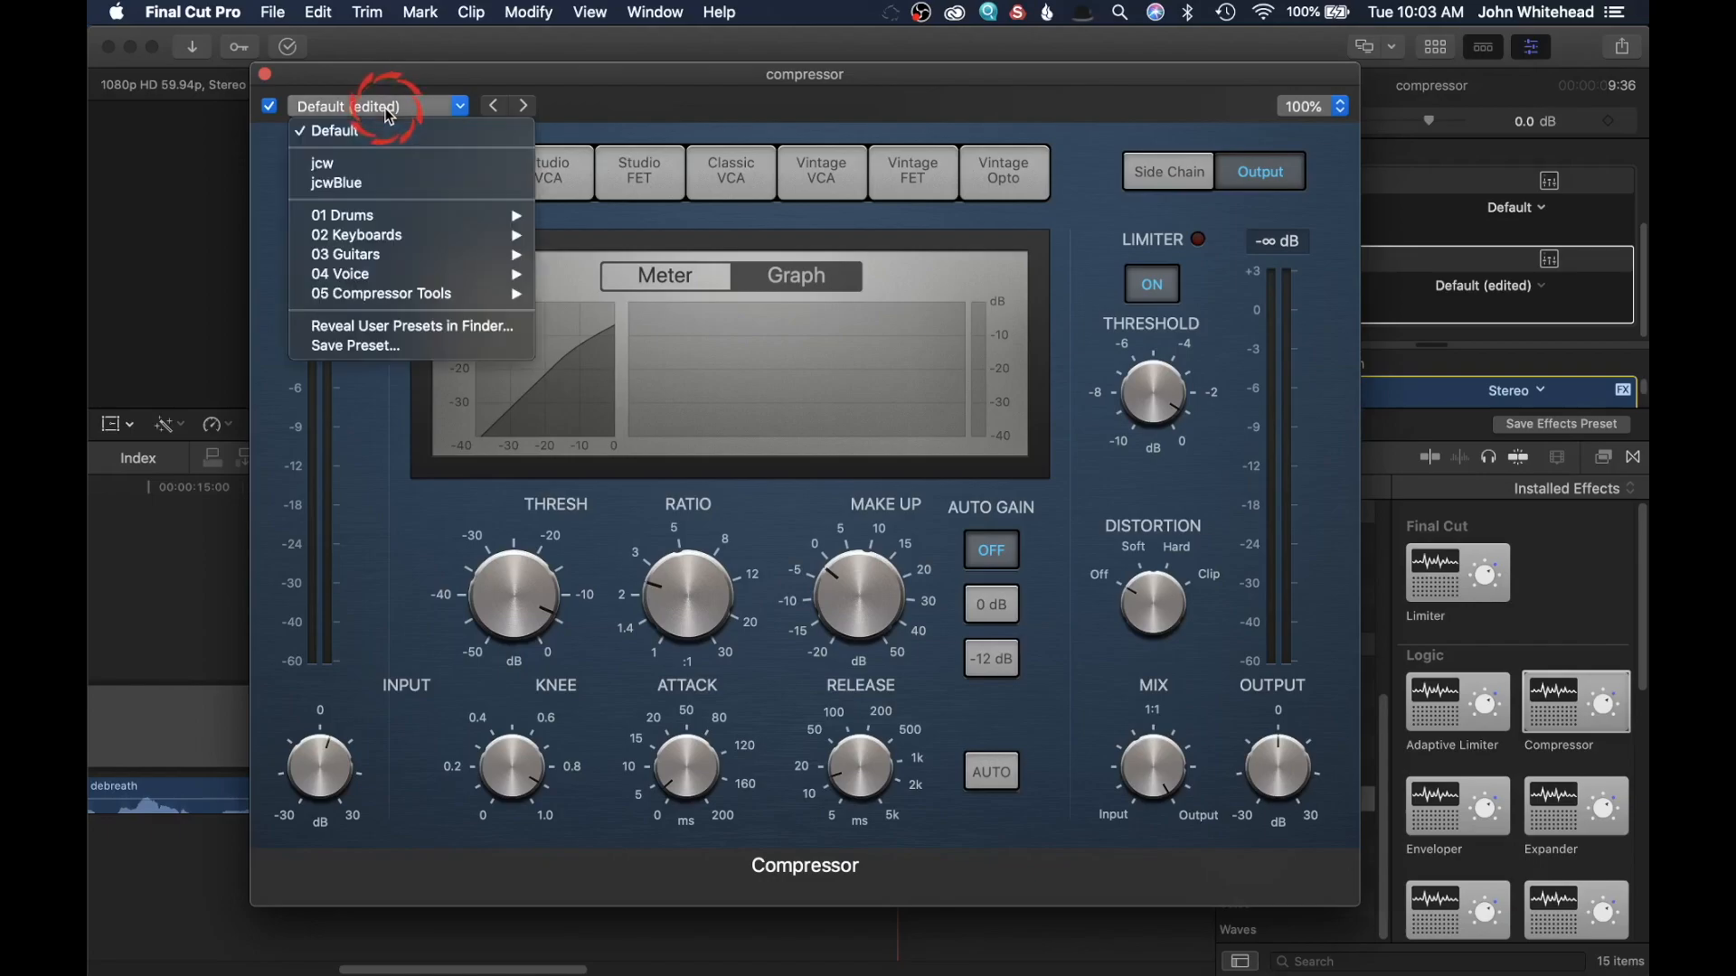
left_click(432, 346)
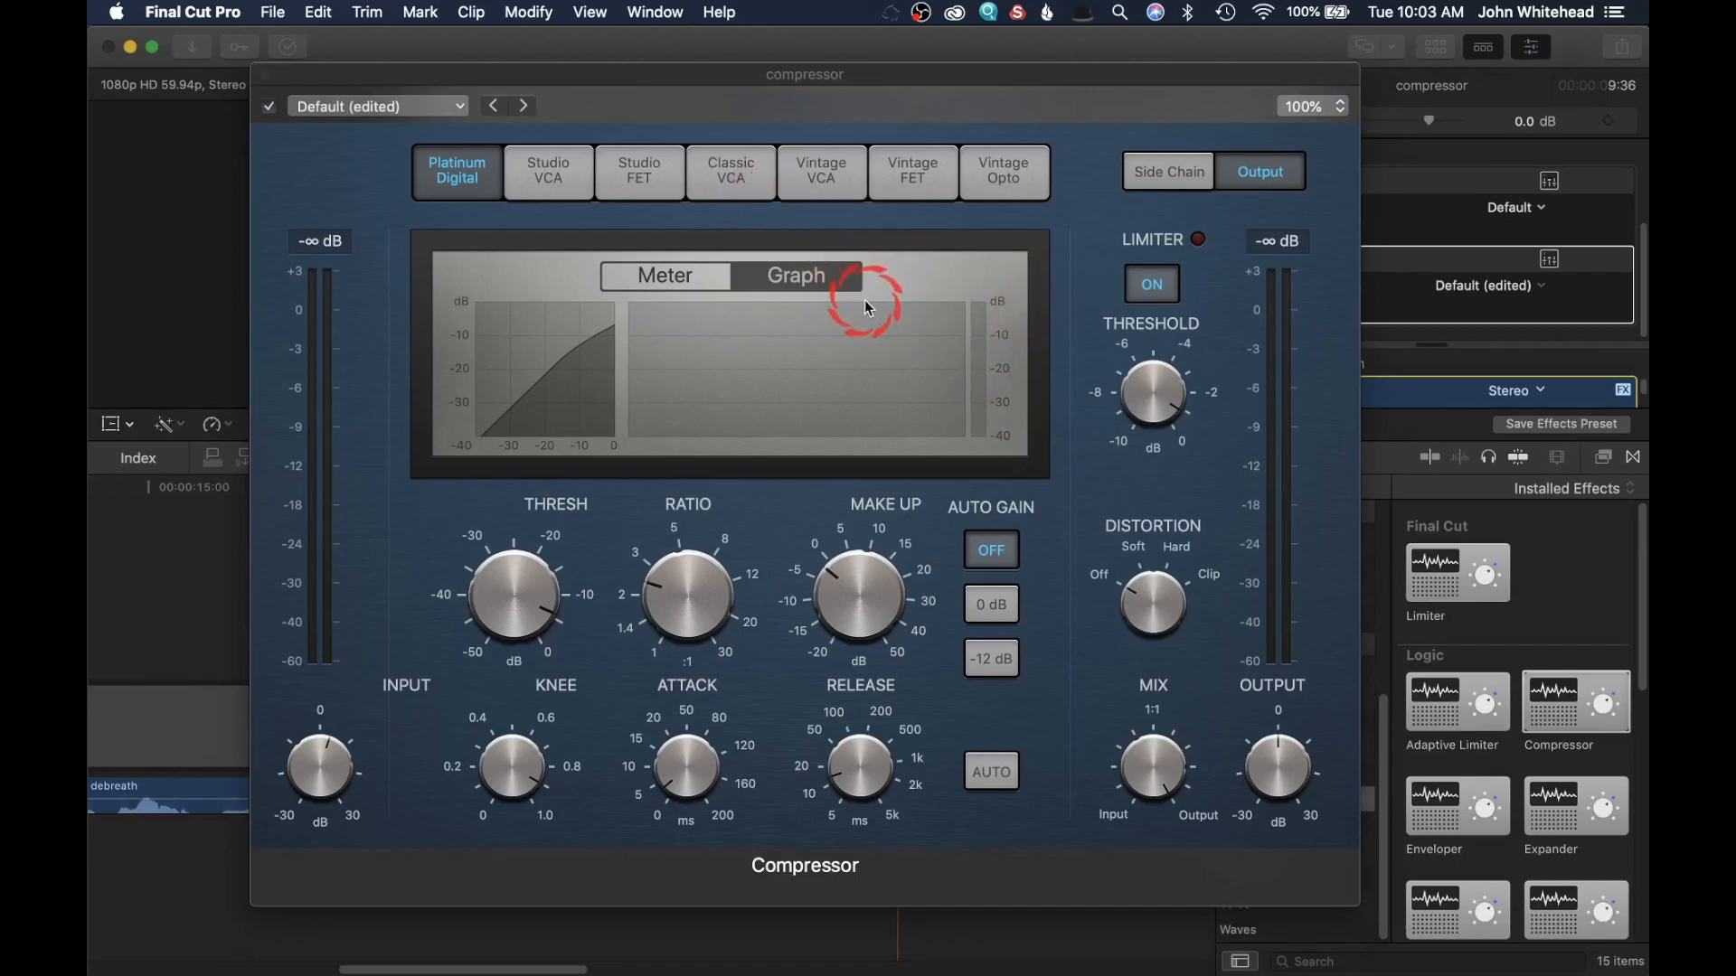
left_click(407, 104)
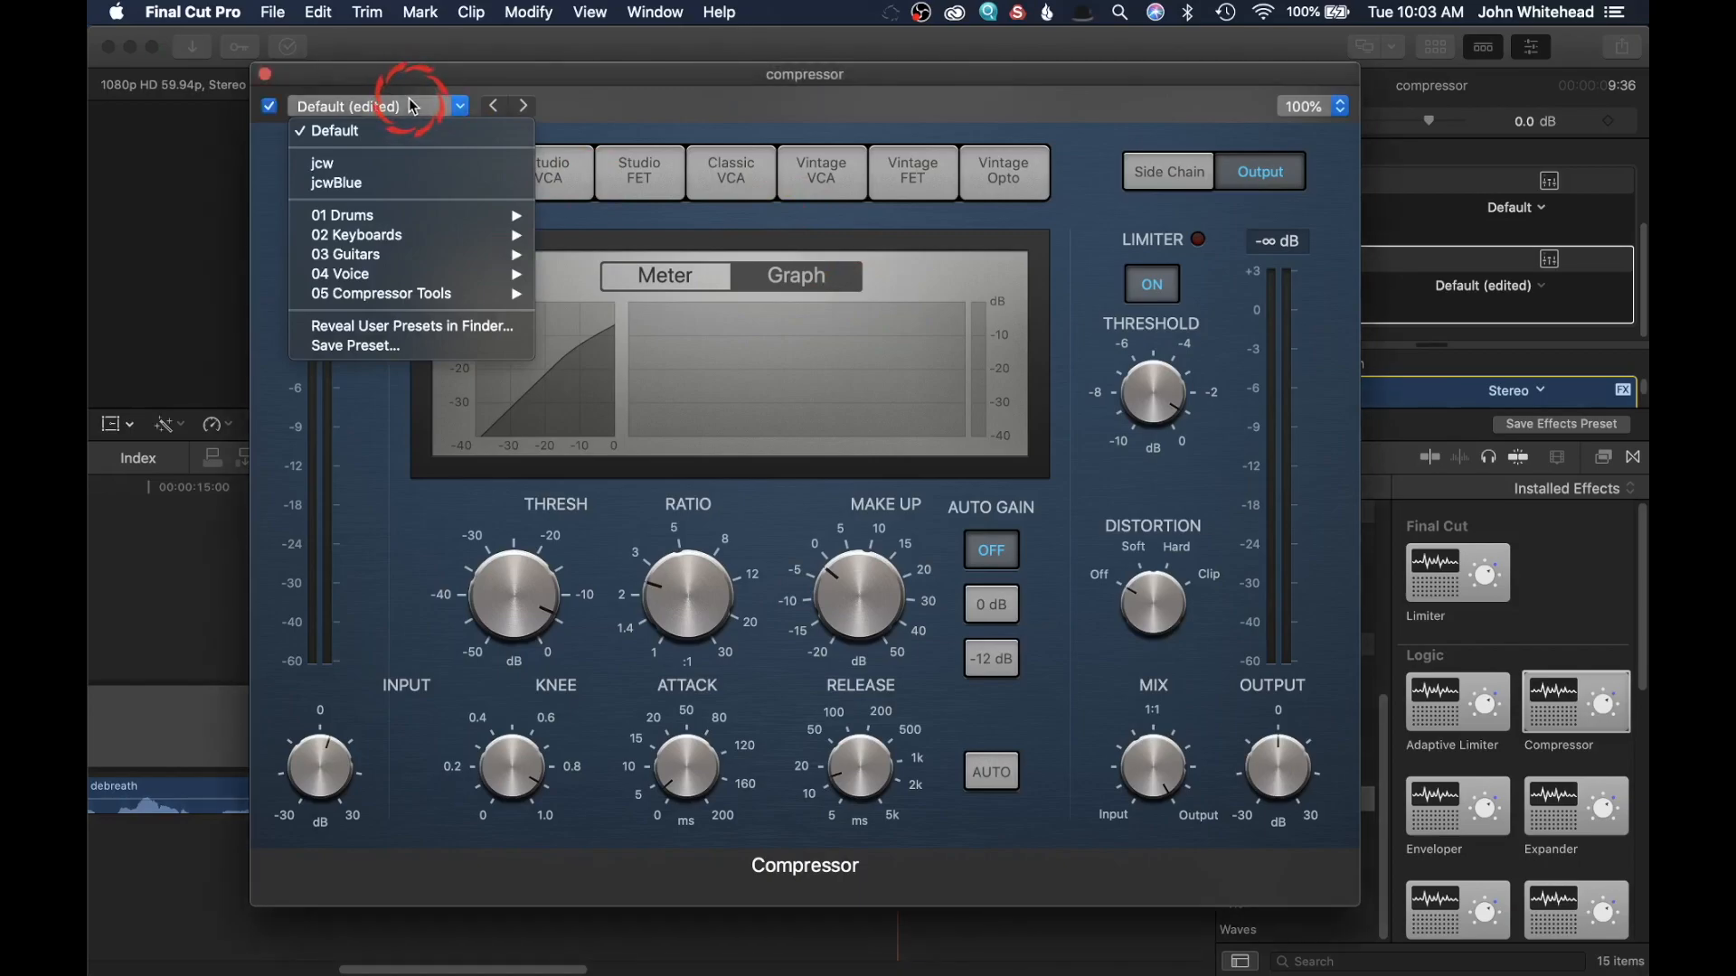
left_click(414, 106)
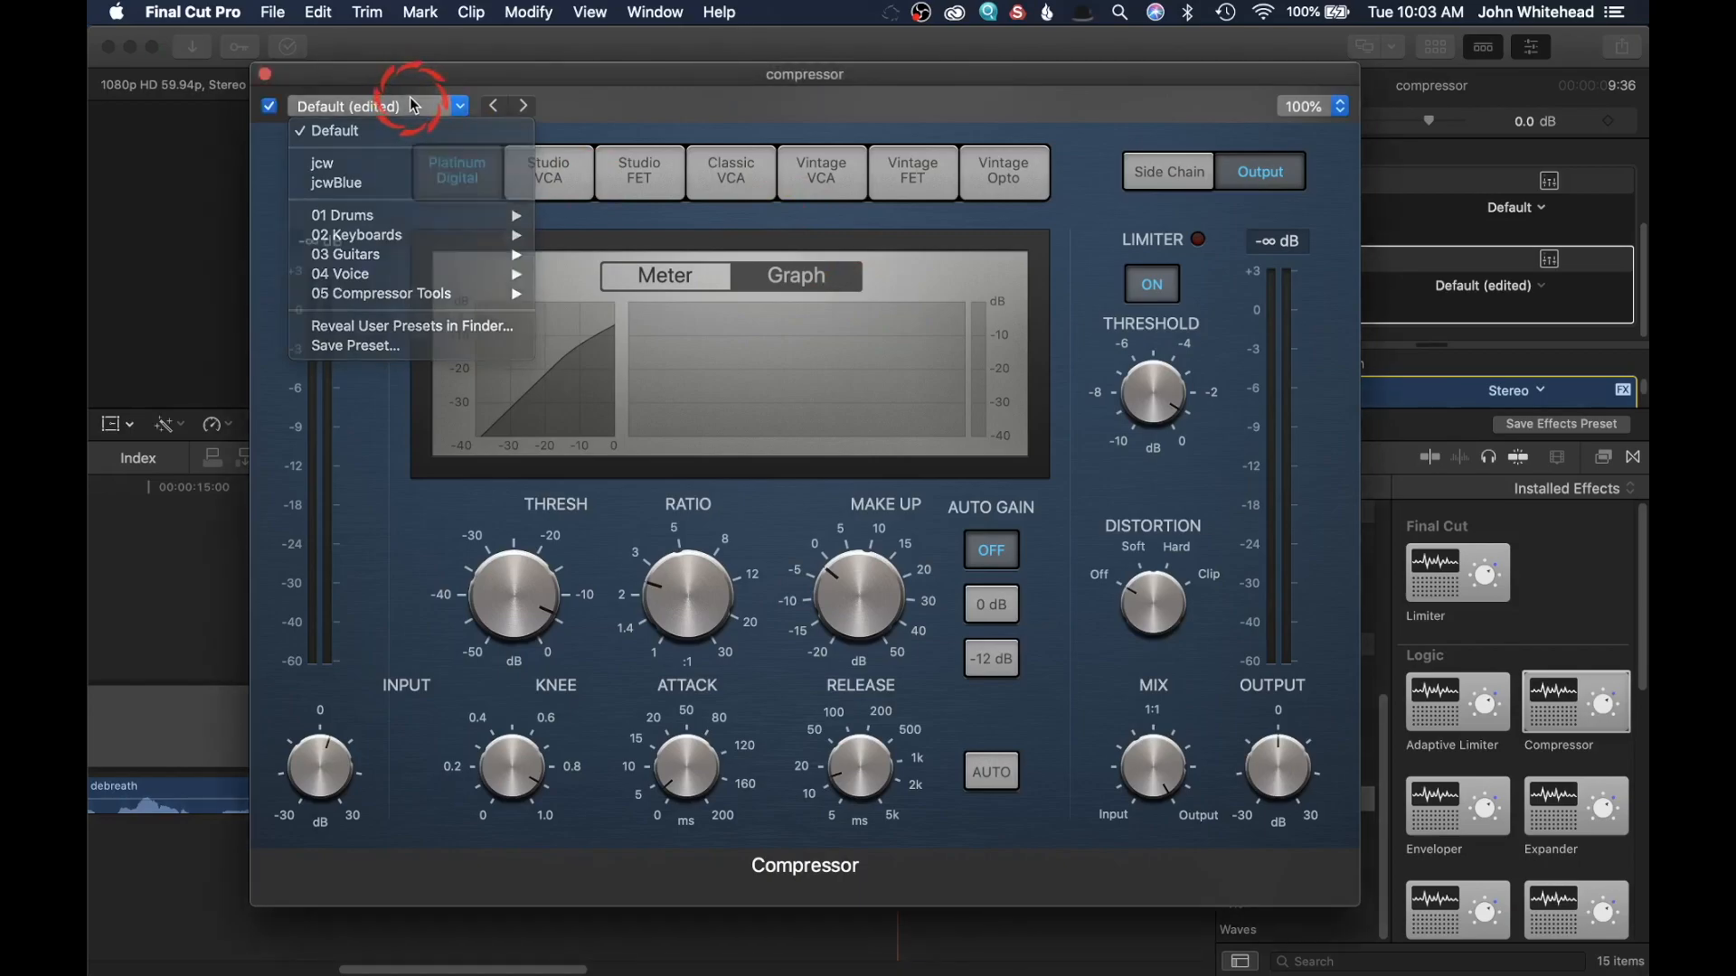
left_click(267, 78)
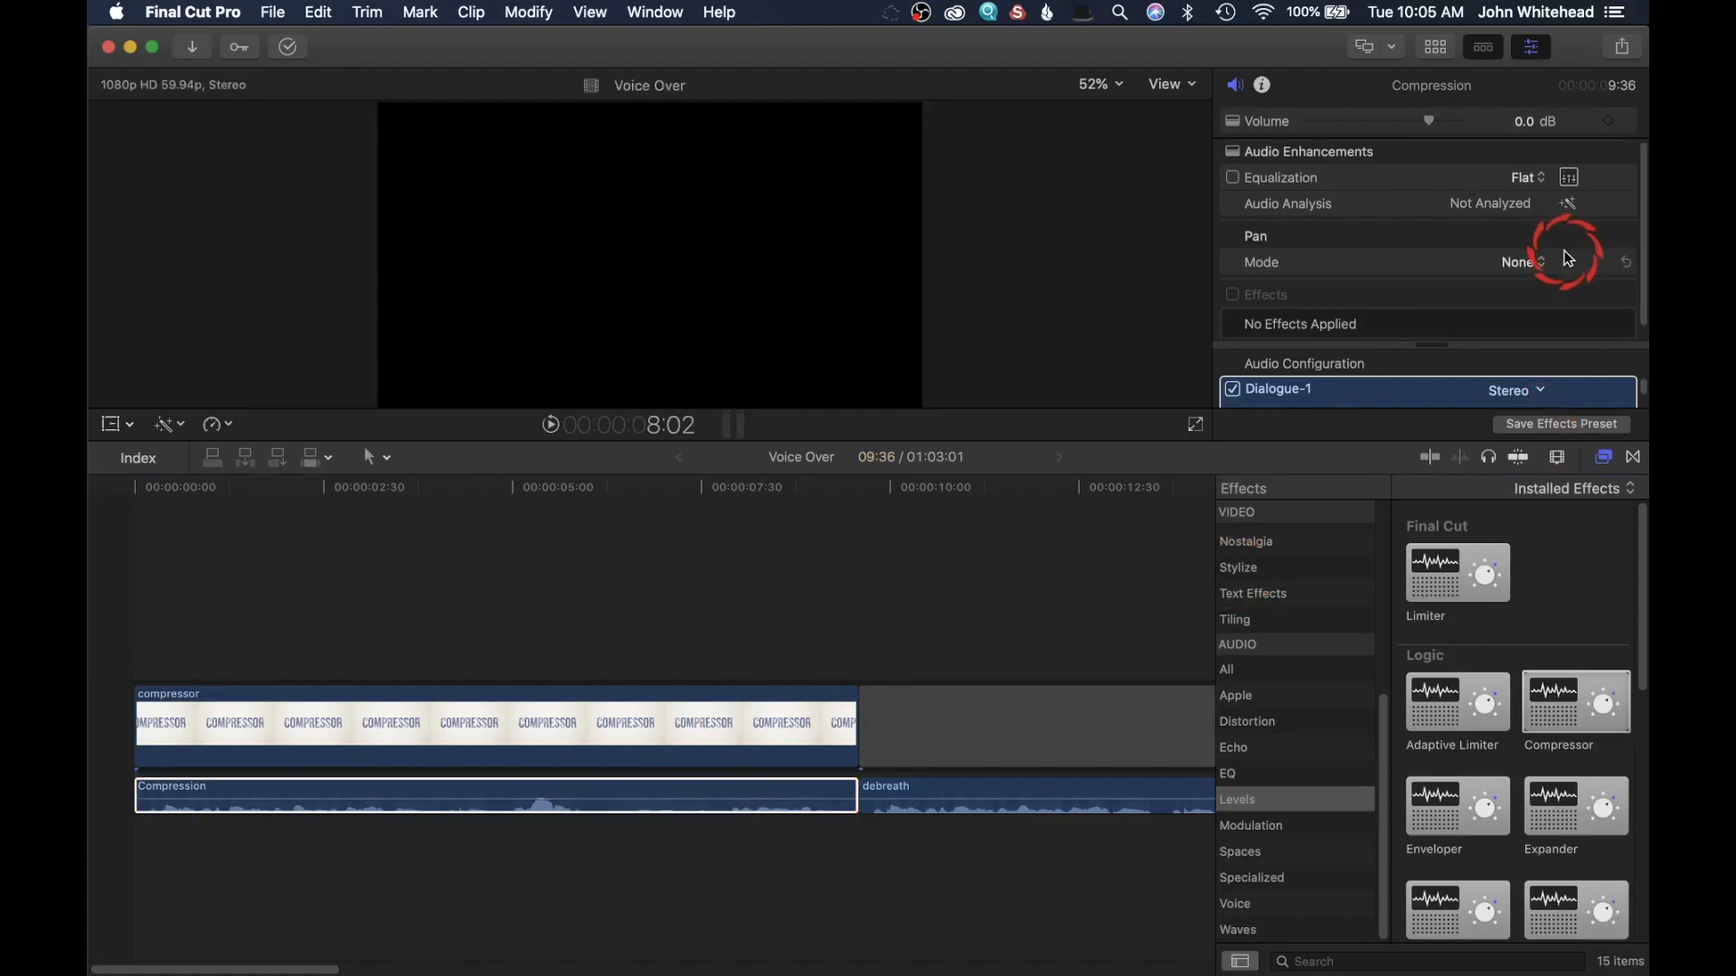
Change the audio configuration of the Compression clip's Dialogue-1 component to Dual Mono
scroll(1550, 263, "down", 1)
left_click(1497, 402)
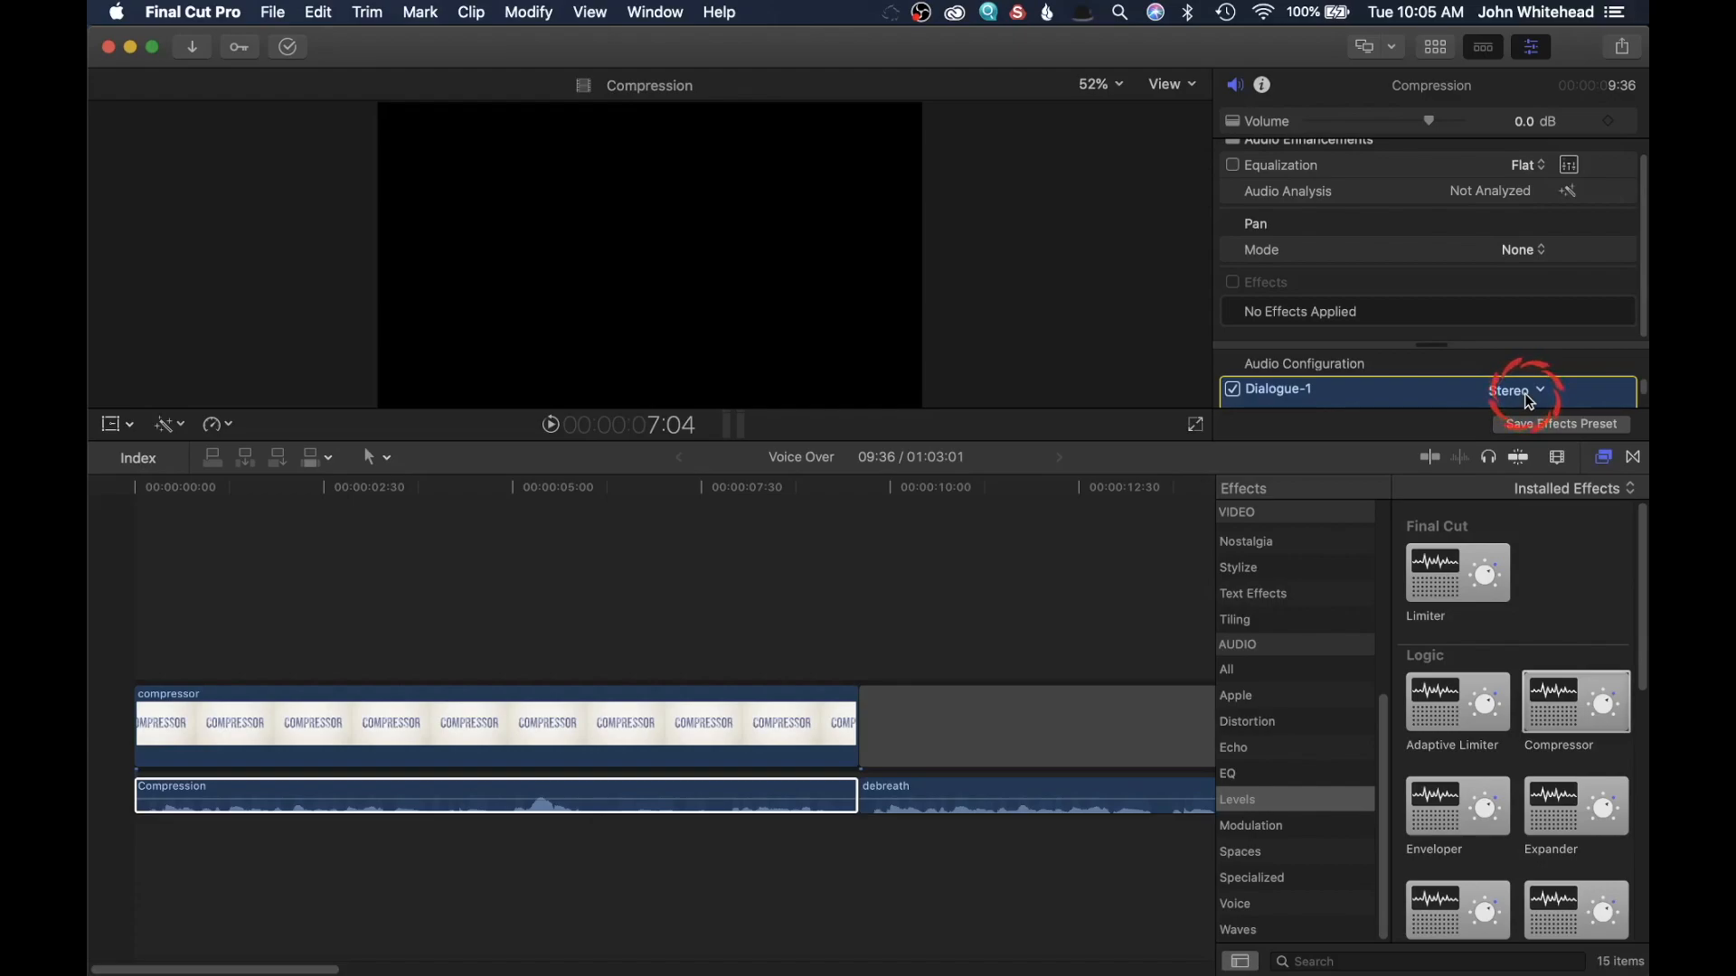
left_click(1525, 394)
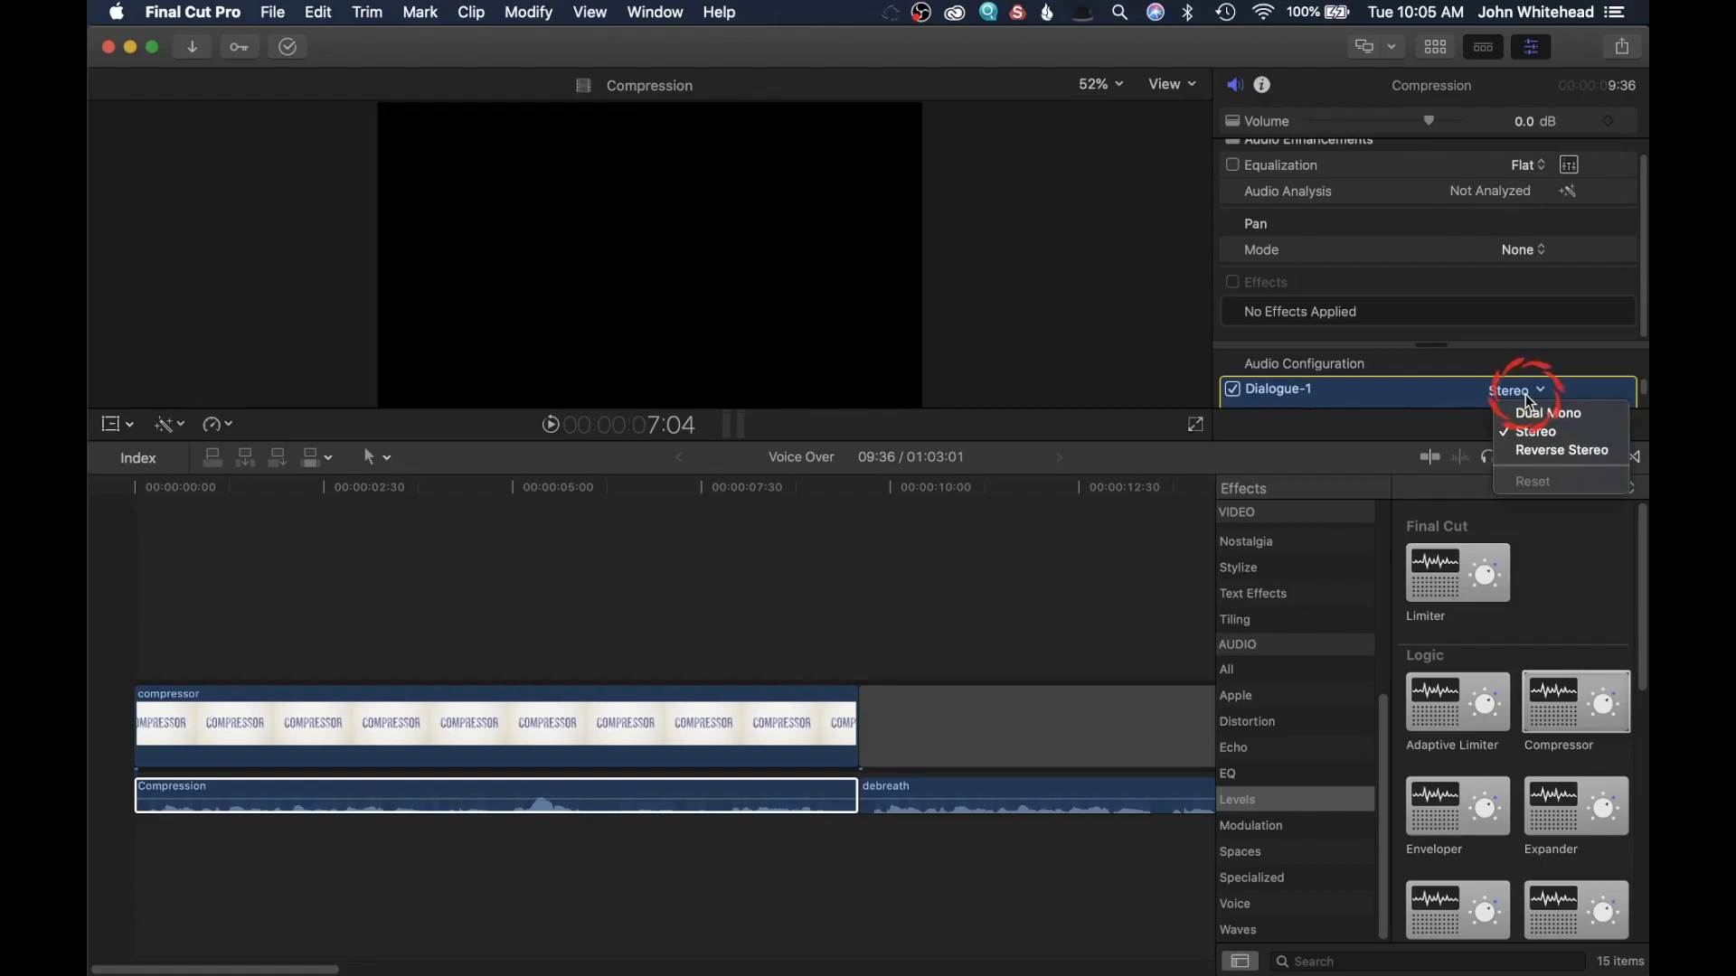
left_click(1542, 419)
left_click(105, 515)
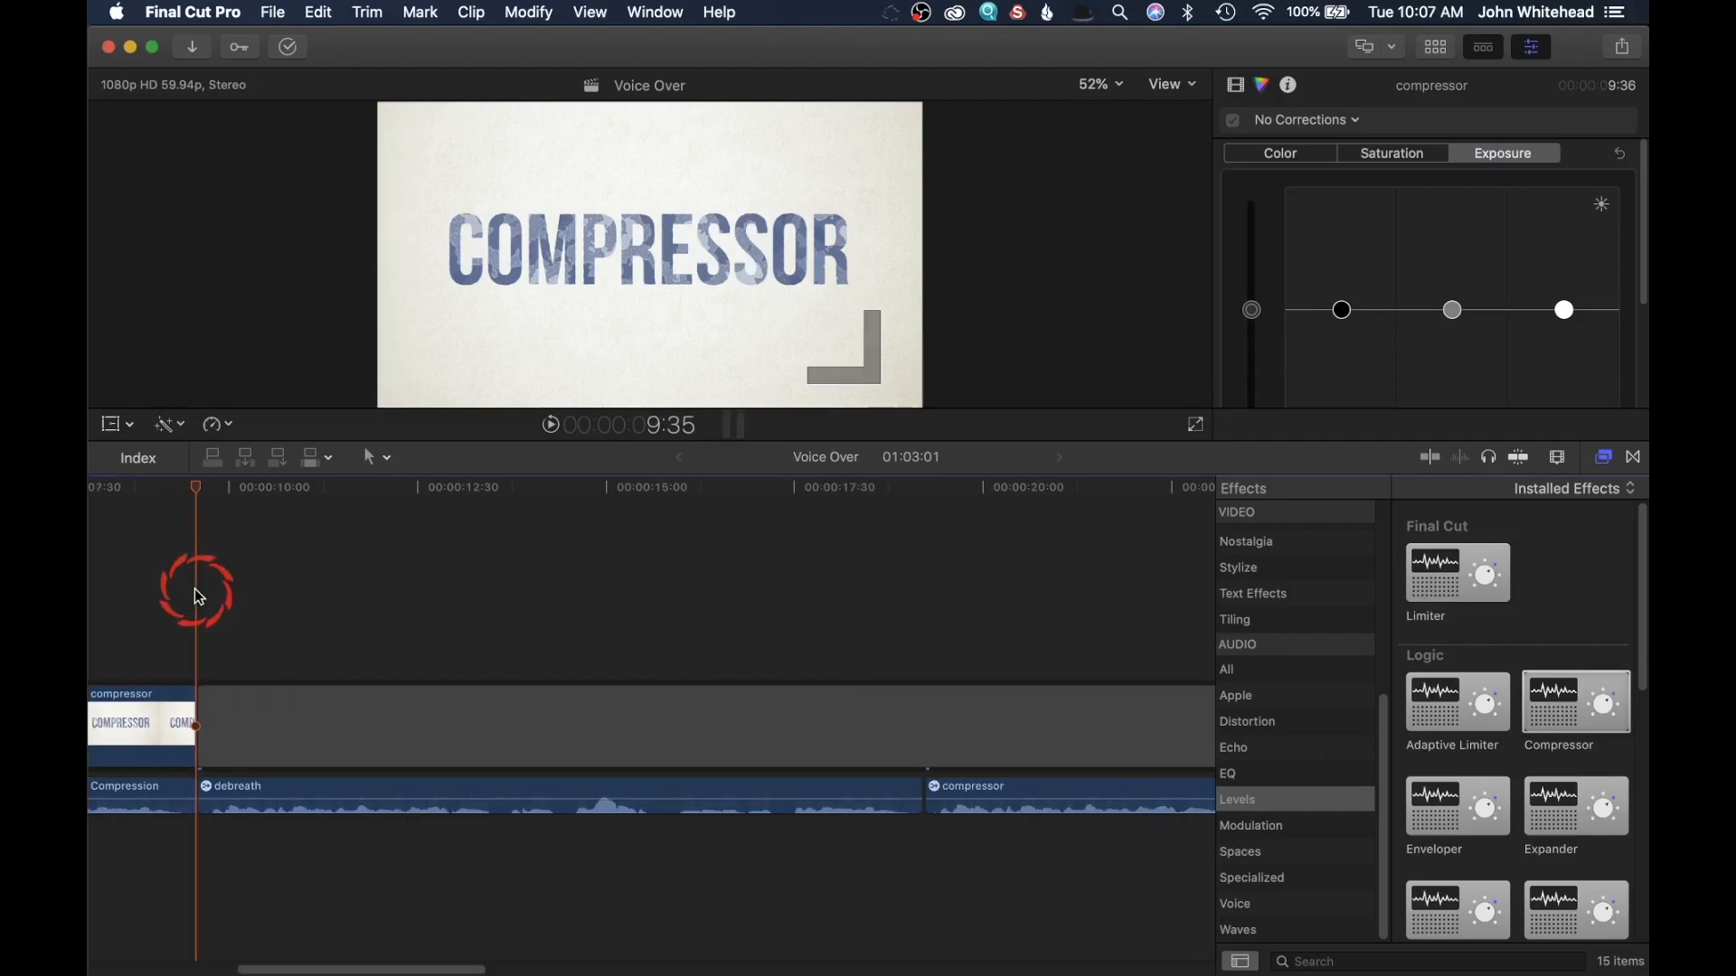
Play the debreath and compressor clips one after the other to compare their sound
left_click(257, 799)
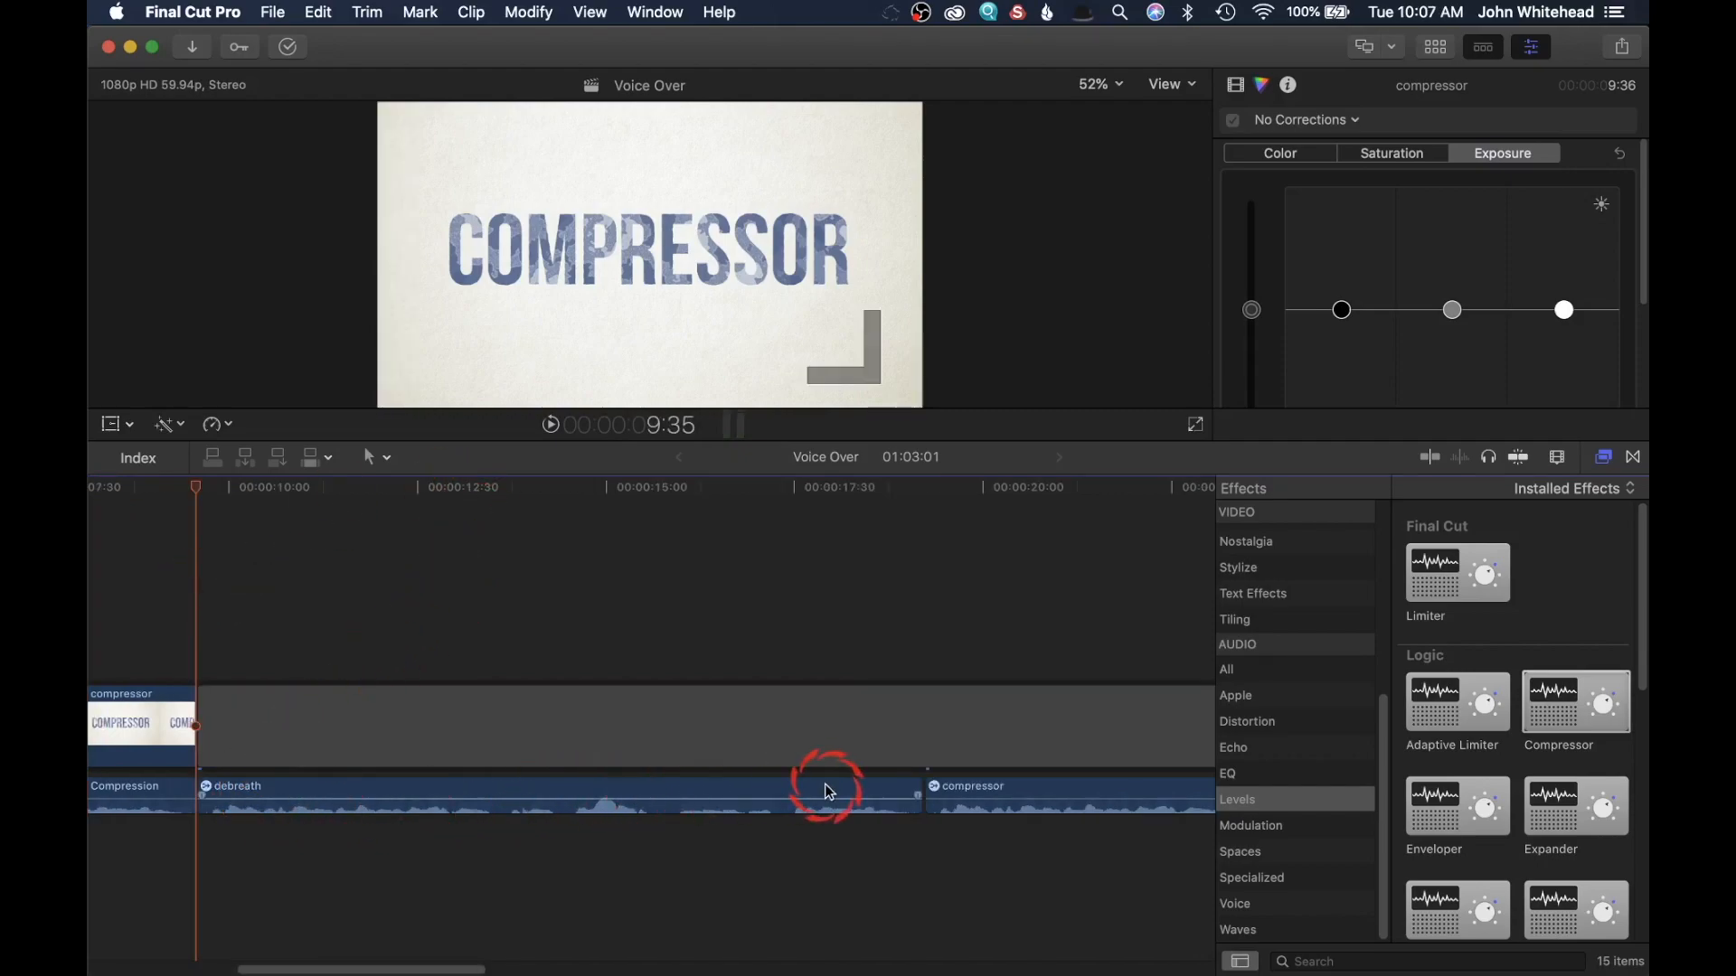
left_click_drag(424, 970, 529, 970)
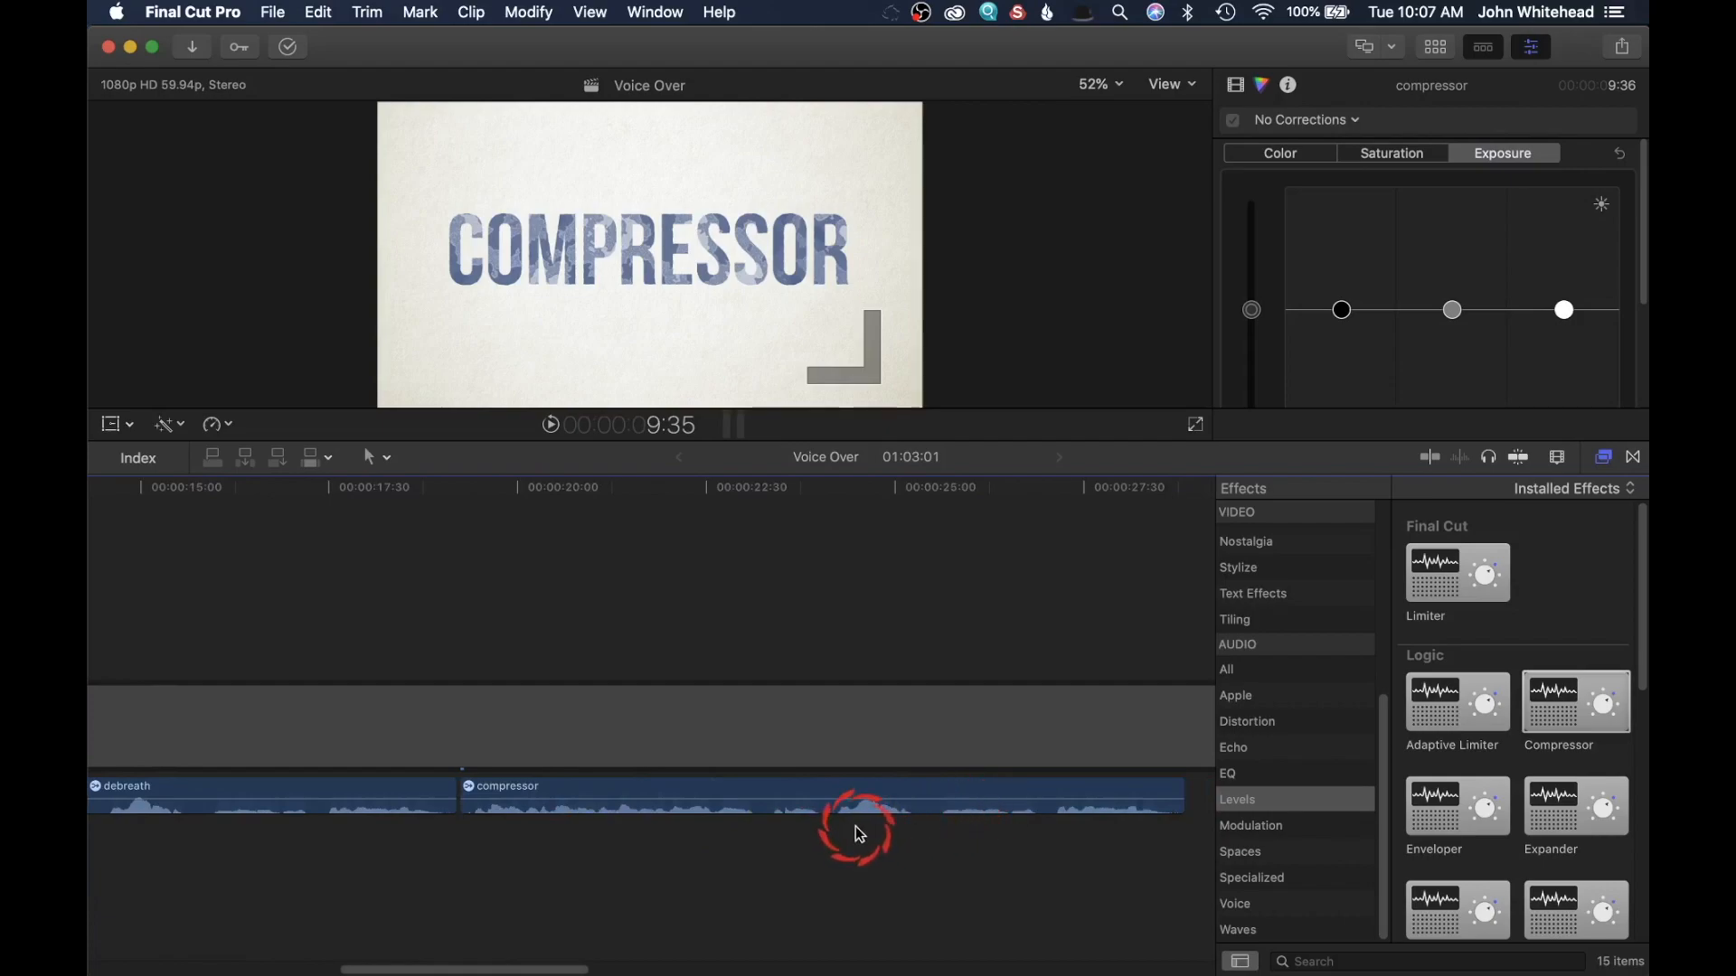
left_click_drag(511, 970, 417, 971)
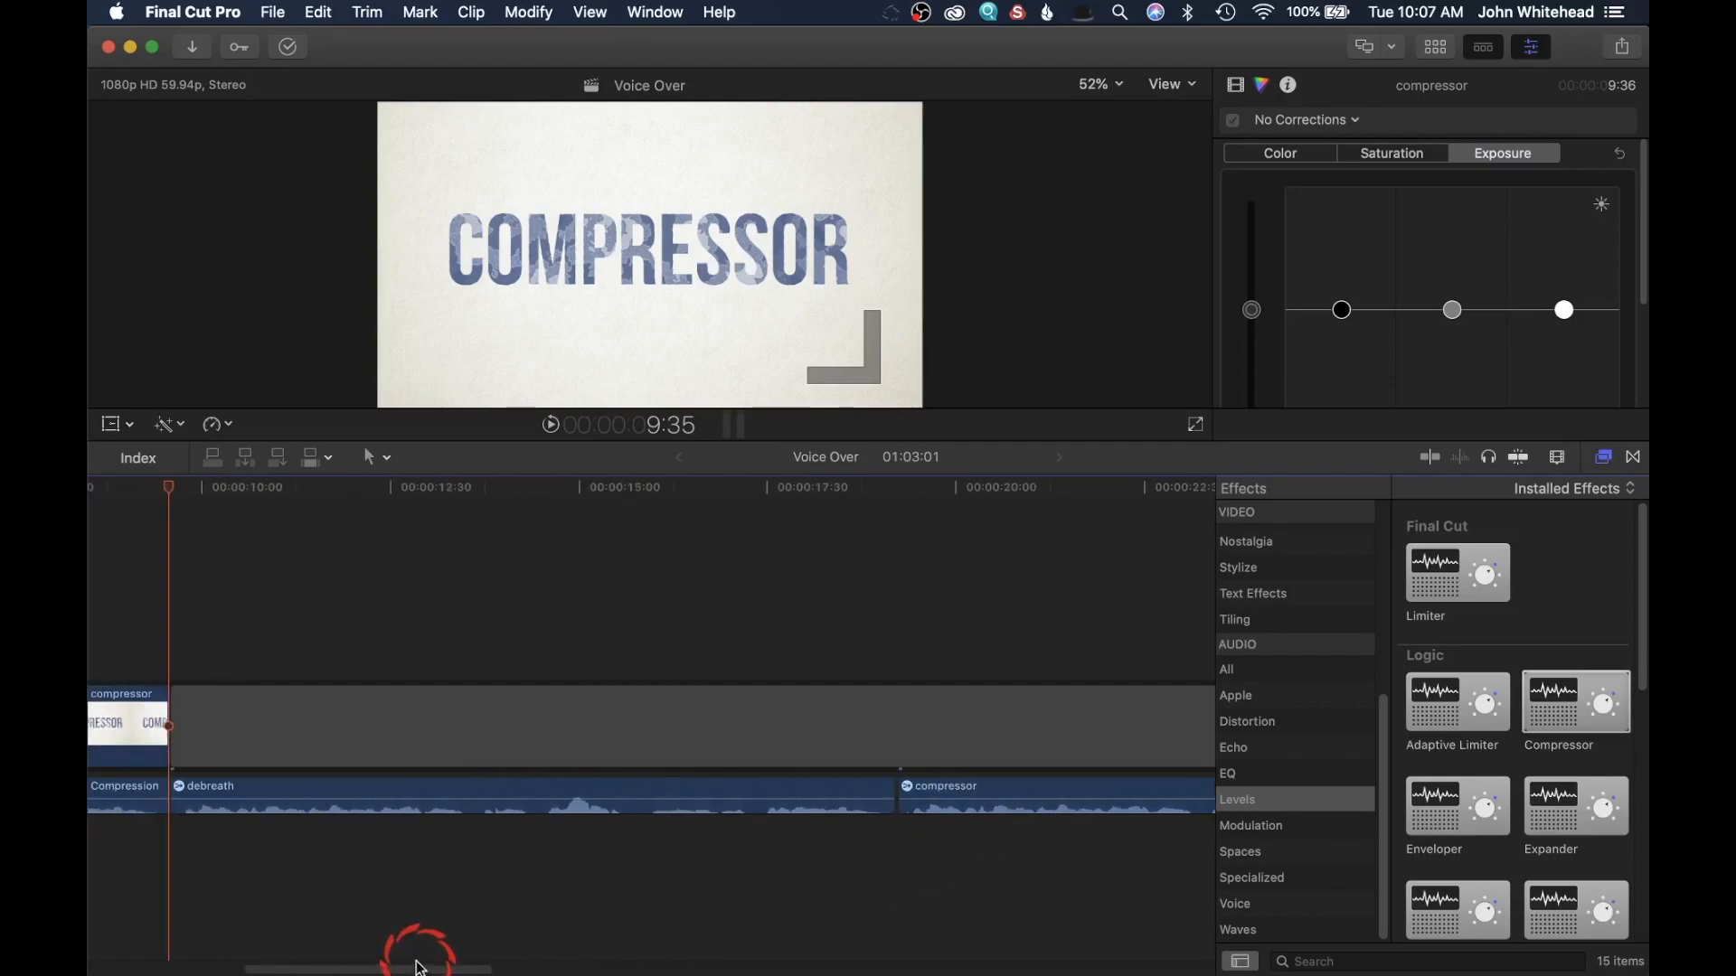
key("space")
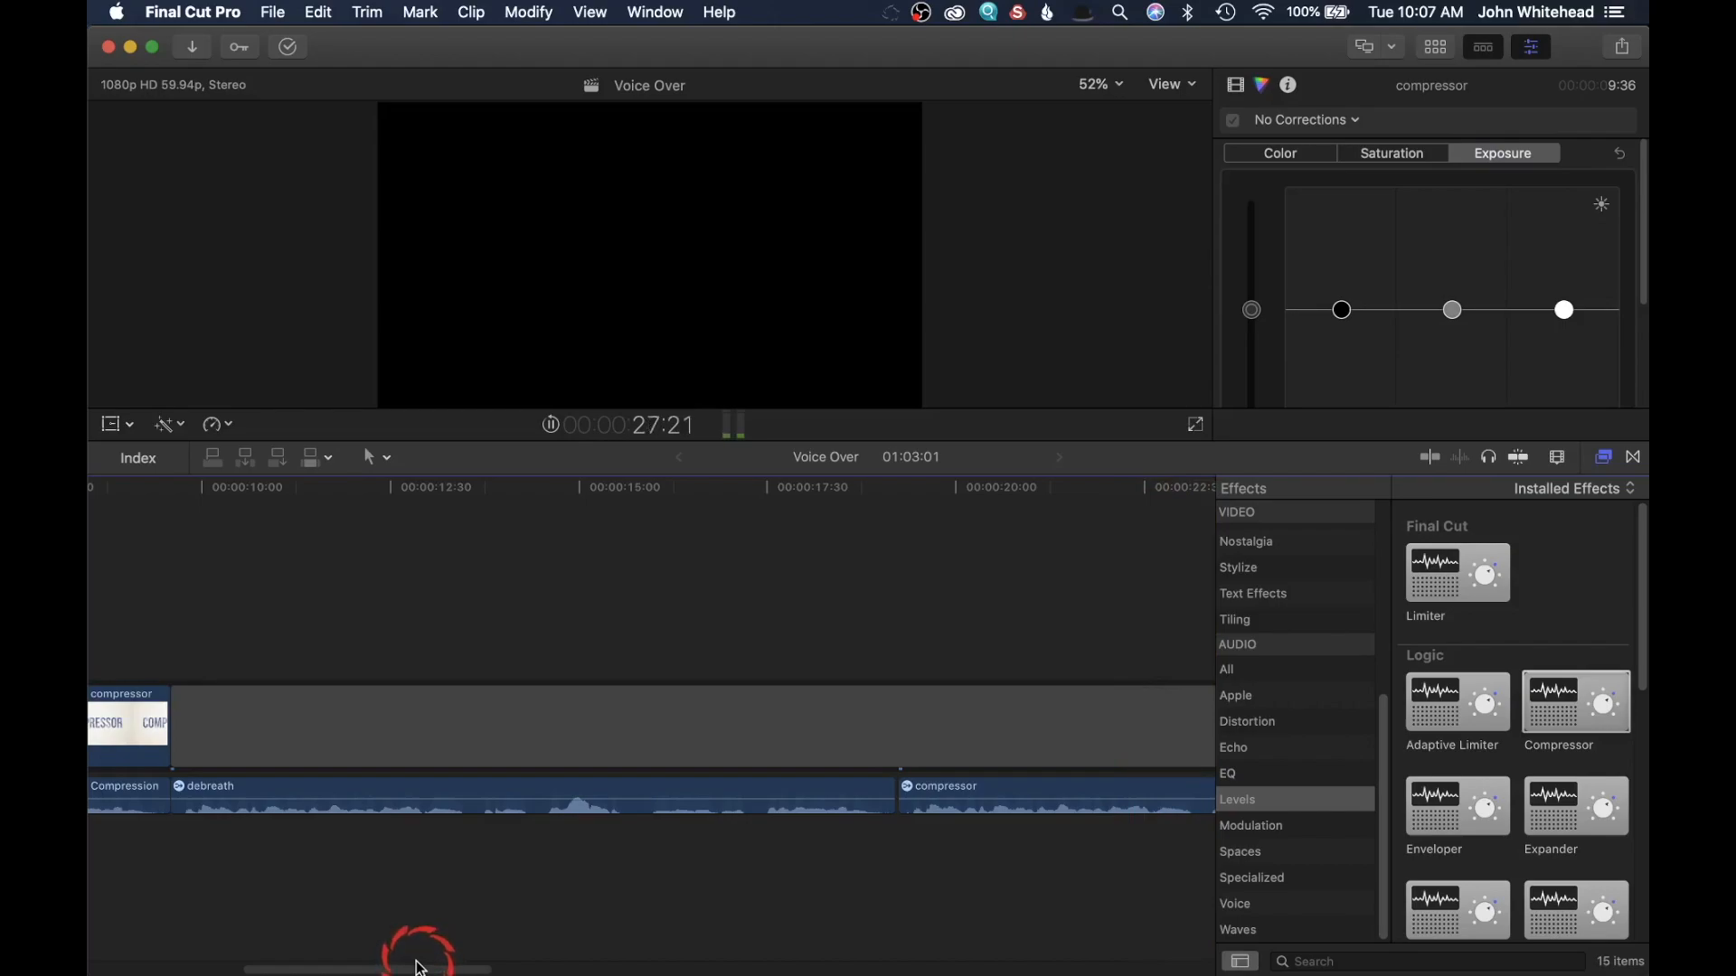
key("space")
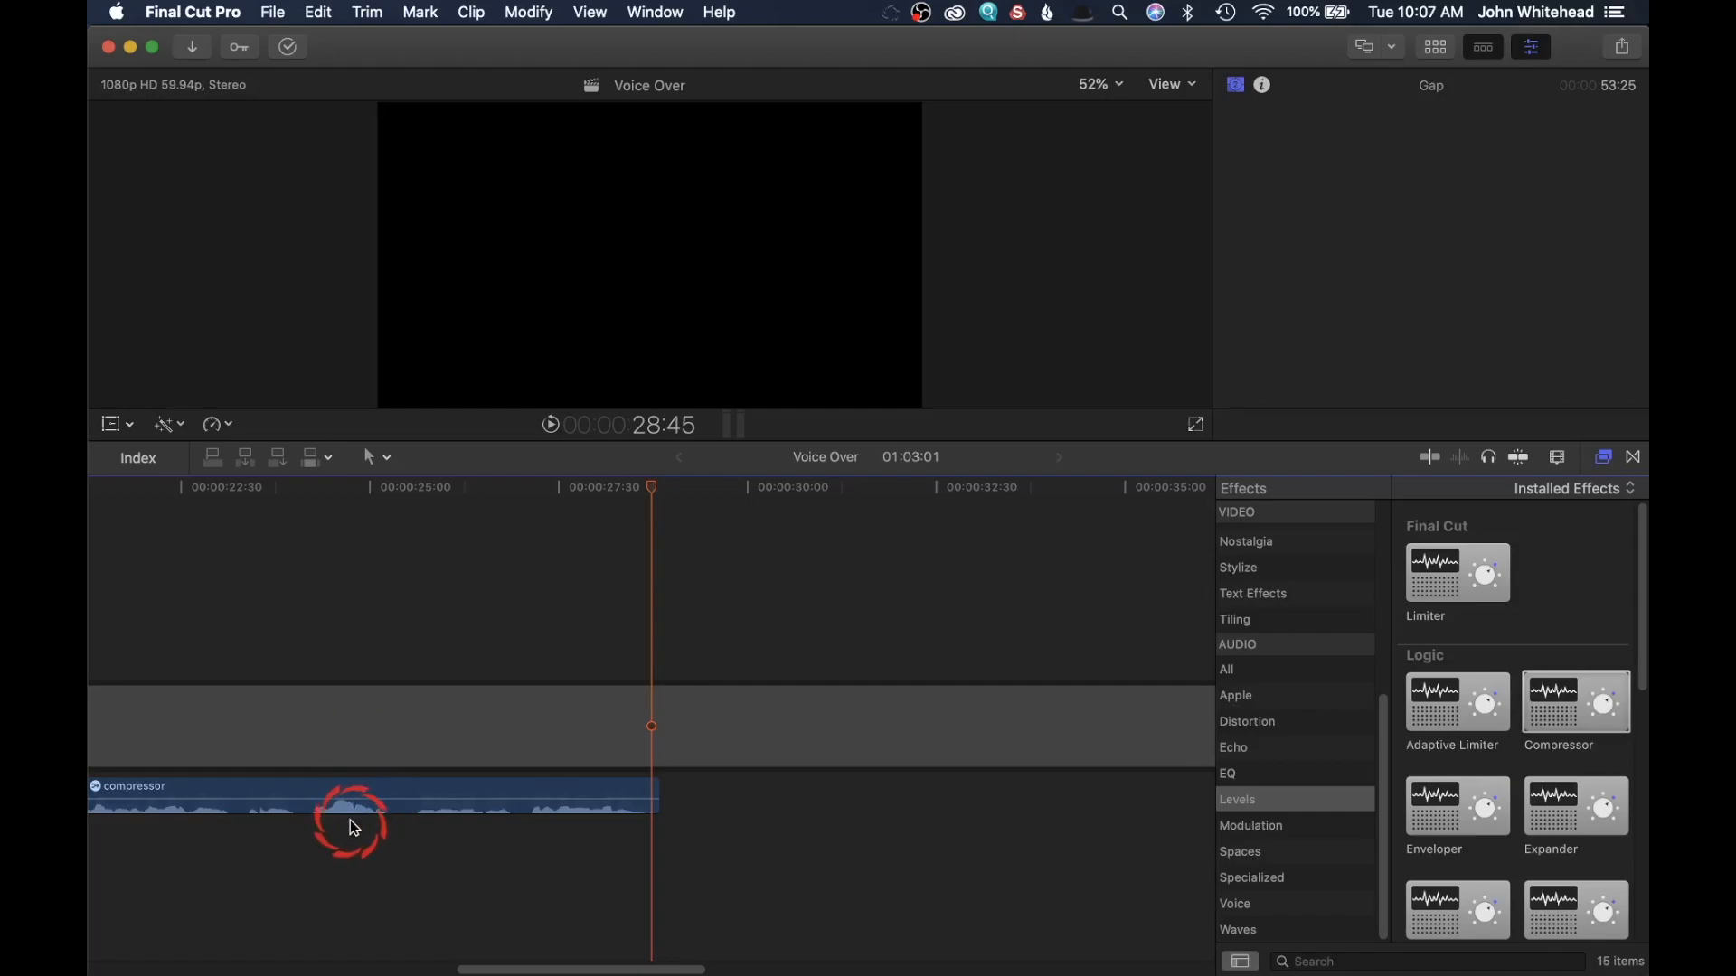
Open the Compressor settings of the compressor clip and scale the effect window to 75%
left_click(341, 790)
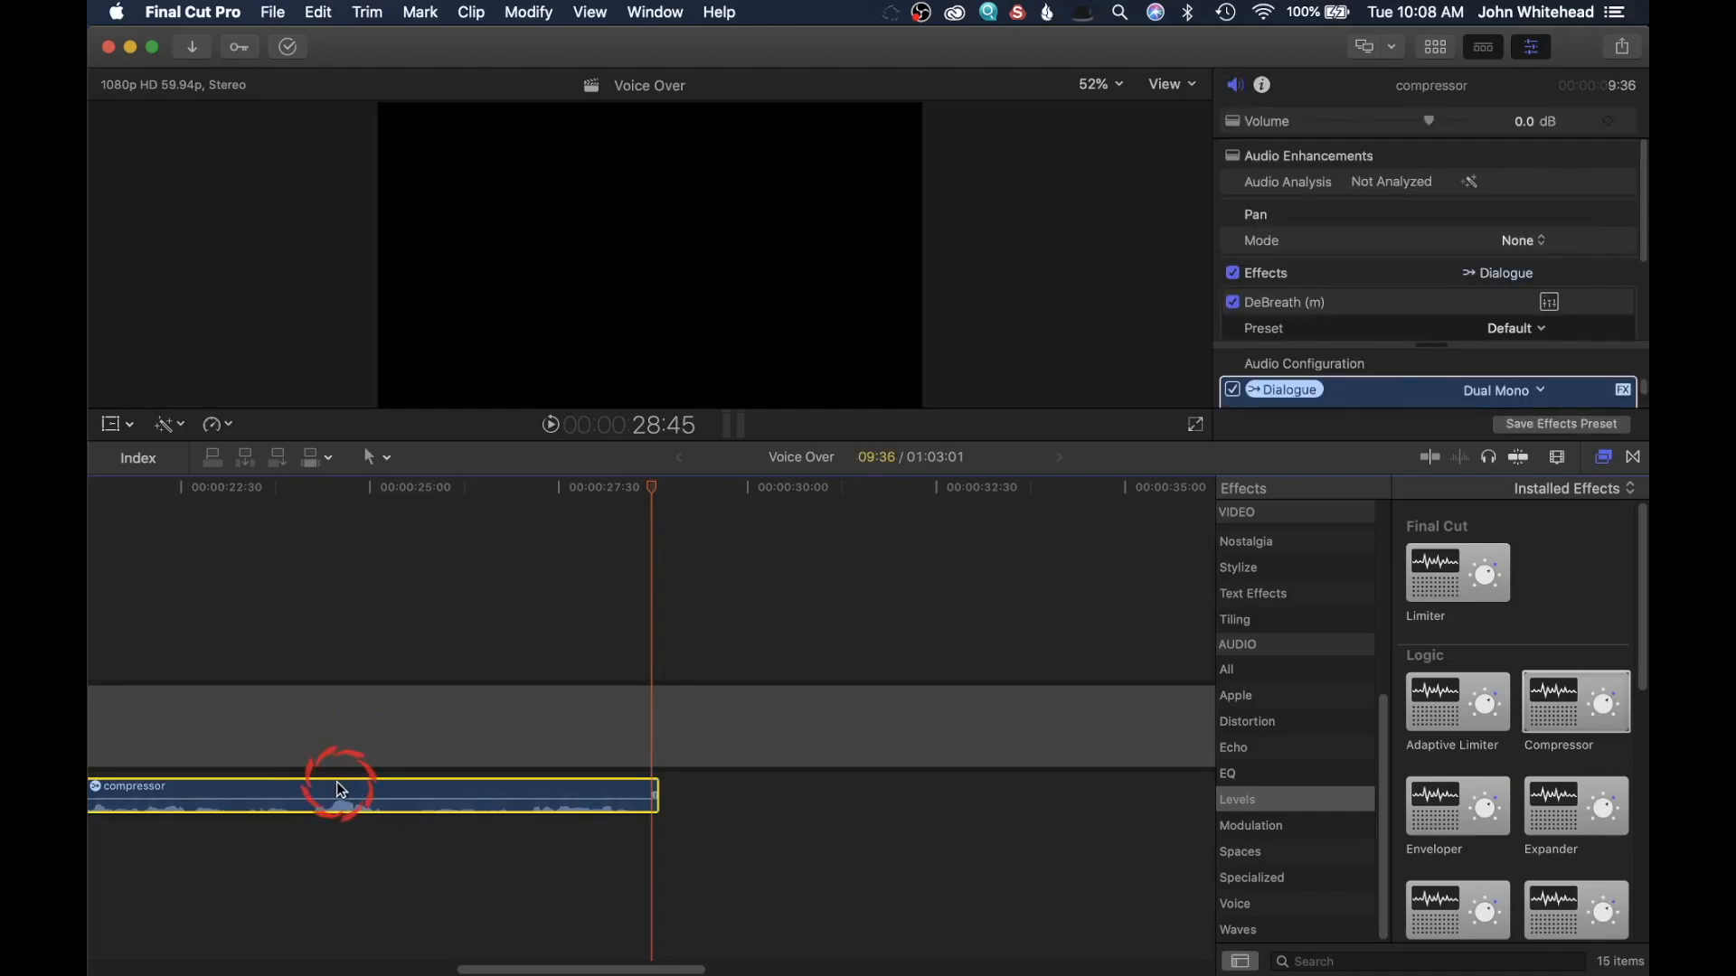
scroll(1421, 312, "down", 4)
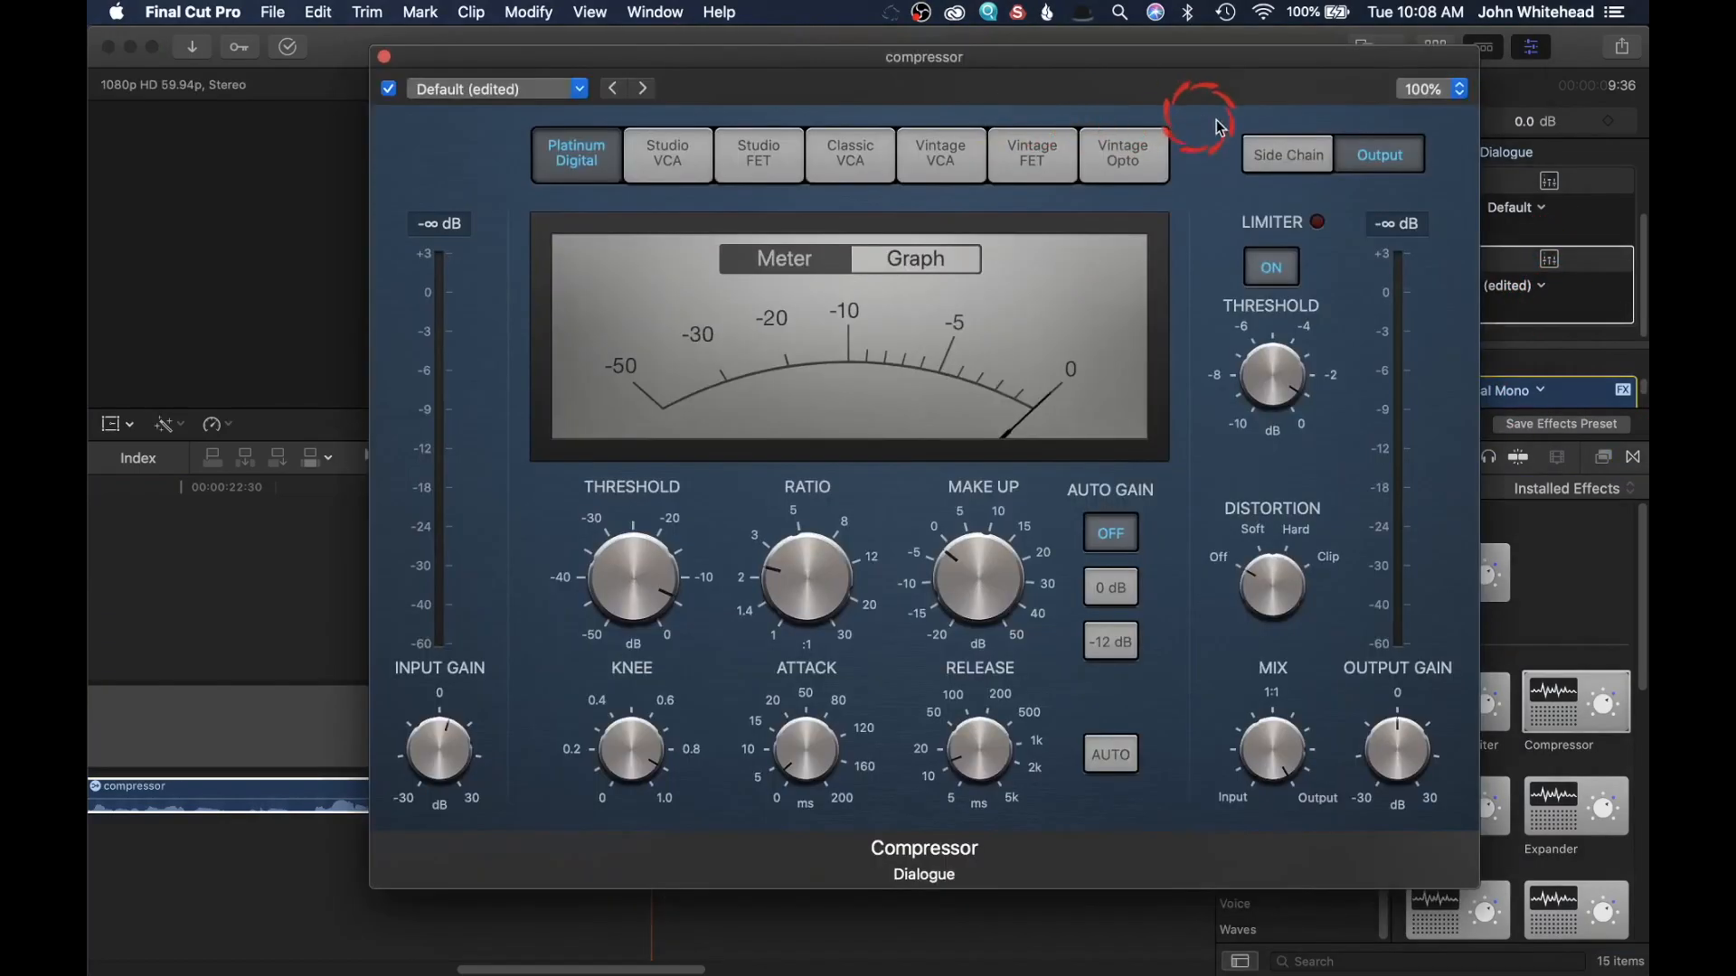
left_click(1438, 90)
left_click(1430, 71)
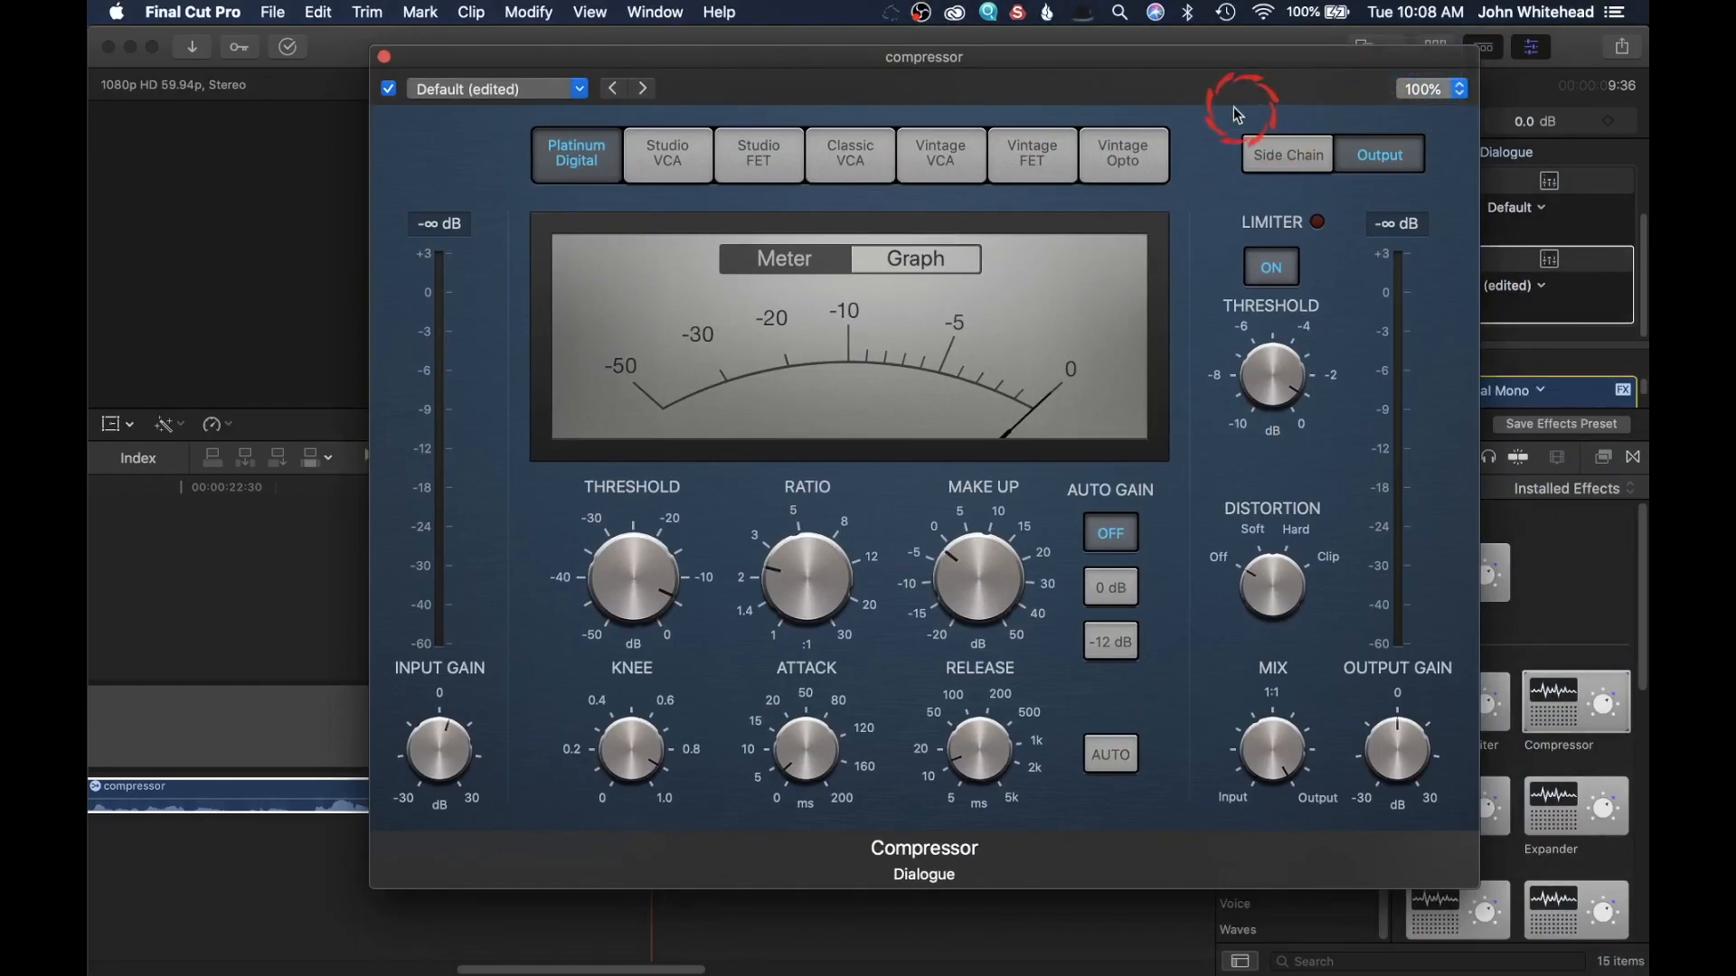
Raise the Compressor's output gain slightly and play the compressor clip from its start to hear the result
left_click_drag(630, 972, 547, 970)
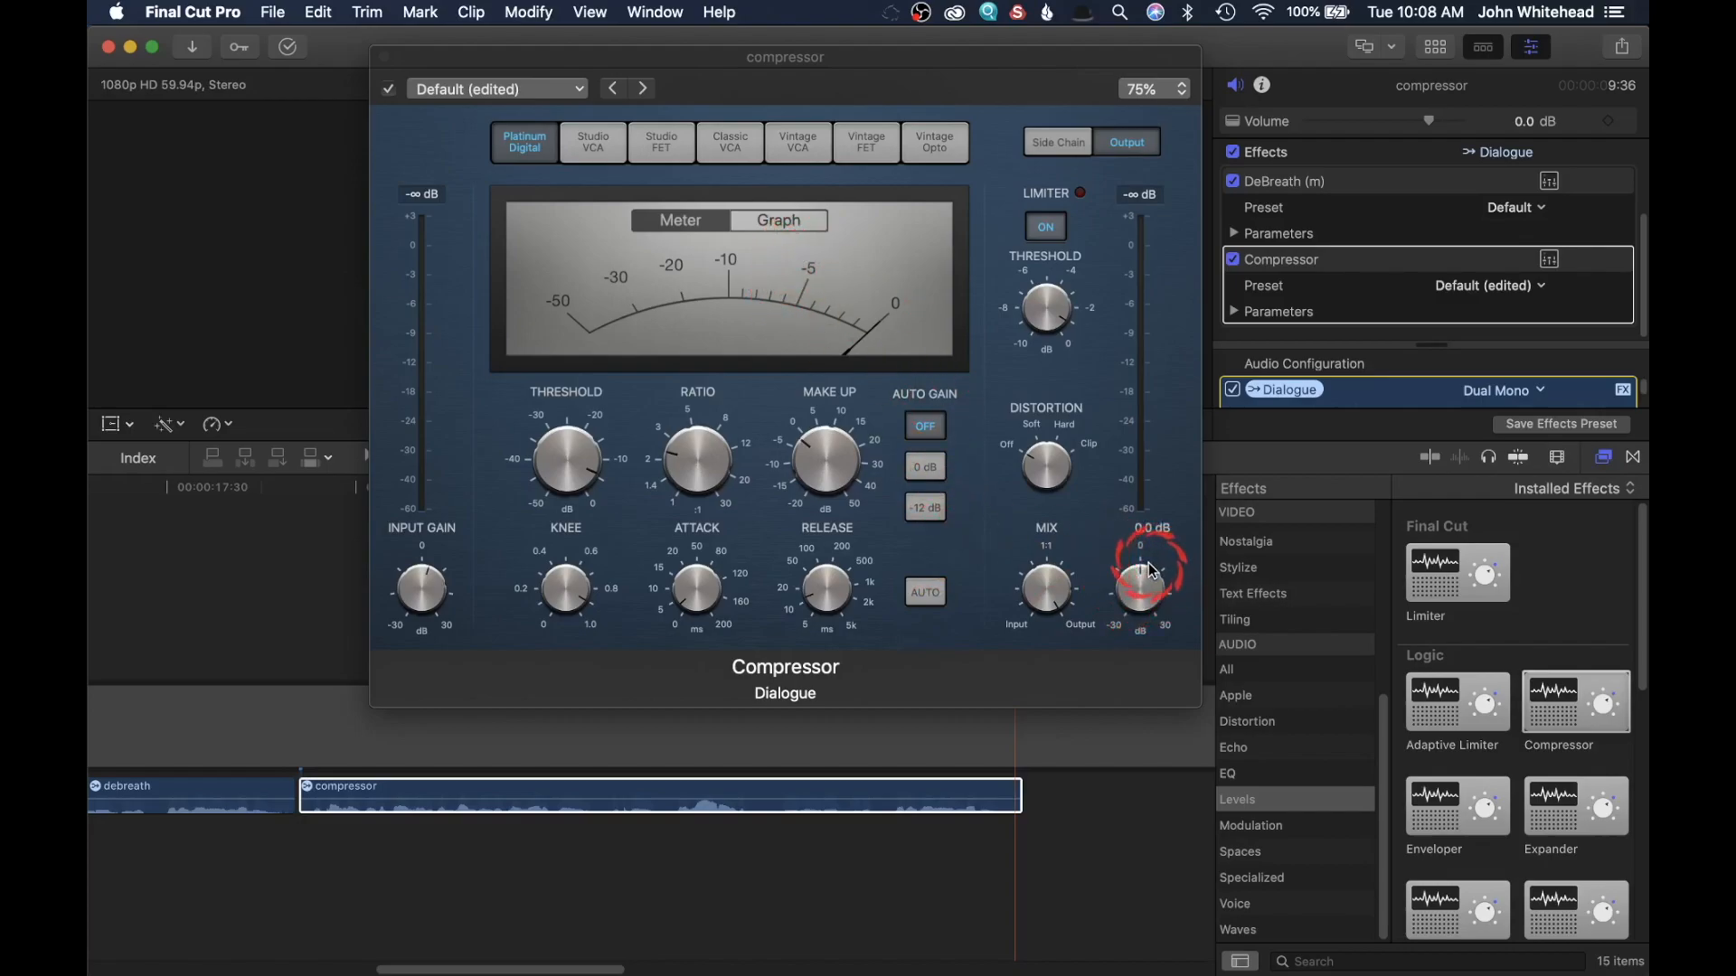
left_click_drag(1154, 572, 1153, 568)
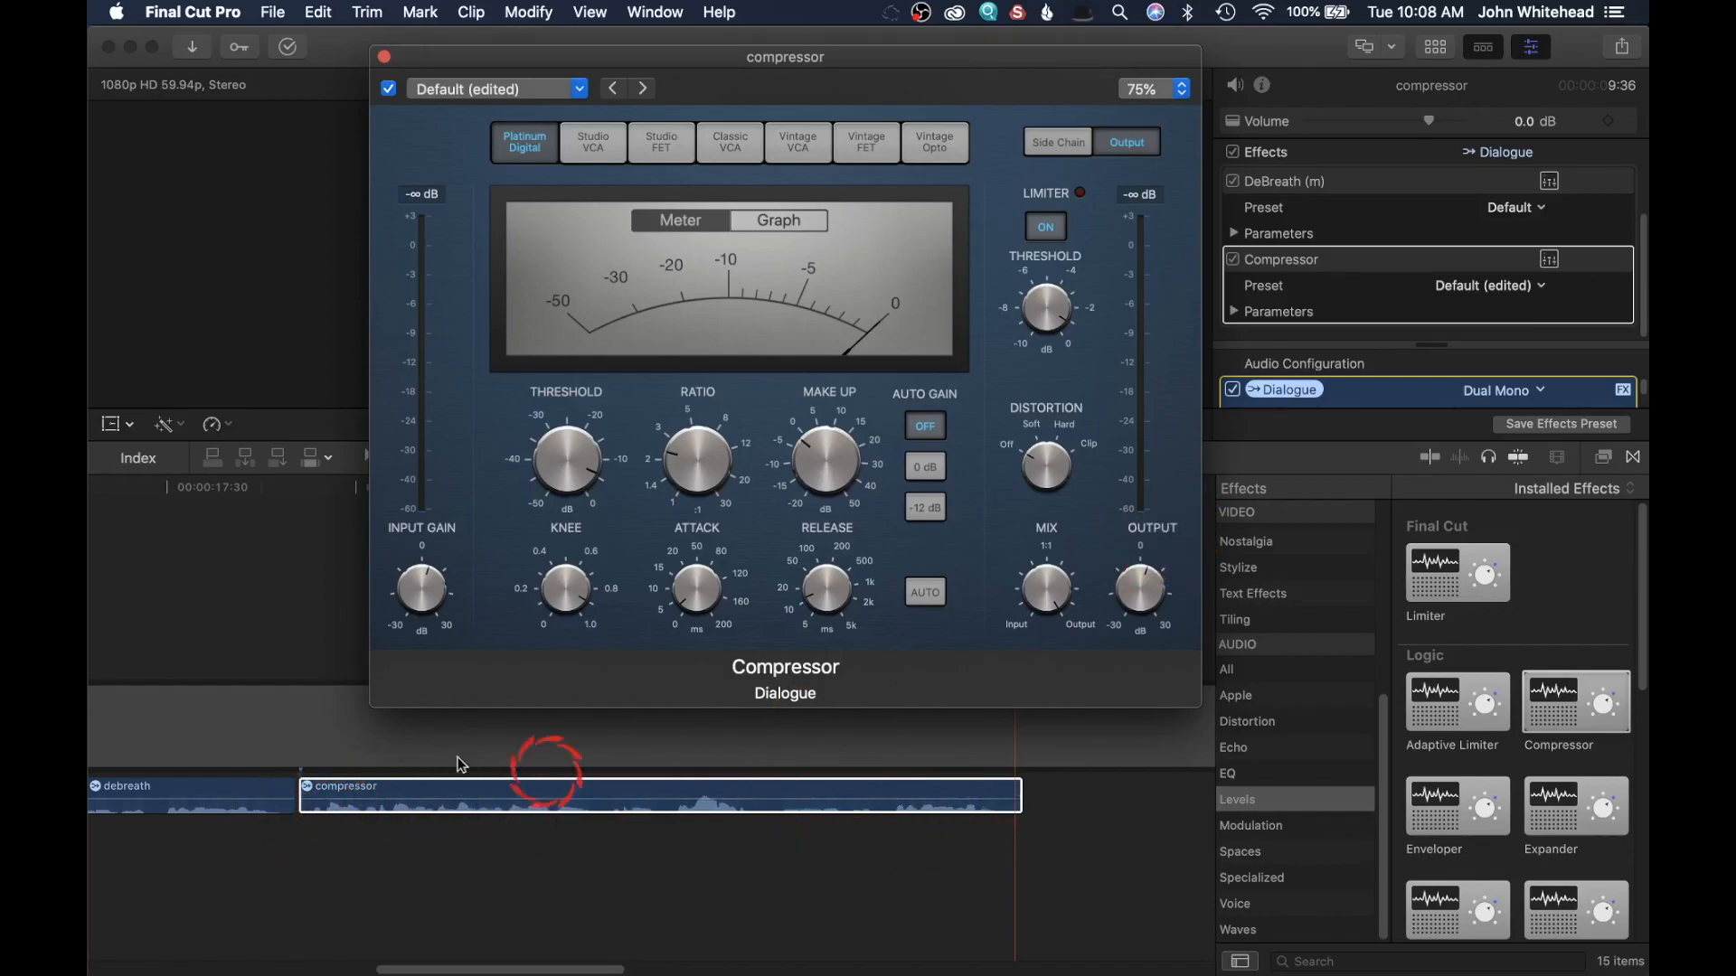
left_click(308, 649)
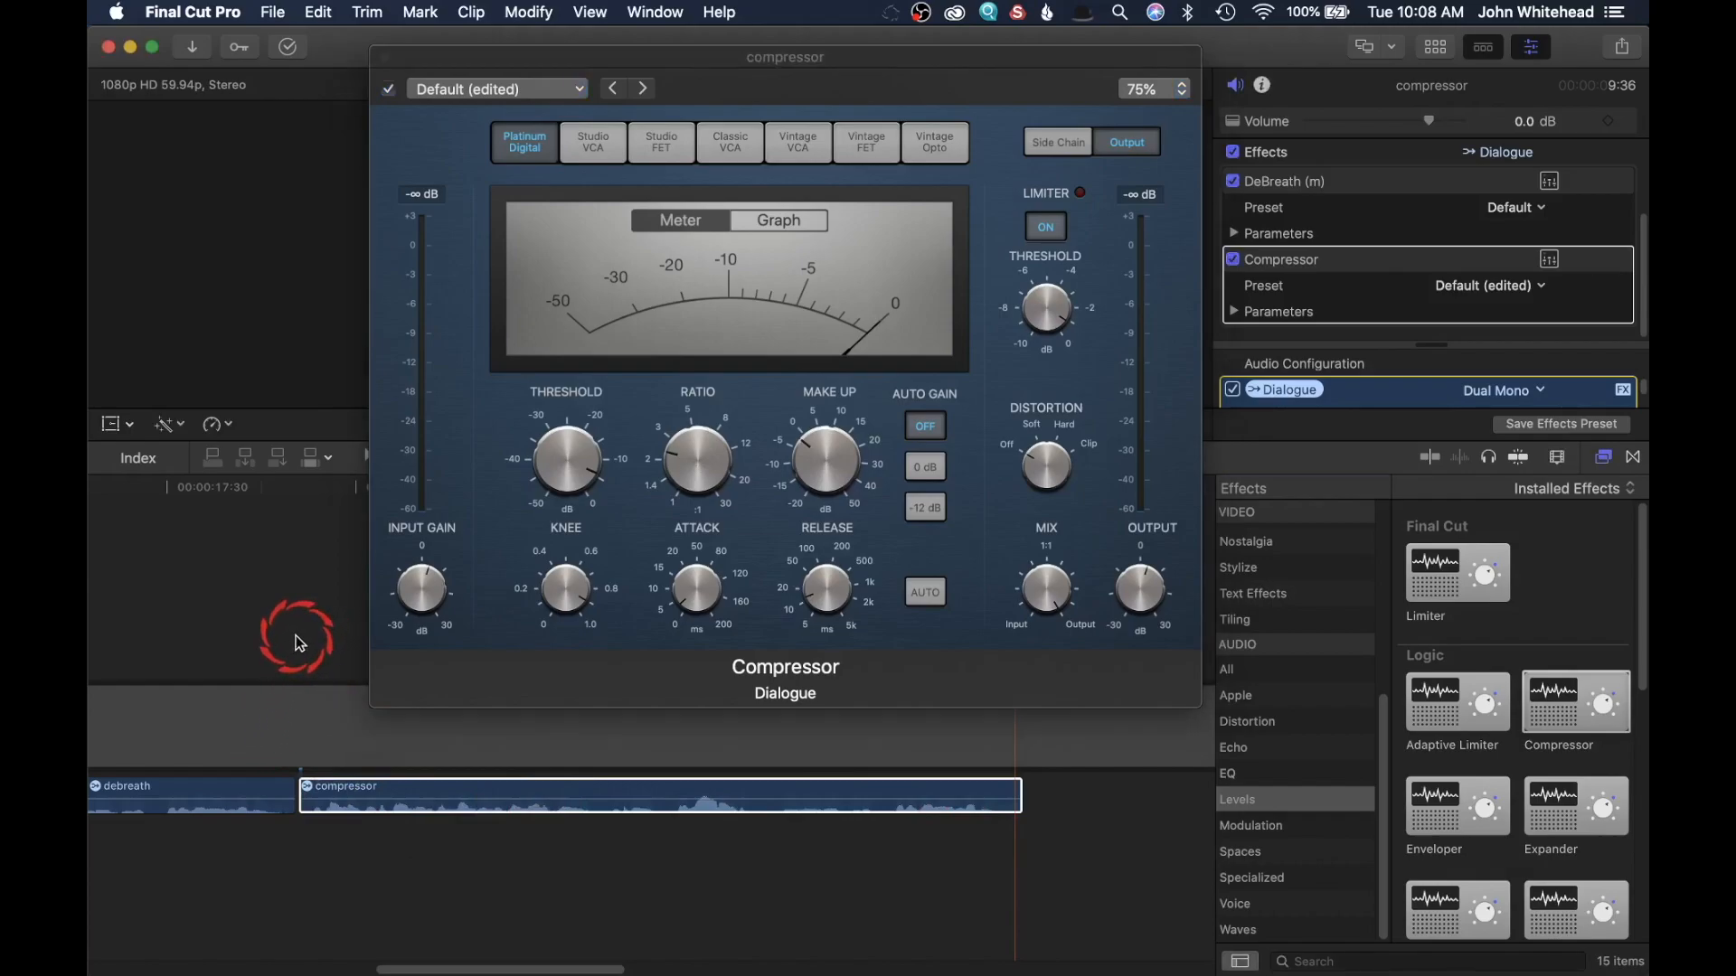
left_click(298, 642)
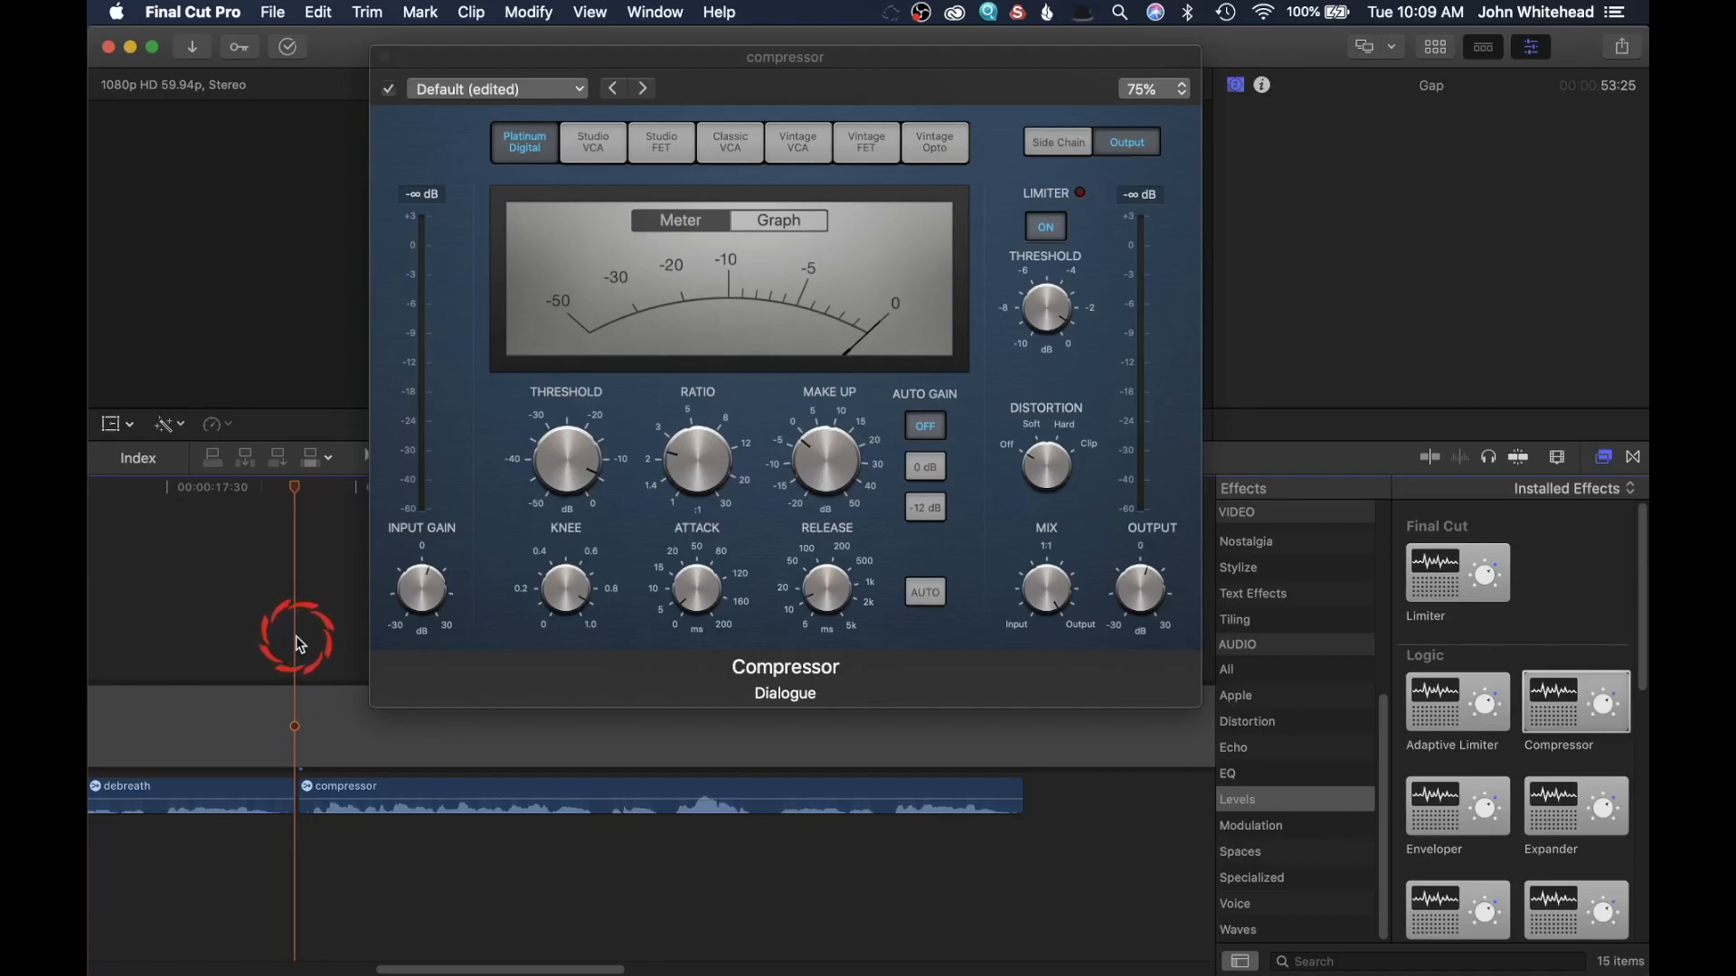
key("space")
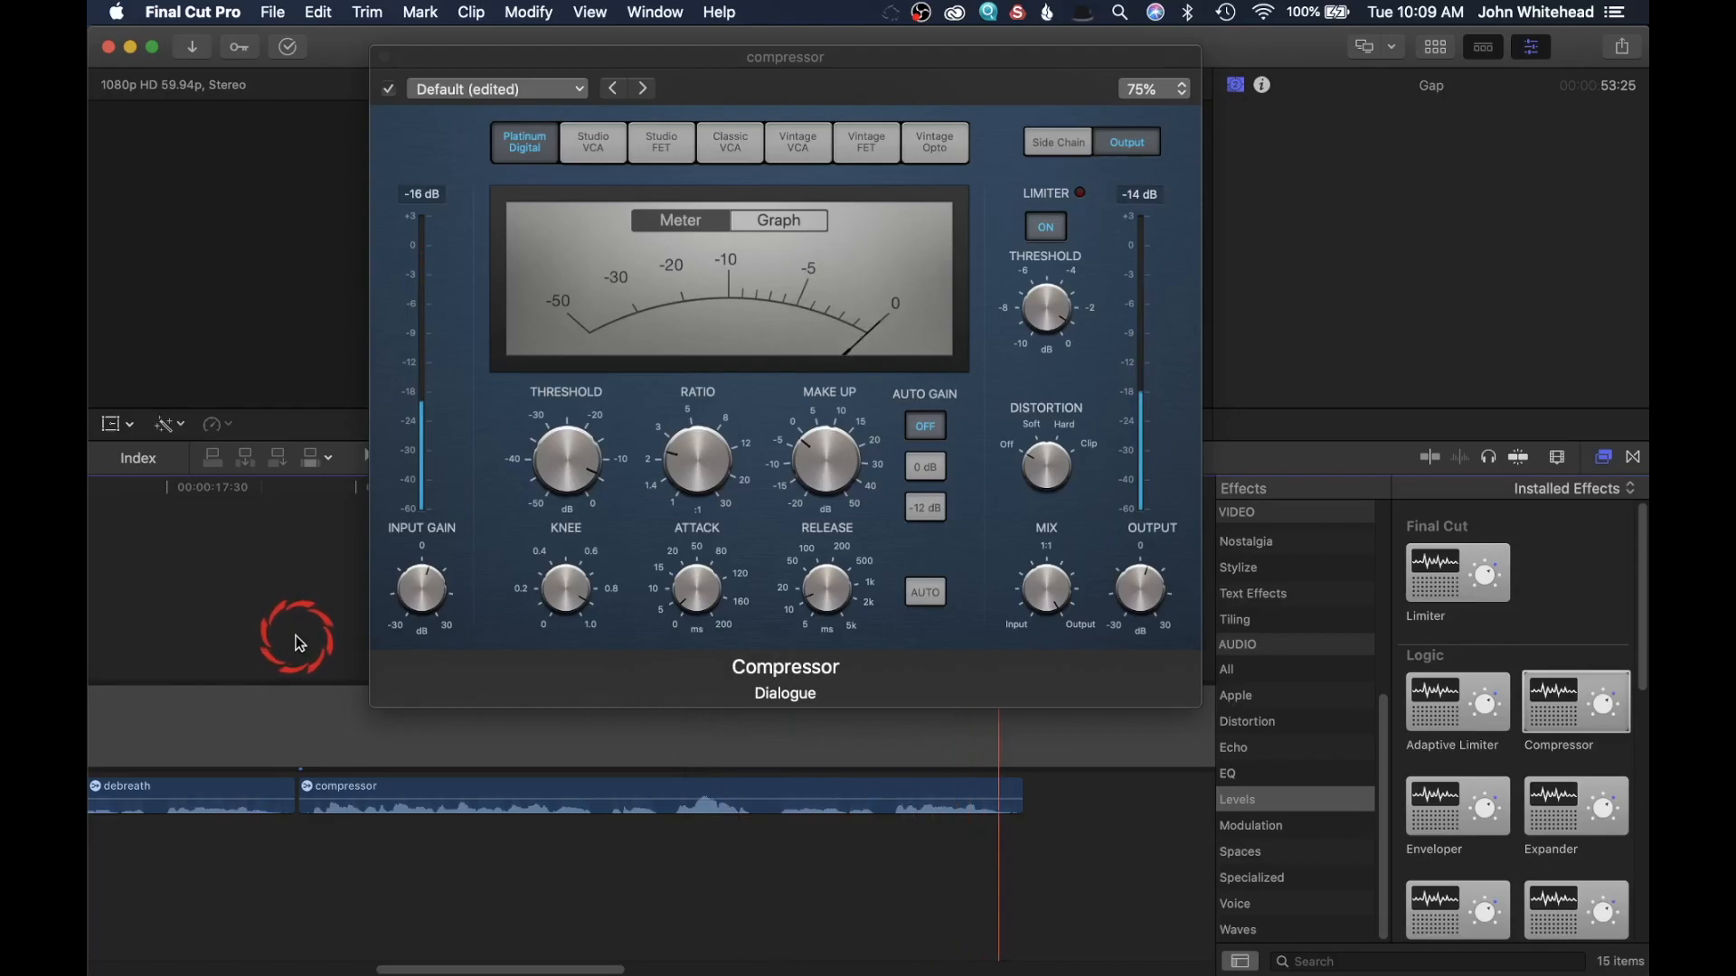
Paste a copy of the compressor +3.5 clip after the original in the timeline
left_click(668, 799)
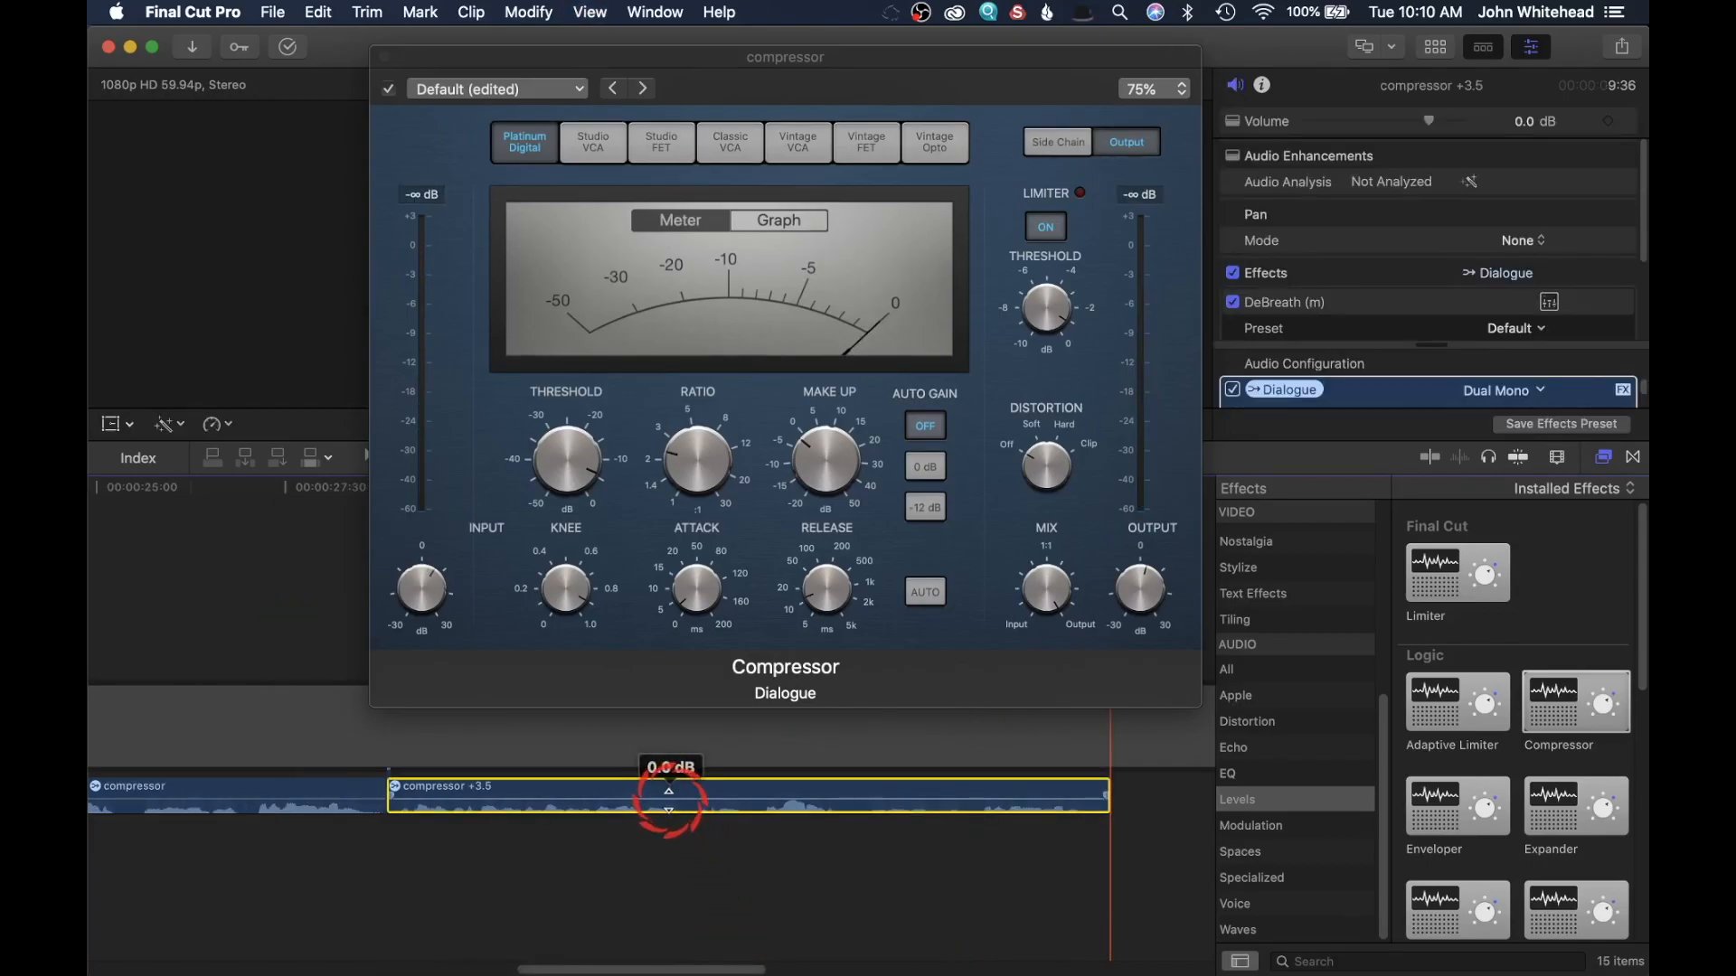
left_click_drag(725, 969, 870, 972)
key("super+v")
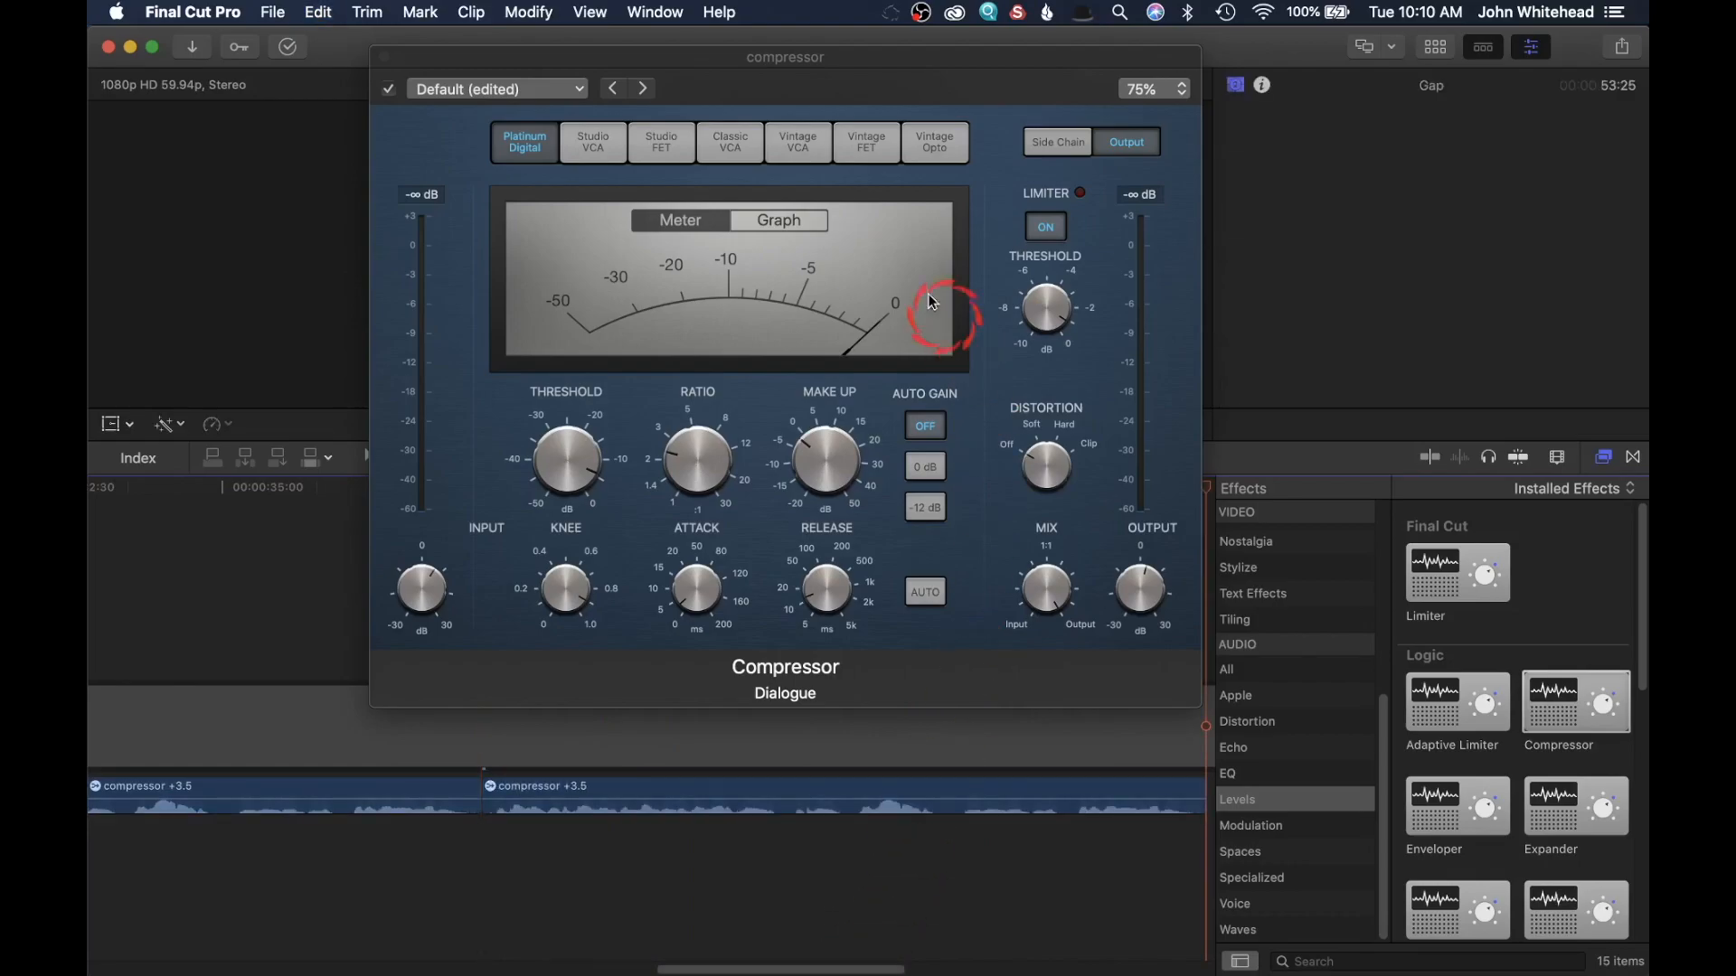
Close the Compressor window and rename the last copy of the compressor +3.5 clip as EQ
left_click(411, 65)
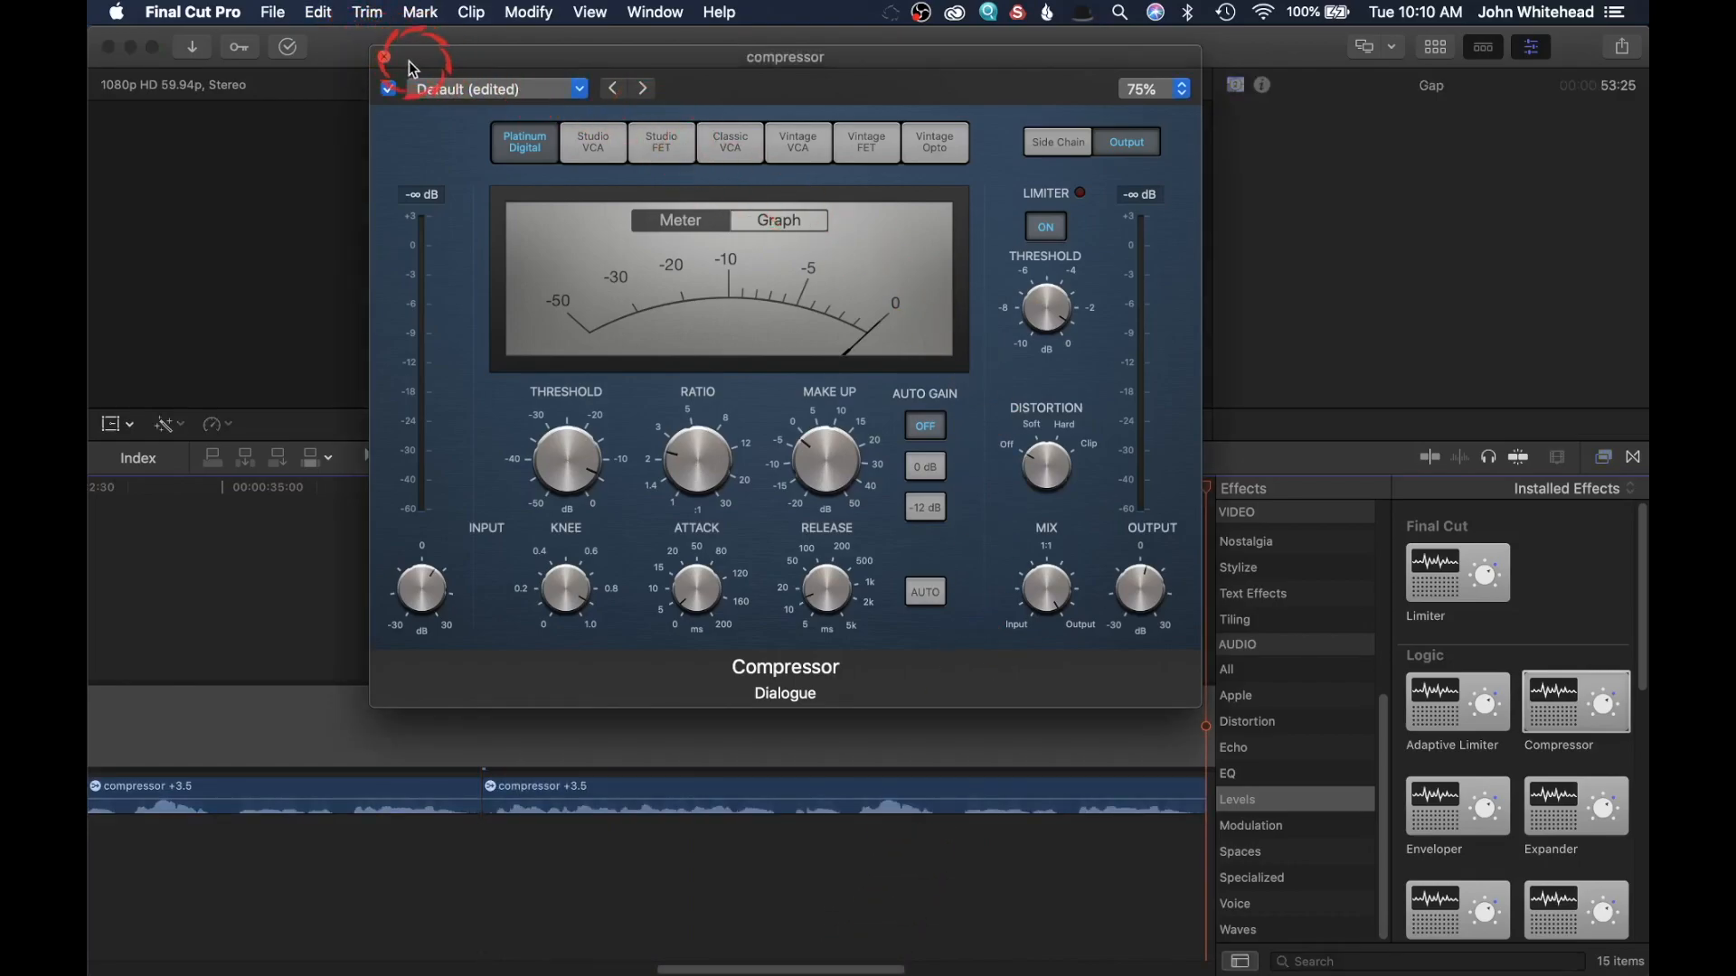
left_click(390, 62)
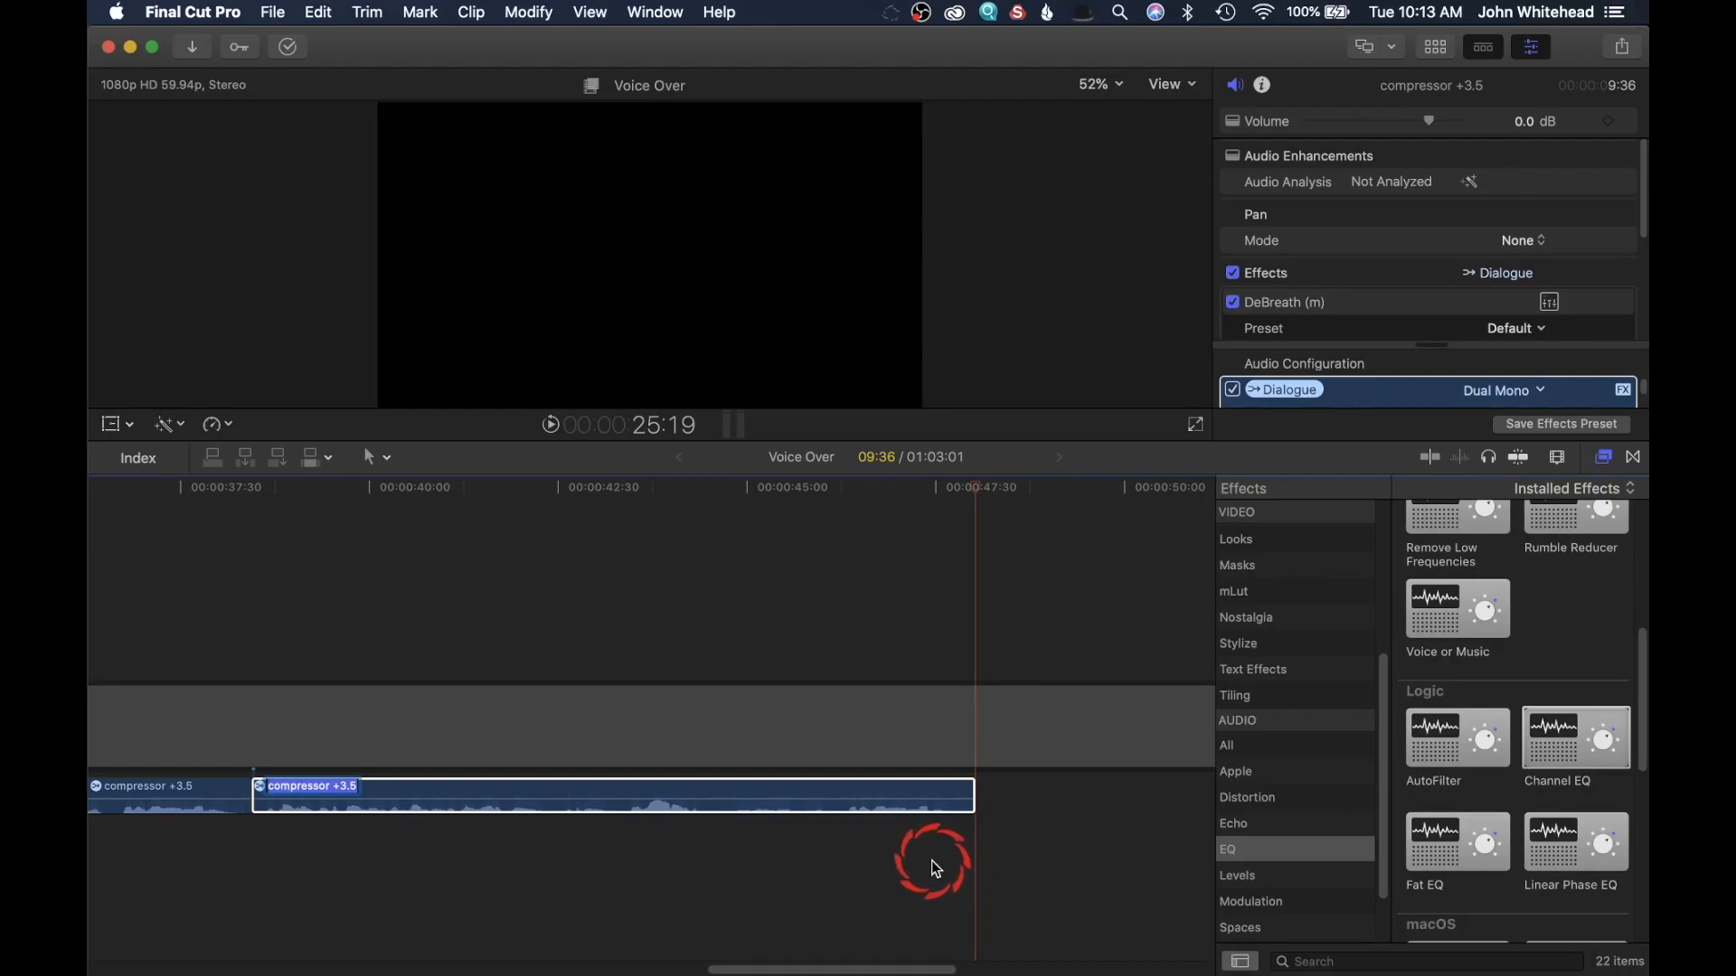
type("EQ")
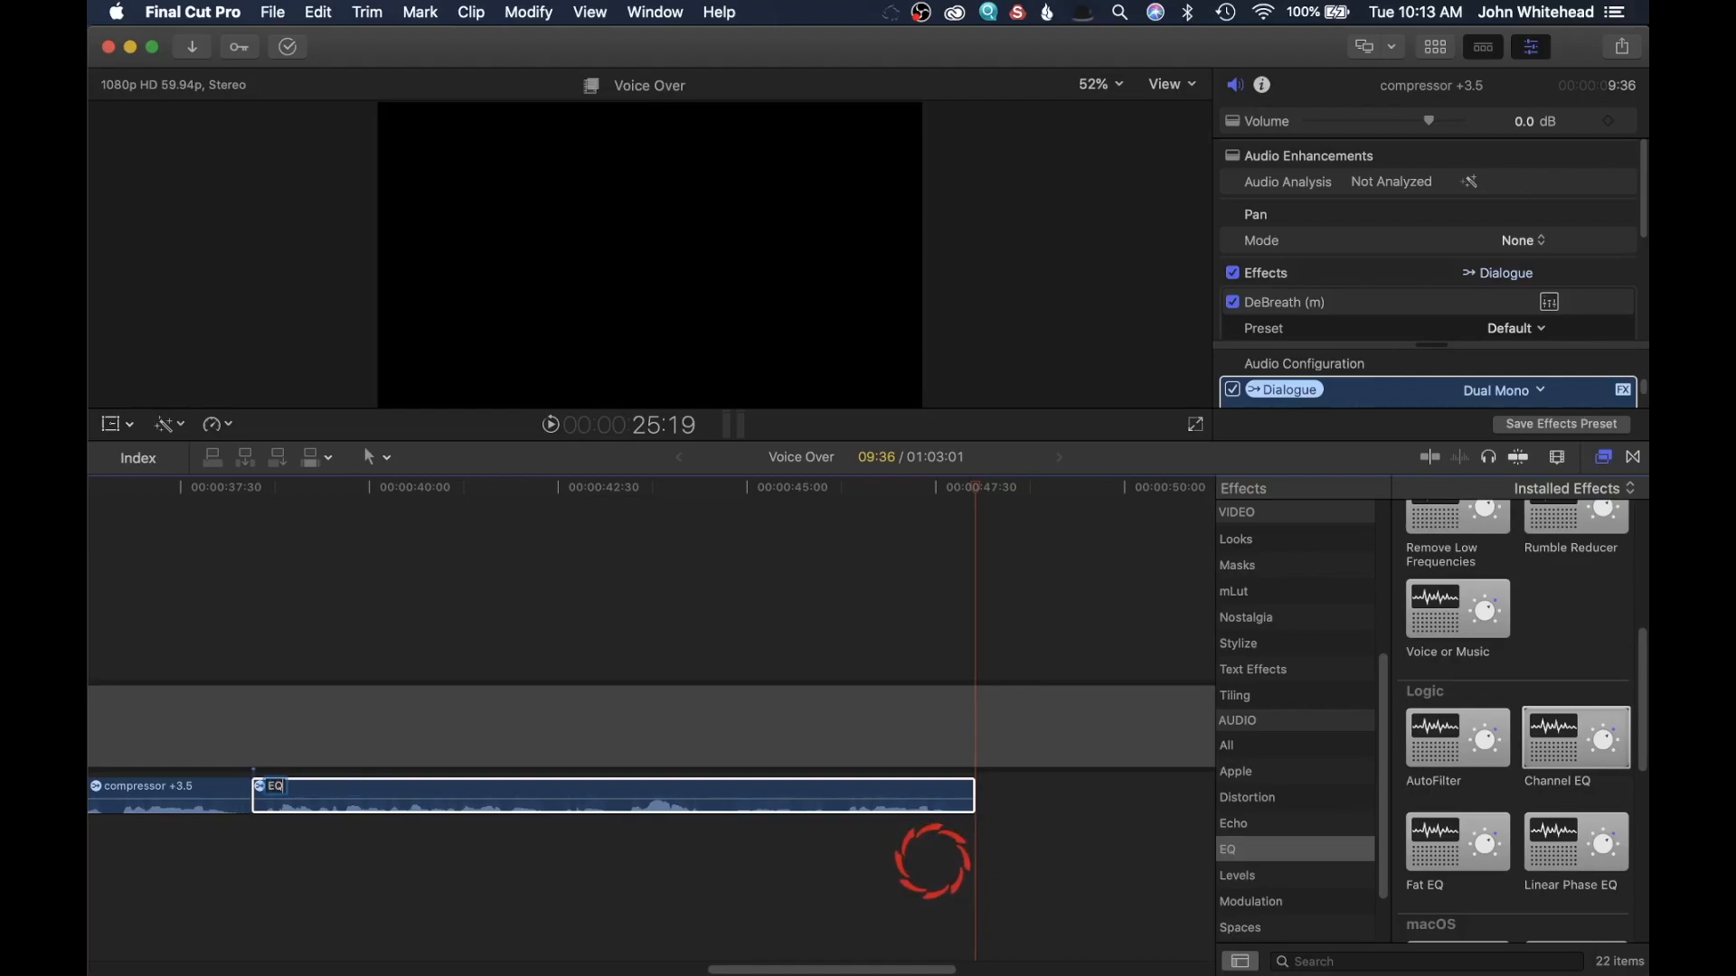
key("Return")
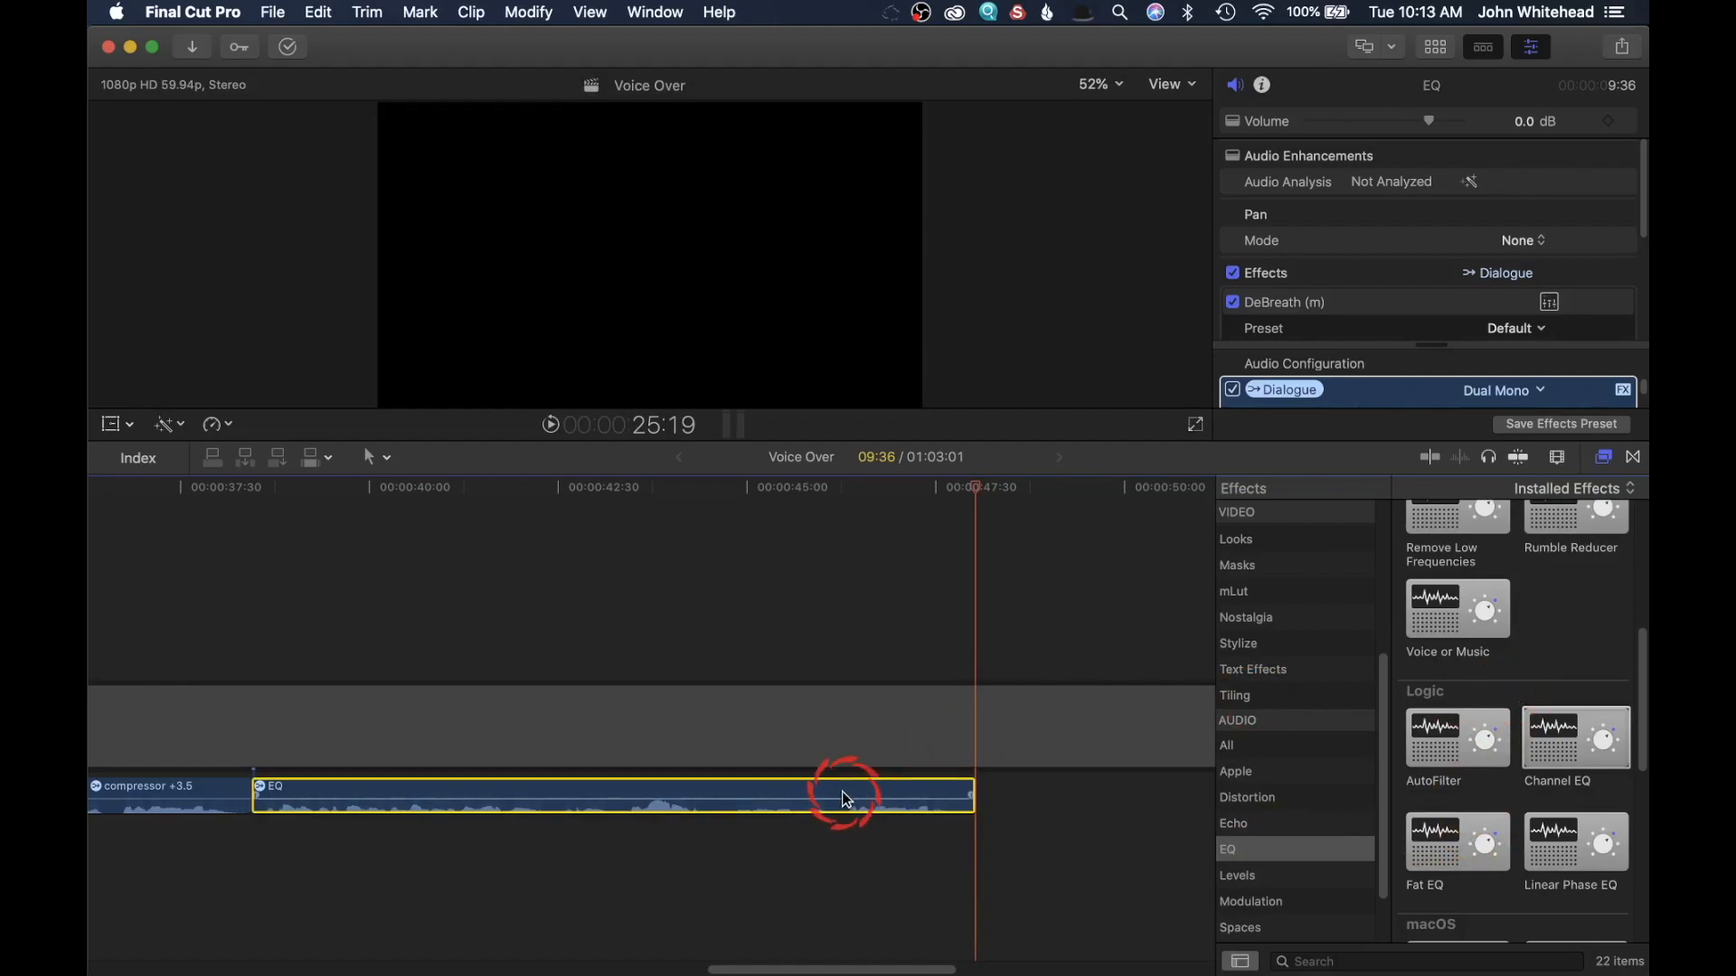
Open the EQ clip's Channel EQ settings, scale the window to 100%, and place it clear of the timeline clips
scroll(1471, 273, "down", 5)
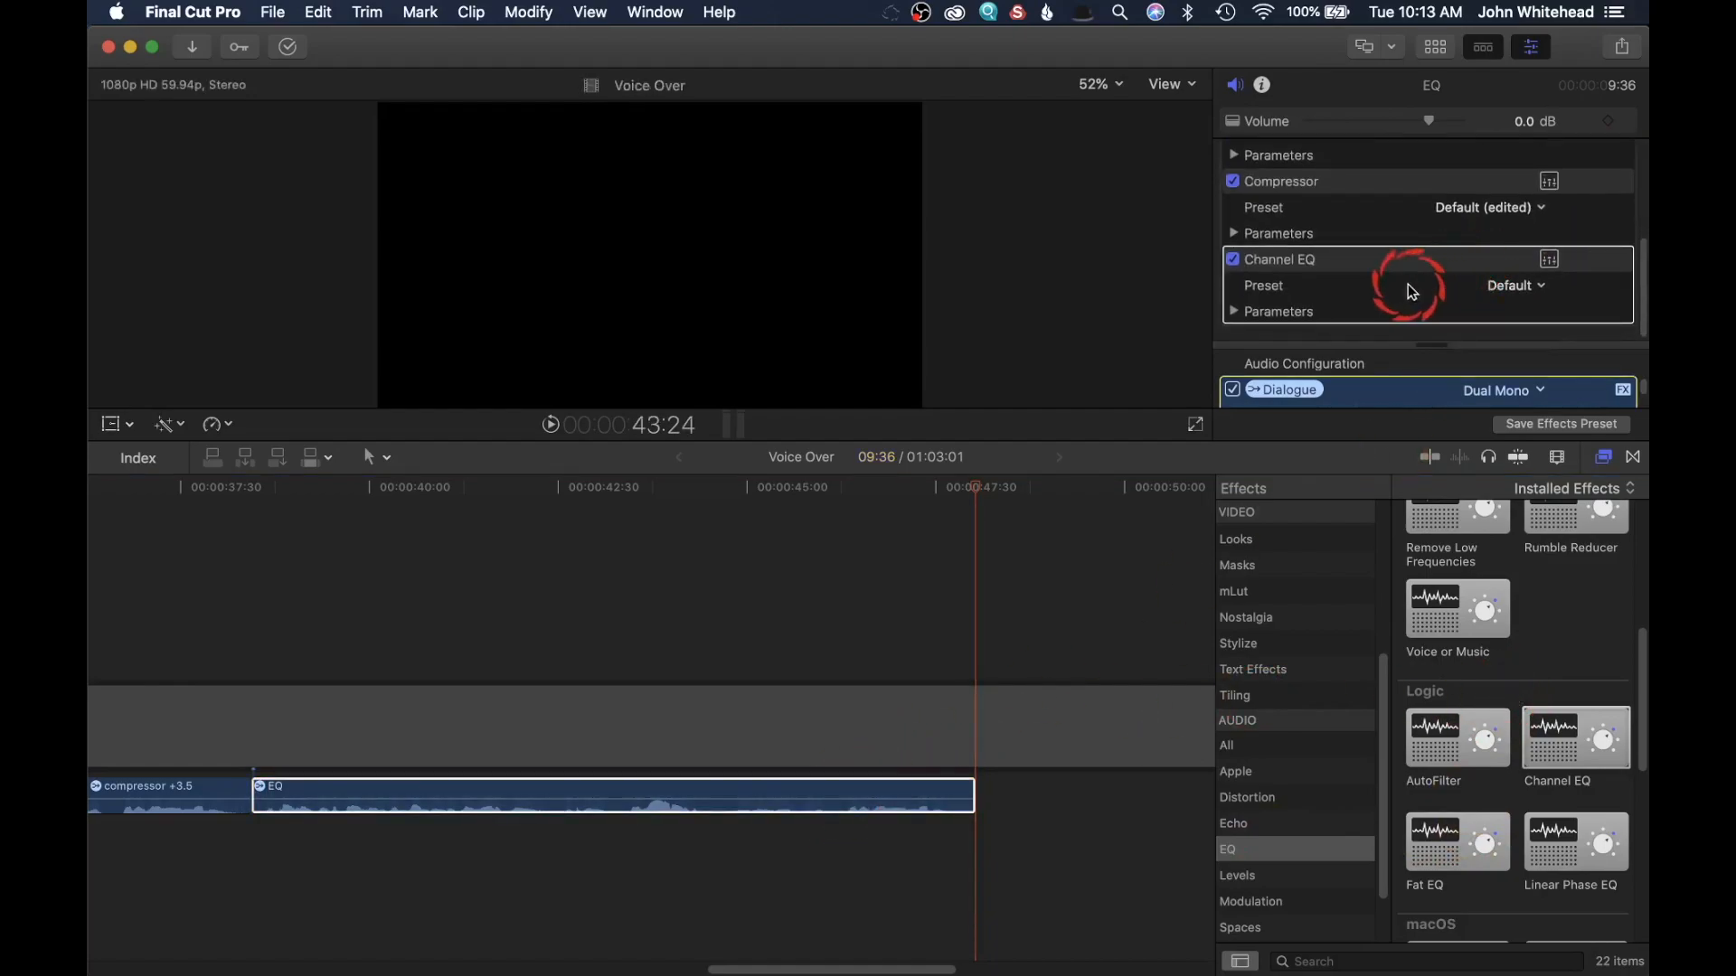
left_click(1551, 263)
left_click_drag(756, 401, 810, 125)
left_click(1091, 159)
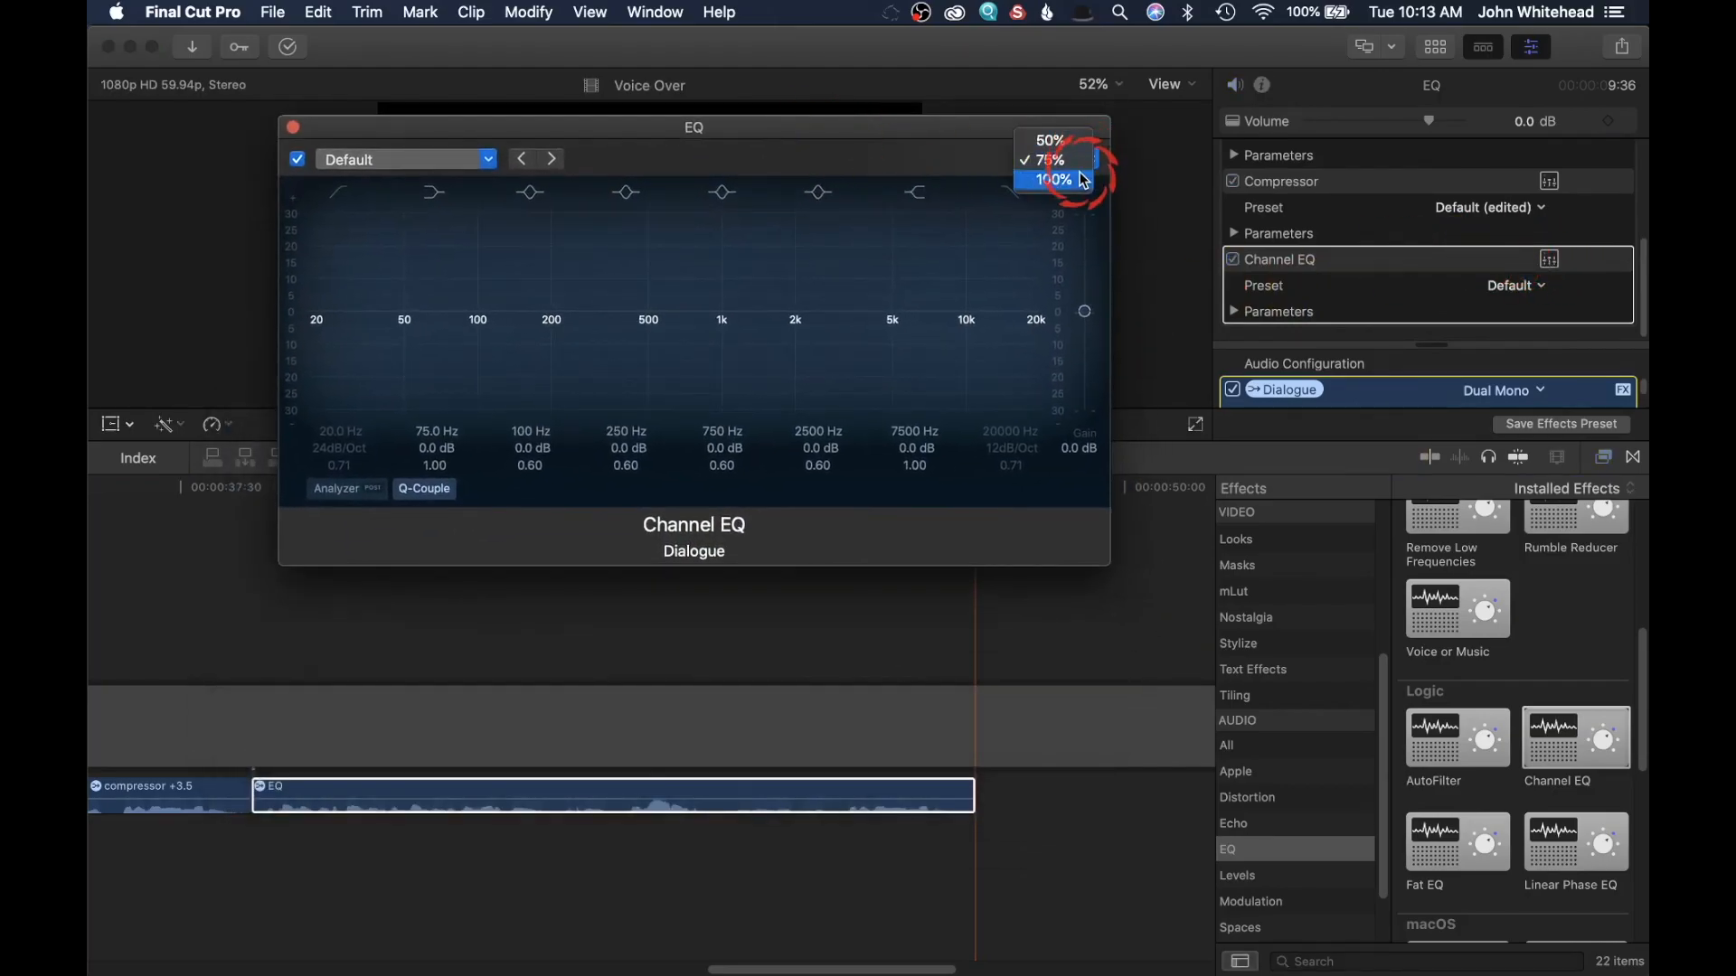
left_click(1056, 180)
left_click_drag(918, 115, 759, 129)
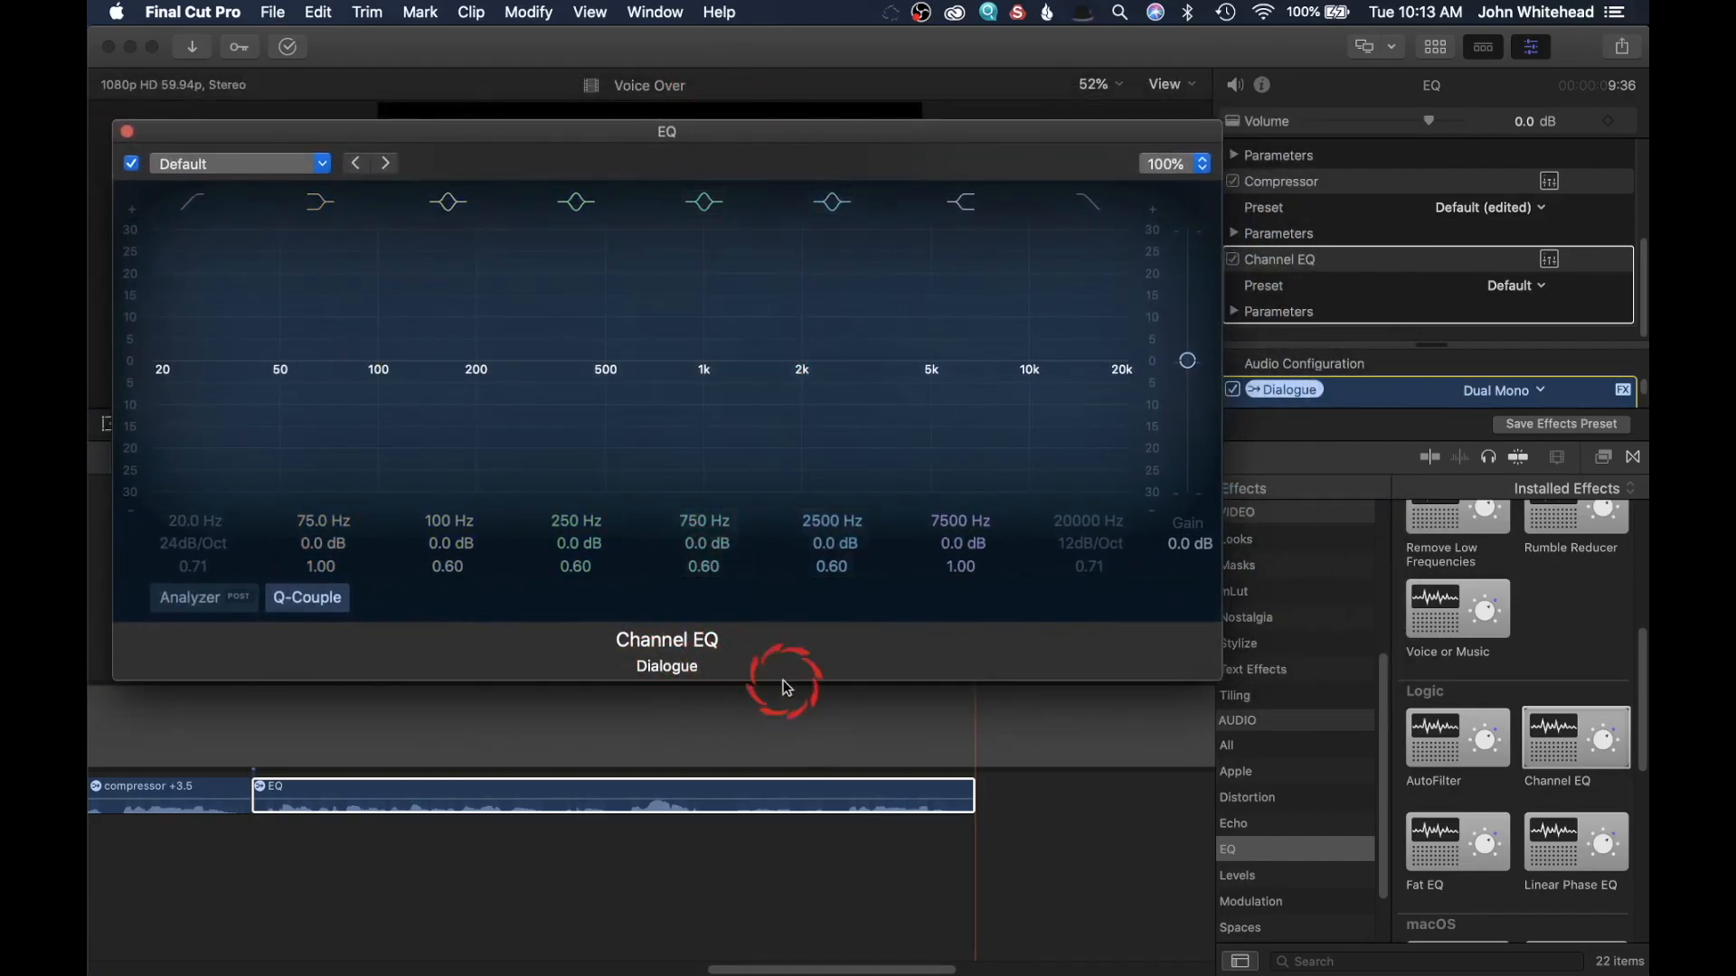
Try the Male Vox 01 voice preset in Channel EQ and return to the Default preset
left_click(282, 172)
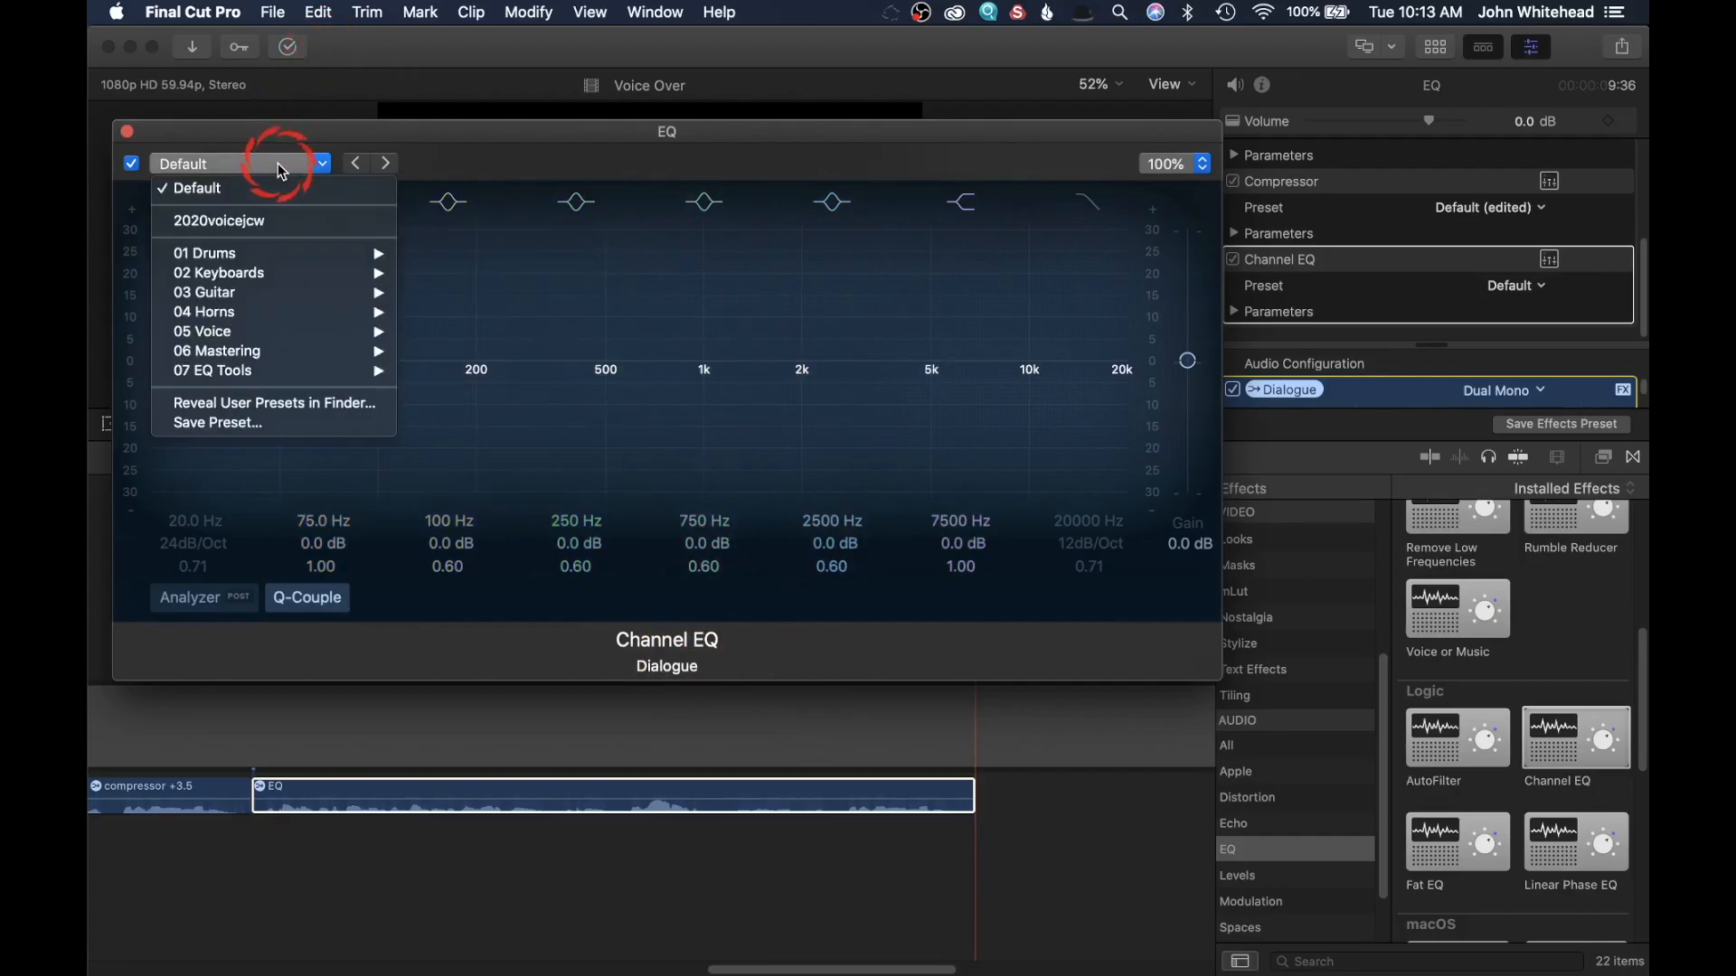
mouse_move(285, 332)
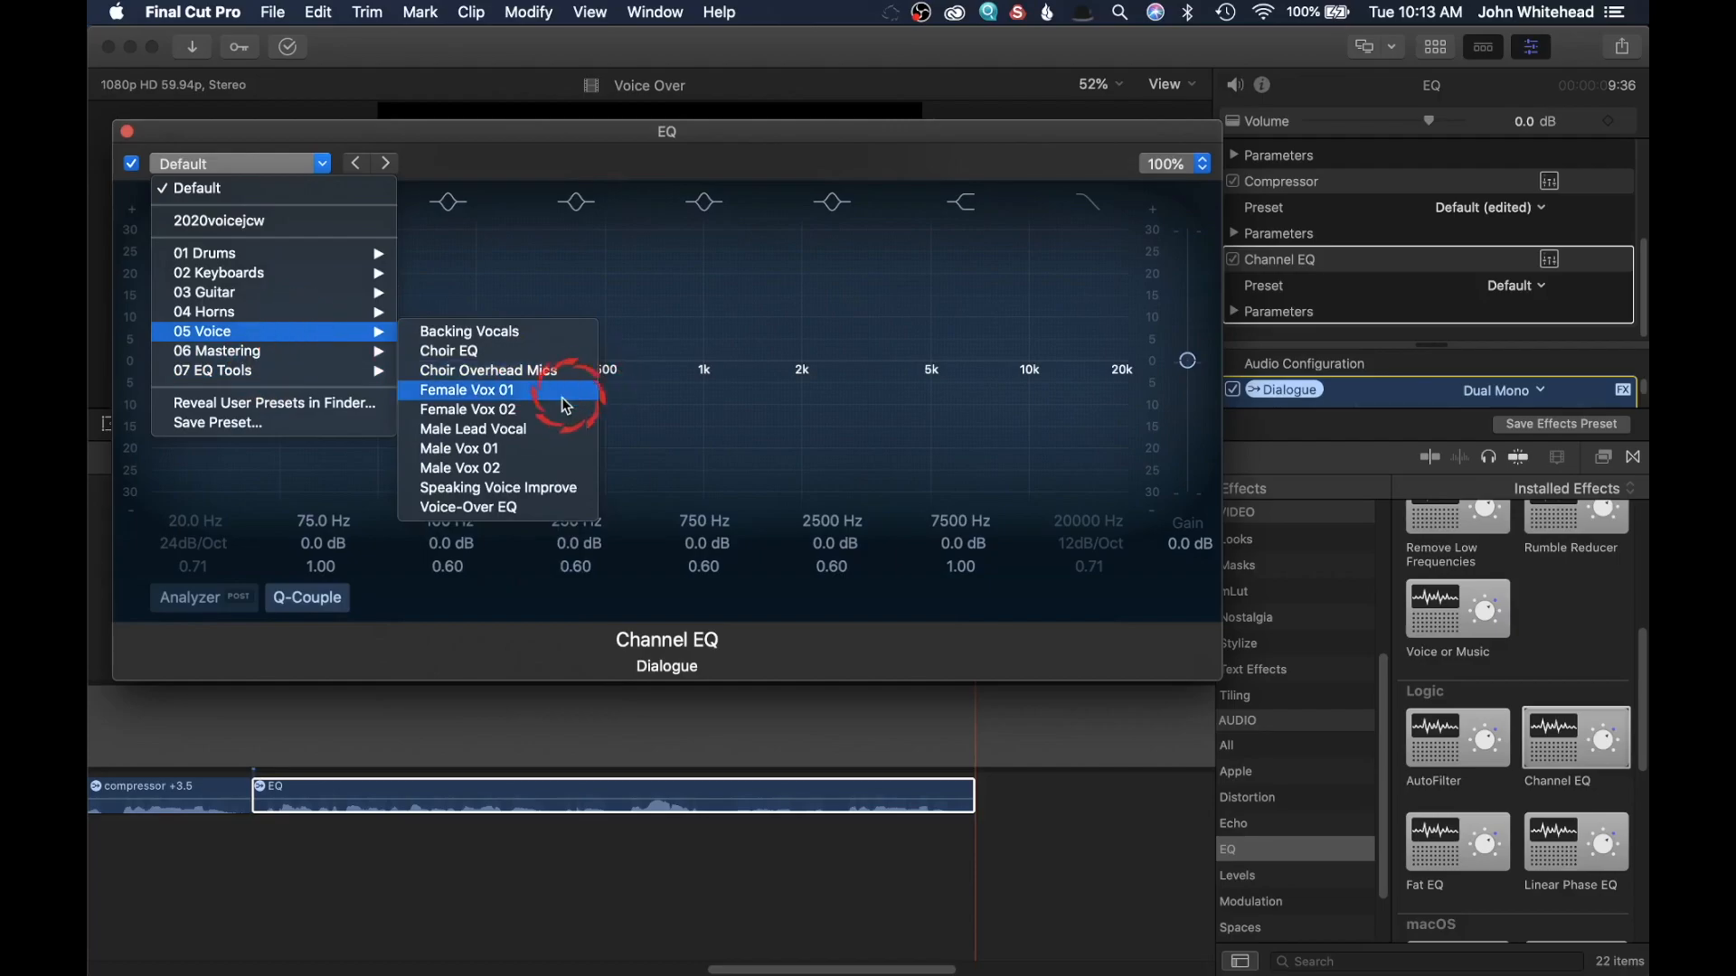
left_click(509, 449)
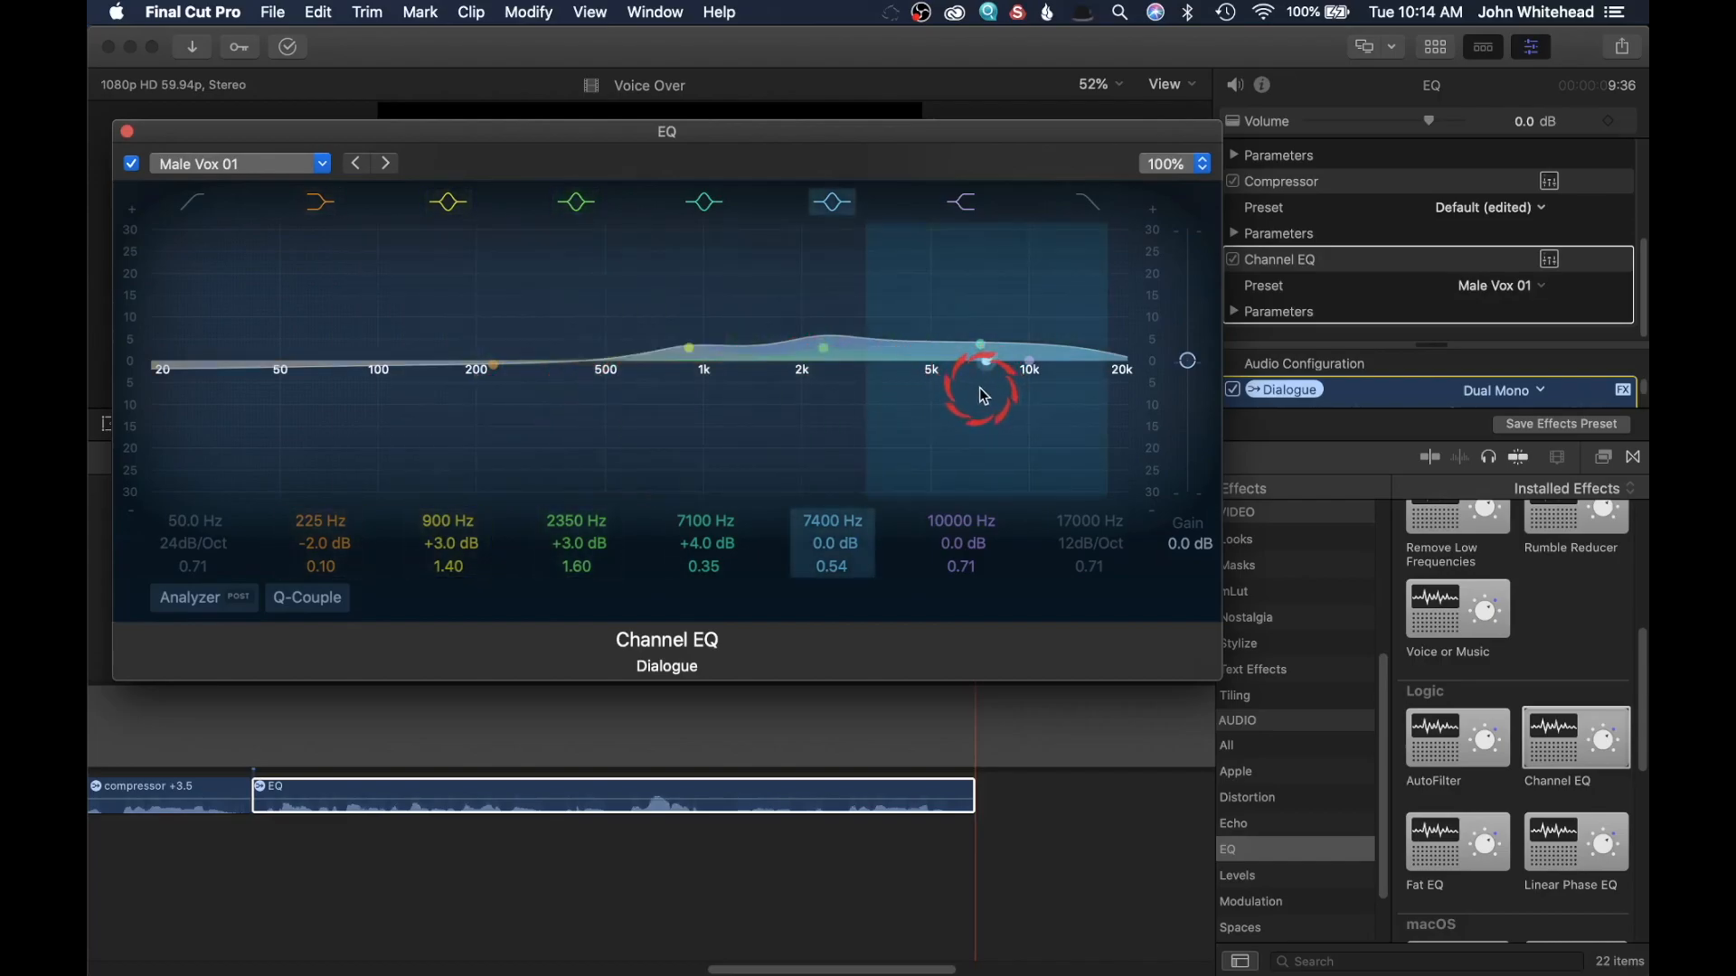
left_click(321, 165)
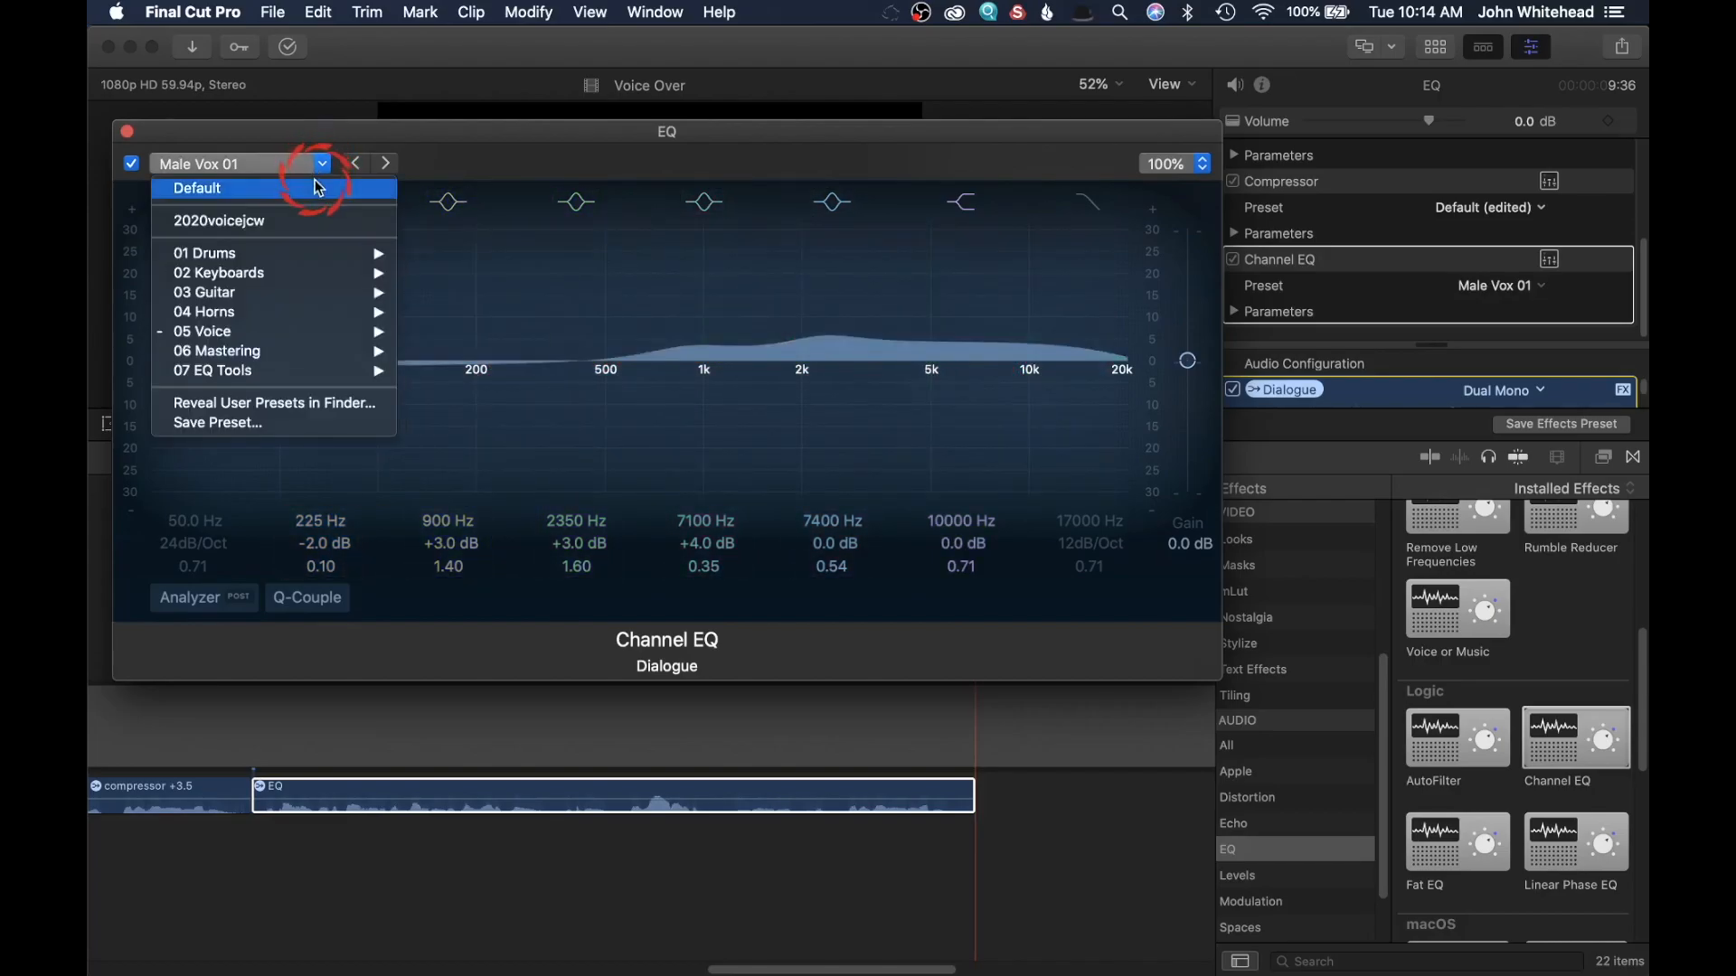
left_click(320, 190)
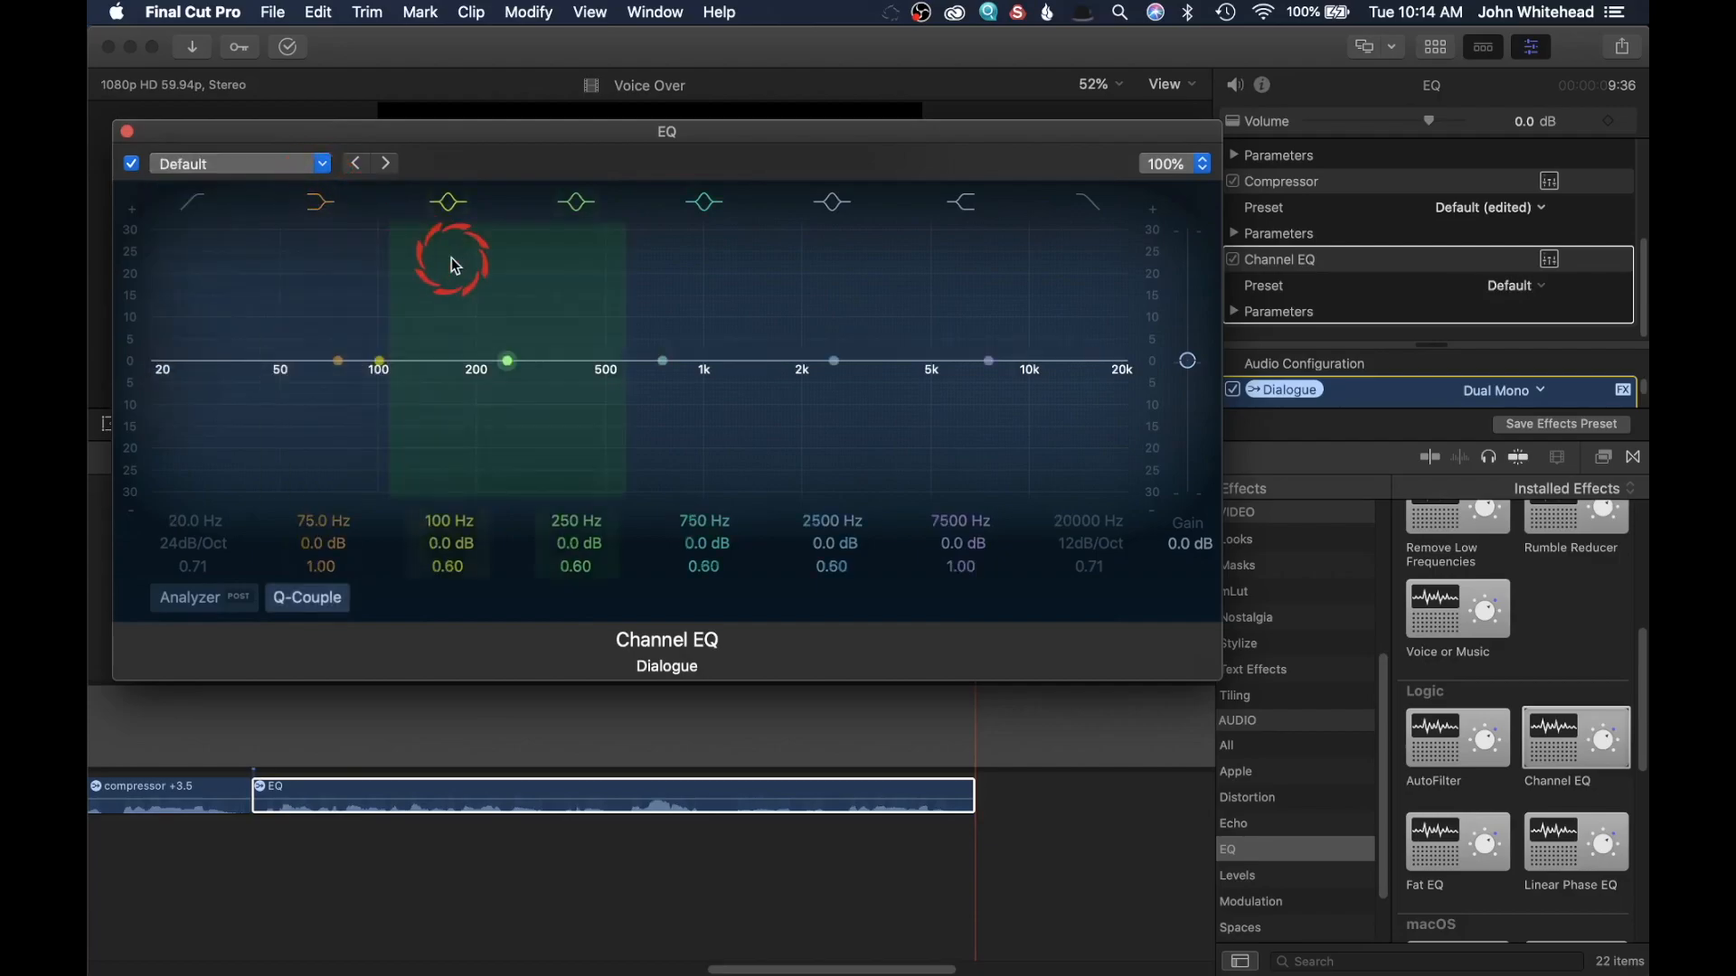
Turn on the Channel EQ Analyzer and play the EQ clip from its start to examine the voice's frequency curve
left_click(170, 670)
left_click(213, 606)
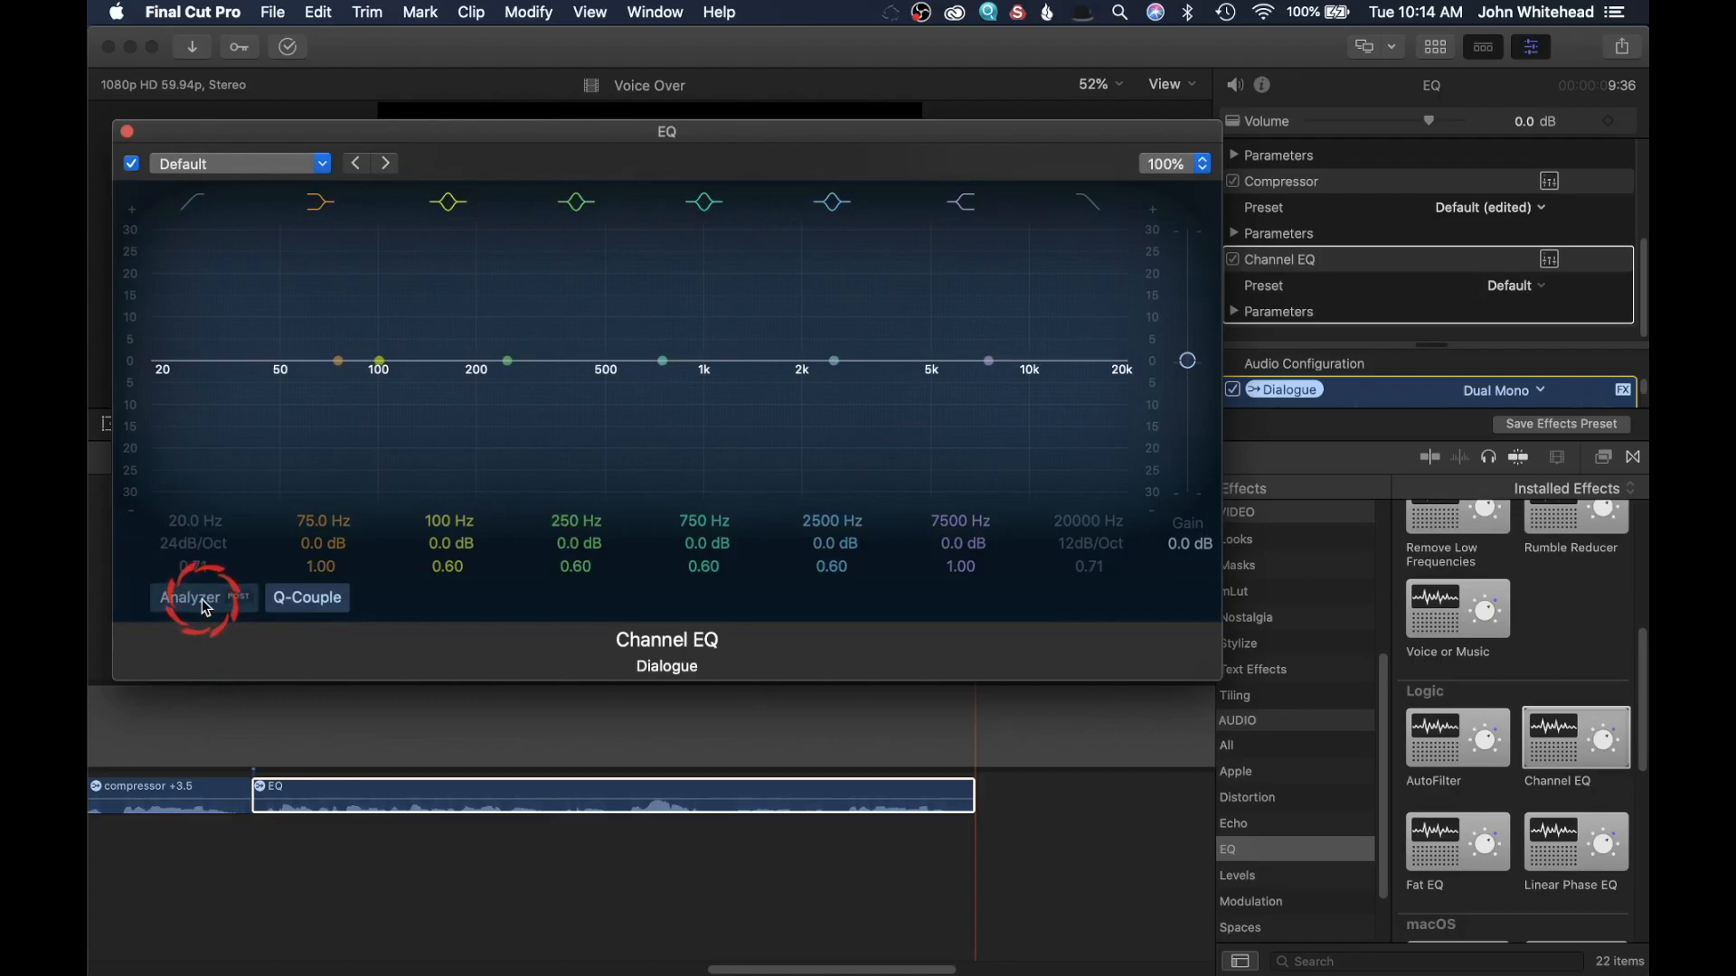
left_click(203, 601)
left_click(324, 793)
left_click(331, 790)
left_click(289, 778)
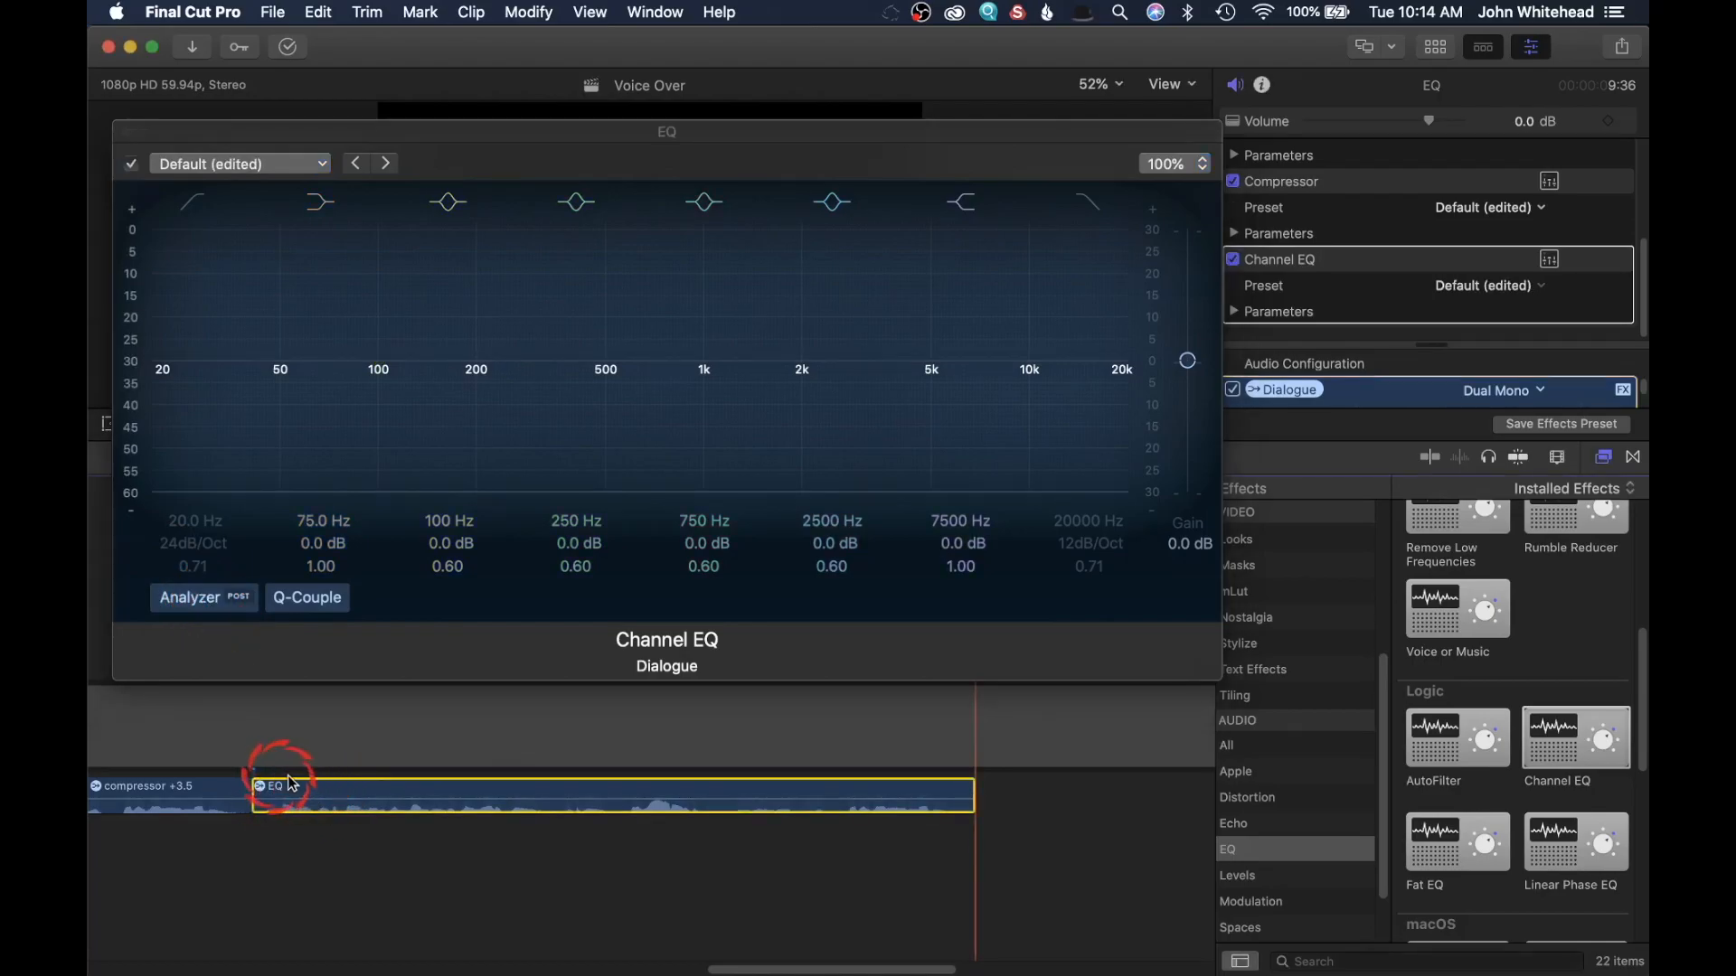
left_click(251, 741)
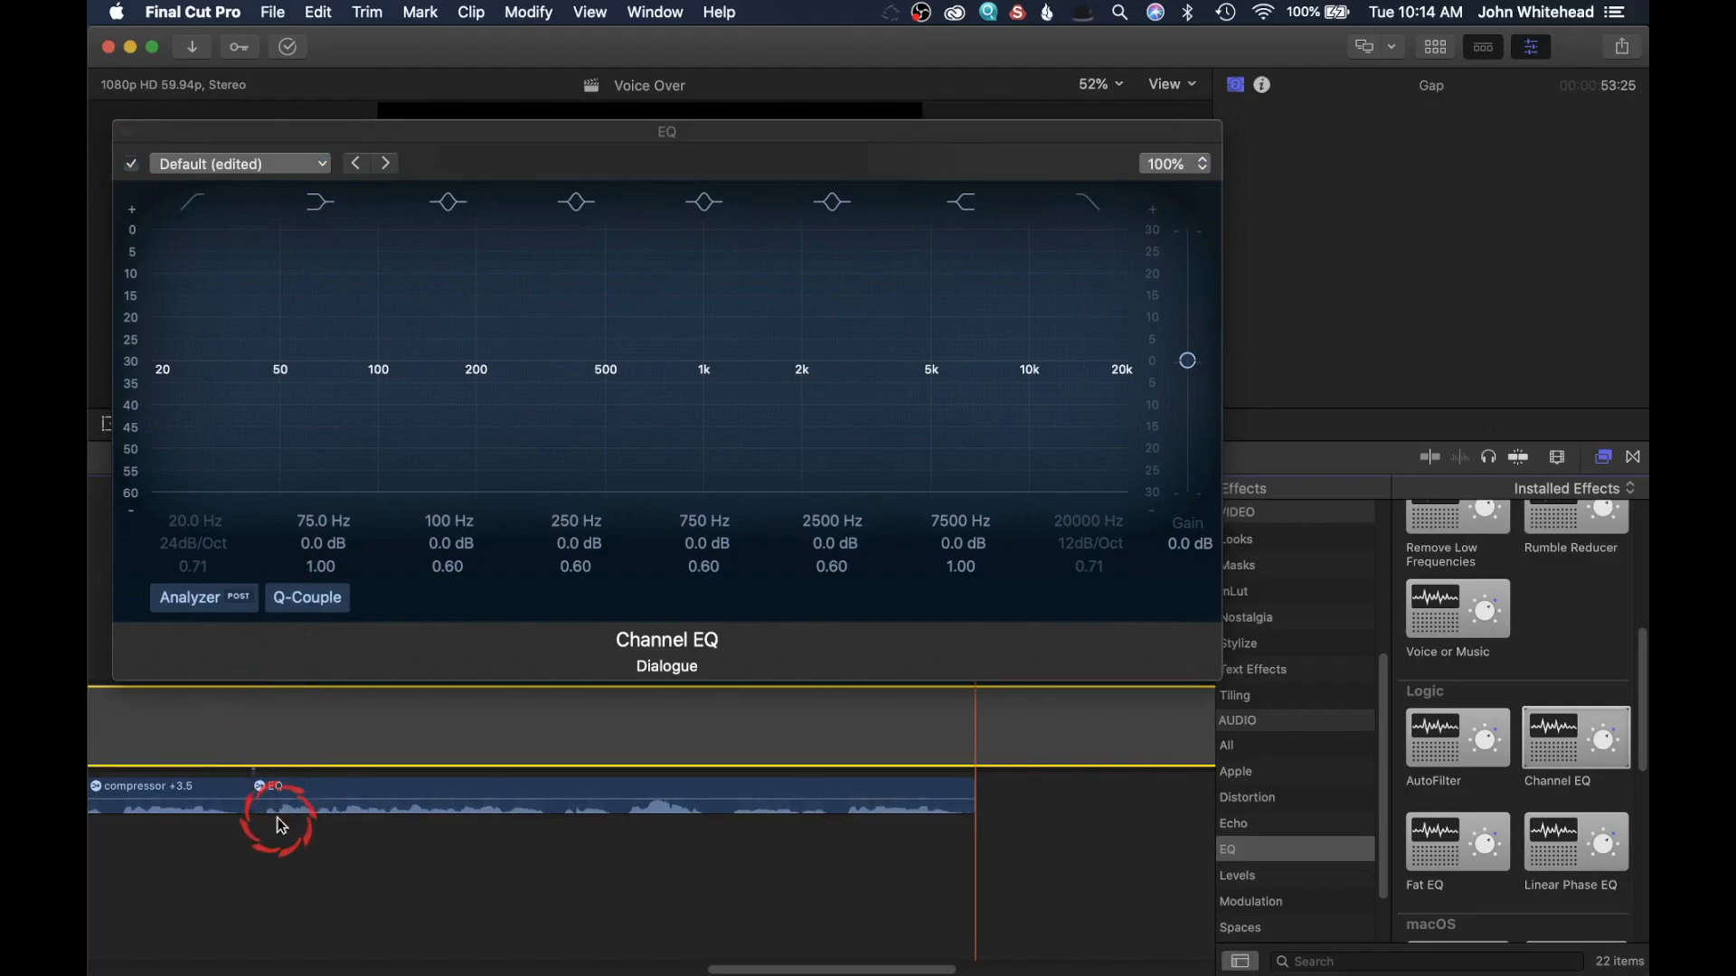
left_click(261, 838)
left_click(310, 783)
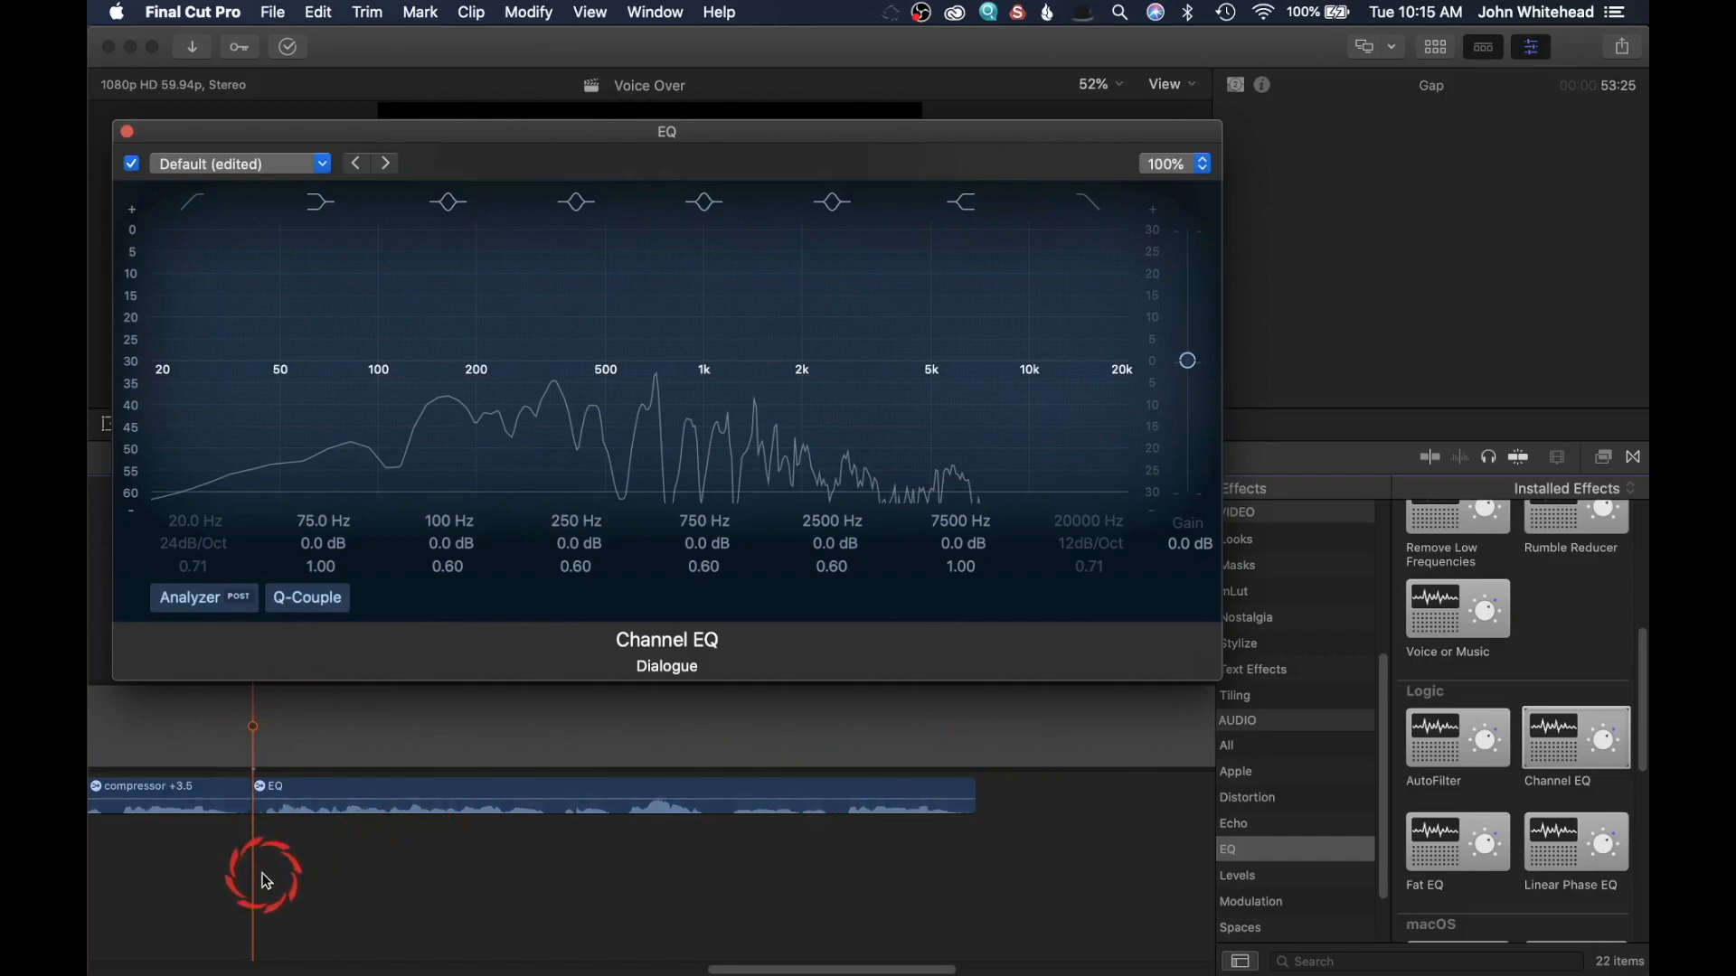
left_click(307, 746)
key("space")
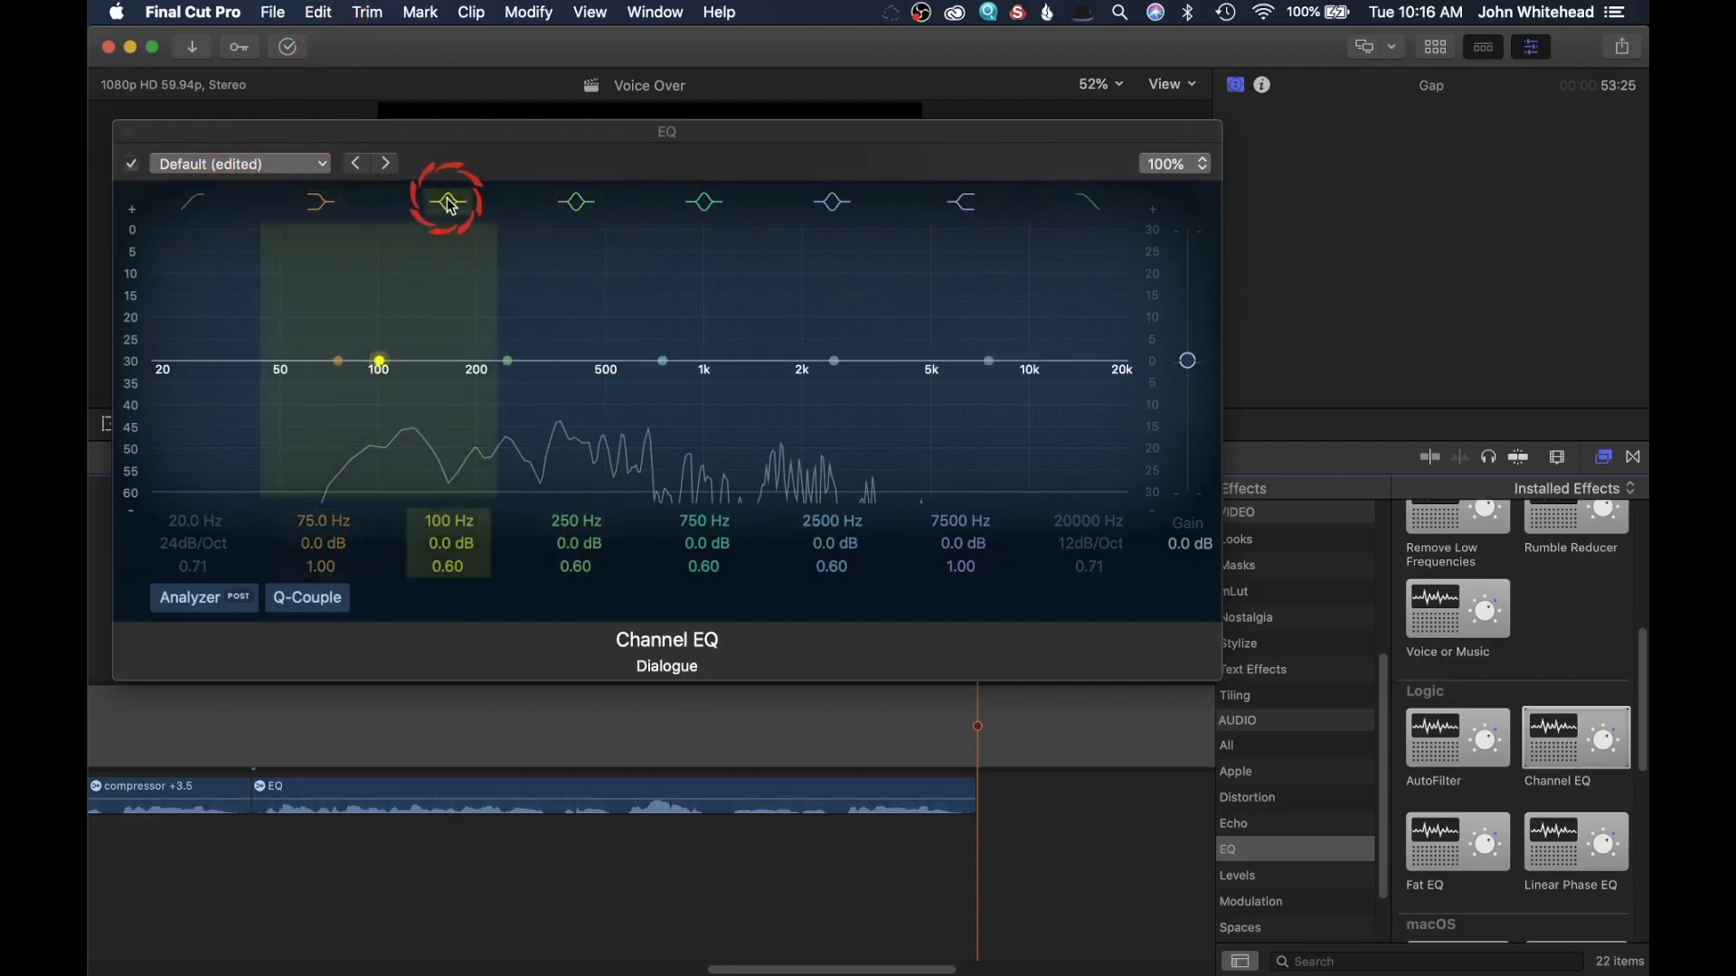
Review the EQ bands from low cut to high cut and turn off the Channel EQ Analyzer
left_click(189, 218)
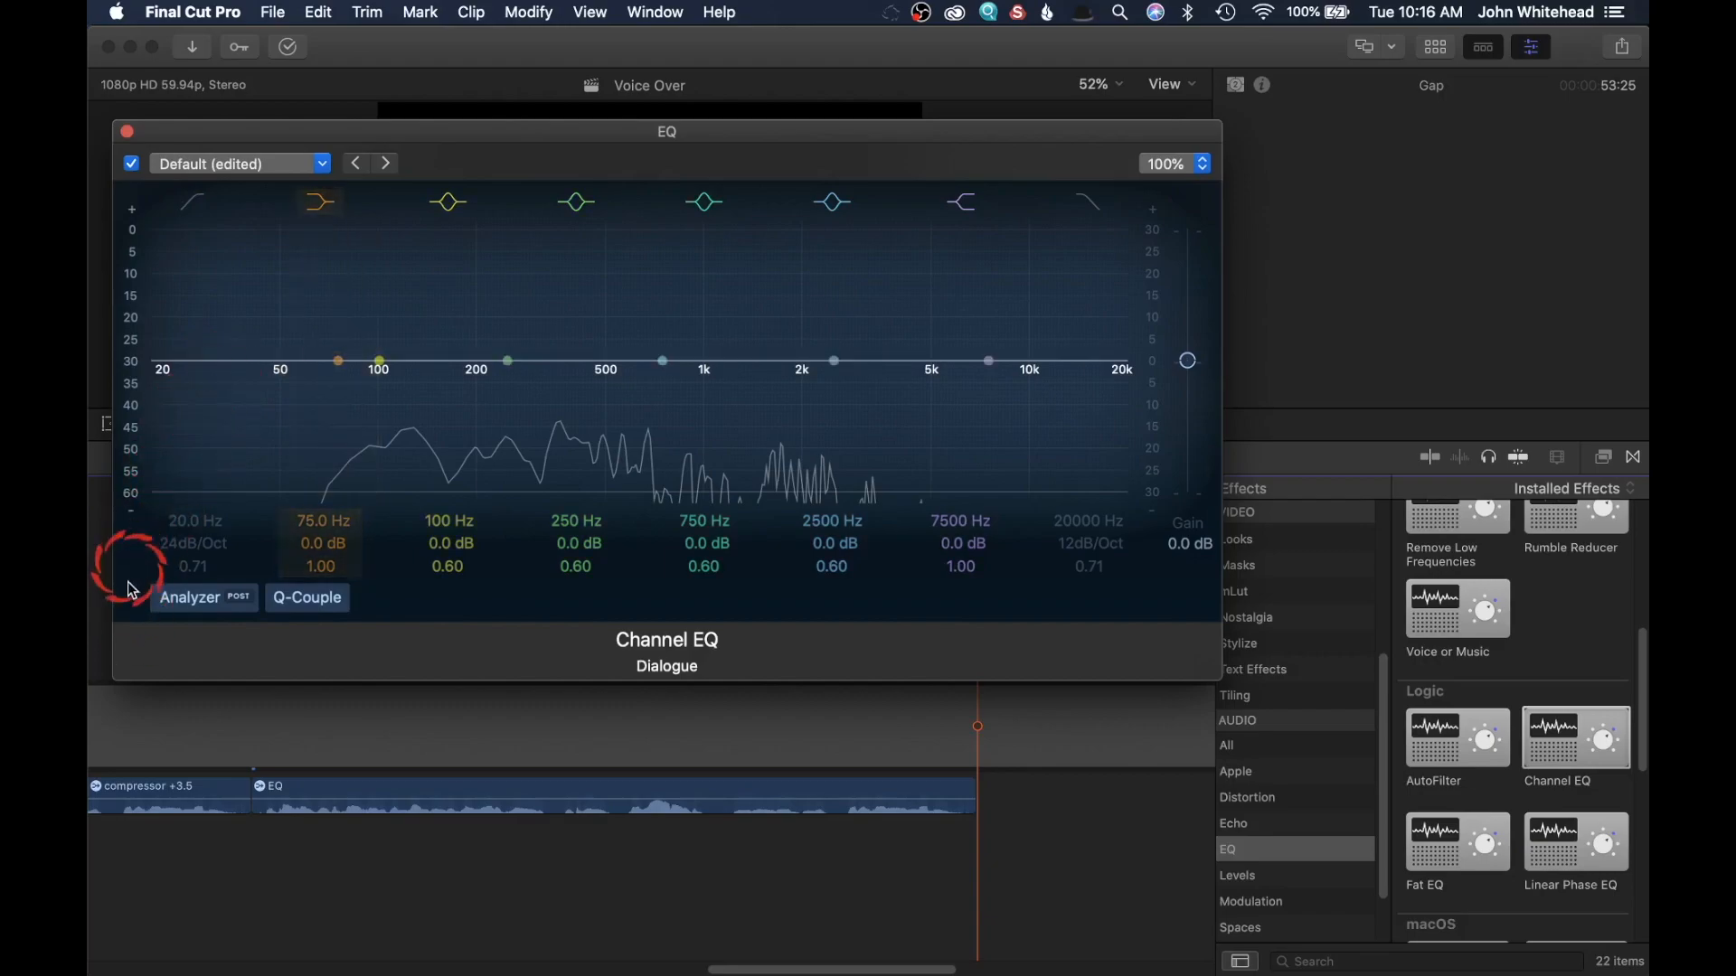
left_click(583, 423)
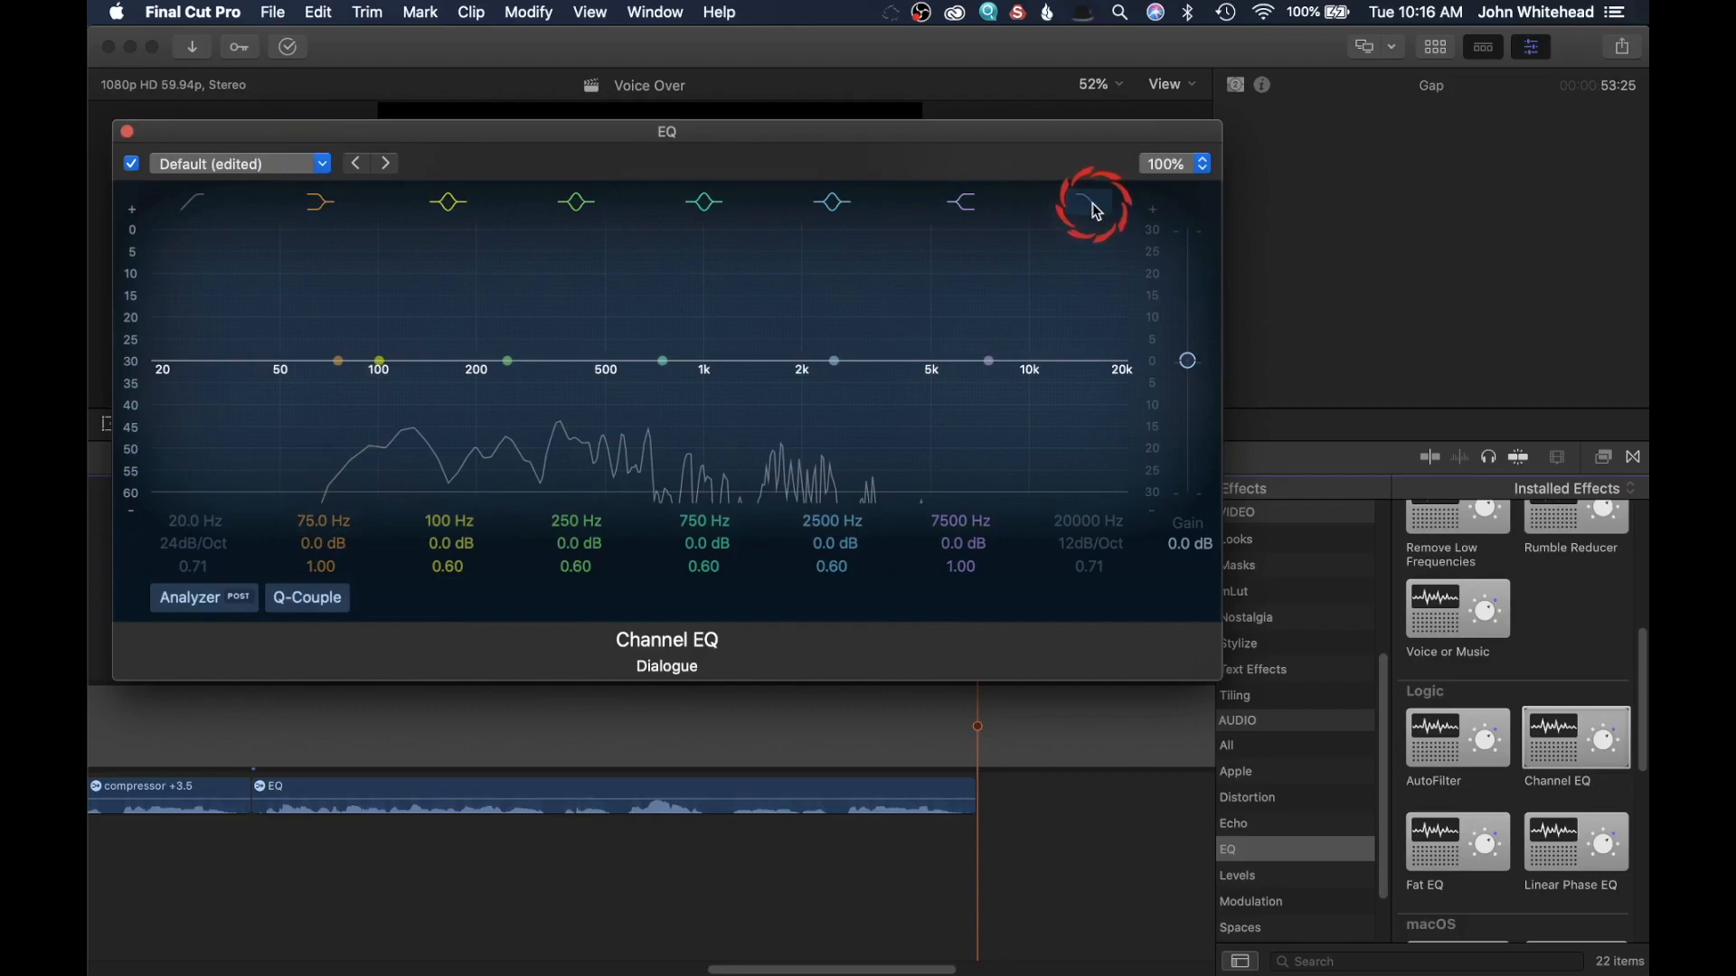
left_click(184, 598)
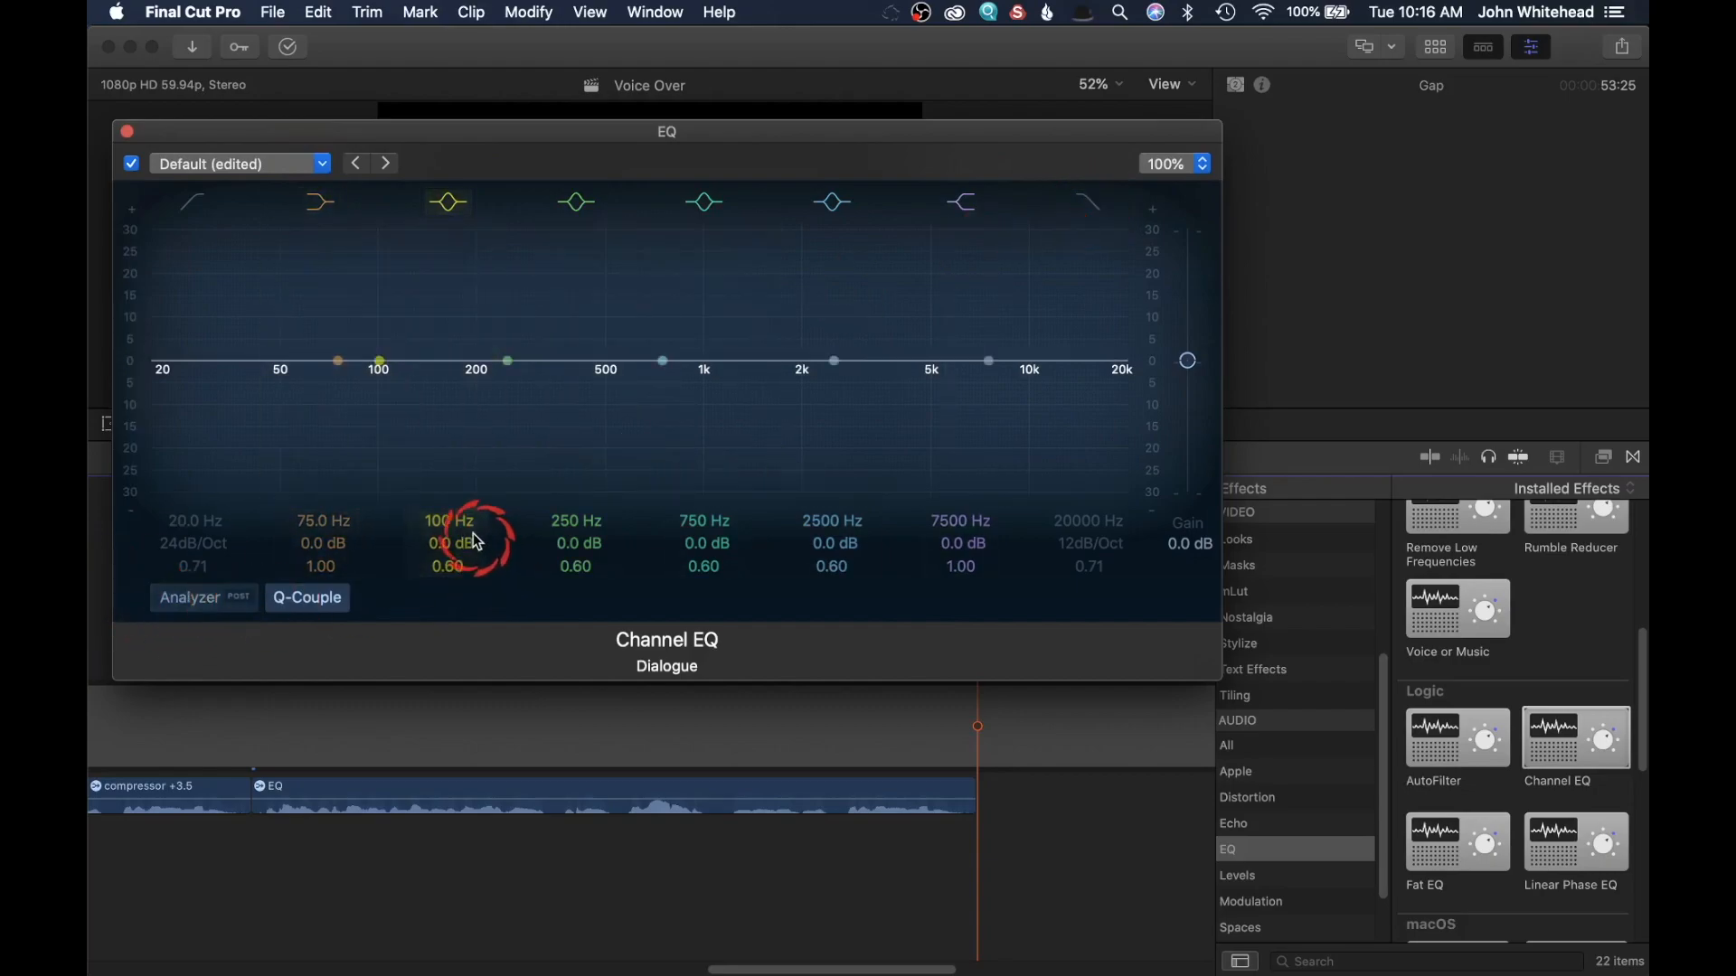
Try the low cut and high cut bands in Channel EQ and turn both back off
left_click(193, 201)
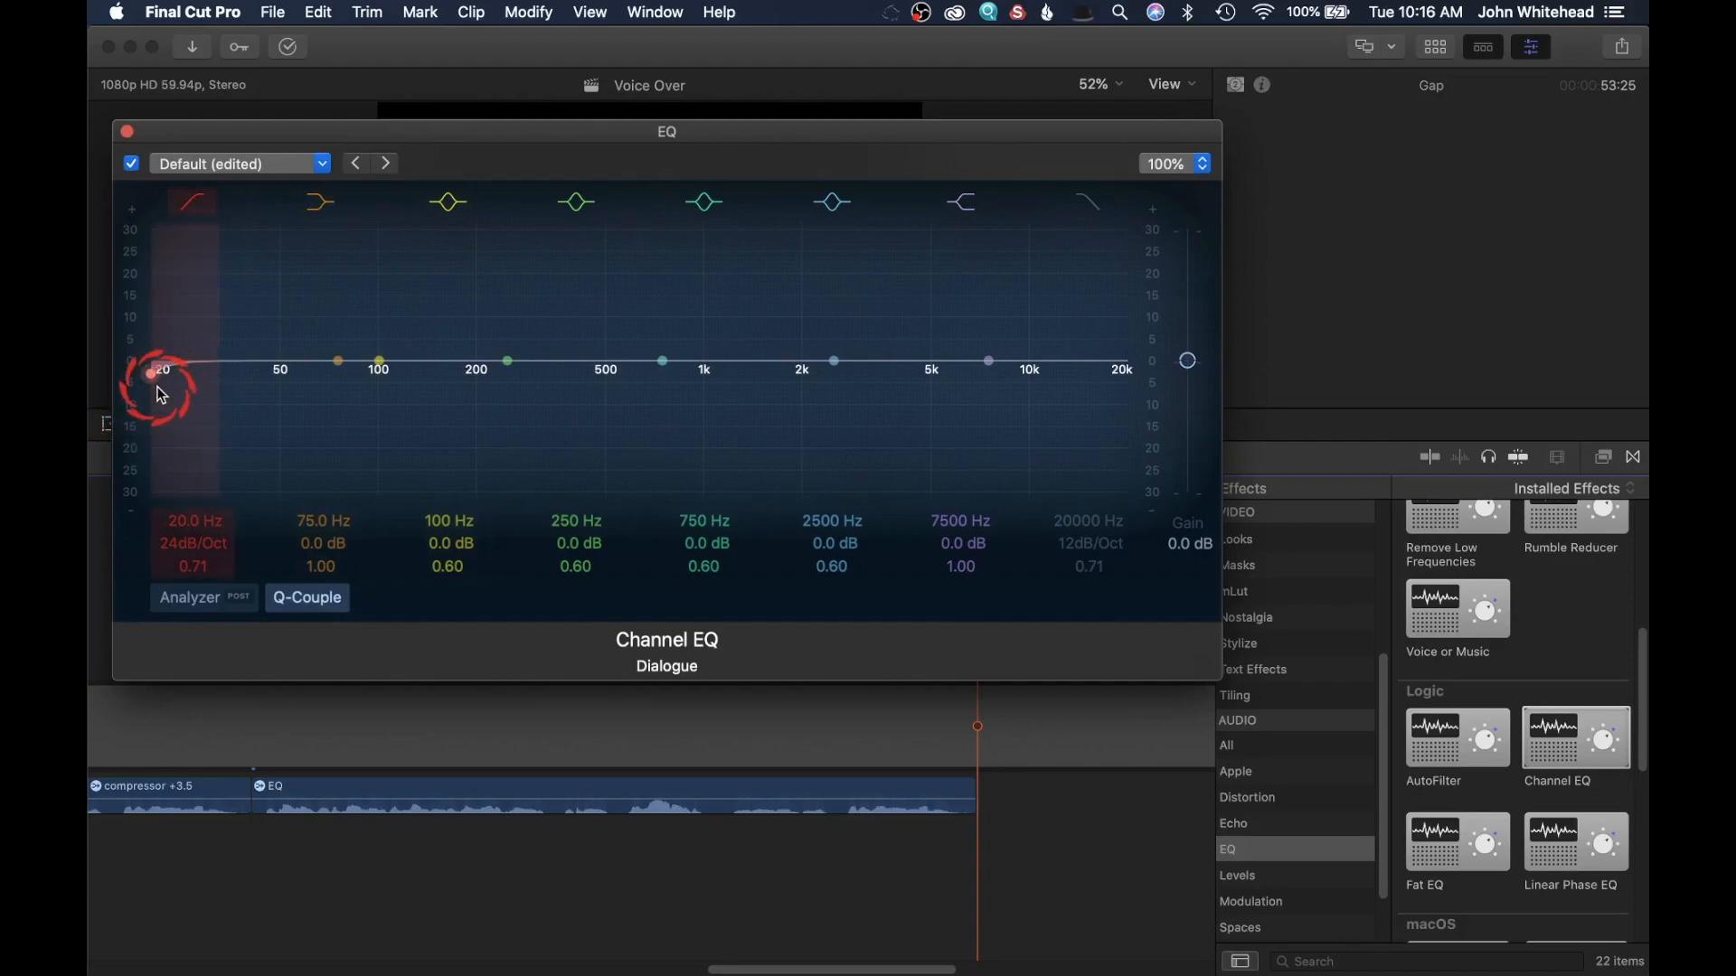
left_click(1091, 204)
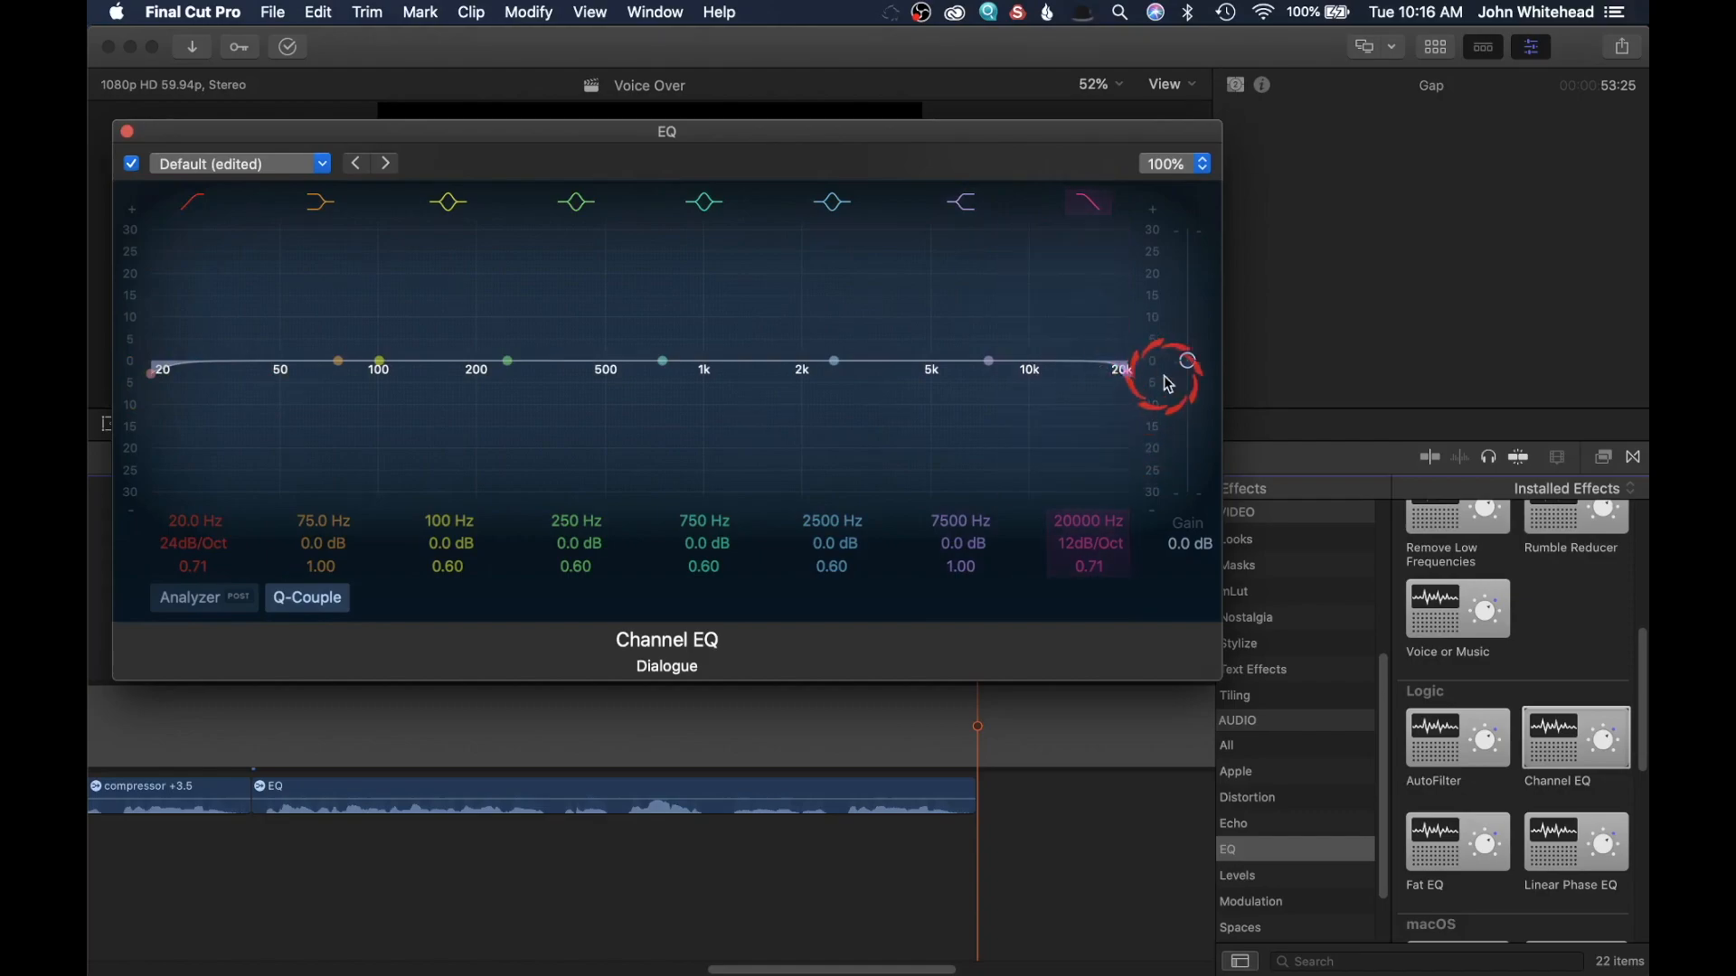
mouse_move(177, 404)
left_mouse_down()
mouse_move(144, 403)
mouse_move(155, 376)
mouse_move(226, 376)
mouse_move(109, 434)
mouse_move(193, 438)
mouse_move(179, 410)
left_mouse_up()
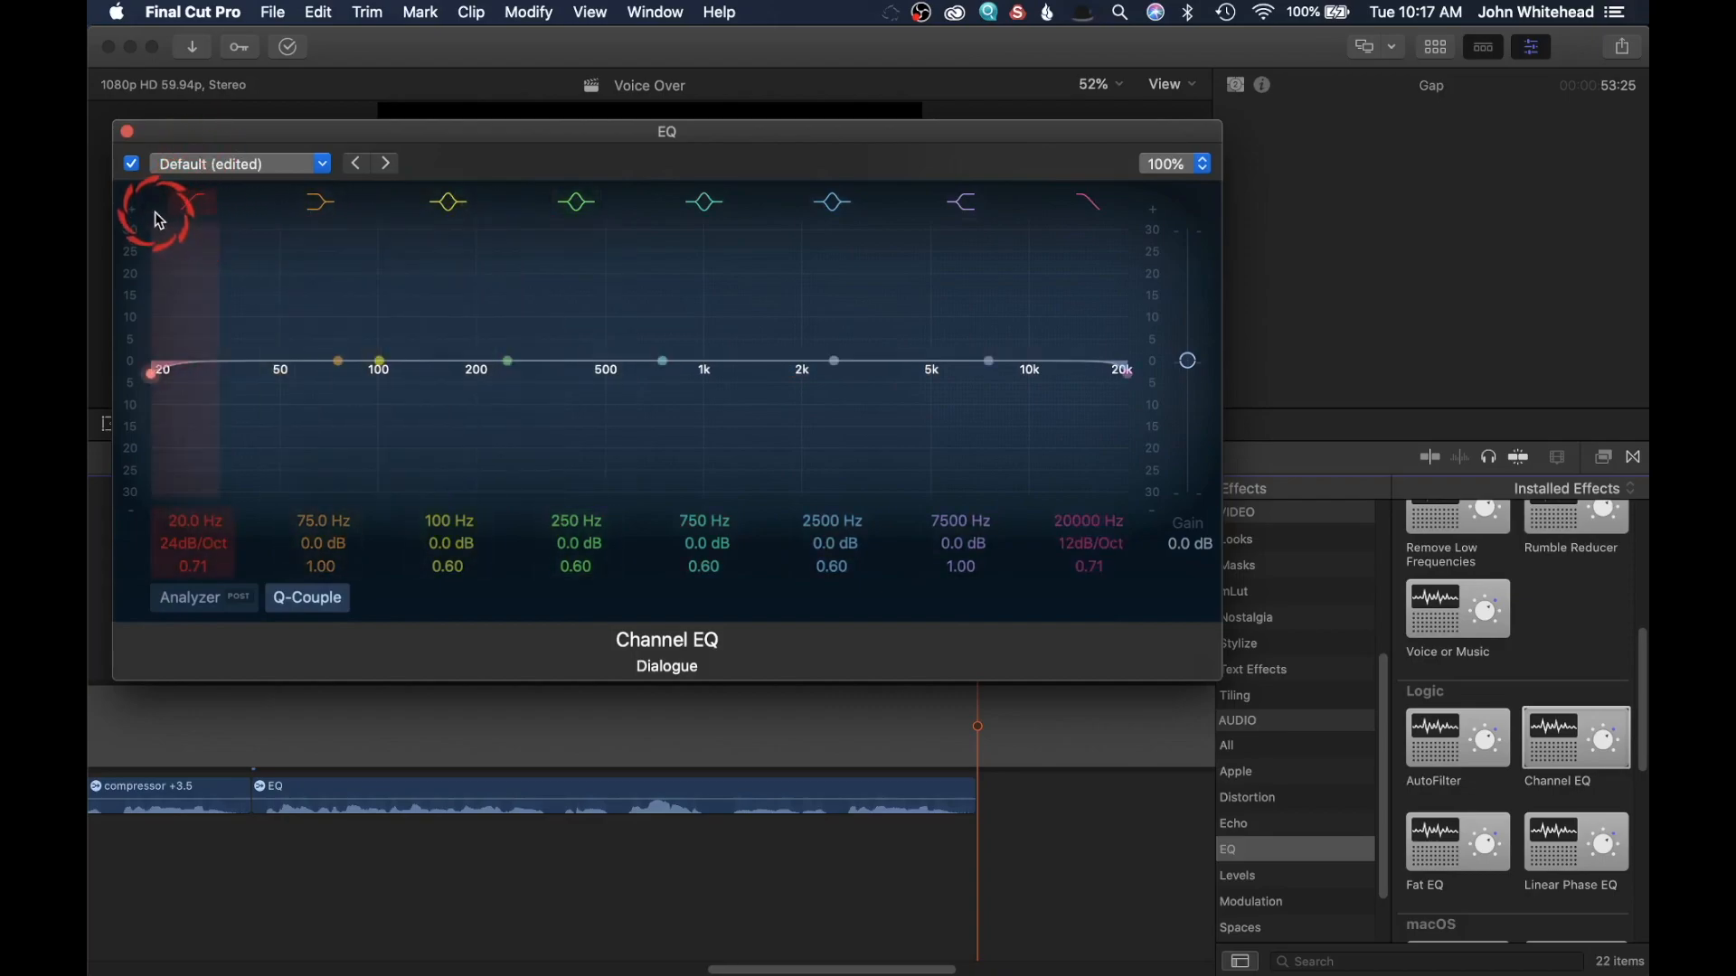
left_click(186, 206)
left_click(1091, 204)
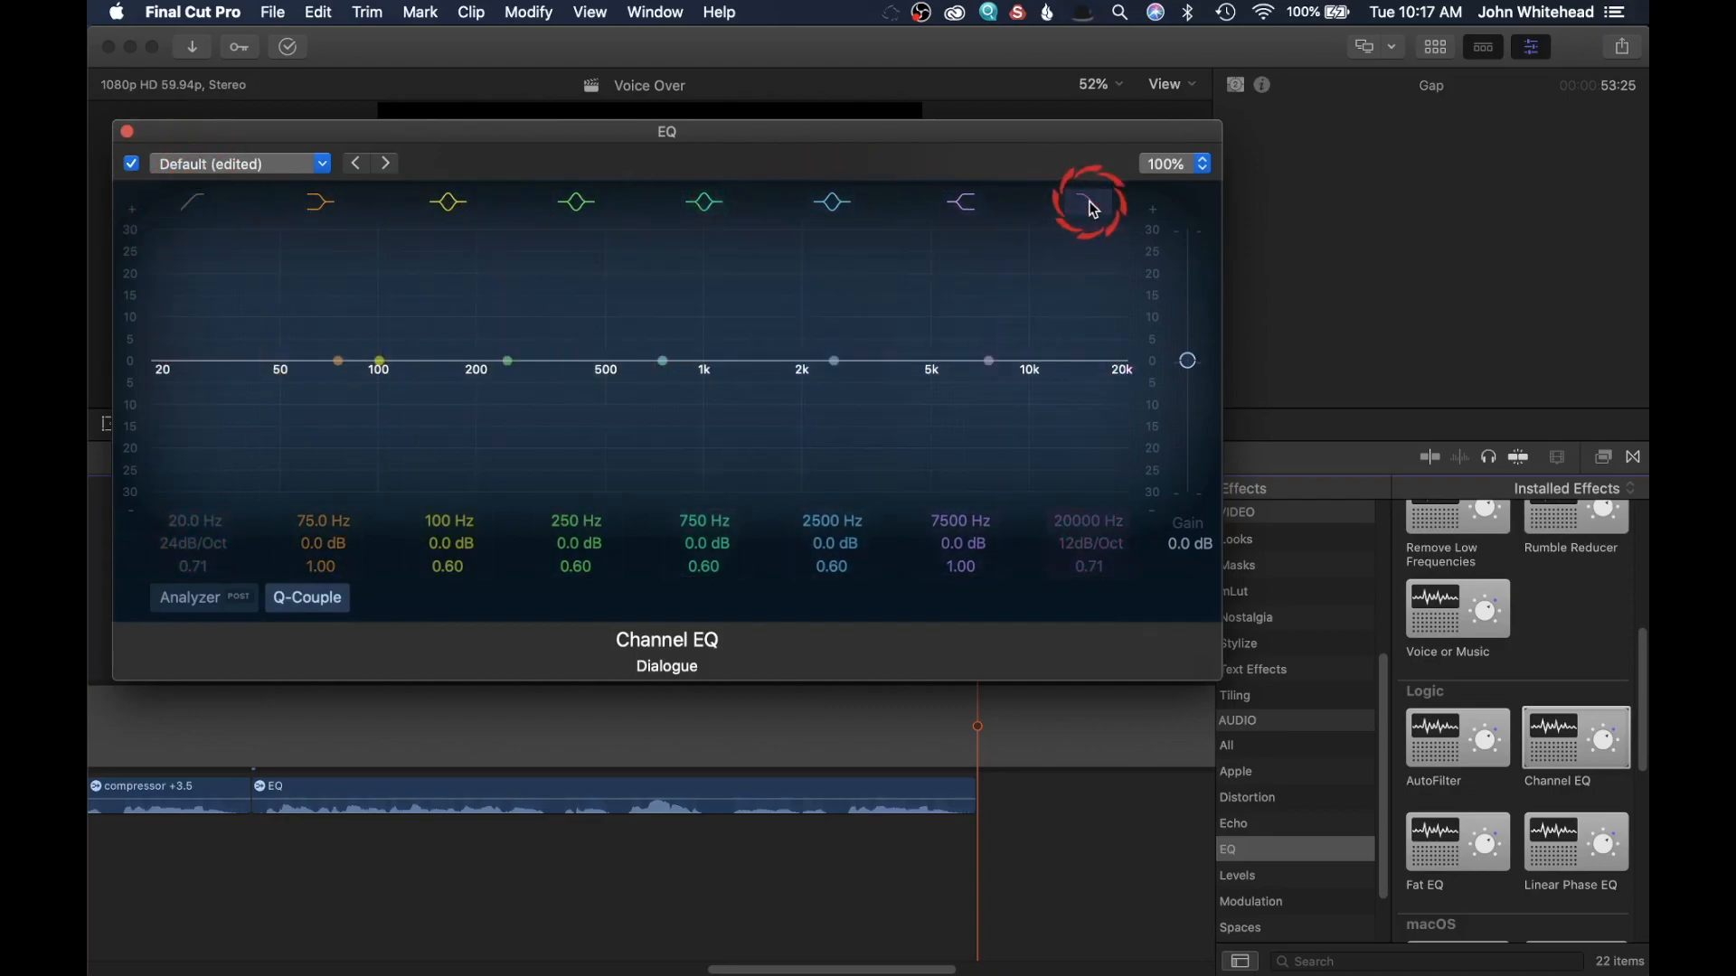
Try switching the 75 Hz and 100 Hz bands off and on in Channel EQ
left_click(328, 215)
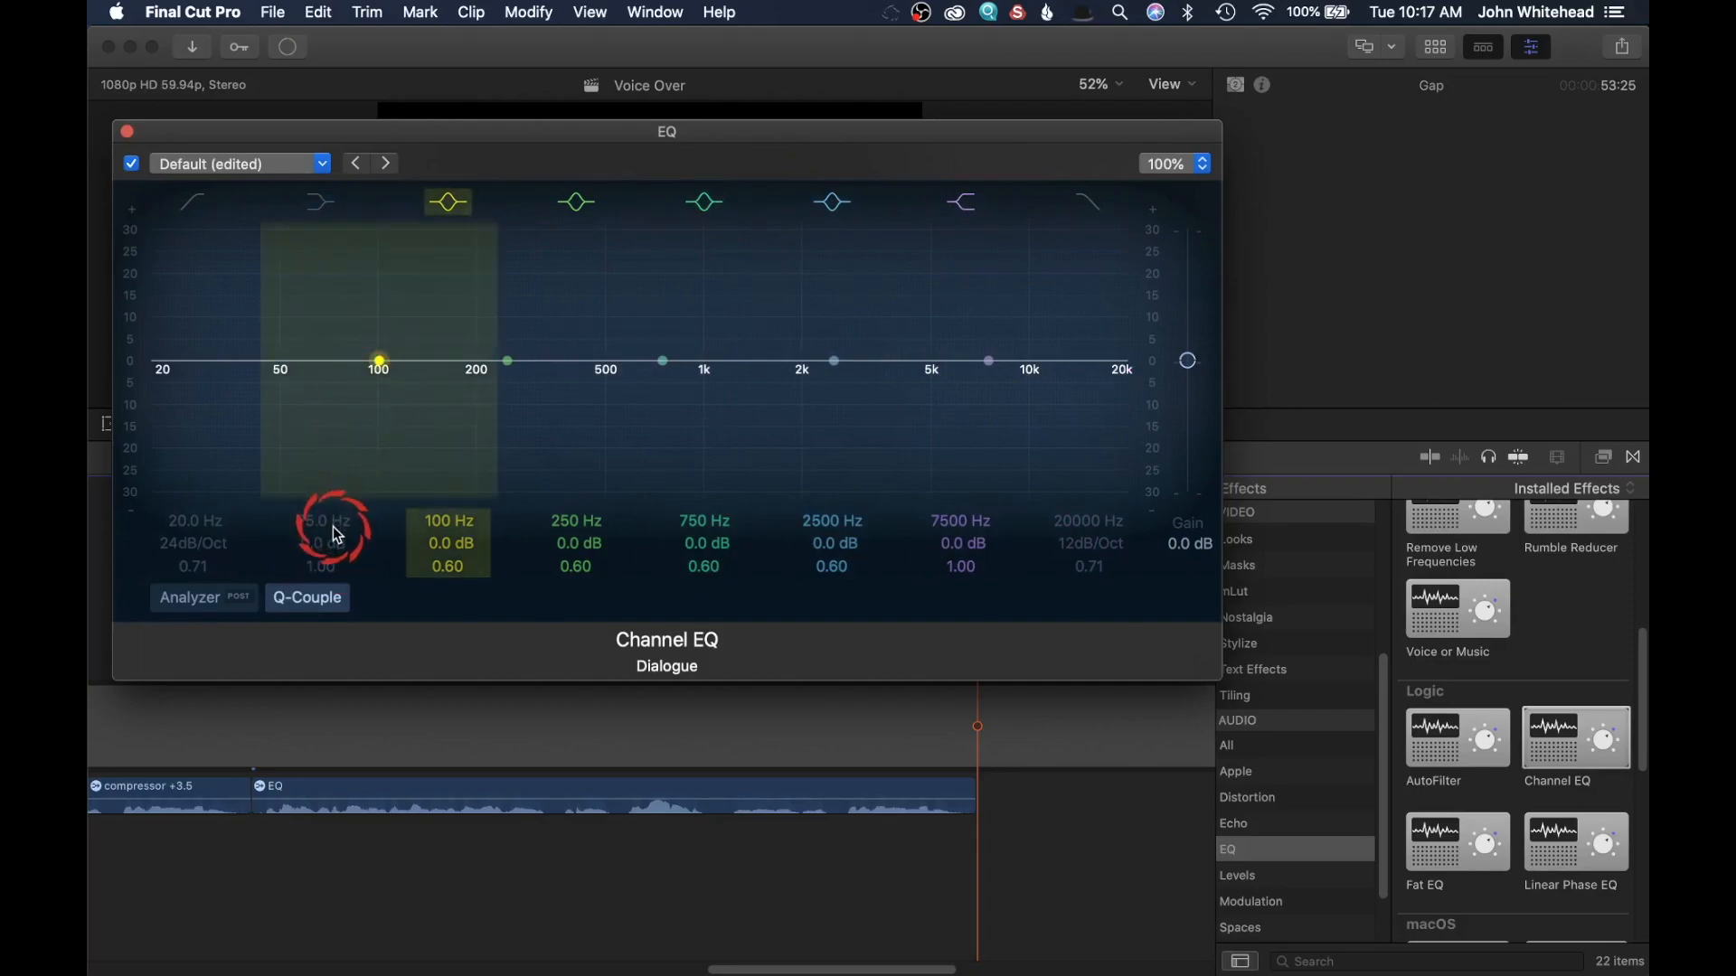
left_click(312, 207)
left_click(459, 207)
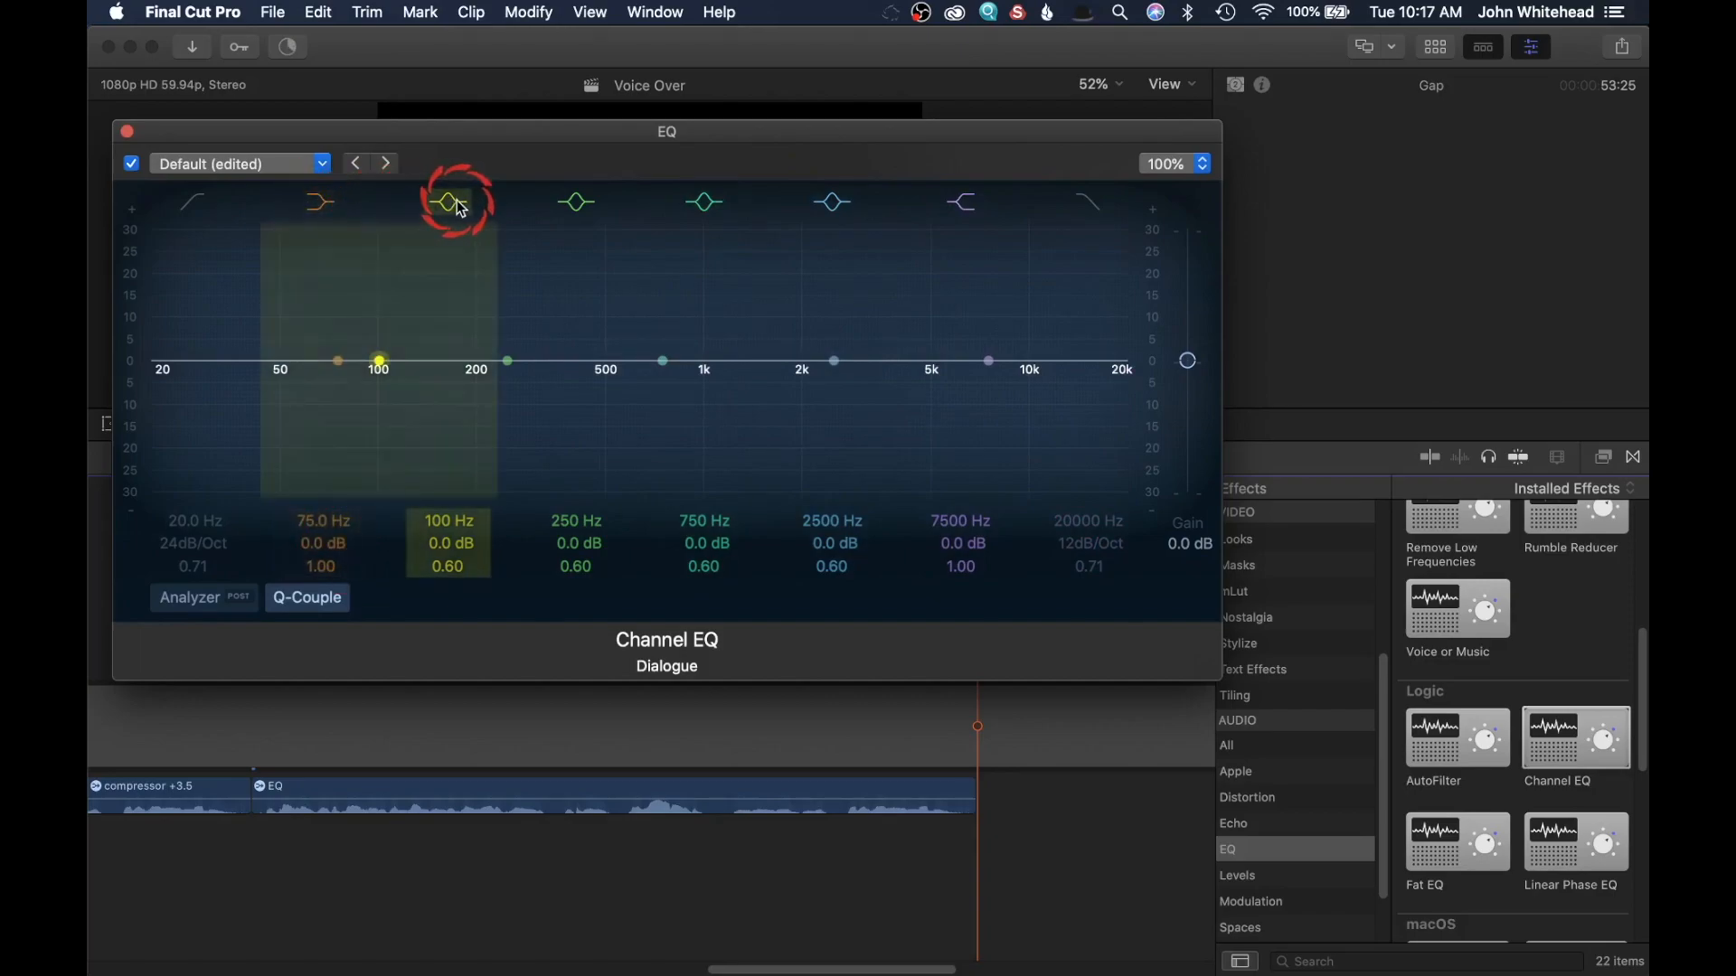
left_click(460, 208)
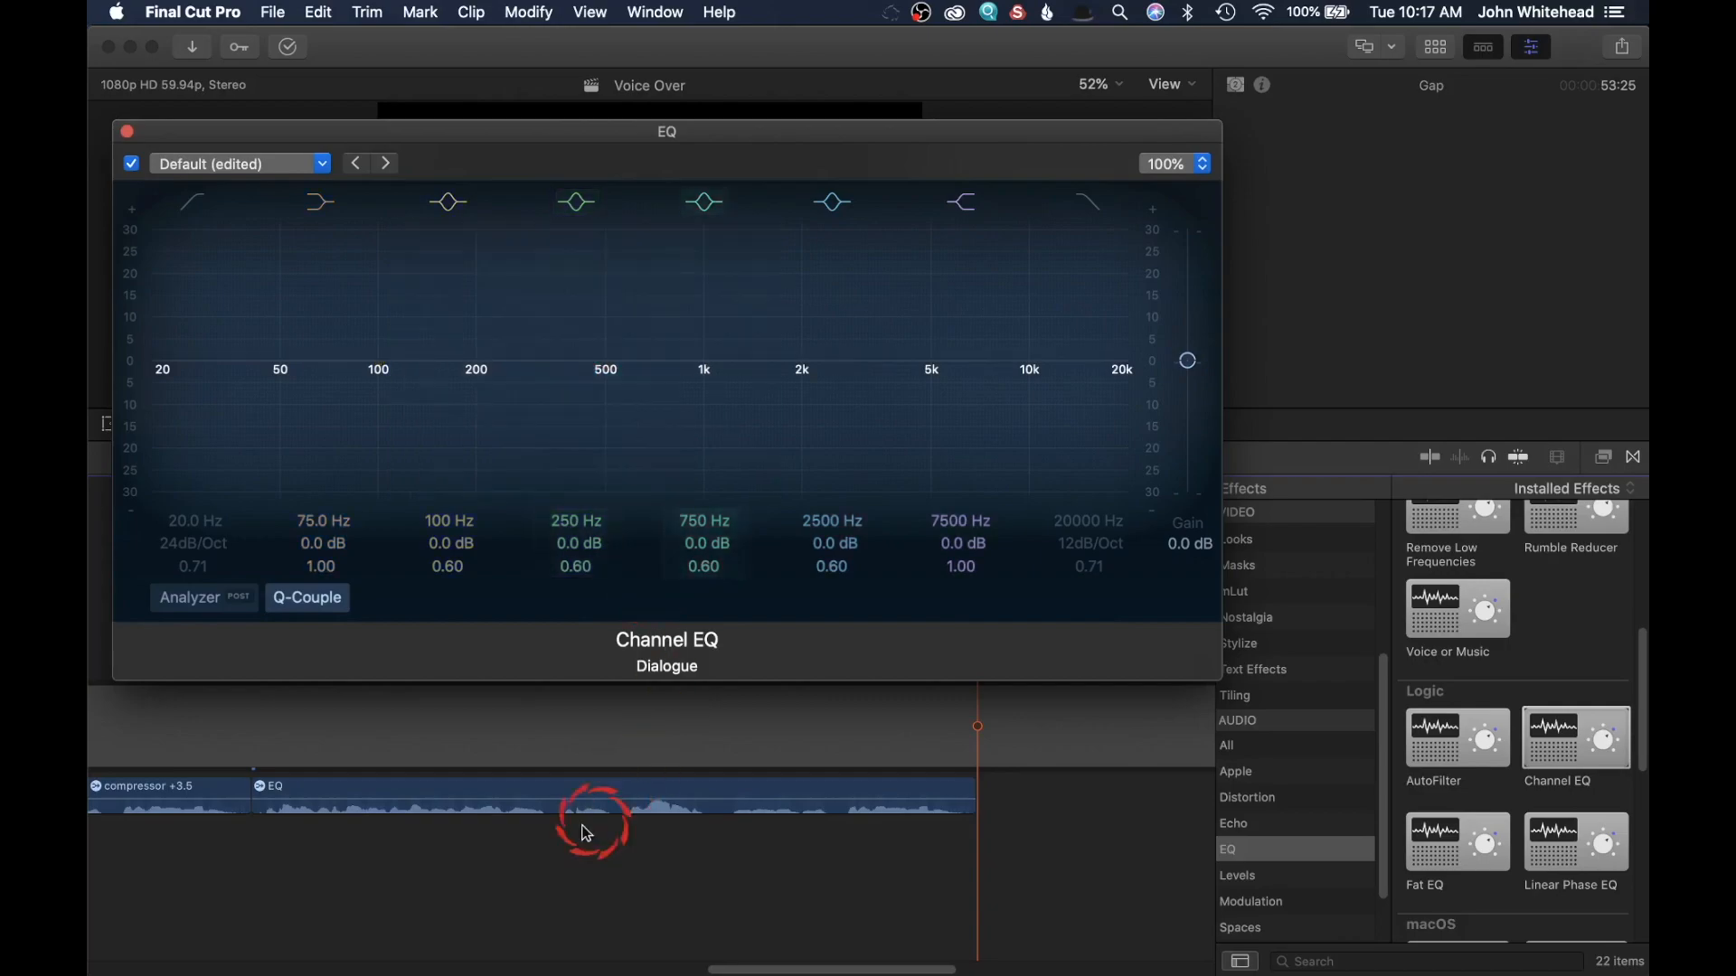
Play the EQ clip and boost the Channel EQ lows: 75 Hz by 5.5 dB, 102 Hz by 6.5 dB, 255 Hz by 3 dB
left_click(461, 792)
left_click(460, 787)
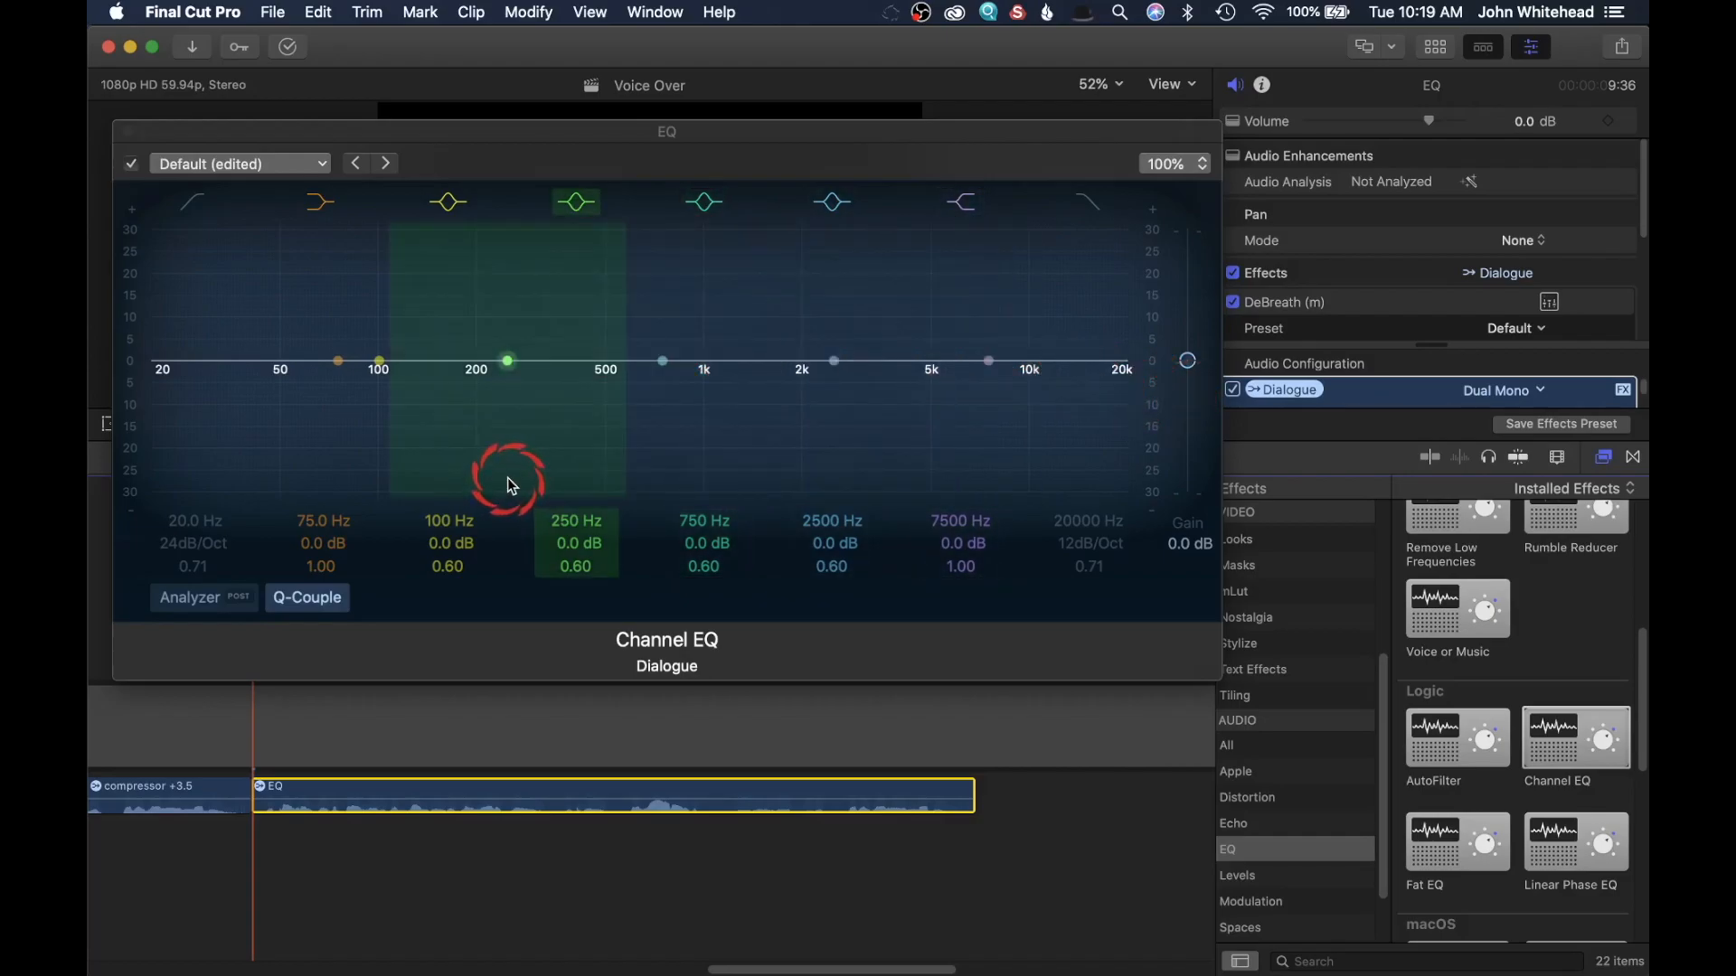
key("space")
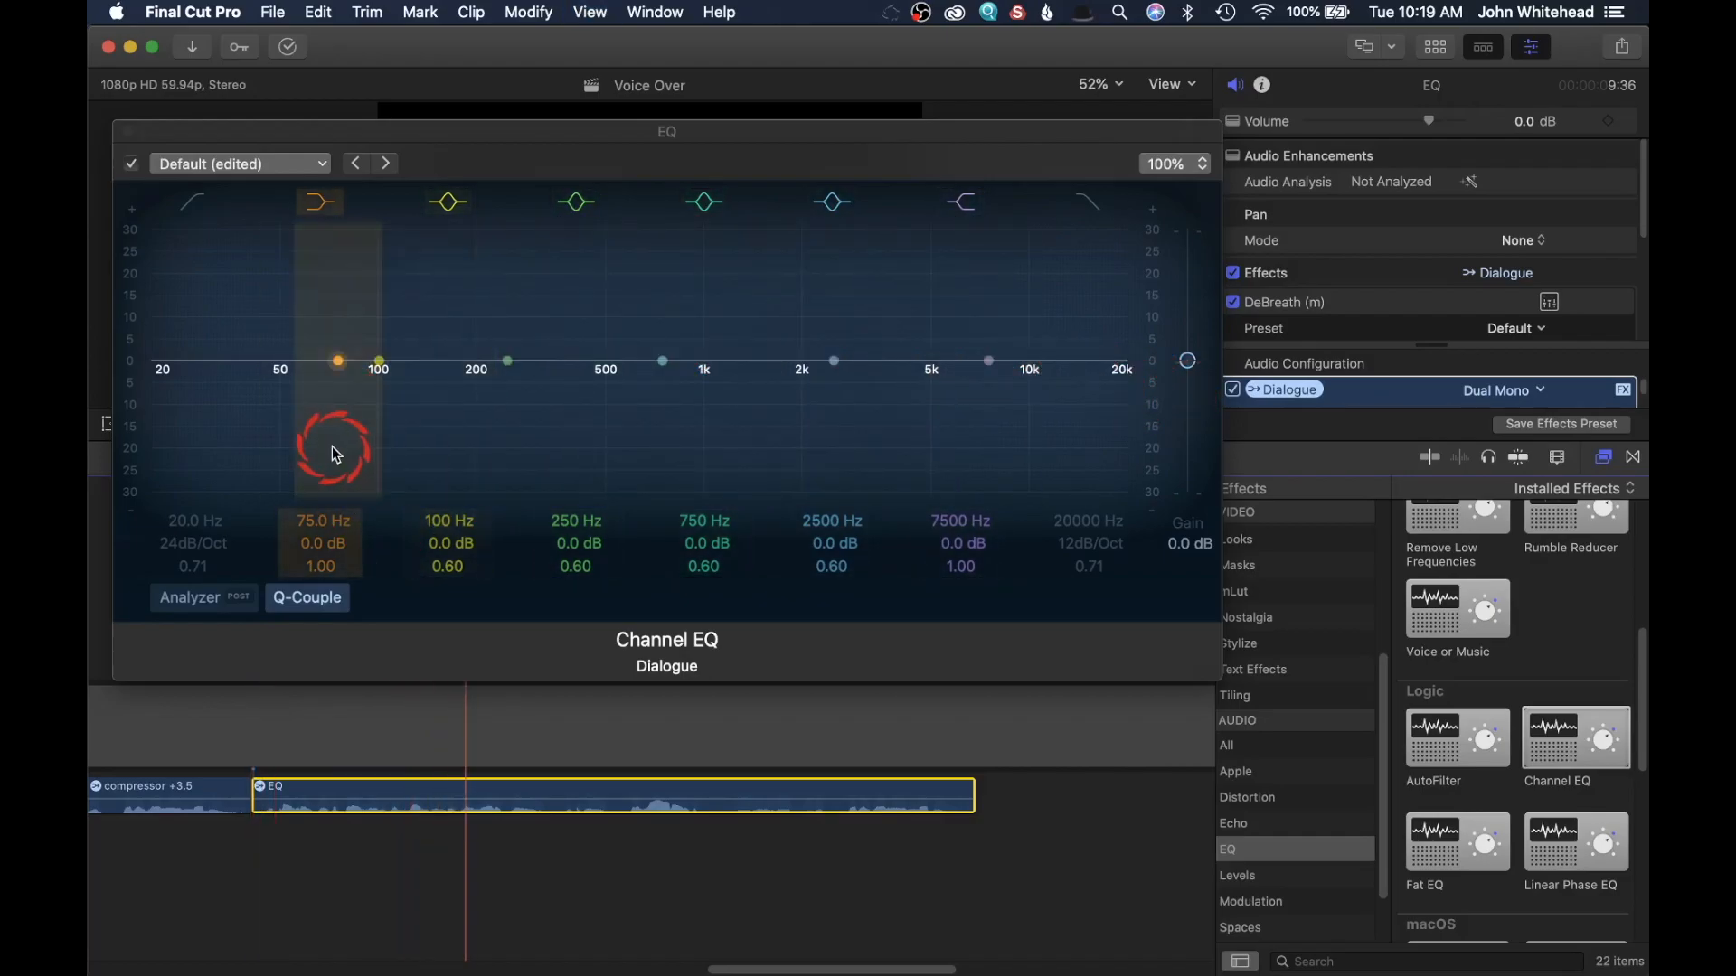
left_click_drag(342, 366, 382, 332)
left_click_drag(507, 362, 515, 353)
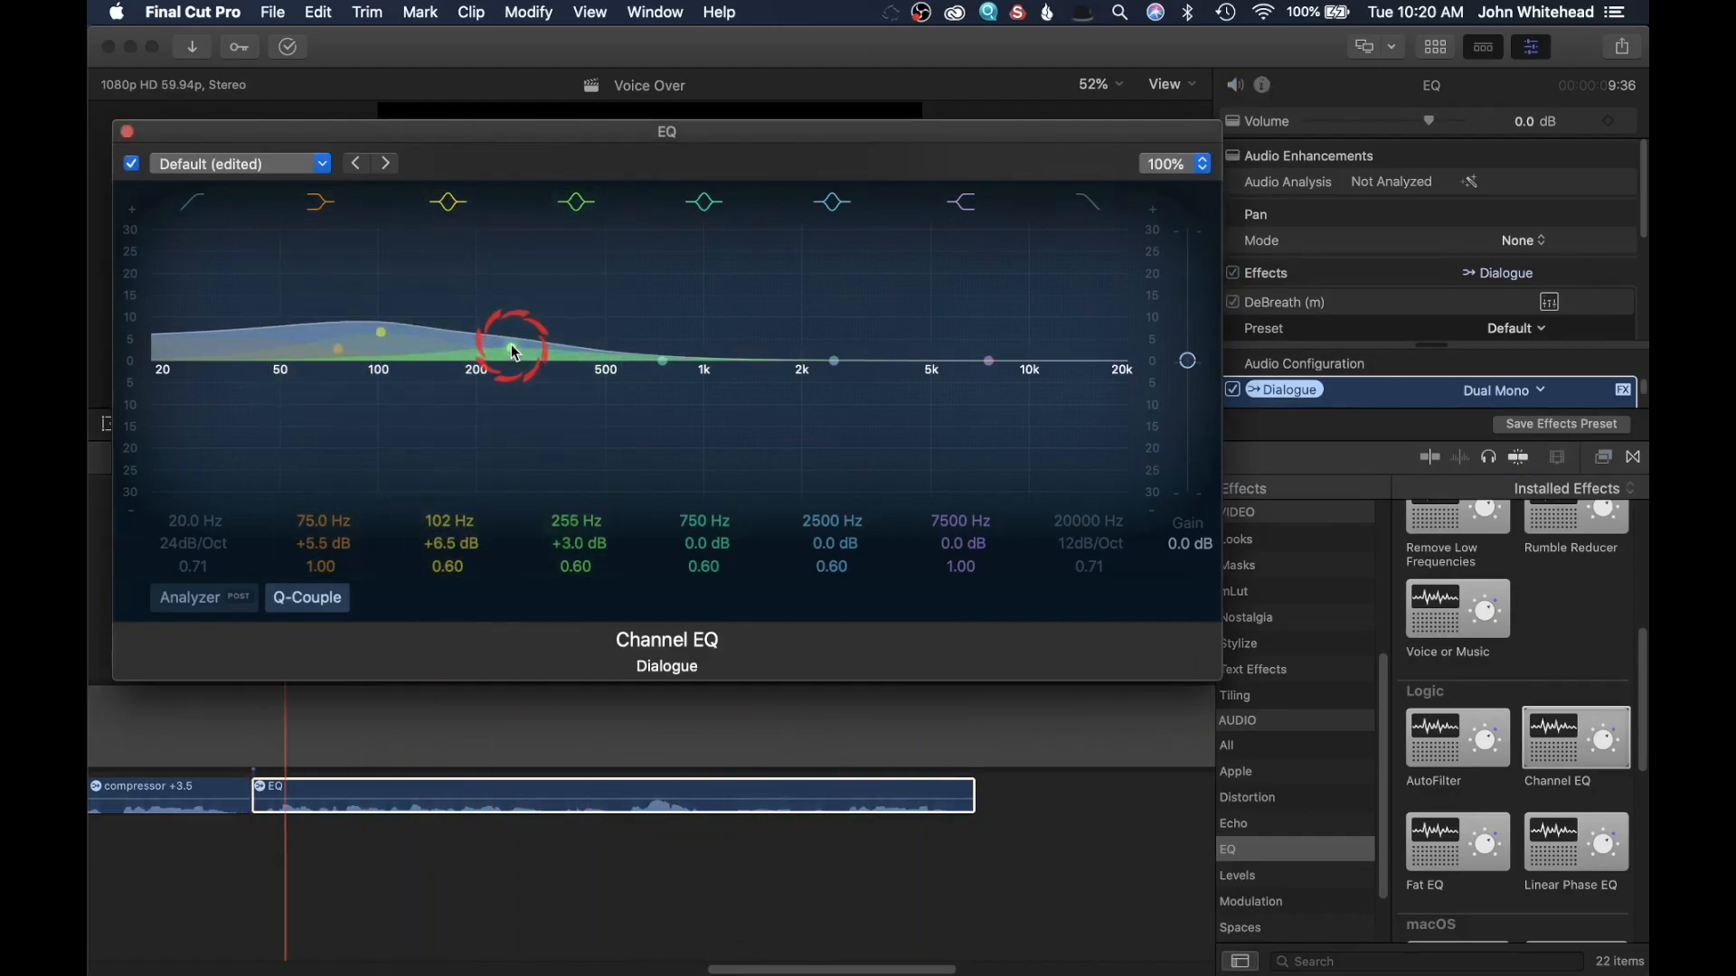
Set the upper Channel EQ bands to +1.5 dB at 750 Hz, -3.0 dB at 2500 Hz and -2.5 dB at 7600 Hz
left_click_drag(664, 360, 665, 351)
left_click_drag(835, 361, 837, 382)
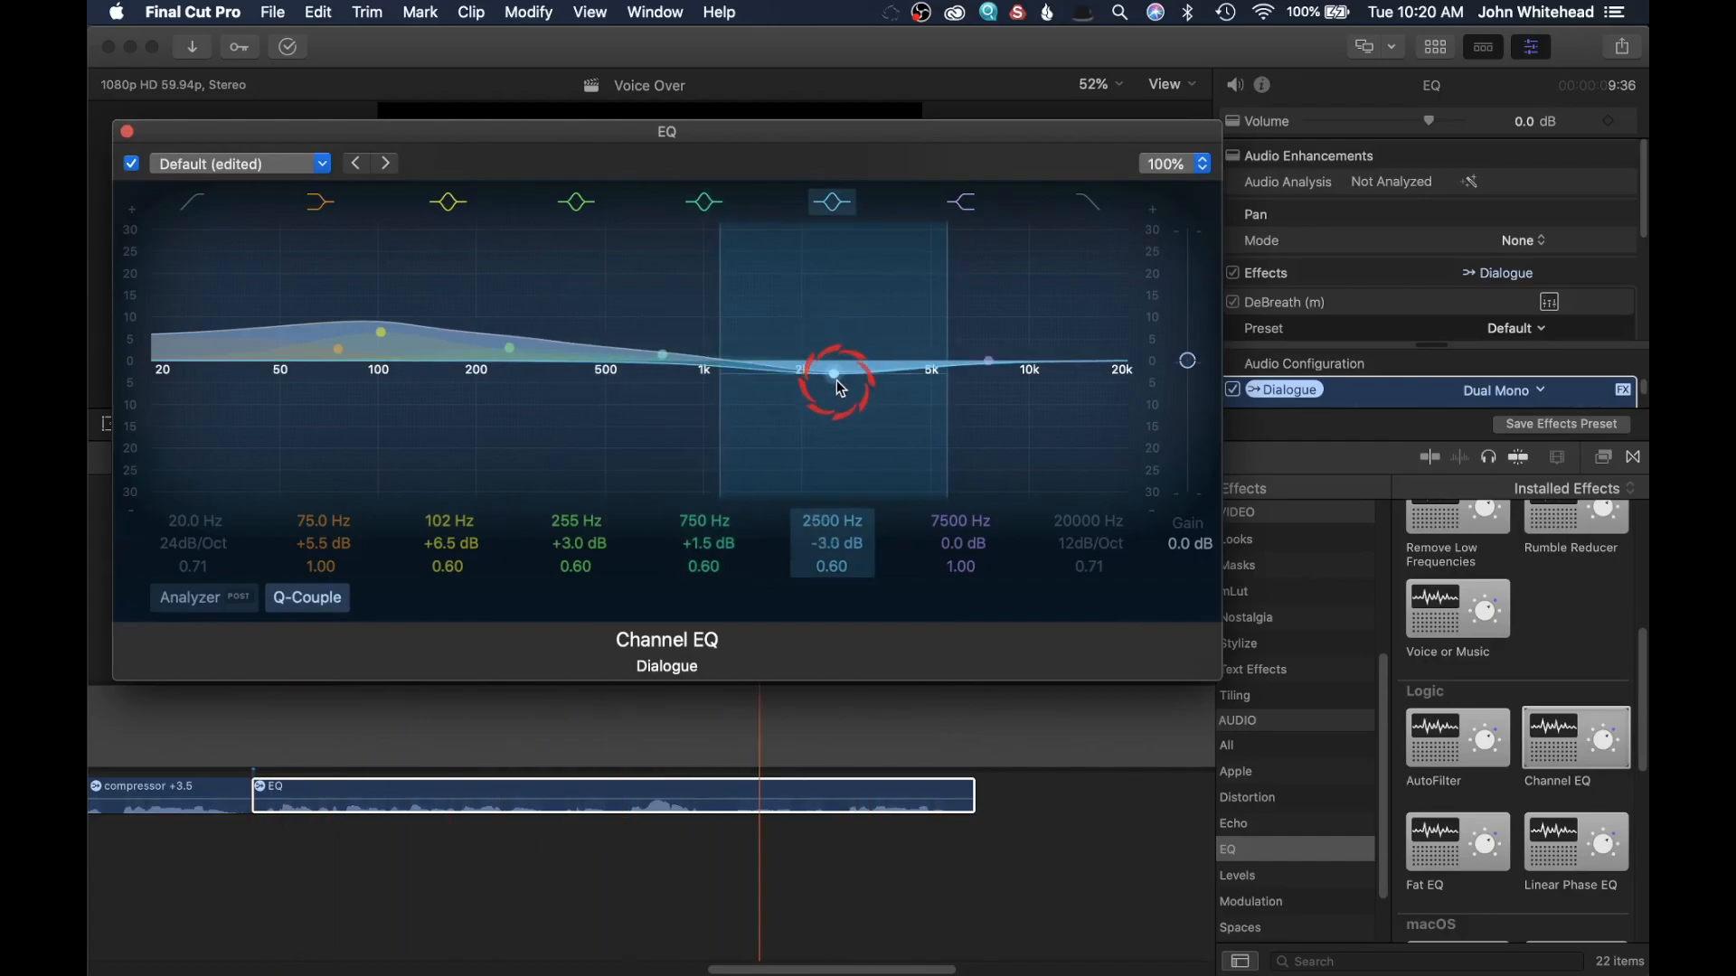
left_click_drag(988, 361, 991, 377)
Refine the Channel EQ bands to +9.5 dB at 75 Hz, +7.0 dB at 102 Hz, +4.5 dB at 255 Hz and -1.0 dB at 740 Hz
left_click_drag(339, 349, 382, 328)
left_click_drag(510, 349, 510, 340)
left_click_drag(660, 354, 654, 363)
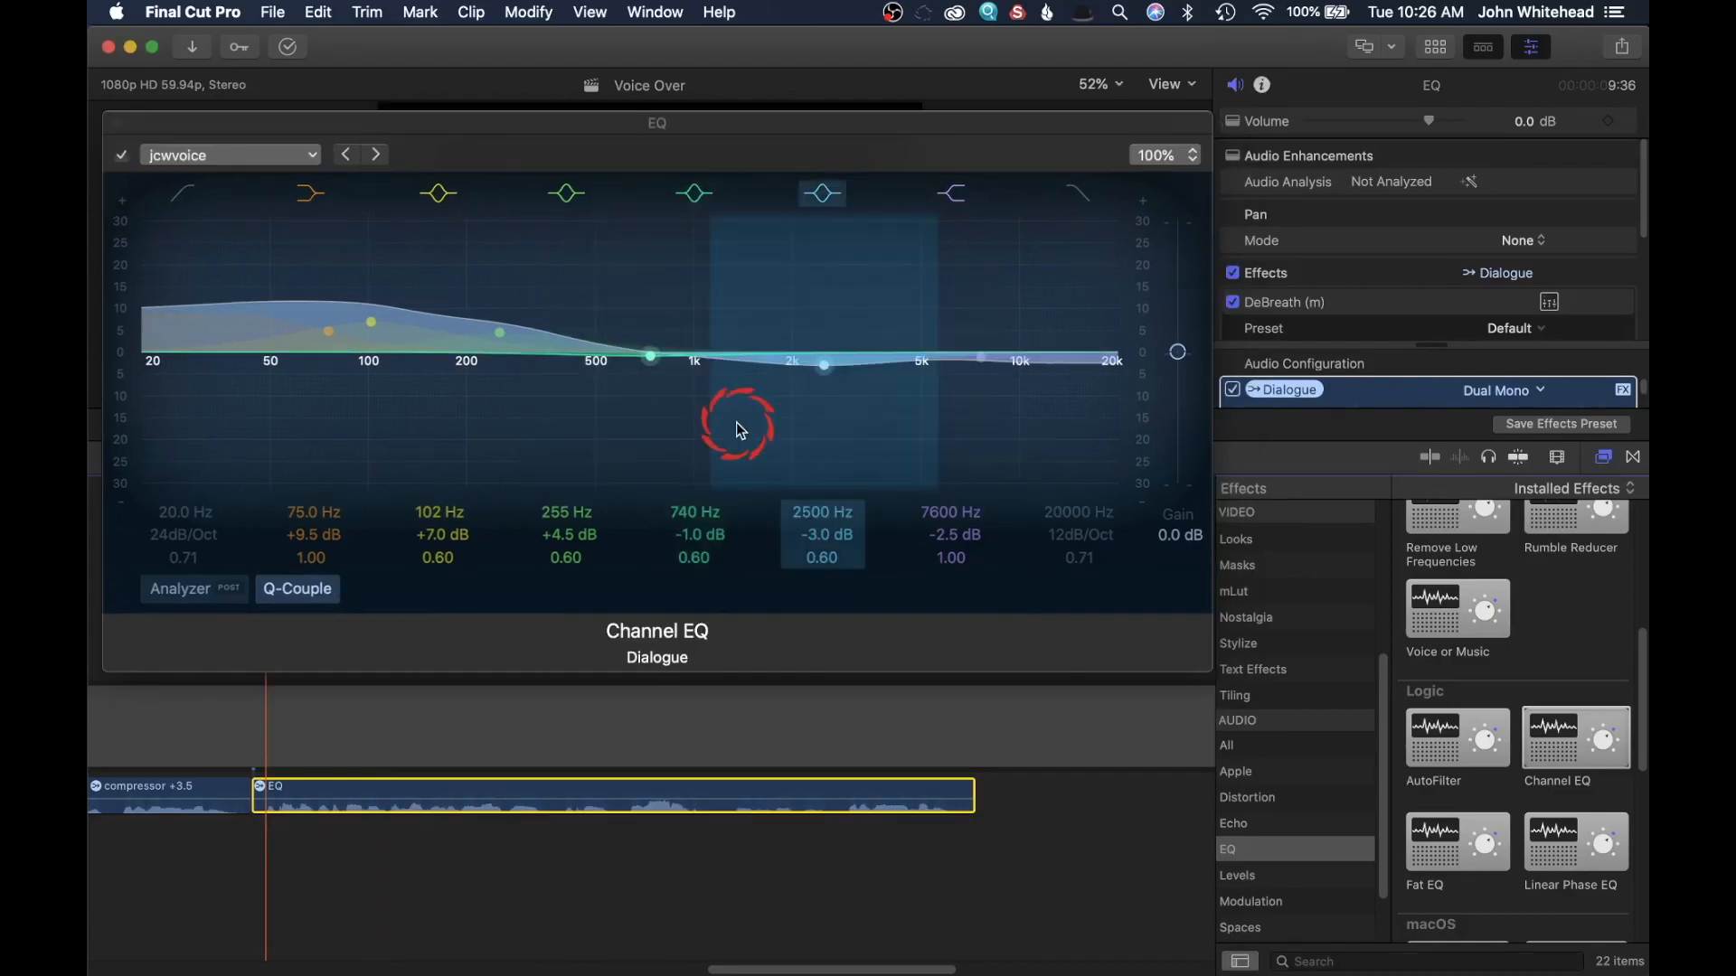
Play the compressor +3.5 and EQ clips in succession to compare them, and close the Channel EQ settings
left_click_drag(736, 421, 734, 418)
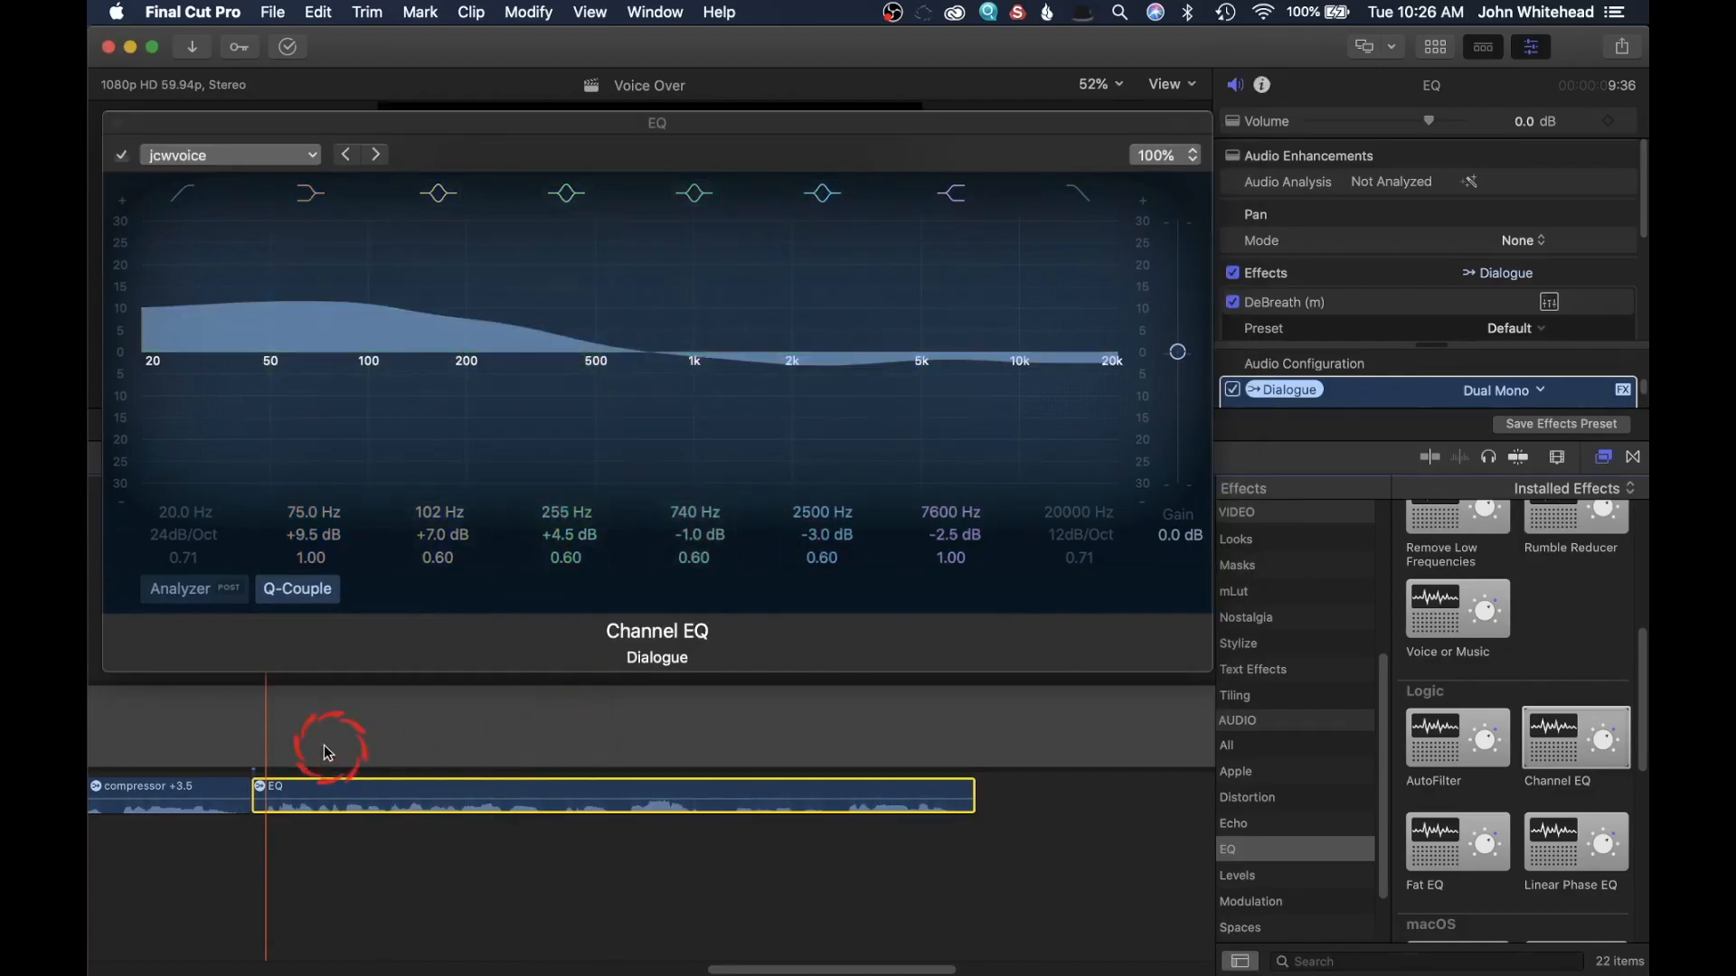
left_click(800, 877)
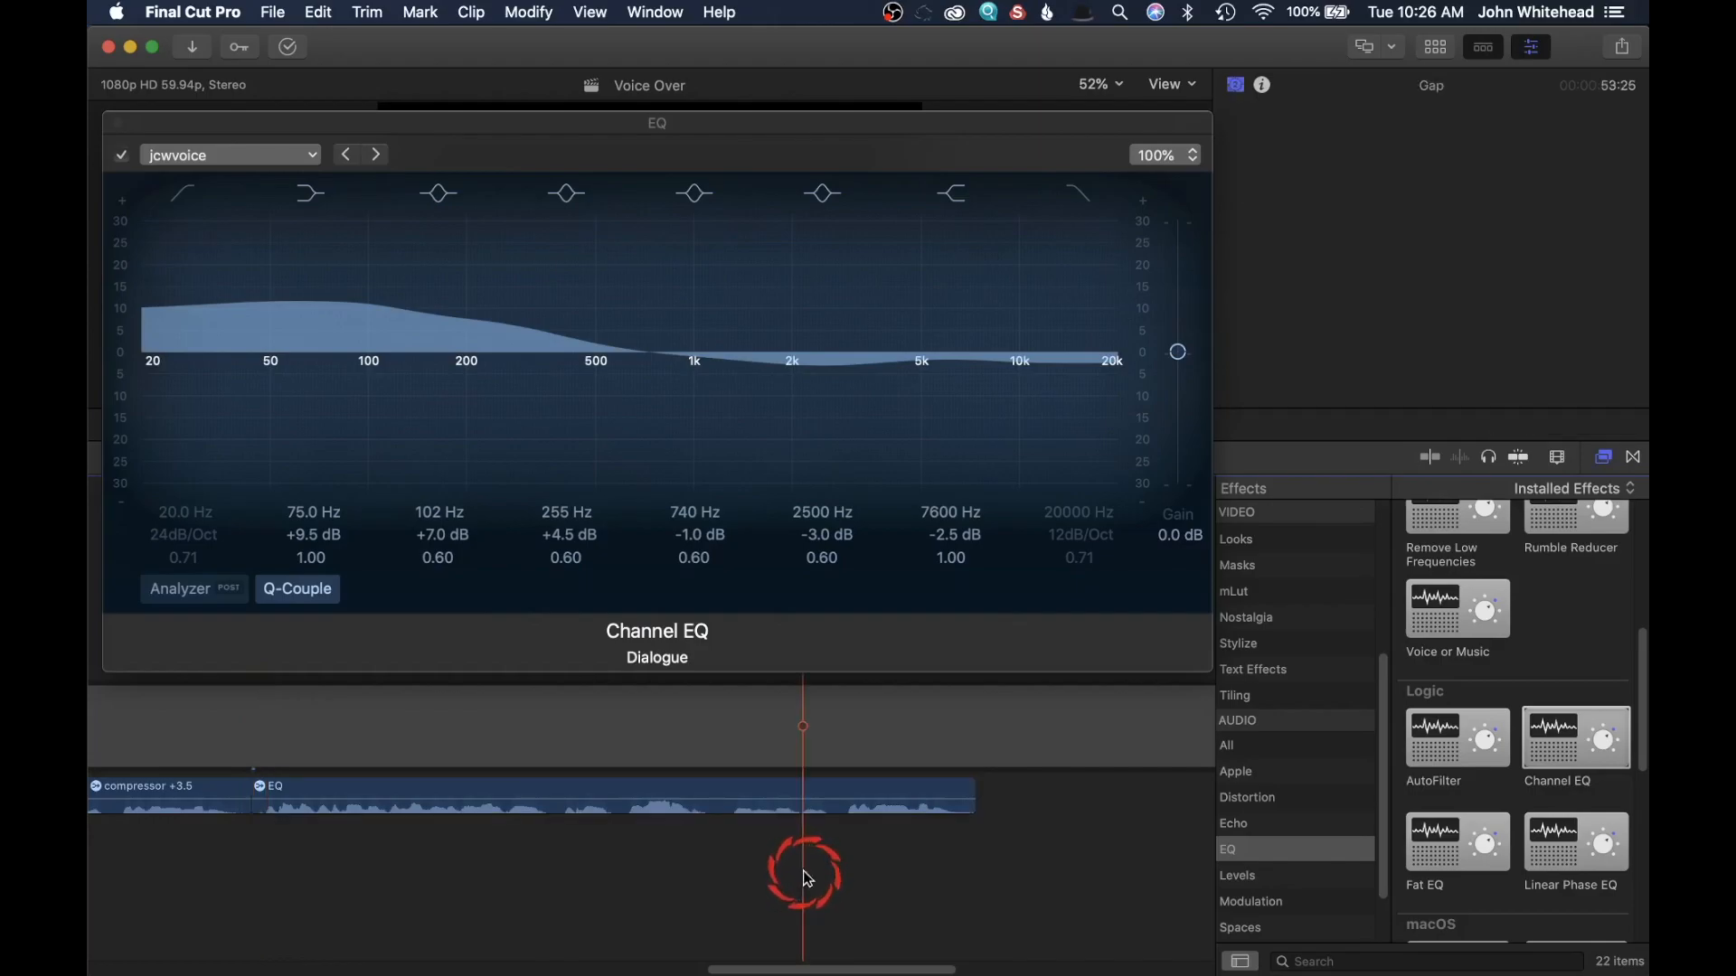
key("super+minus")
left_click_drag(890, 970, 780, 970)
left_click(419, 835)
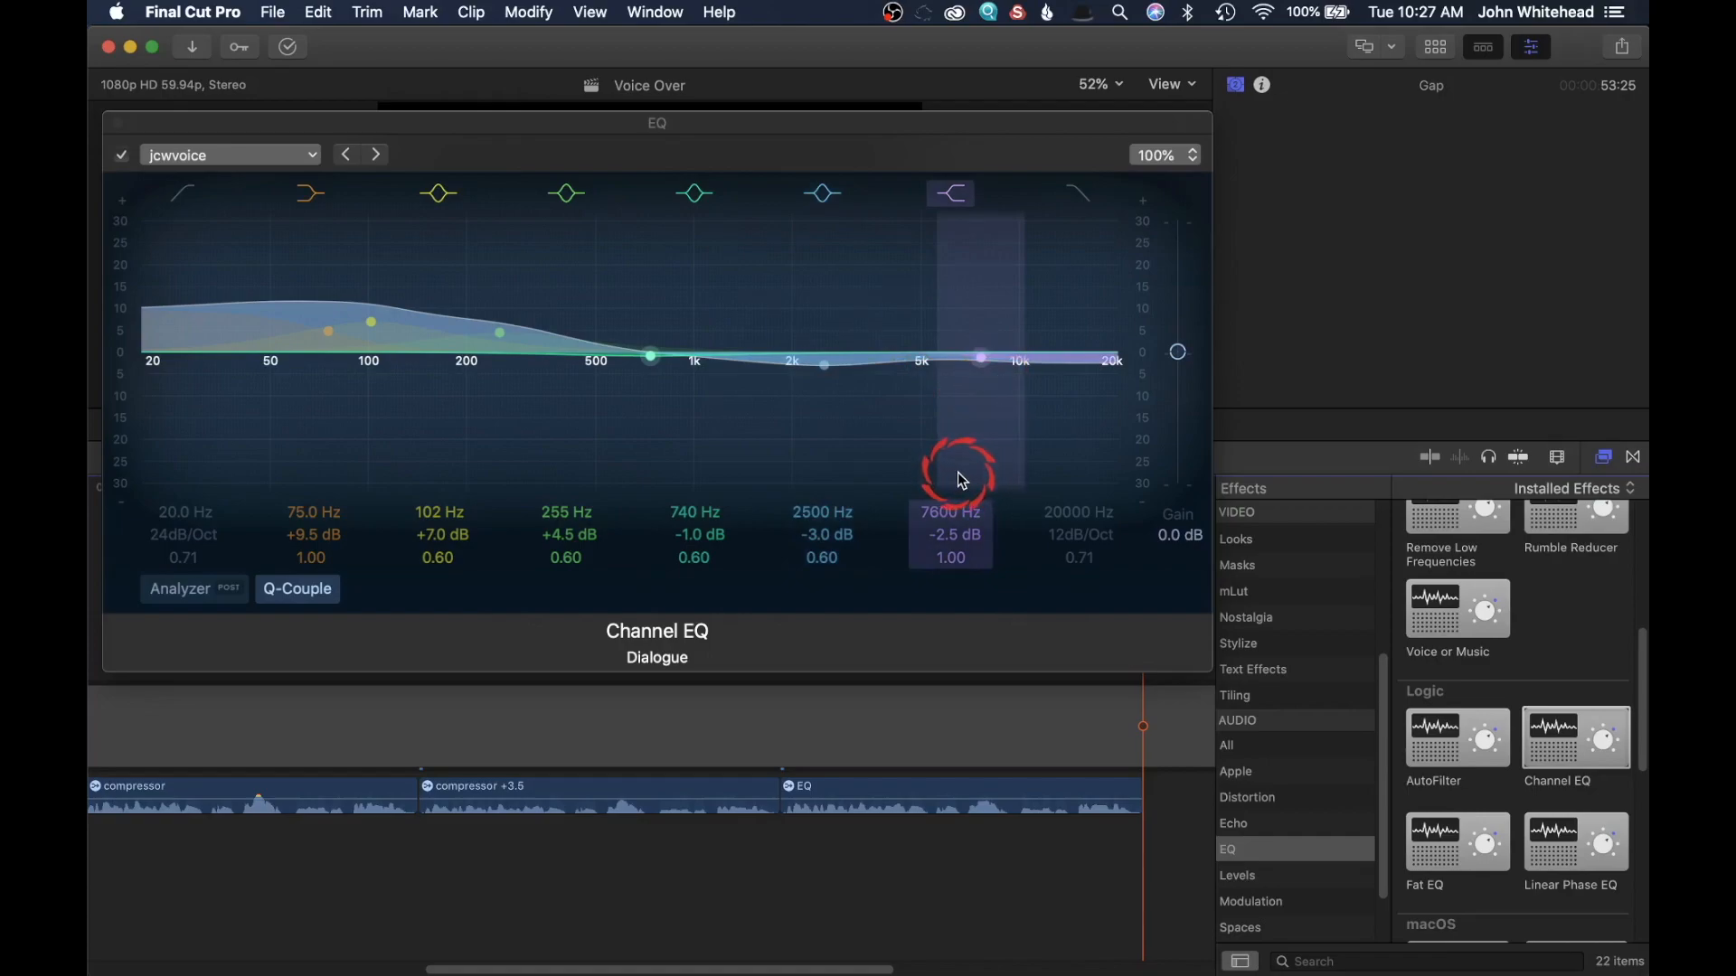
left_click_drag(389, 123, 417, 126)
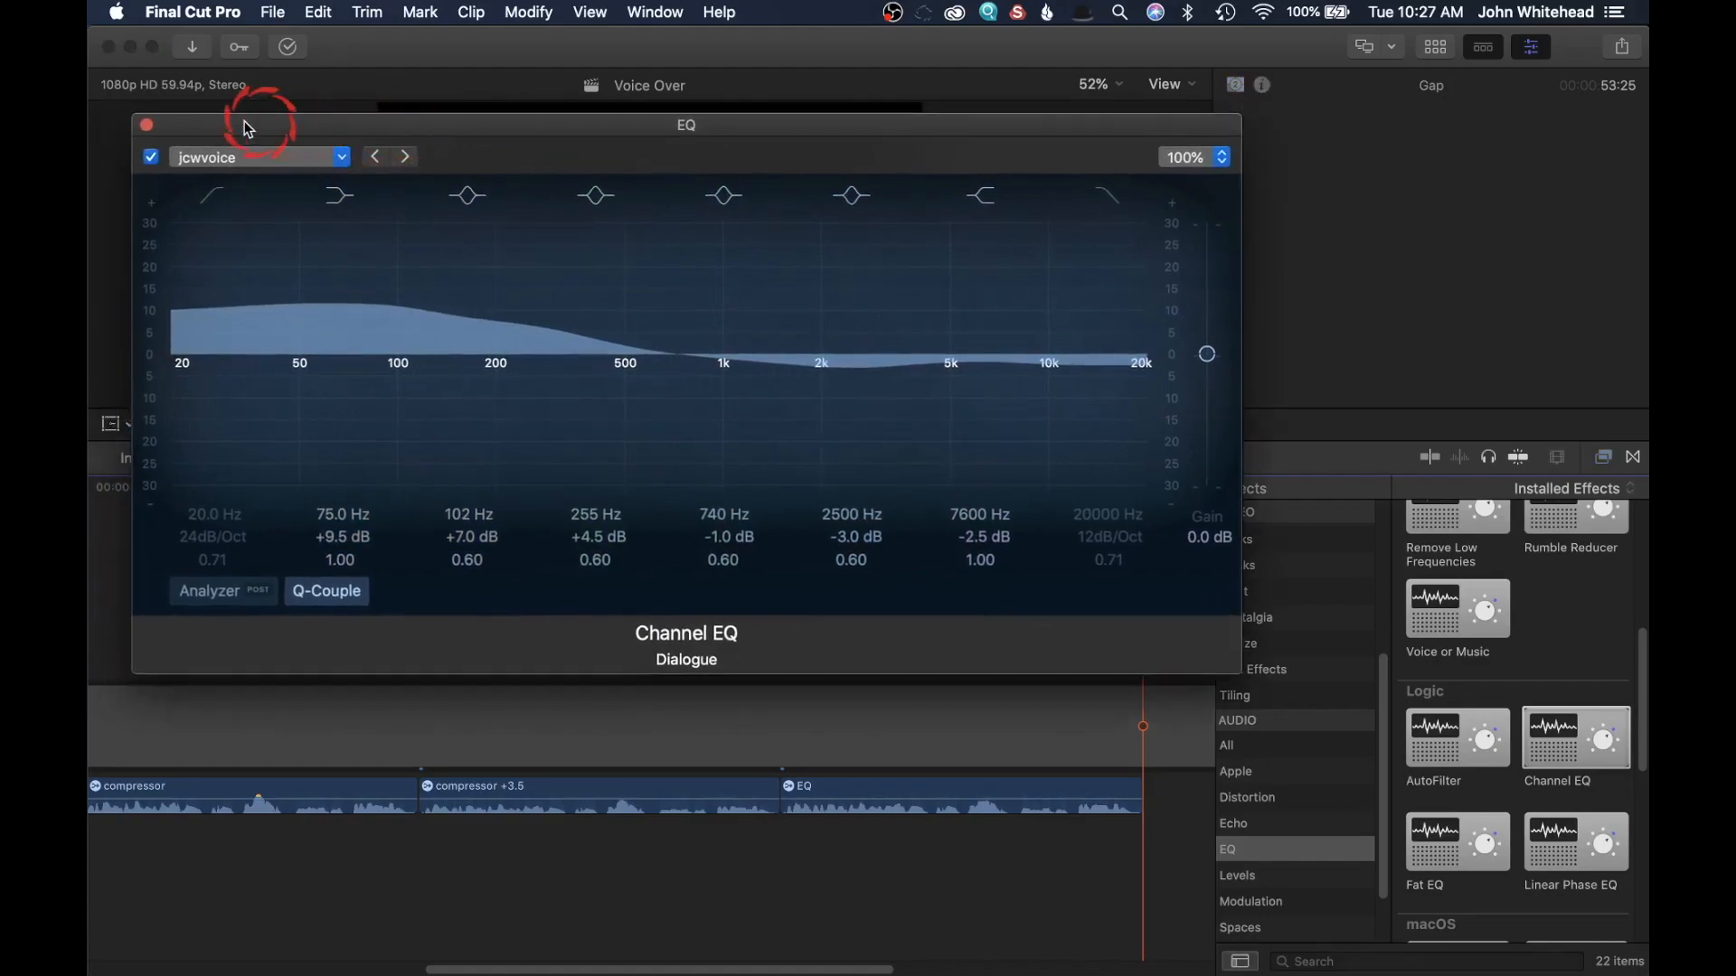
left_click(146, 126)
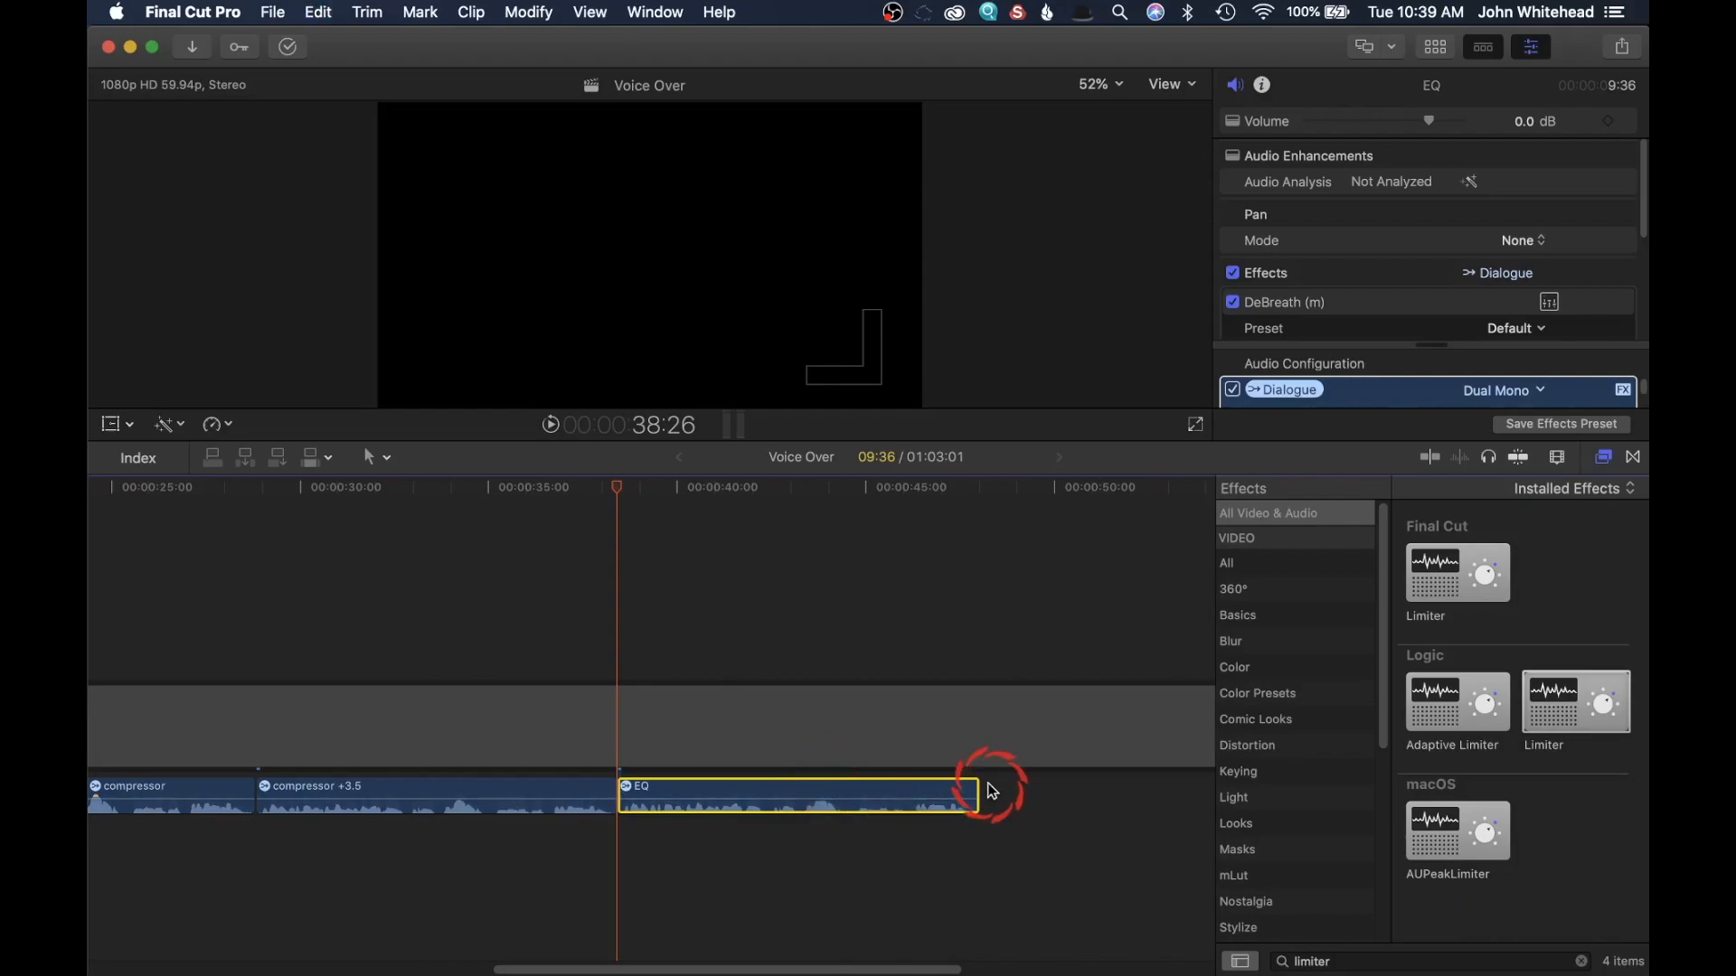
Paste a copy of the EQ clip directly after the end of the original
left_click(989, 724)
left_click(993, 638)
left_click_drag(990, 476, 980, 485)
key("super+v")
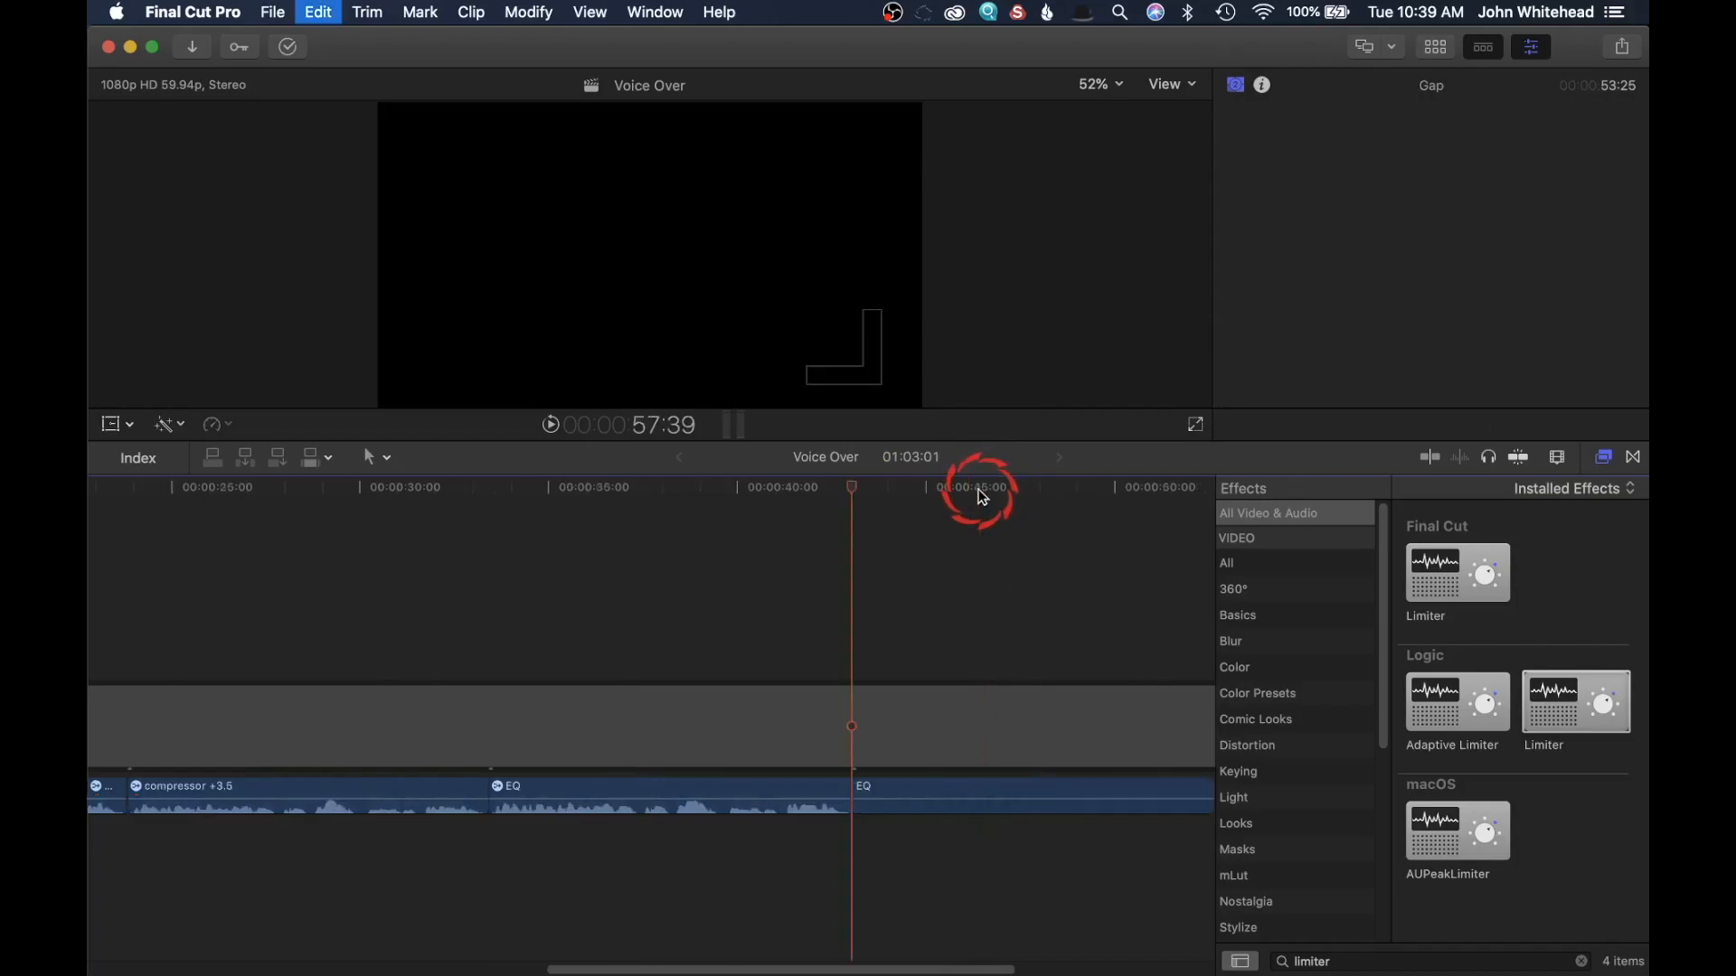
Rename the new EQ clip copy as limiter and select it
left_click_drag(901, 789, 877, 798)
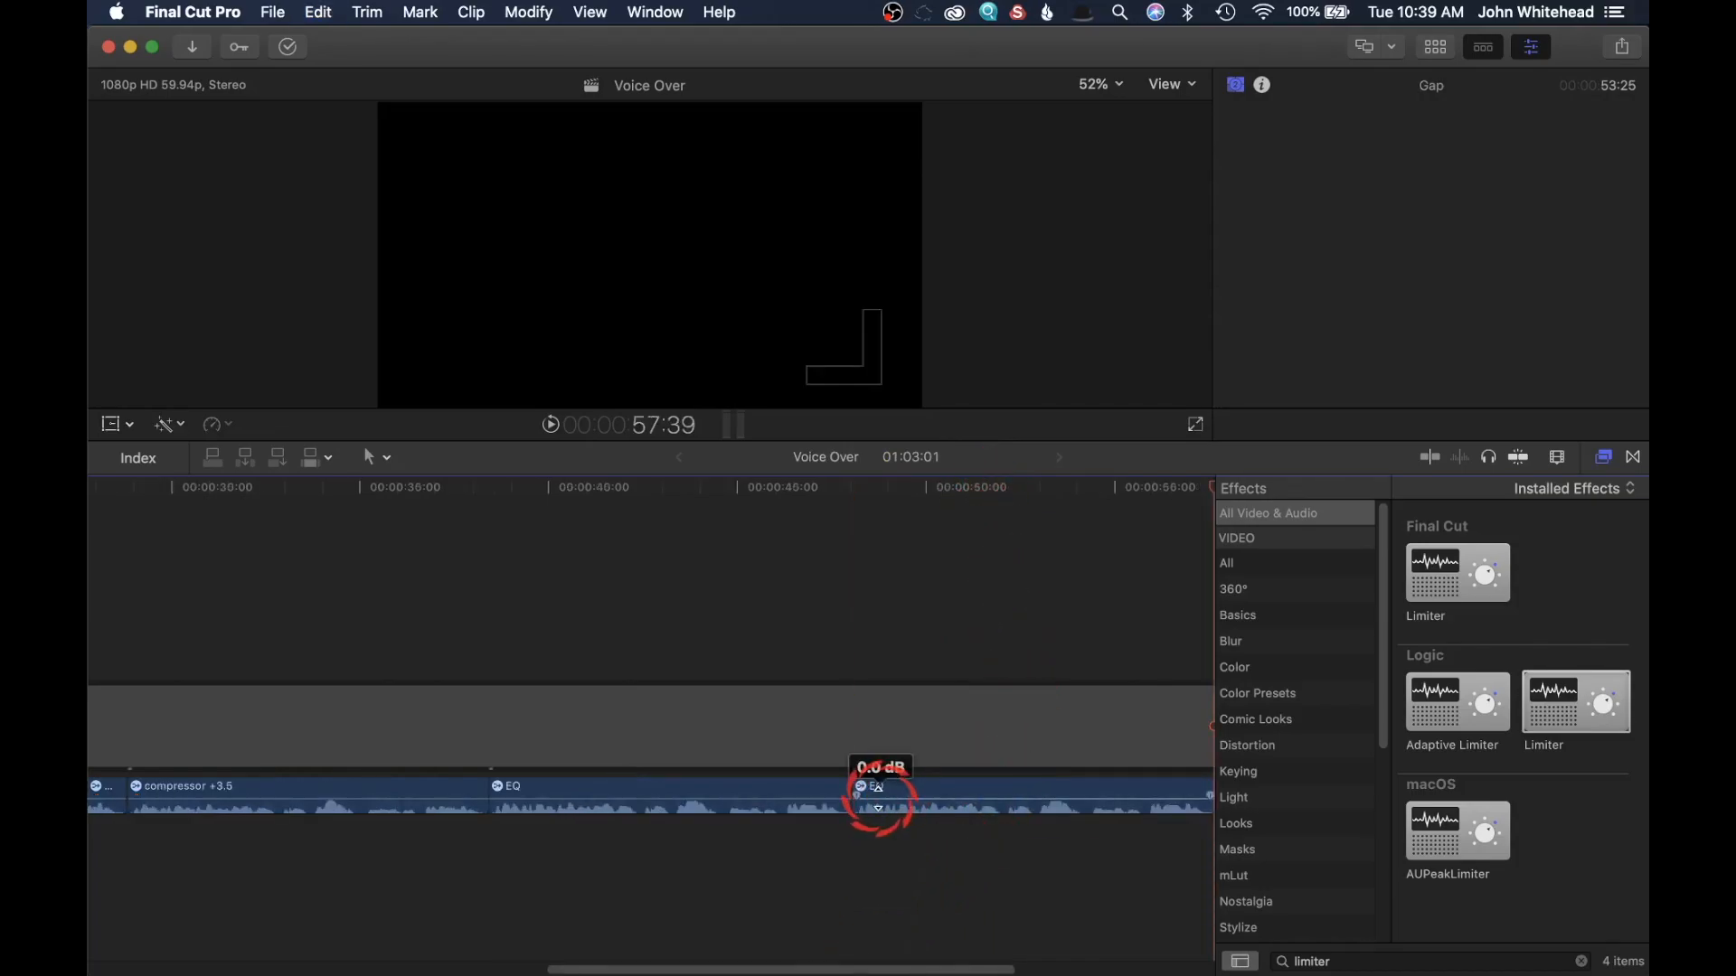
right_click(877, 794)
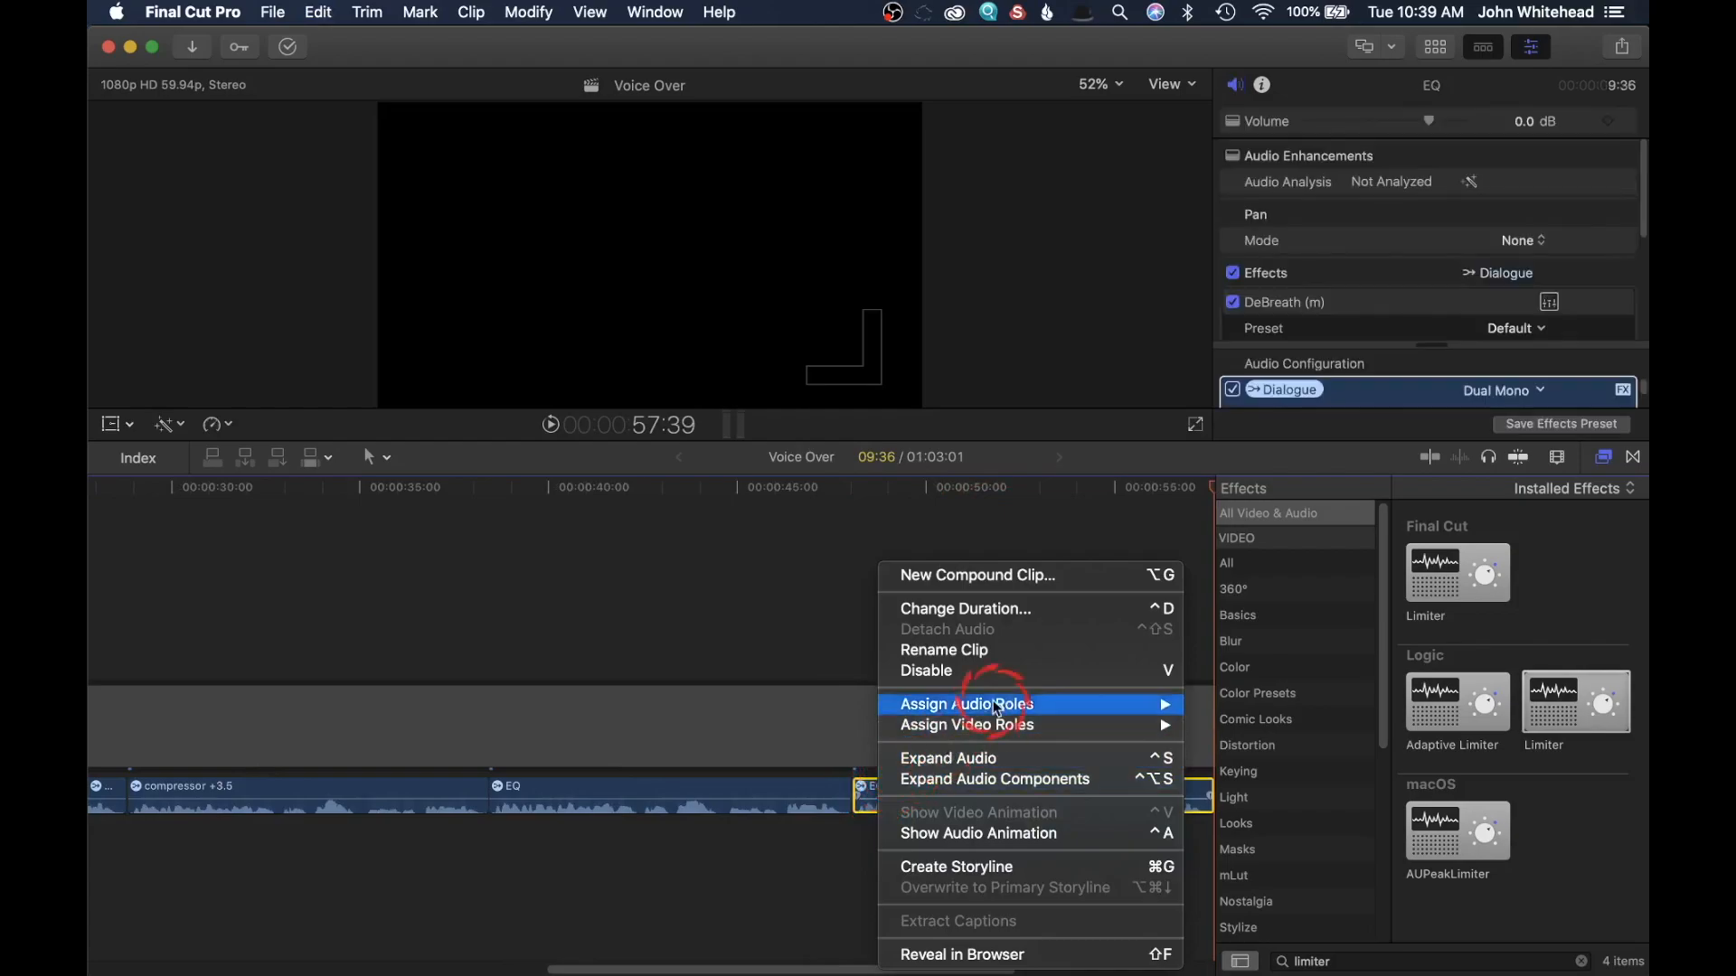
left_click(1022, 650)
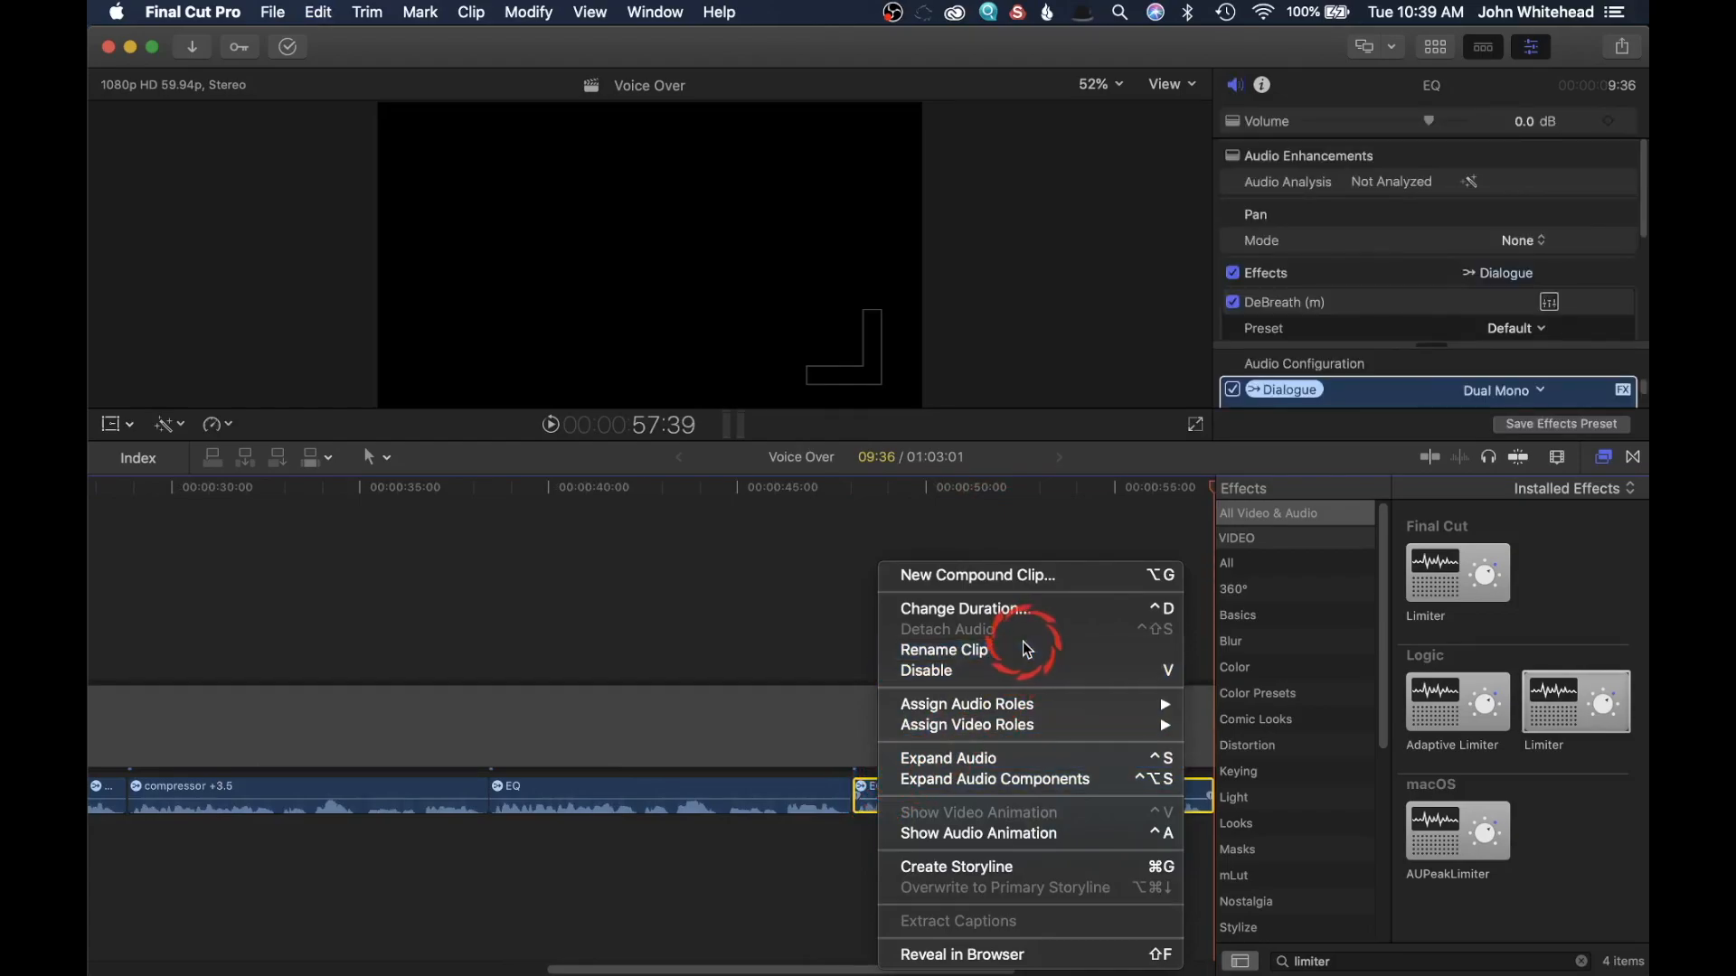
type("limiter")
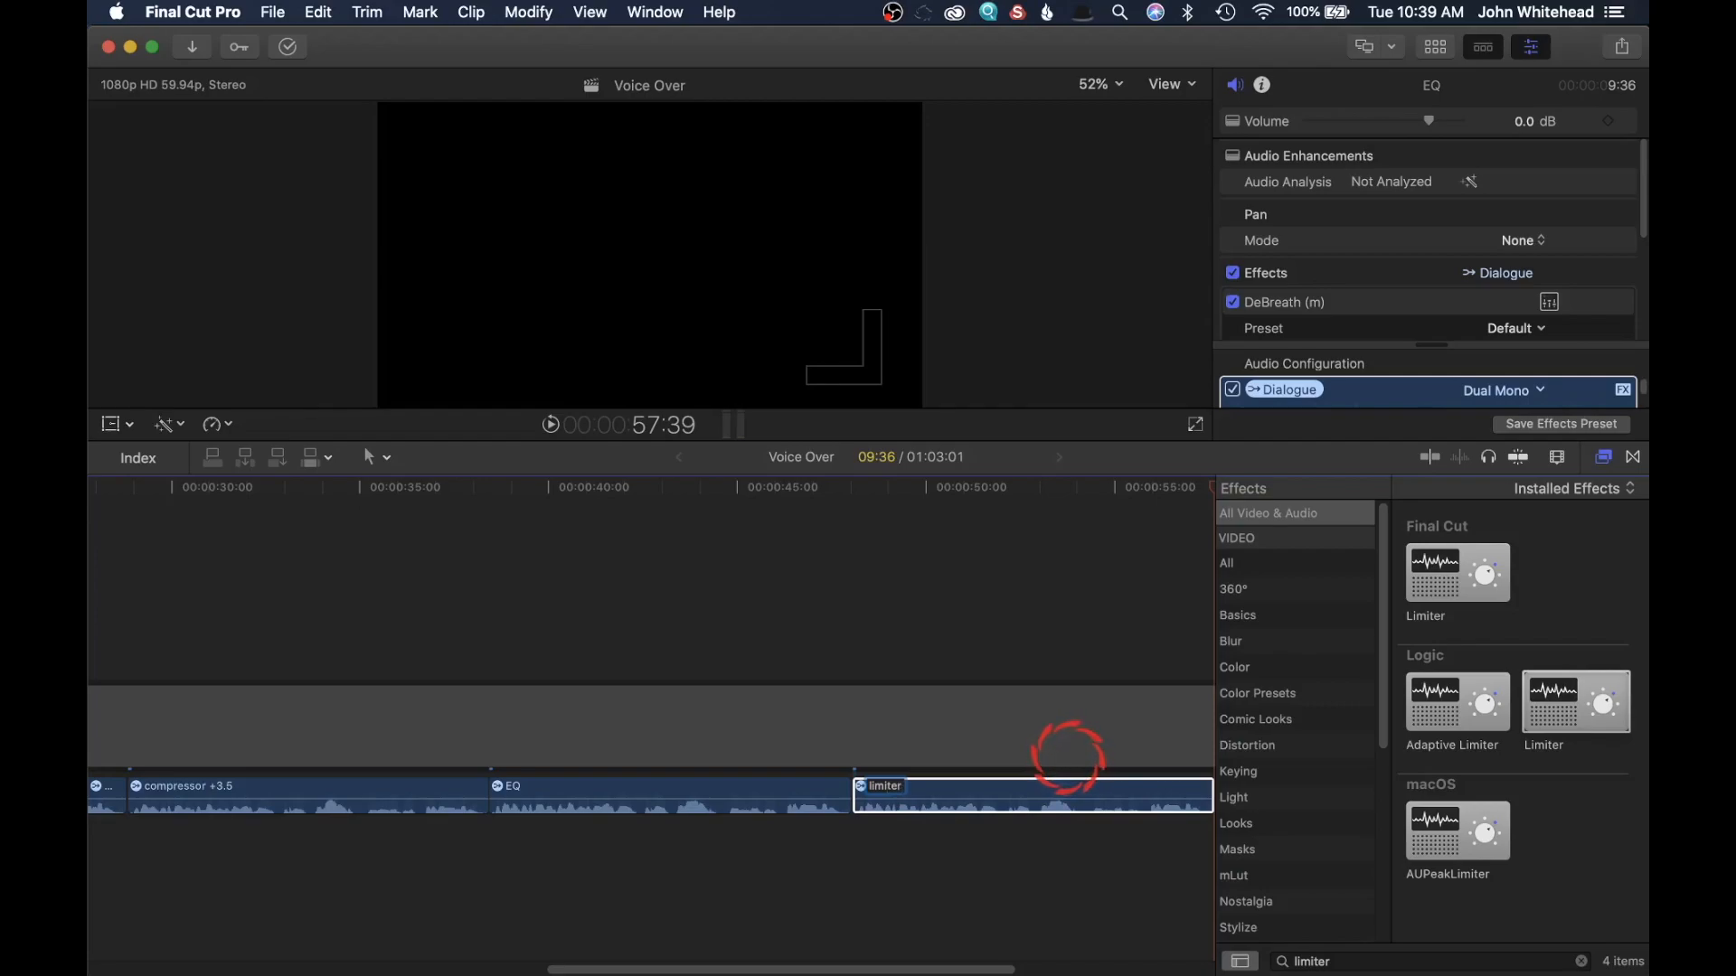
left_click(1110, 768)
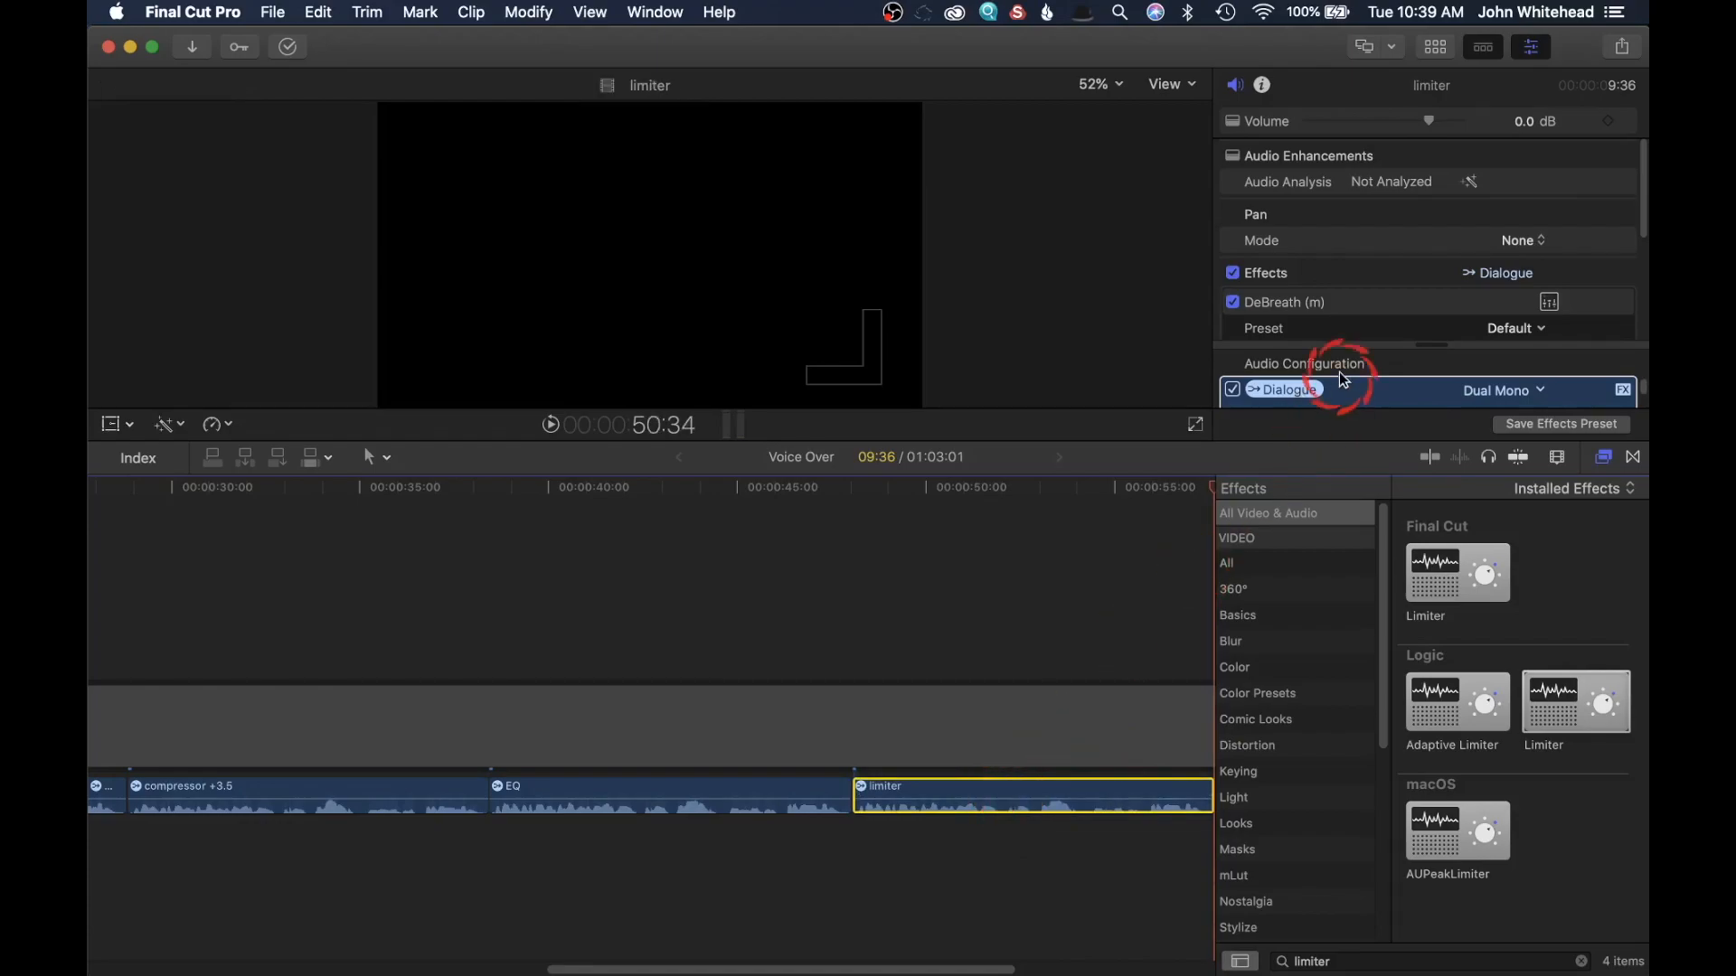
Turn off the built-in limiter in the limiter clip's Compressor settings and close them
scroll(1425, 262, "down", 4)
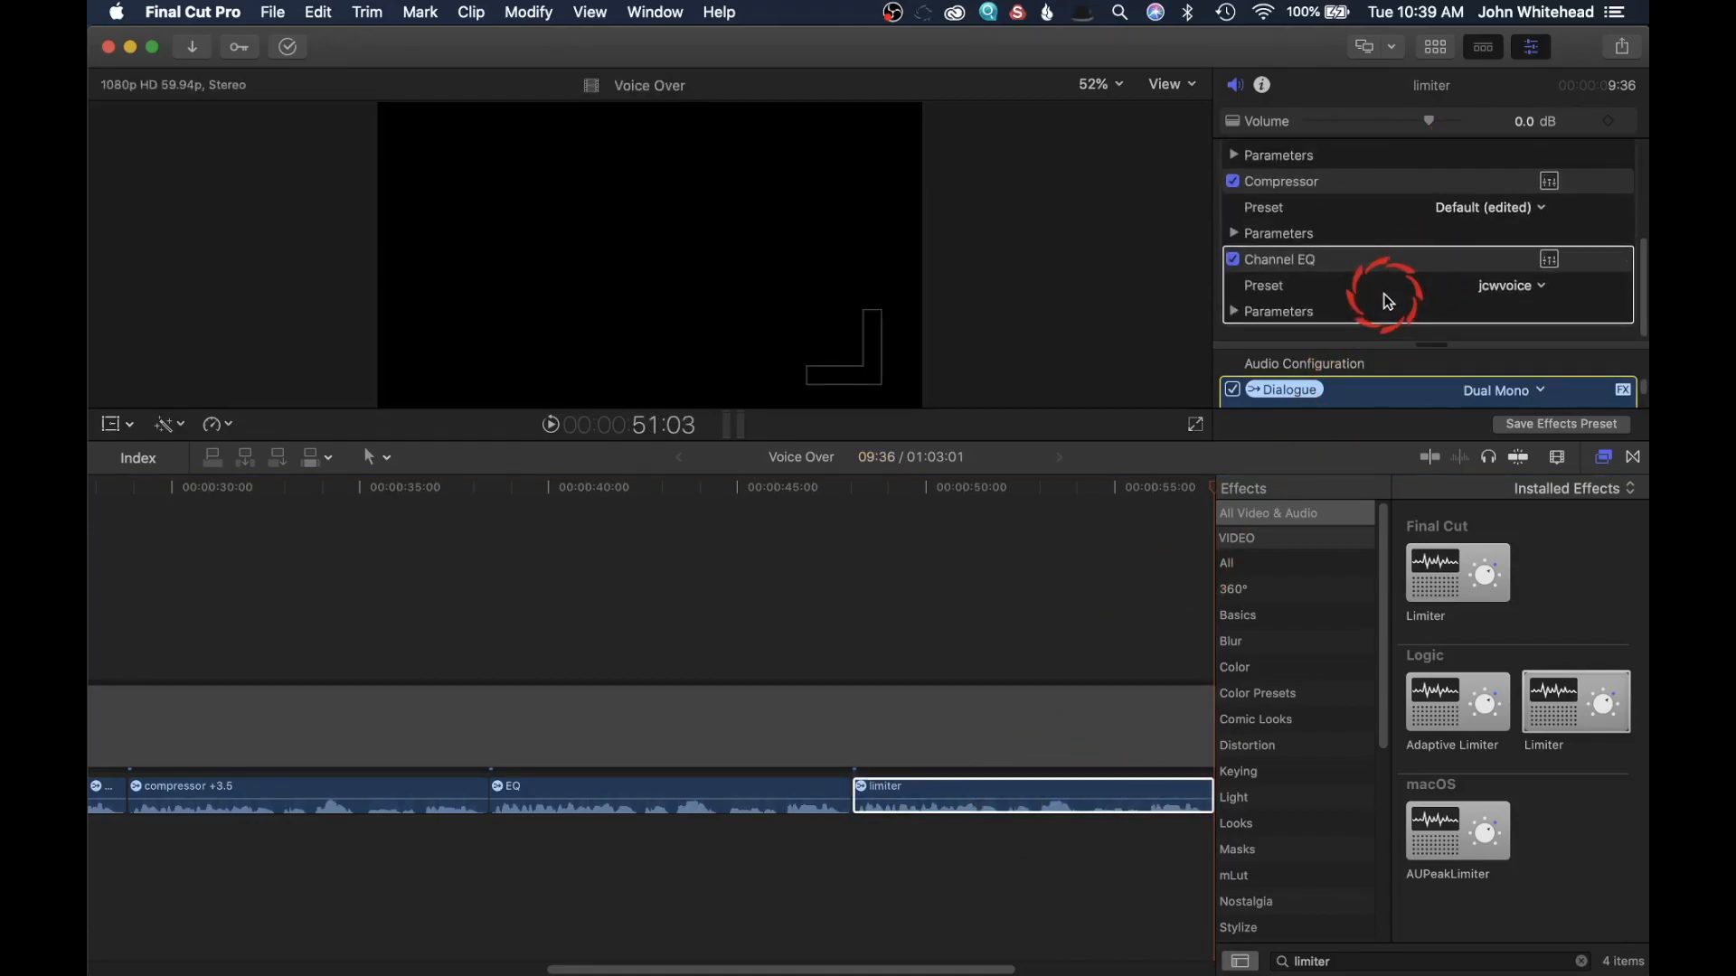
scroll(1383, 291, "up", 1)
left_click(1551, 204)
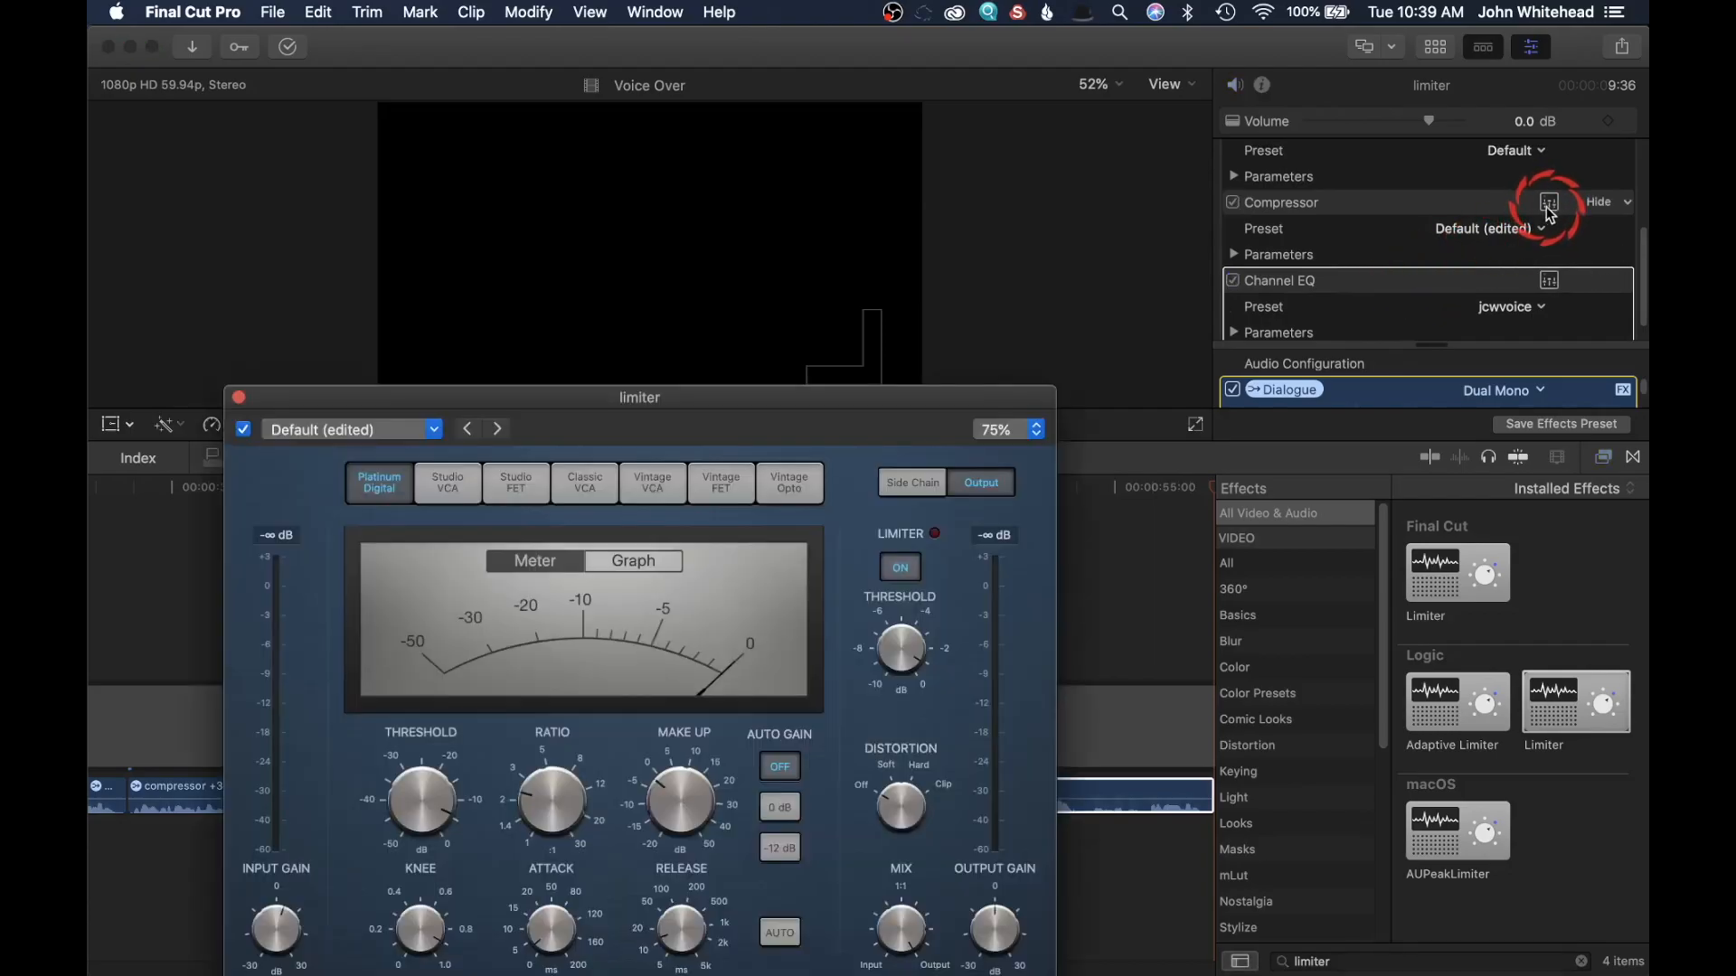
left_click(904, 567)
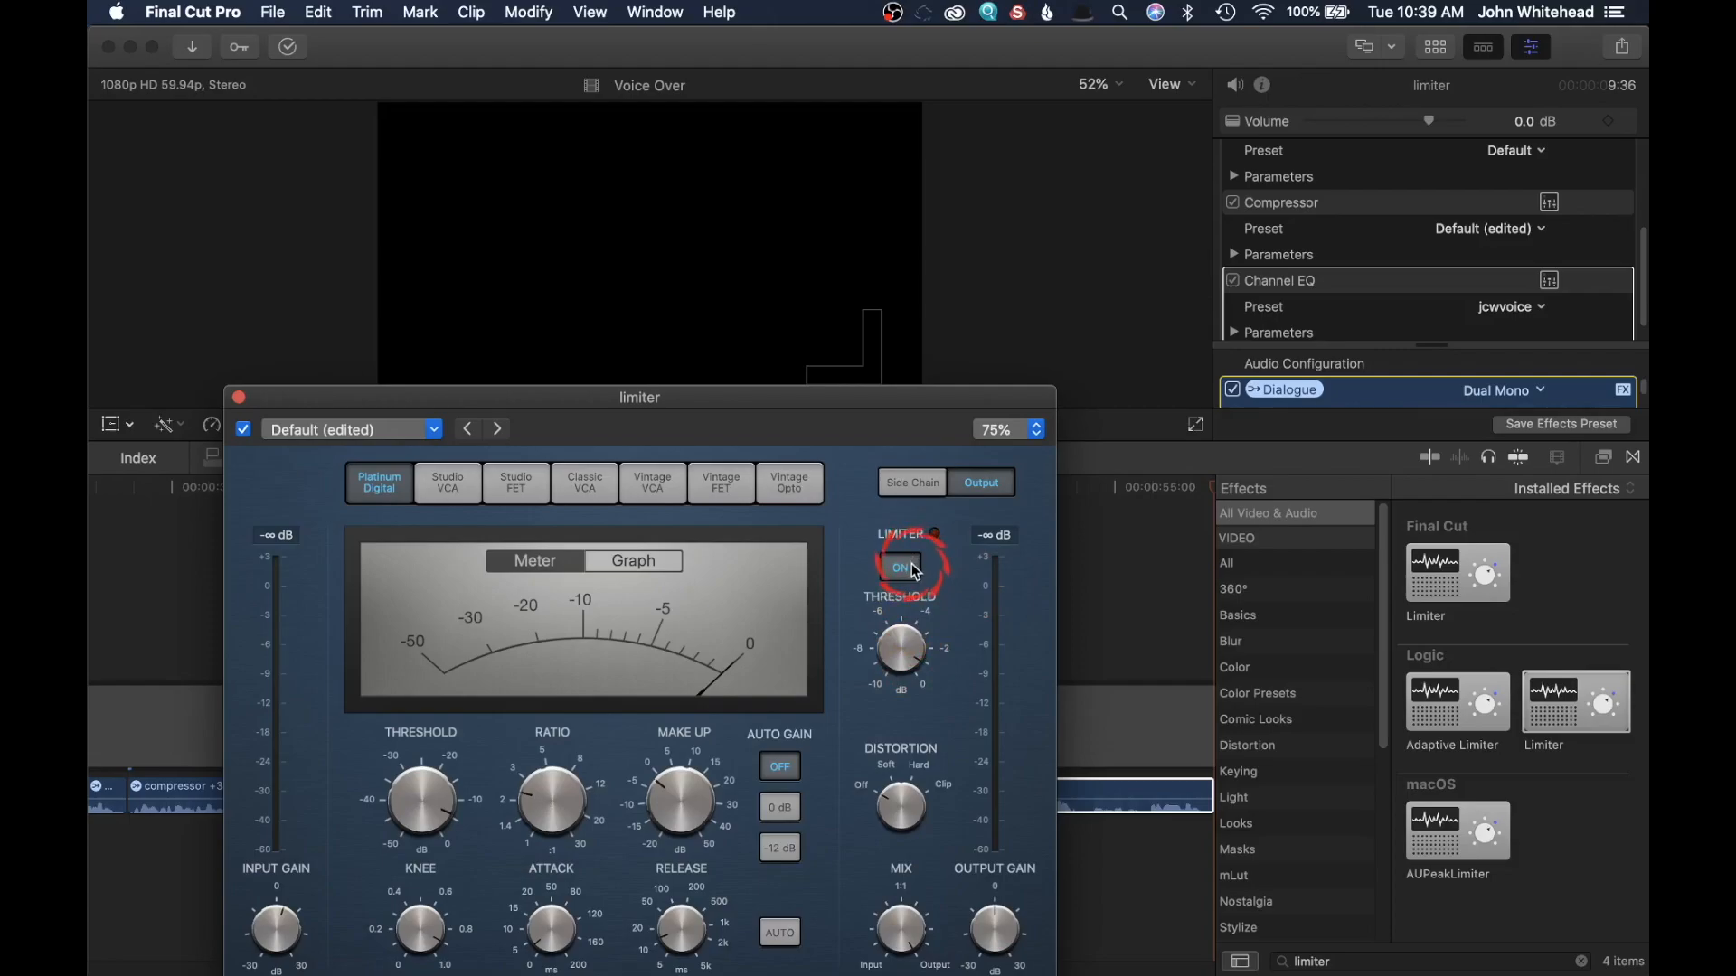
left_click(909, 574)
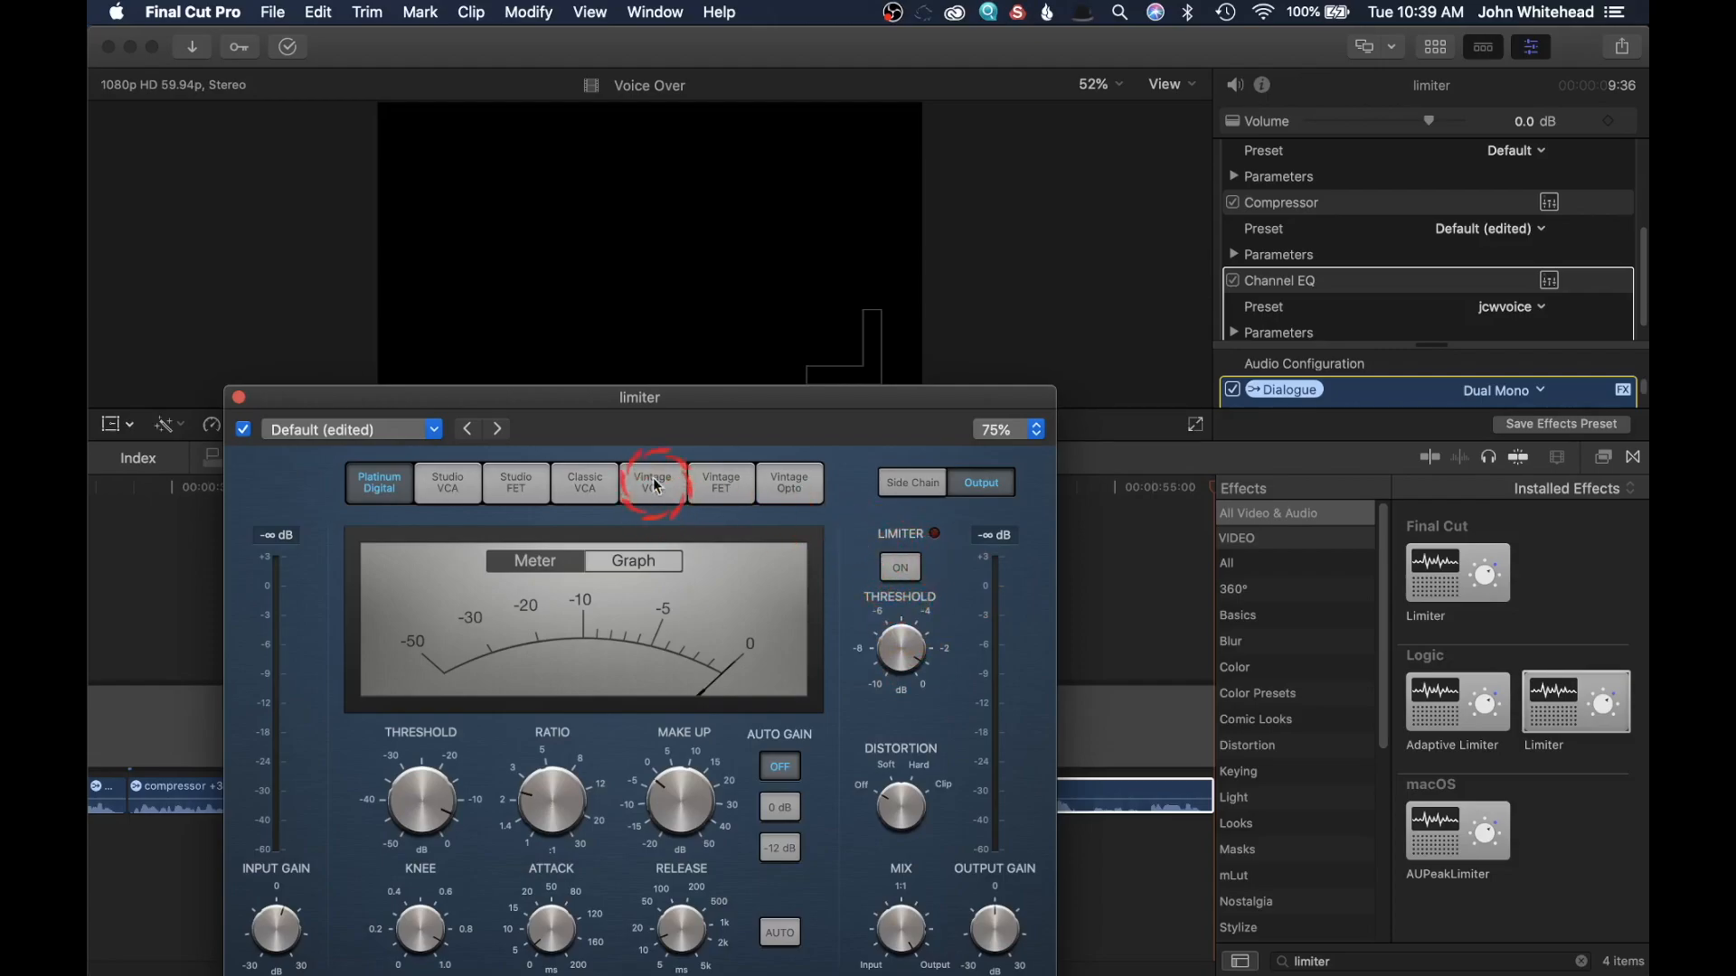
left_click(239, 399)
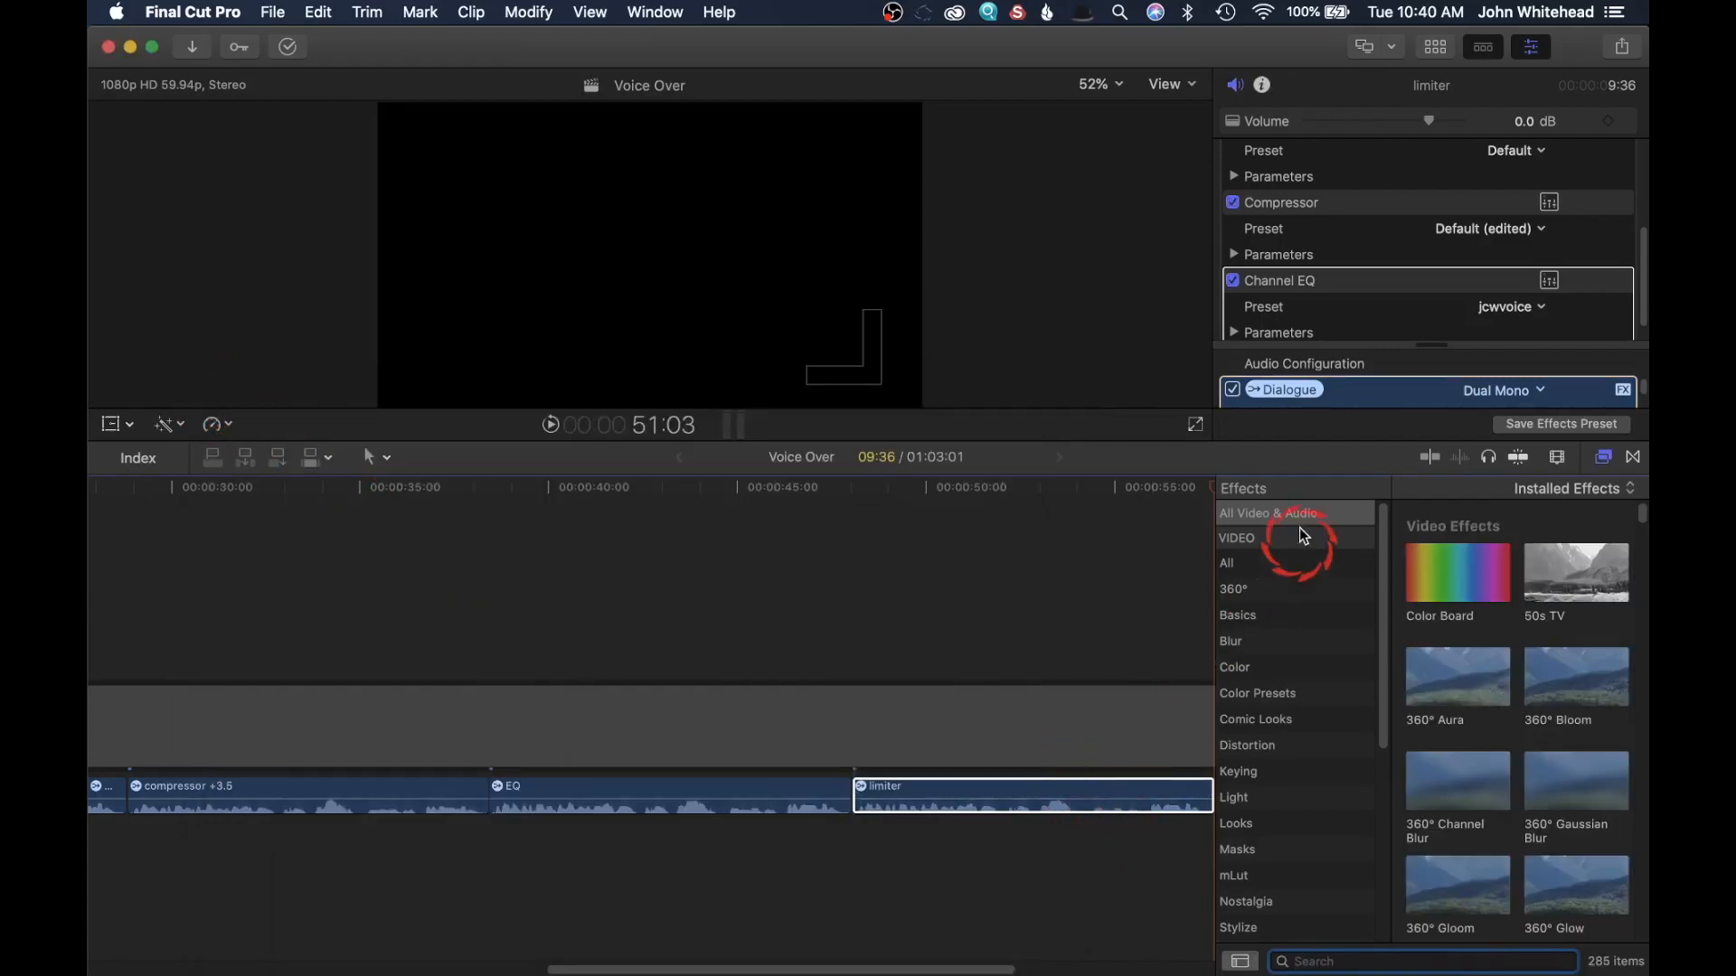
Search the video and audio effects for limiter and apply the Logic Limiter to the limiter clip
left_click(1315, 960)
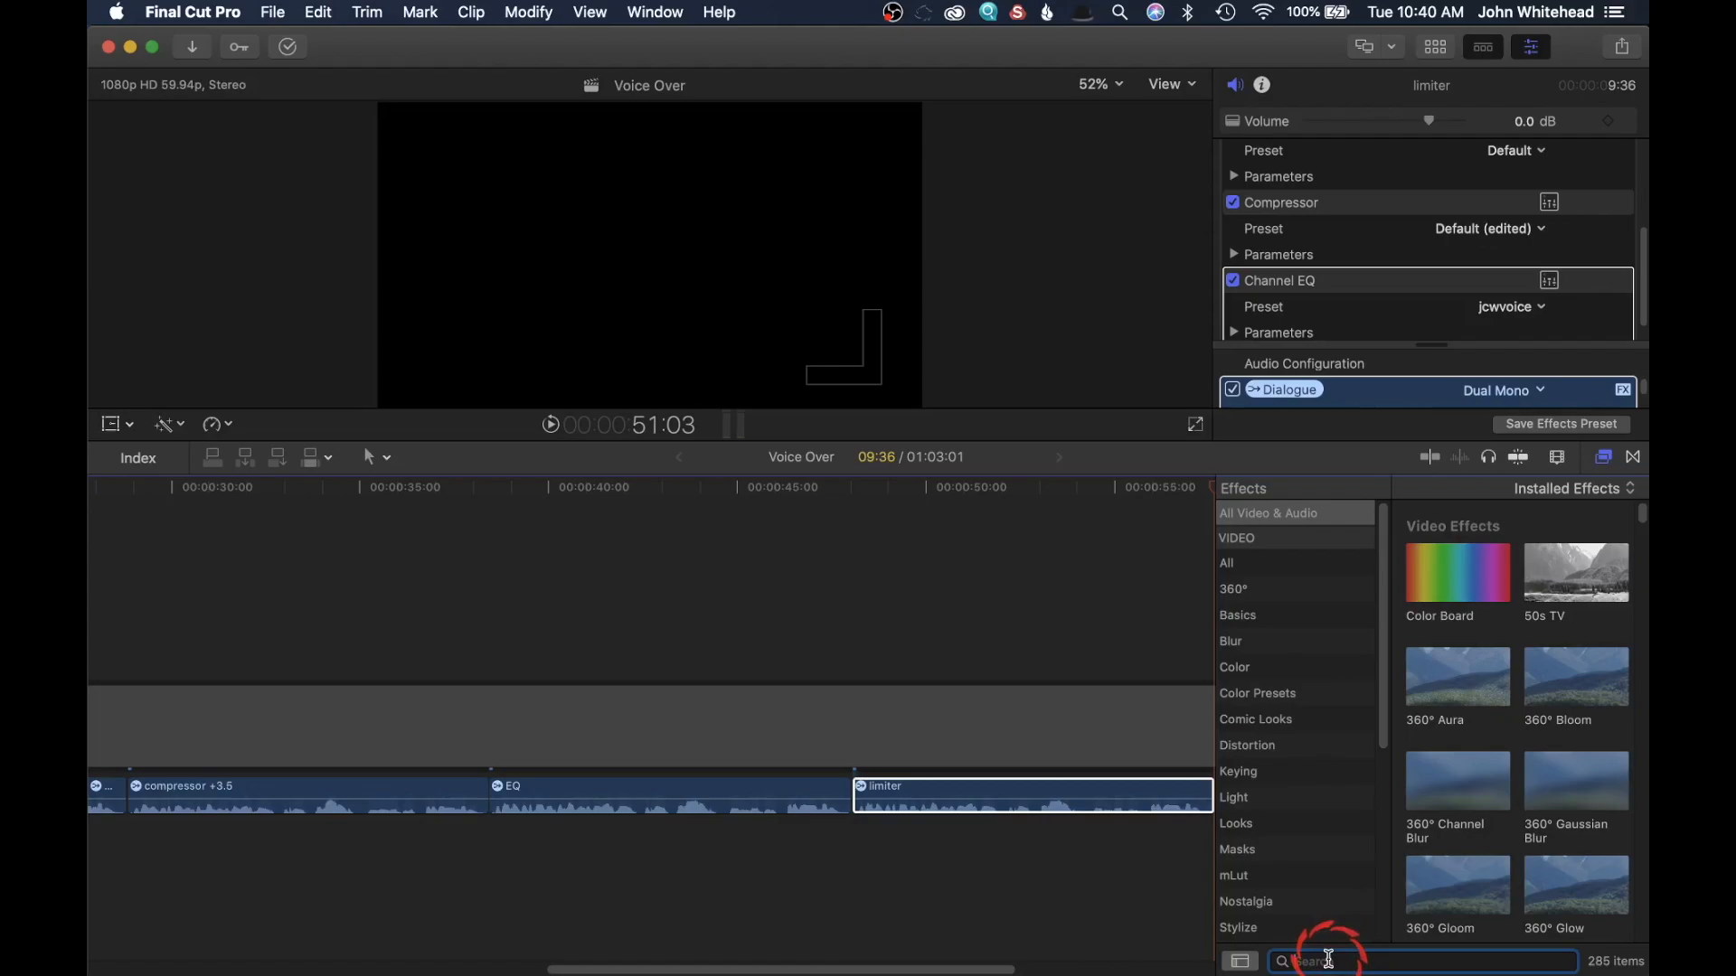
type("limiter")
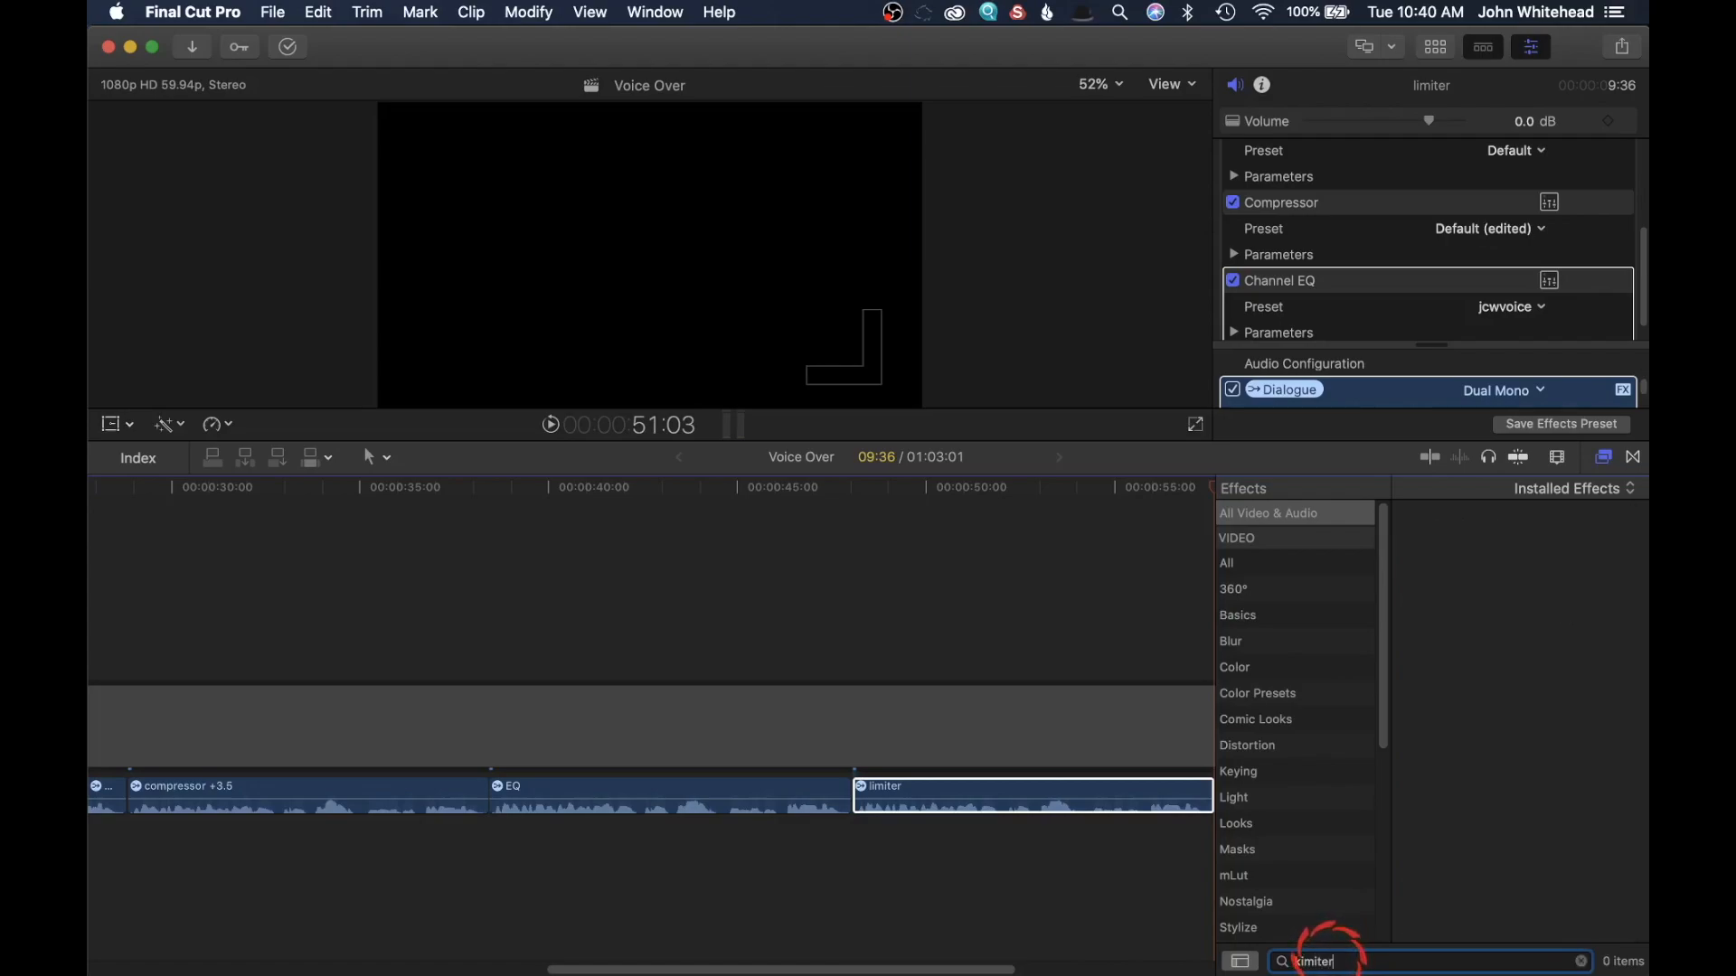
left_click(1322, 517)
left_click(1379, 959)
type("limiter")
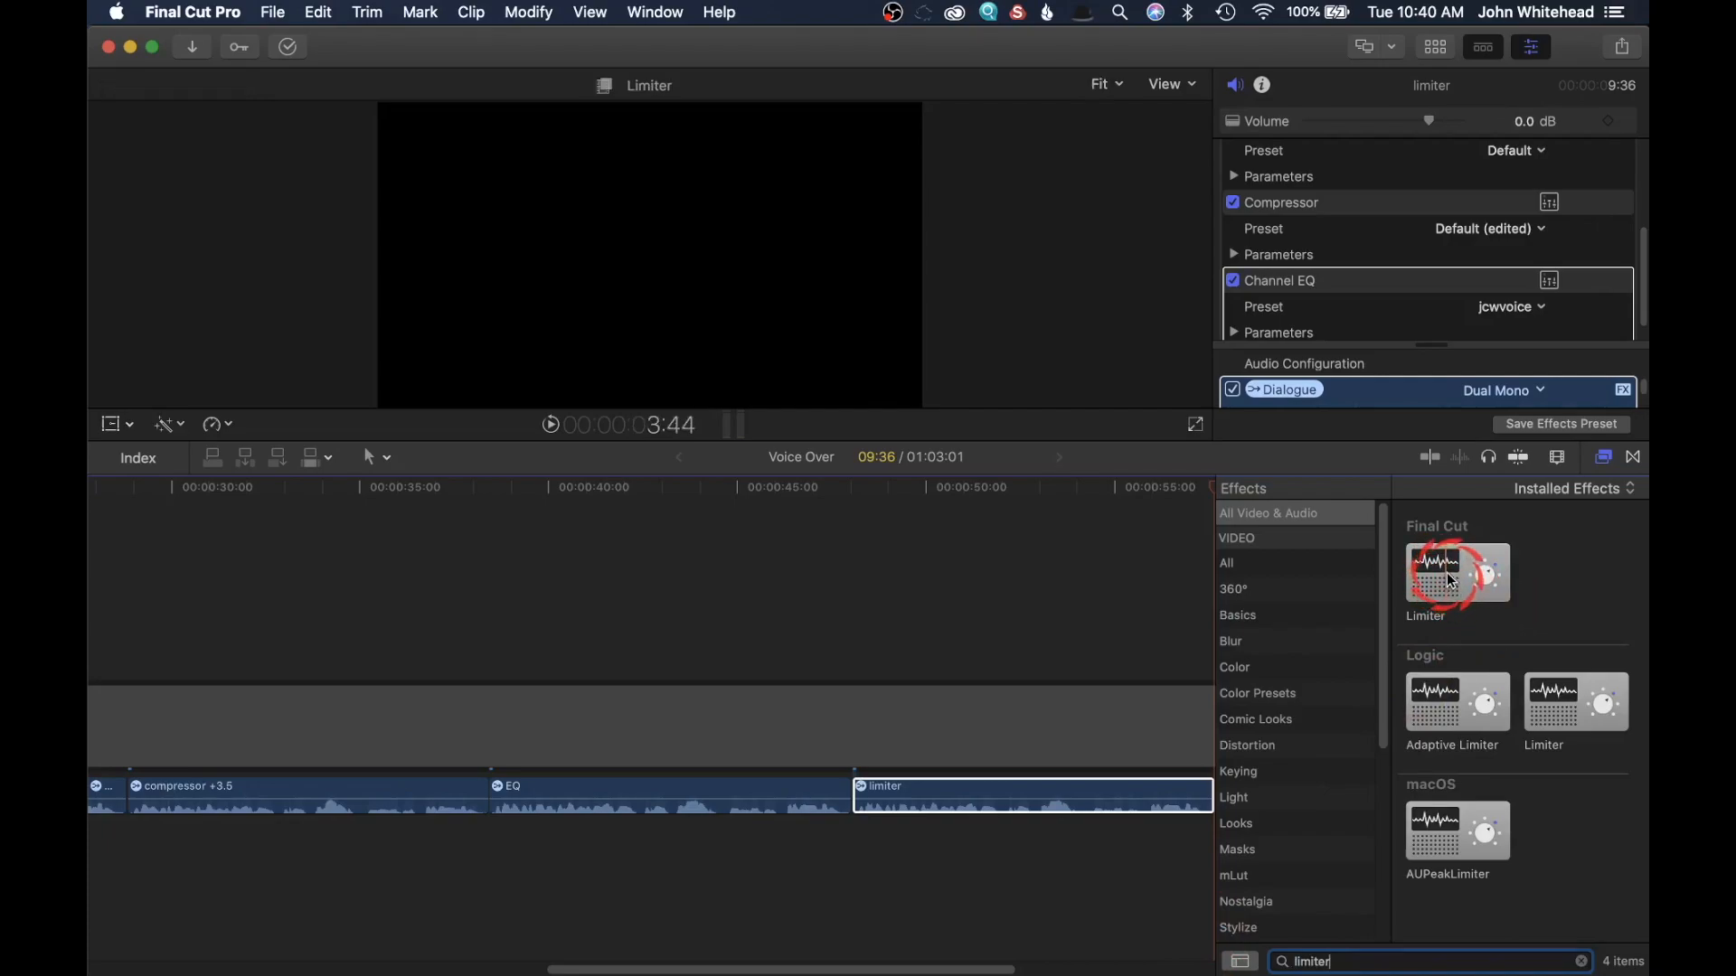
left_click_drag(1565, 722, 1108, 762)
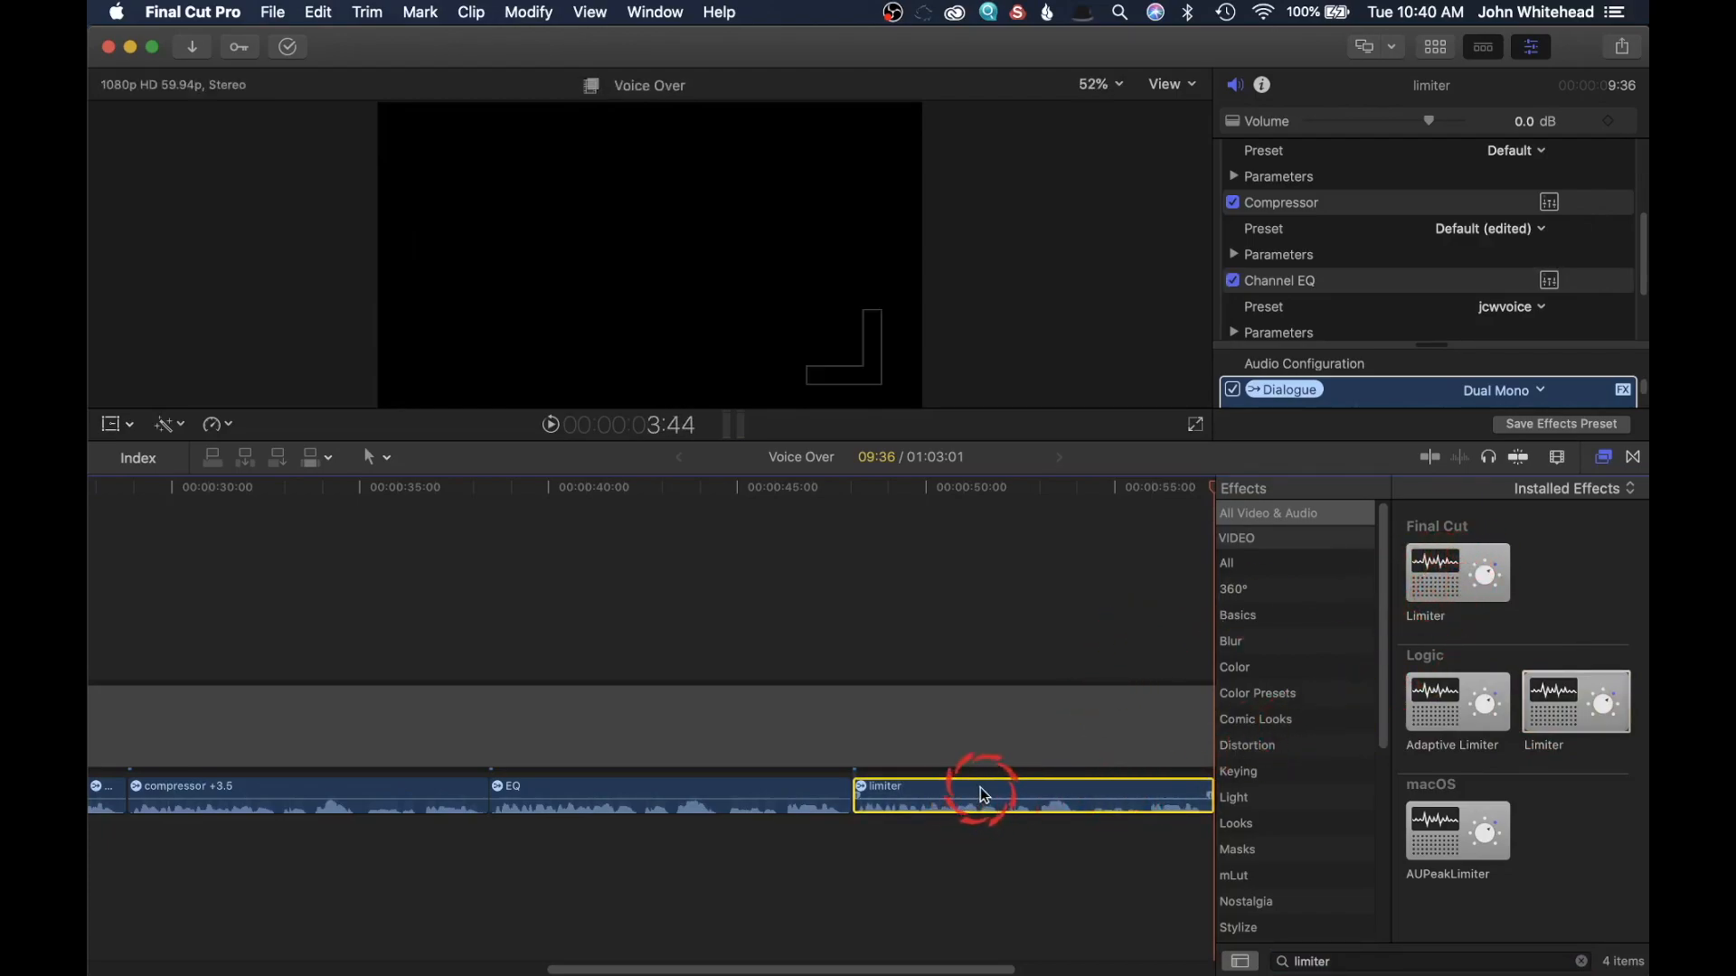
Open the settings of the Limiter effect on the limiter clip and set its mode to Legacy
left_click(1395, 346)
scroll(1410, 339, "down", 3)
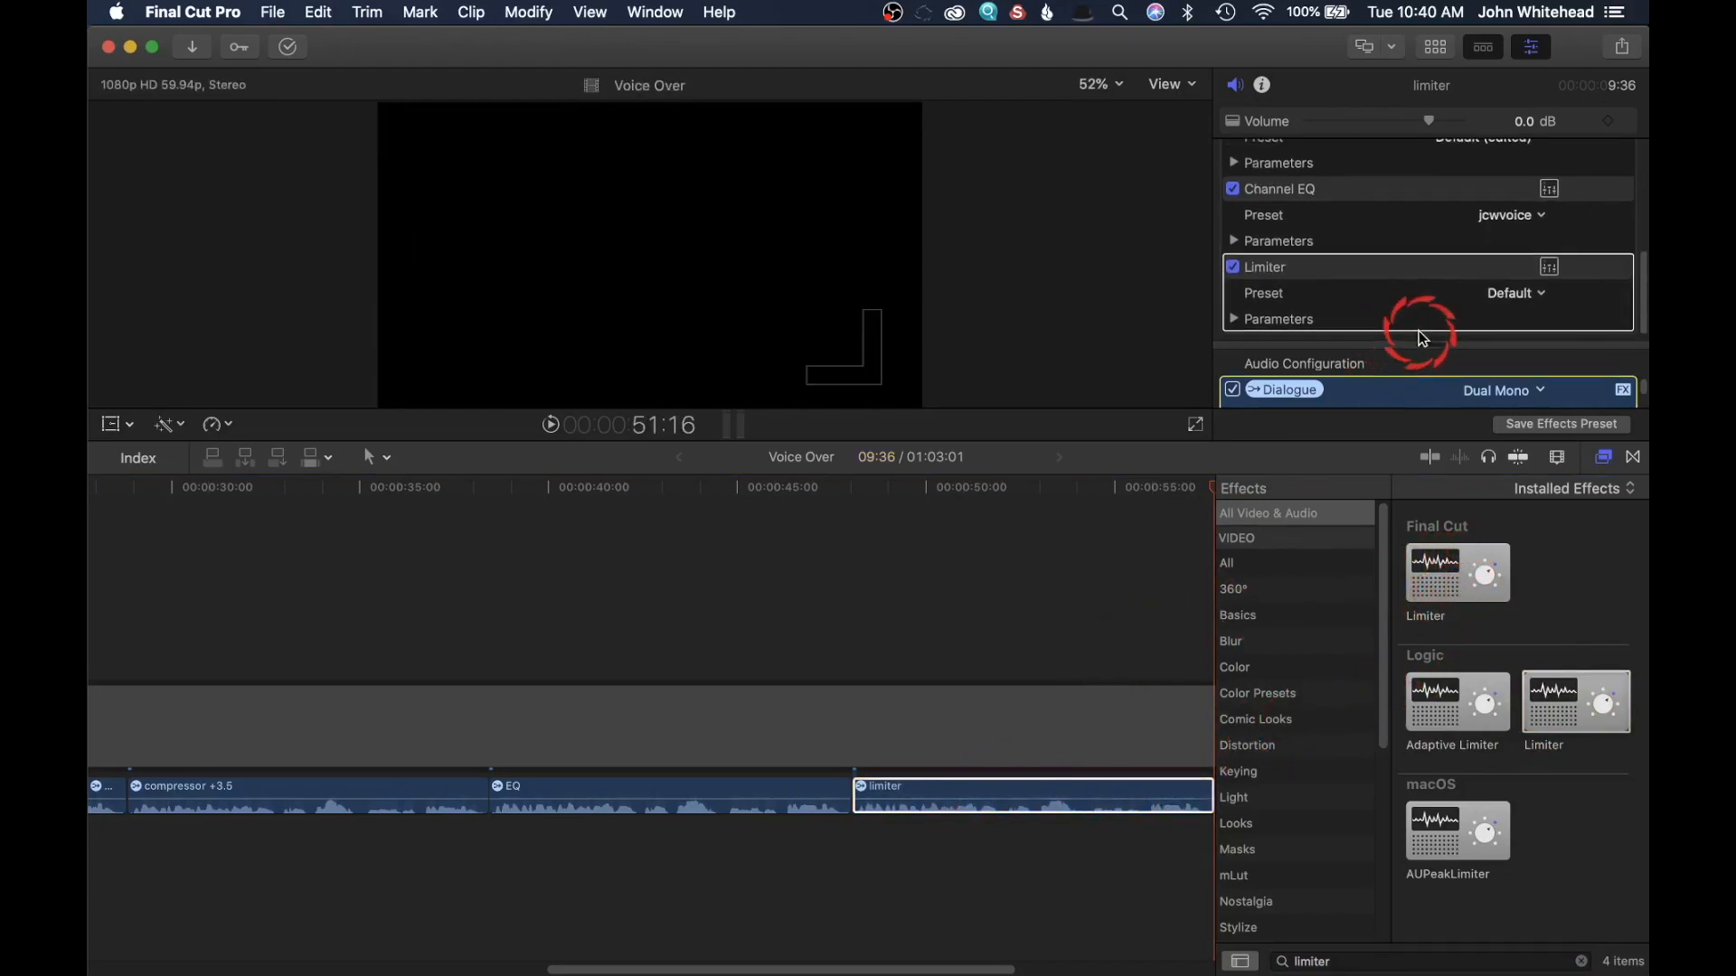
left_click(1550, 267)
left_click_drag(933, 399, 805, 226)
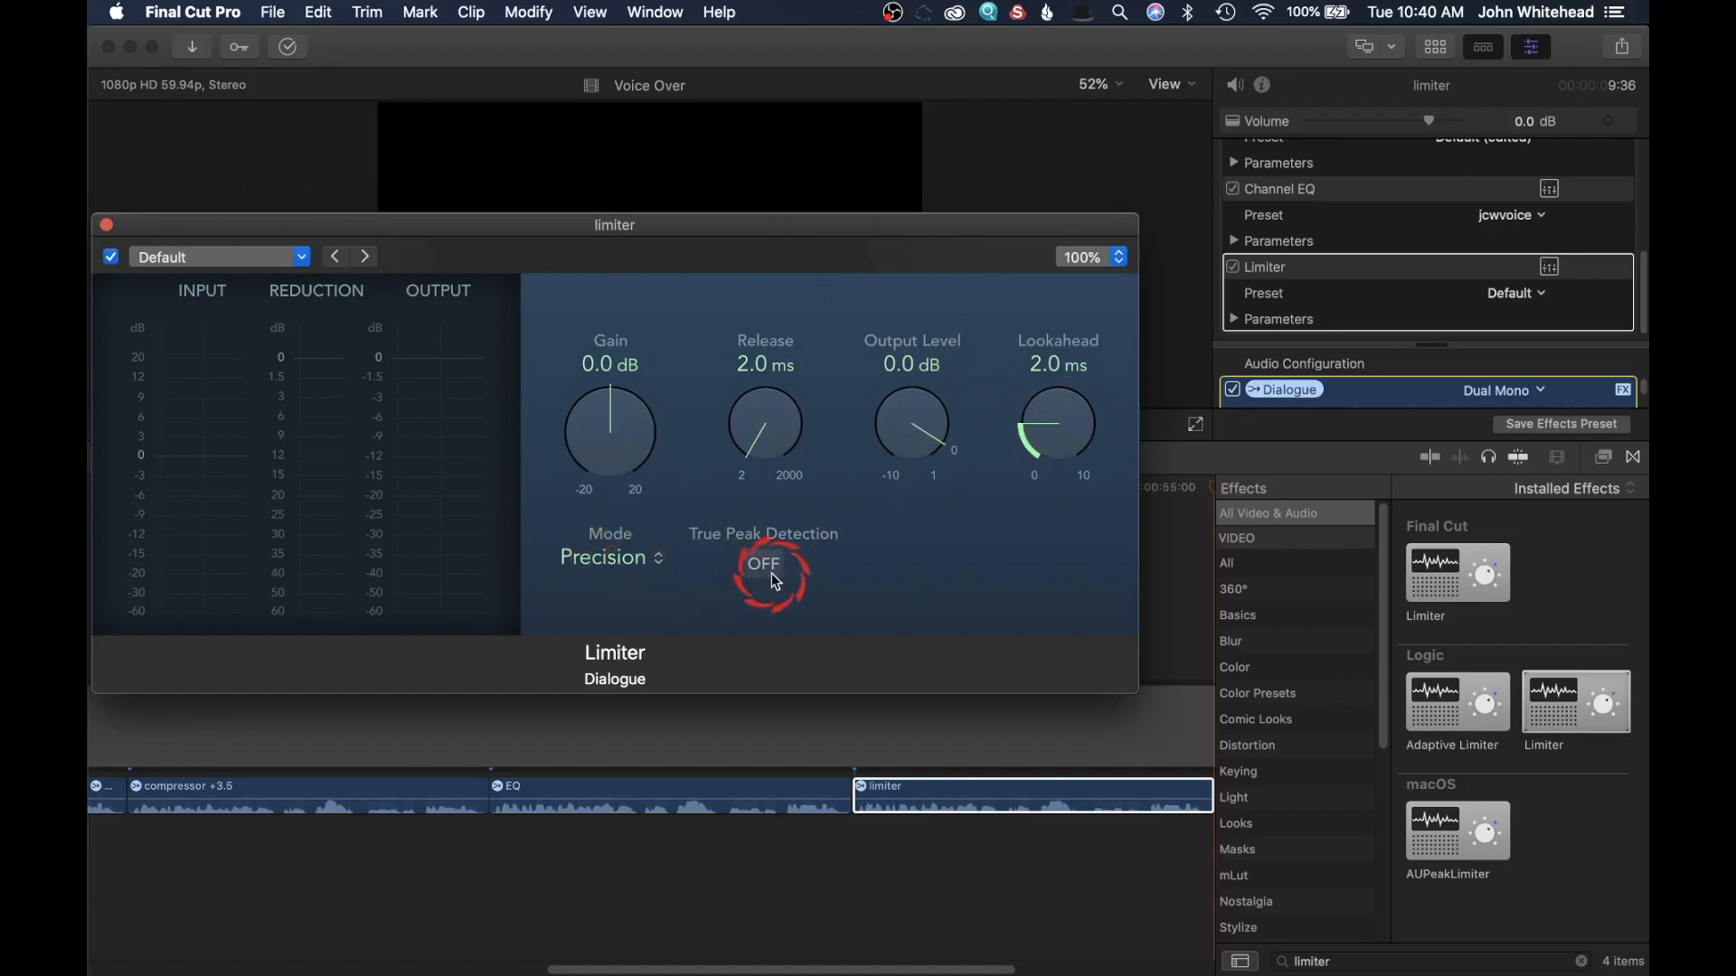
left_click(631, 572)
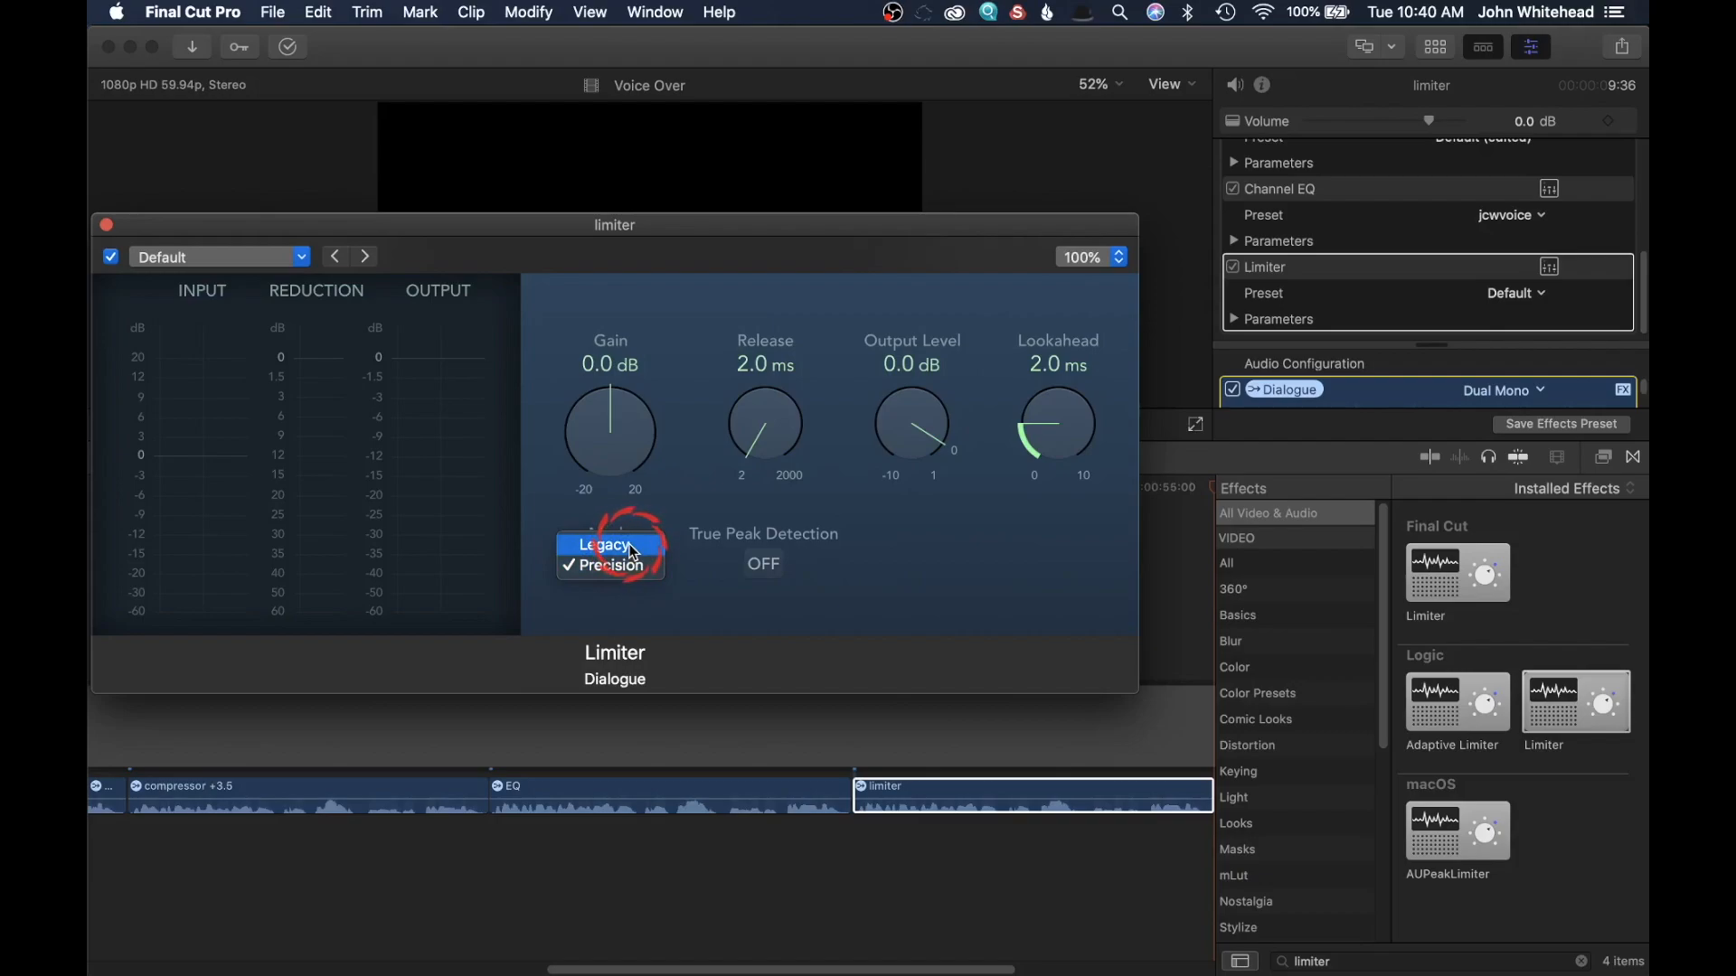
left_click(632, 548)
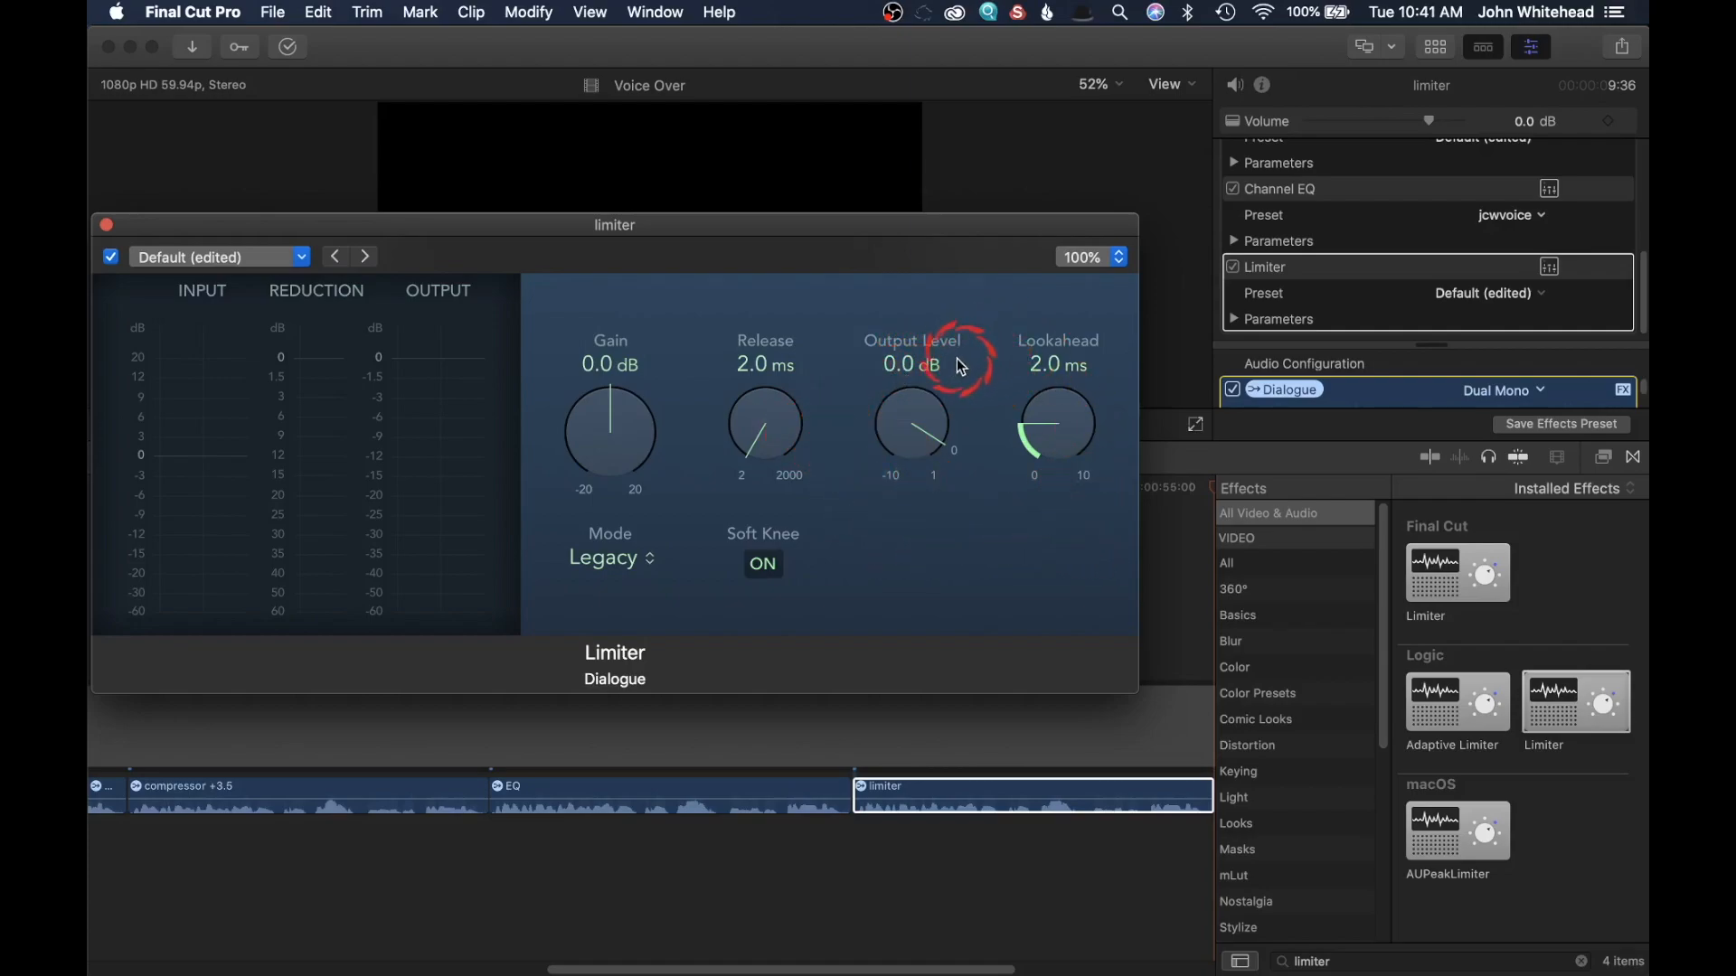
Set the Limiter's output level to -2.0 dB and its release to 310.0 ms
left_click_drag(940, 405, 915, 459)
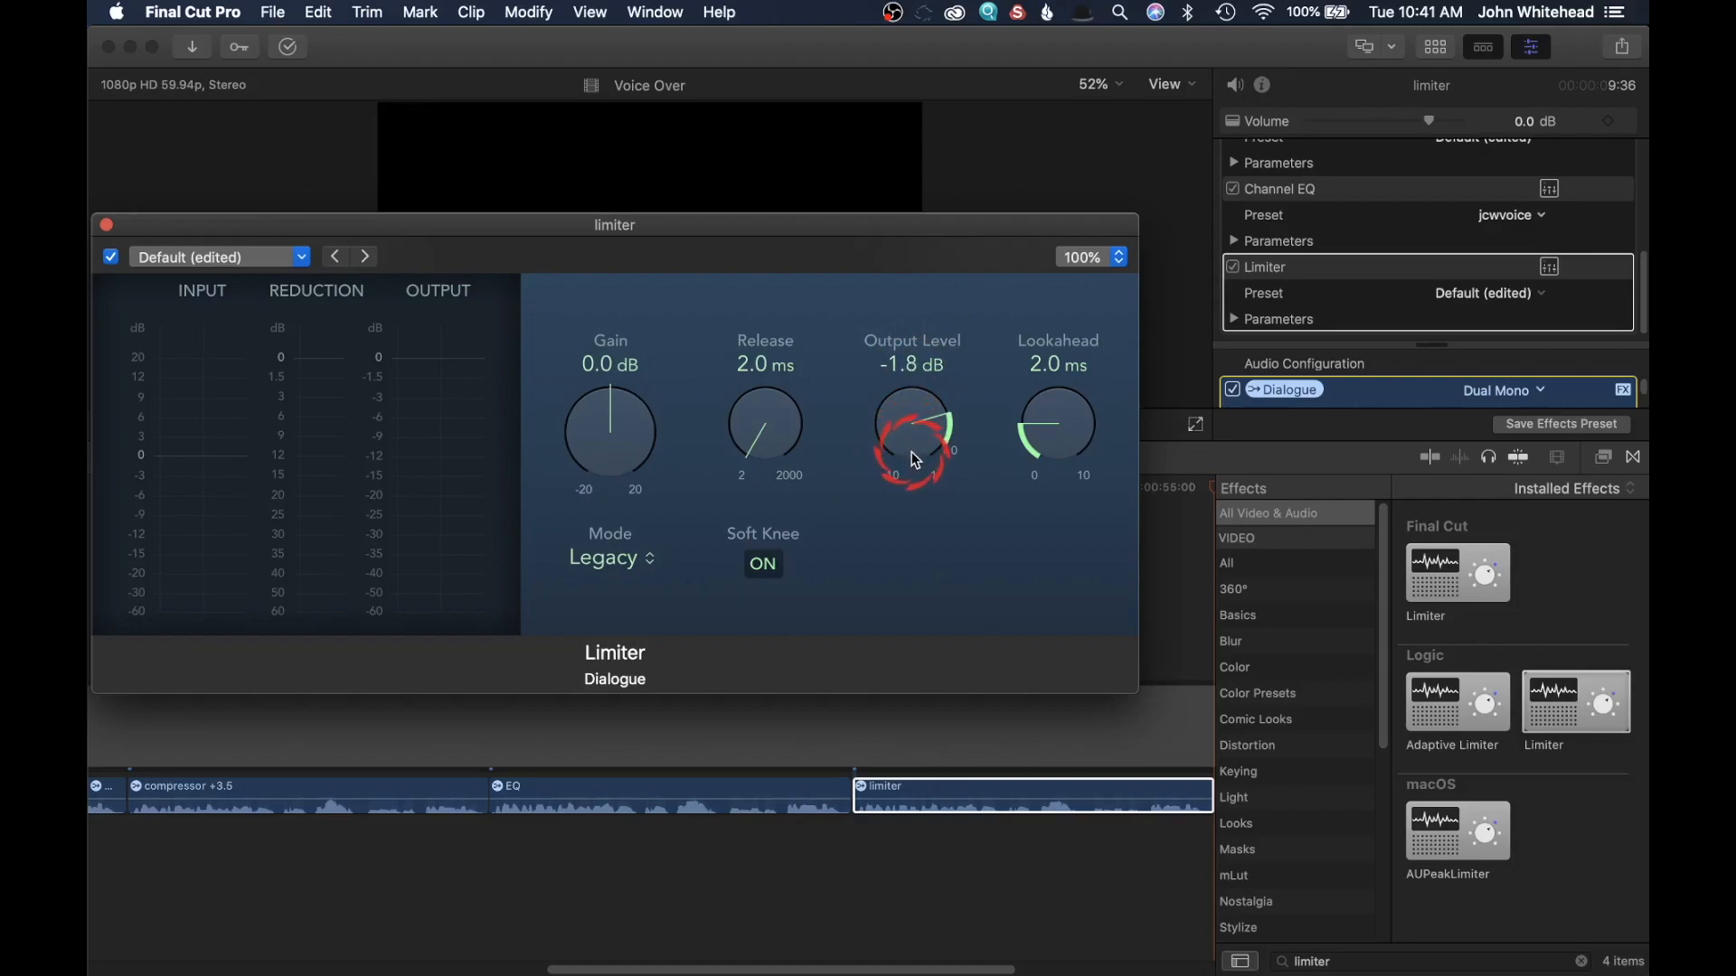
left_click_drag(911, 450, 926, 465)
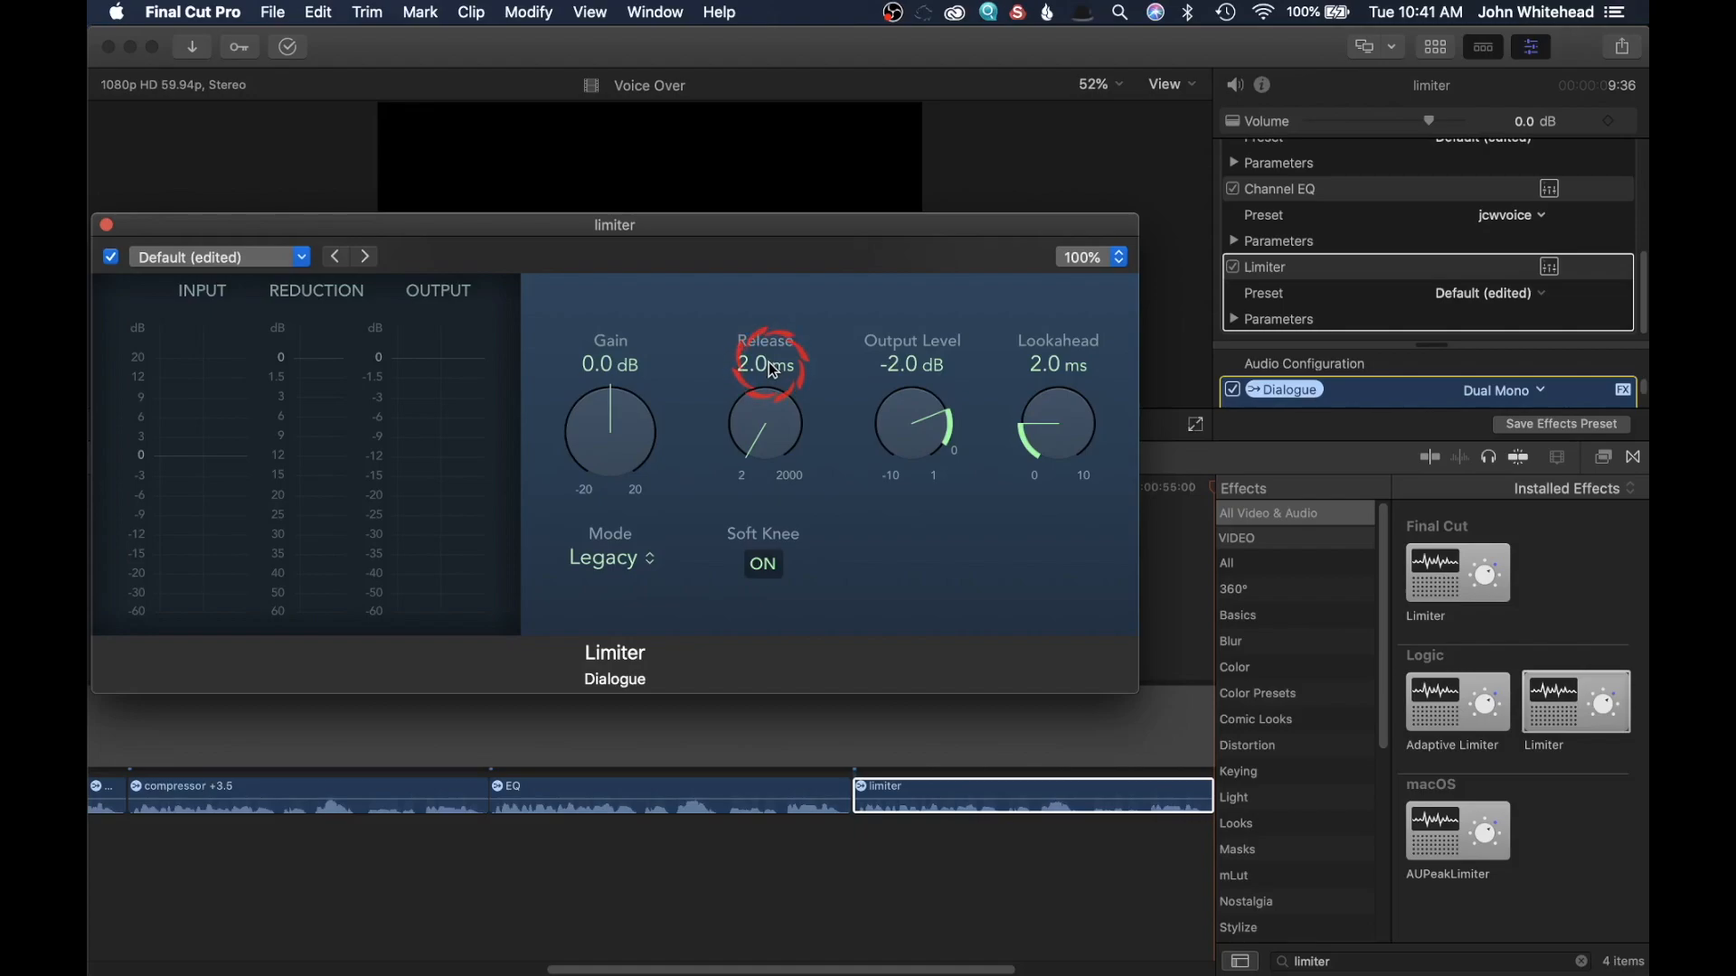
left_click_drag(762, 351, 817, 9)
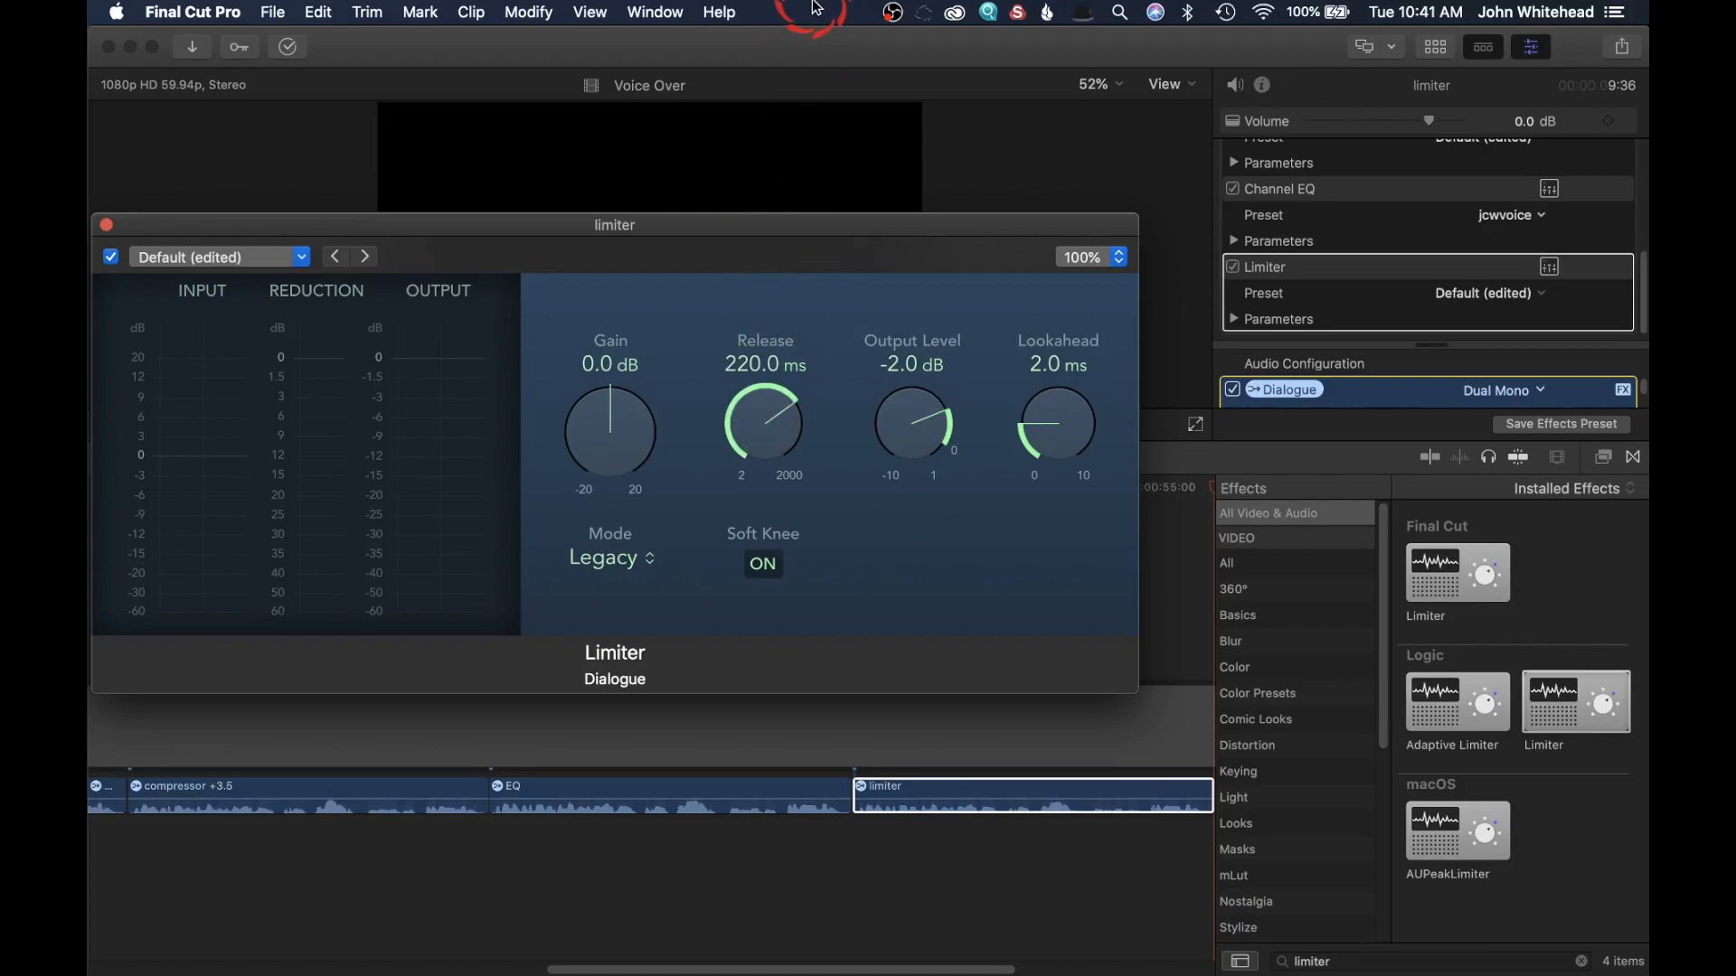
left_click_drag(749, 363, 747, 347)
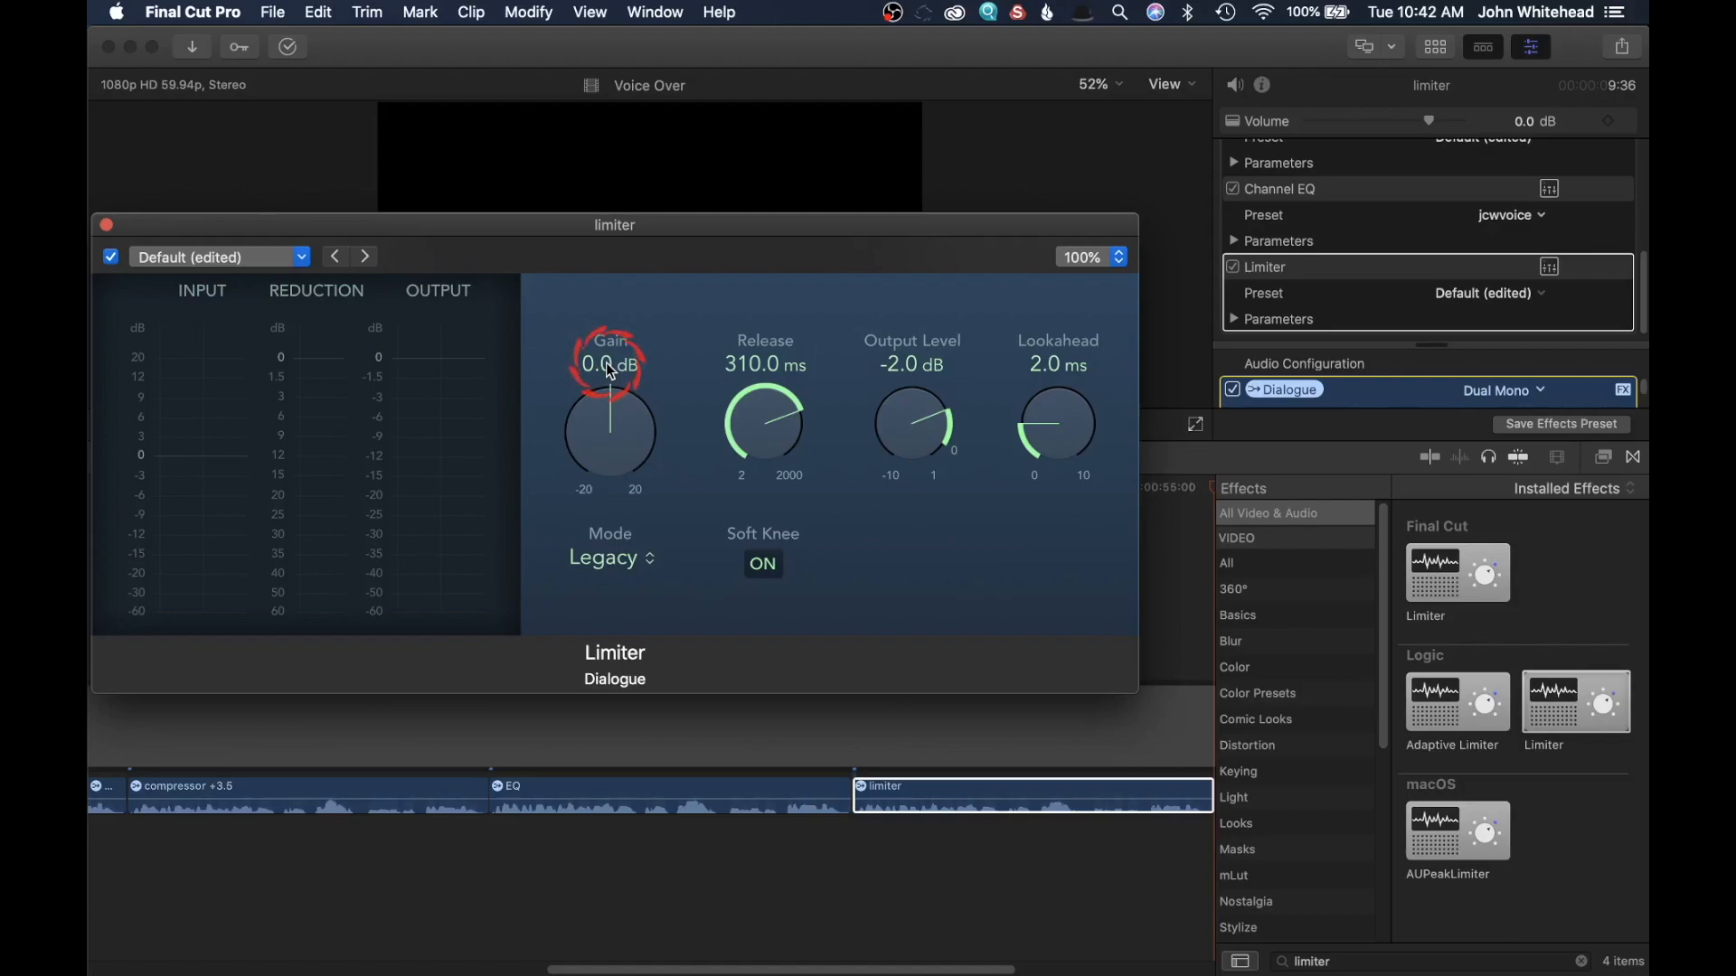
Play the limiter clip from its start to check the levels and set the Limiter's gain to +3.0 dB
left_click(859, 791)
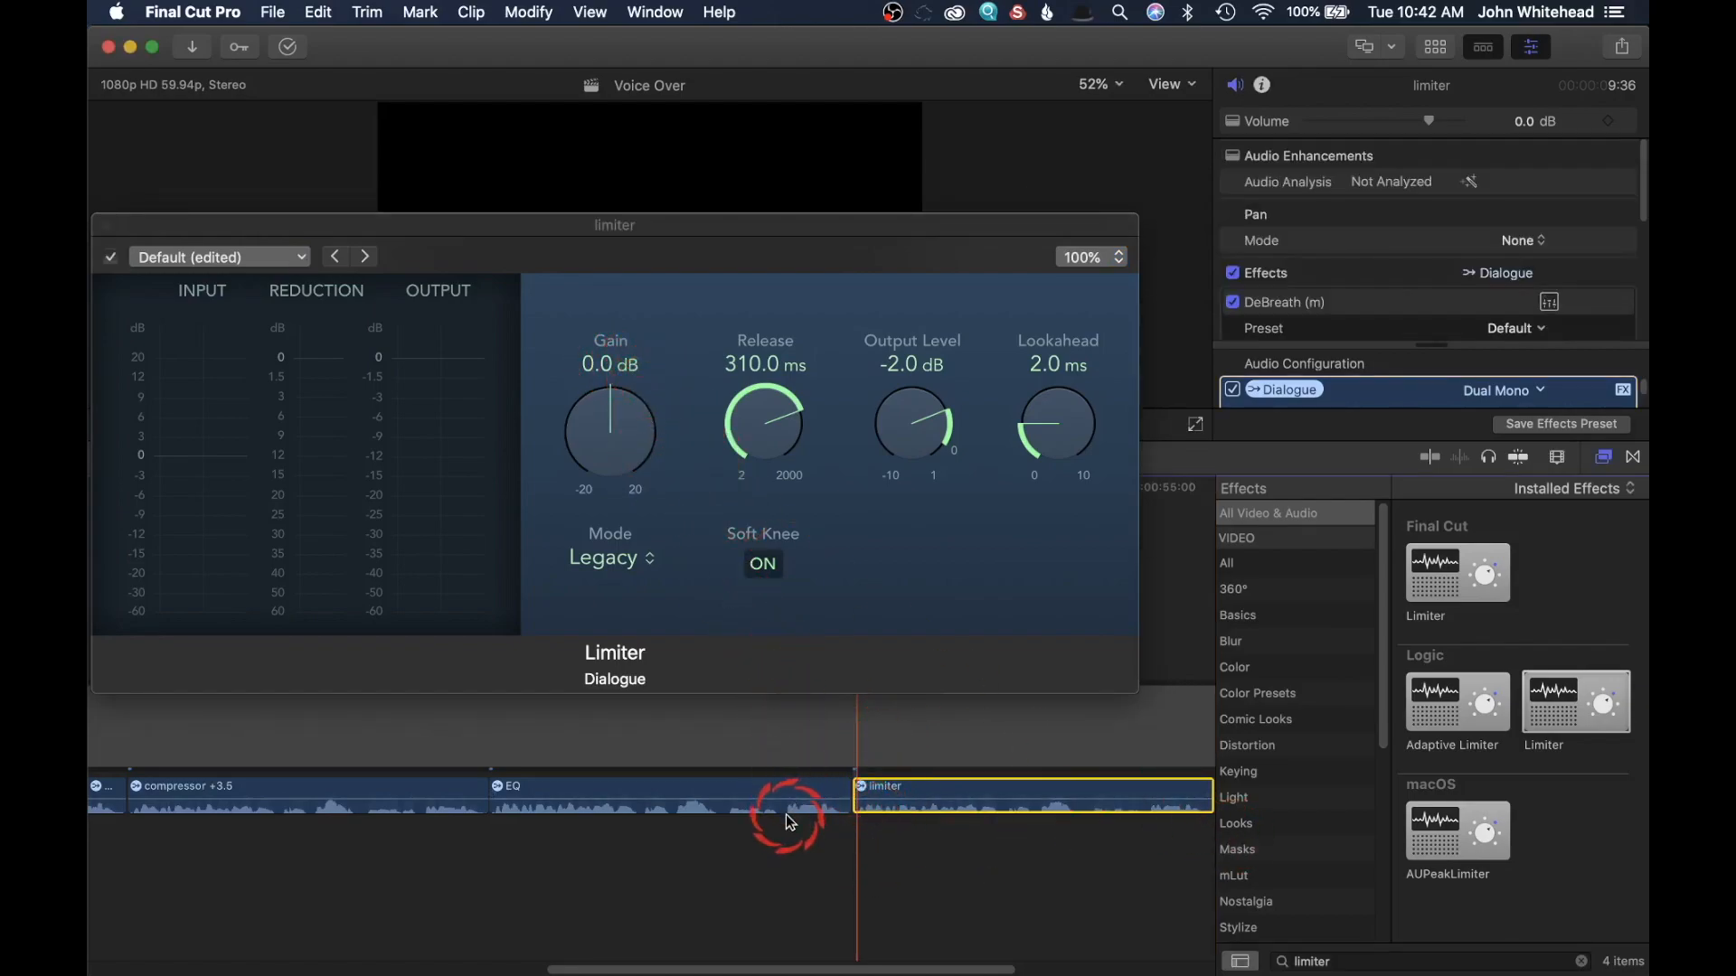
key("space")
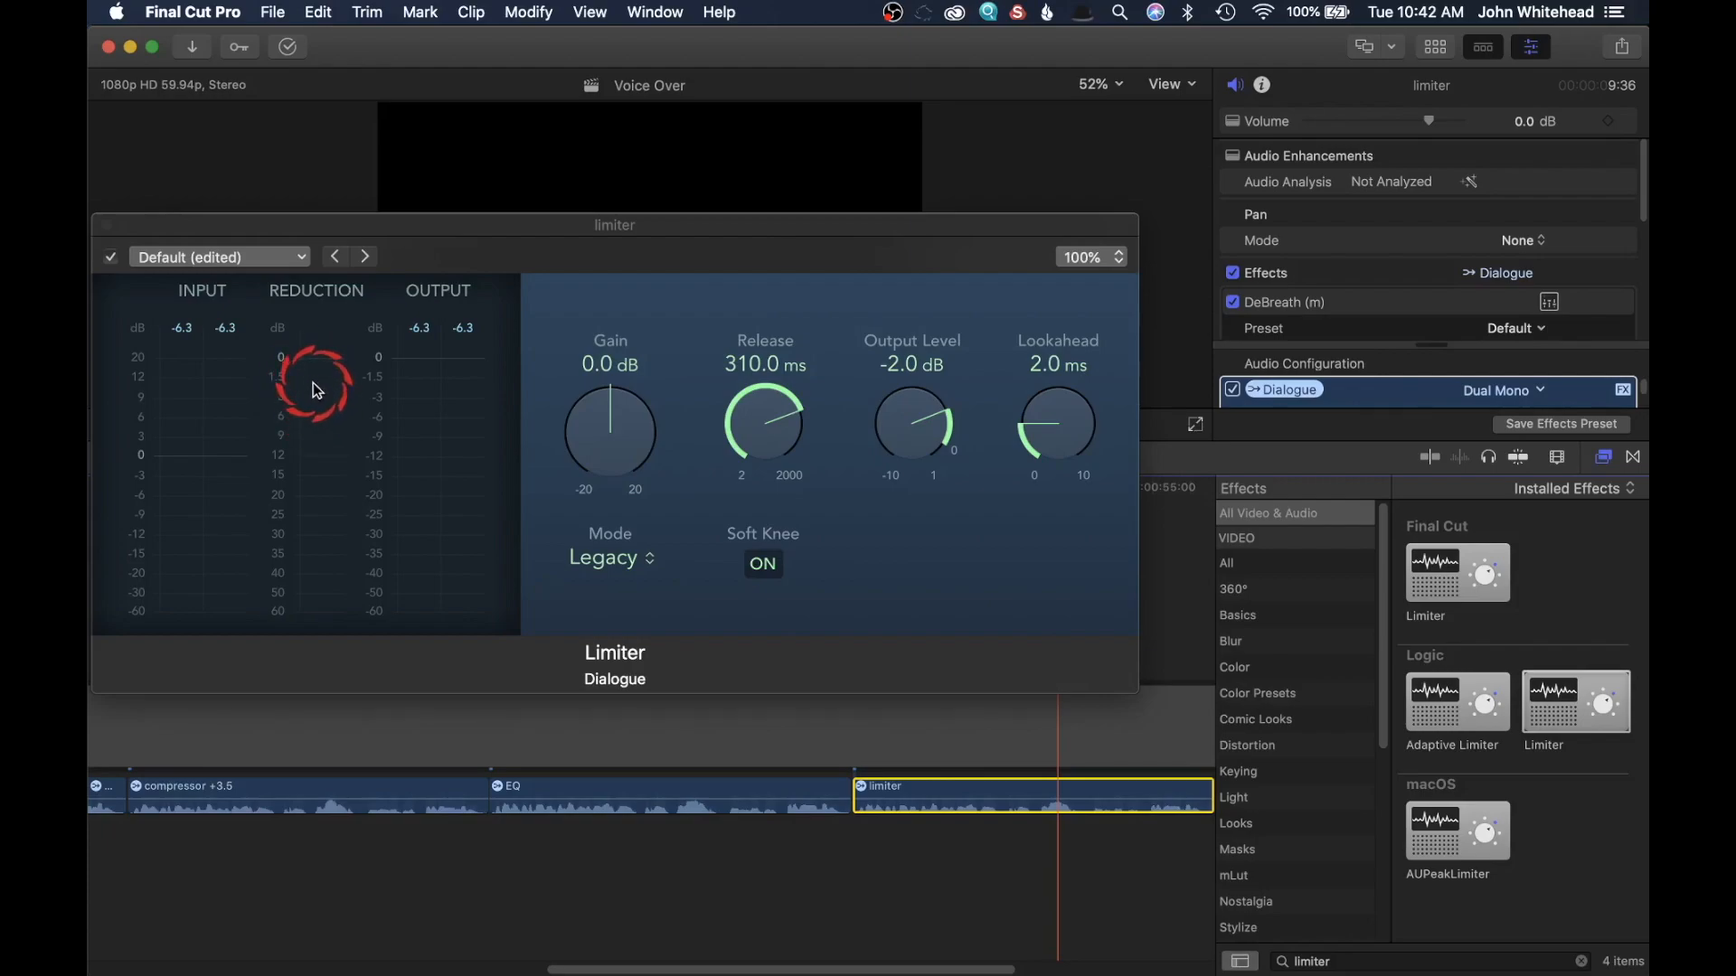
left_click(601, 367)
left_click_drag(609, 392, 616, 320)
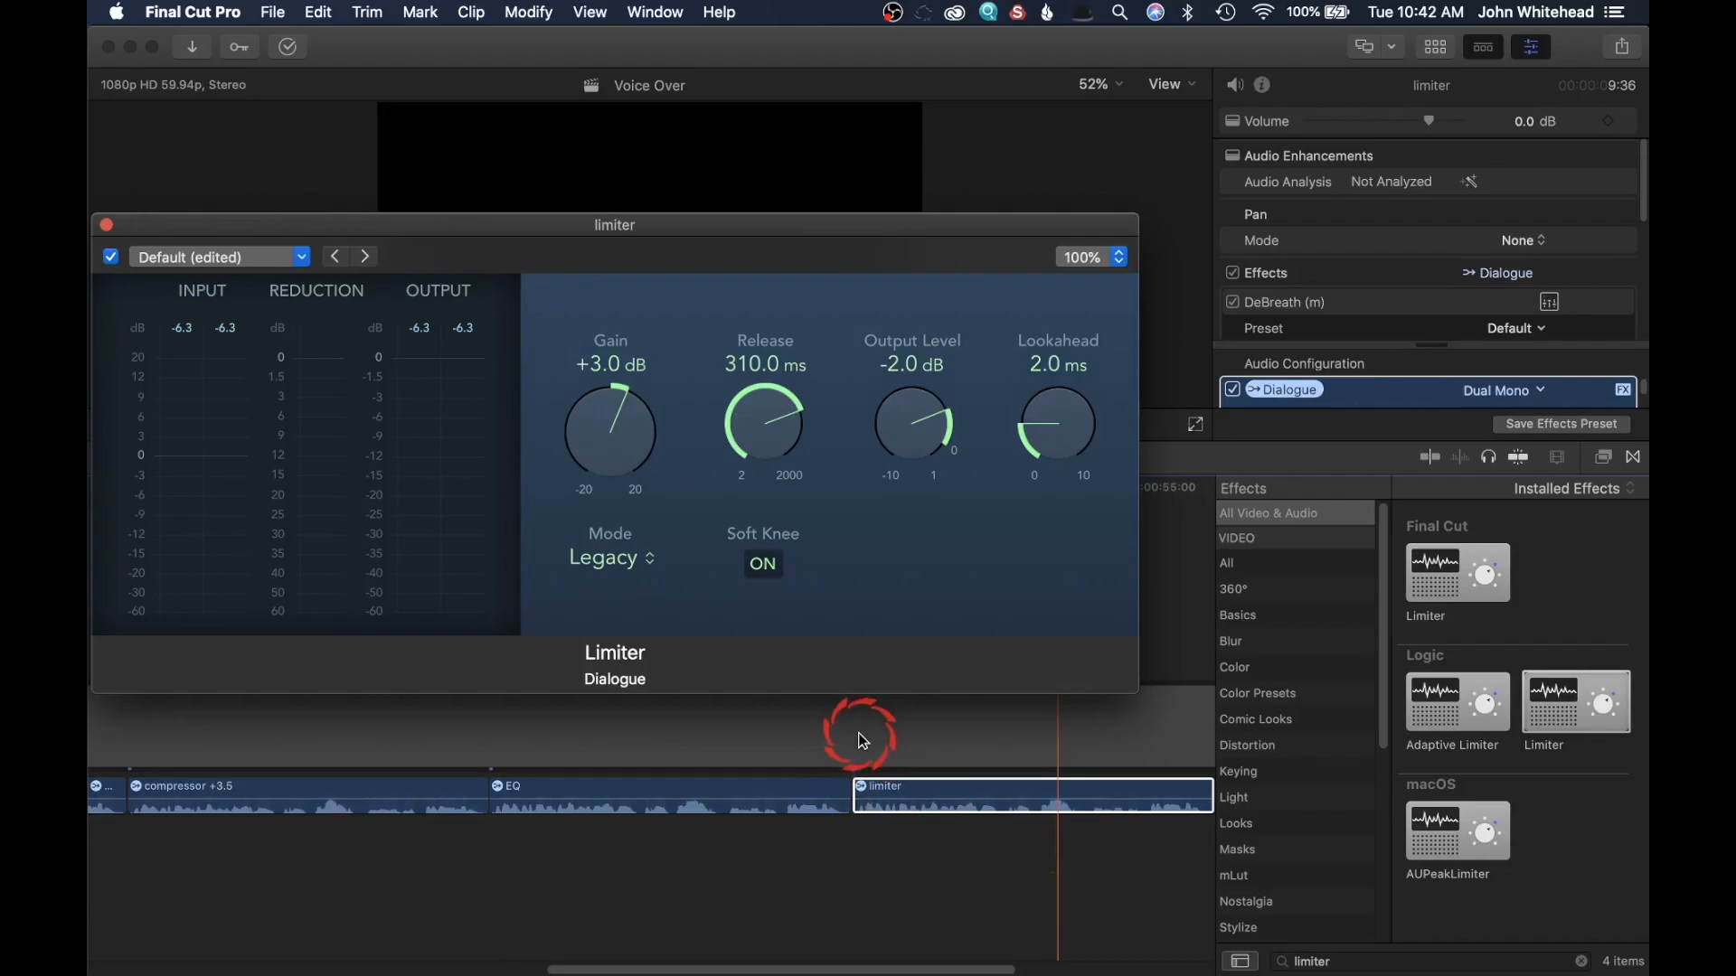
Rename the limiter clip as limter 3db
left_click(883, 786)
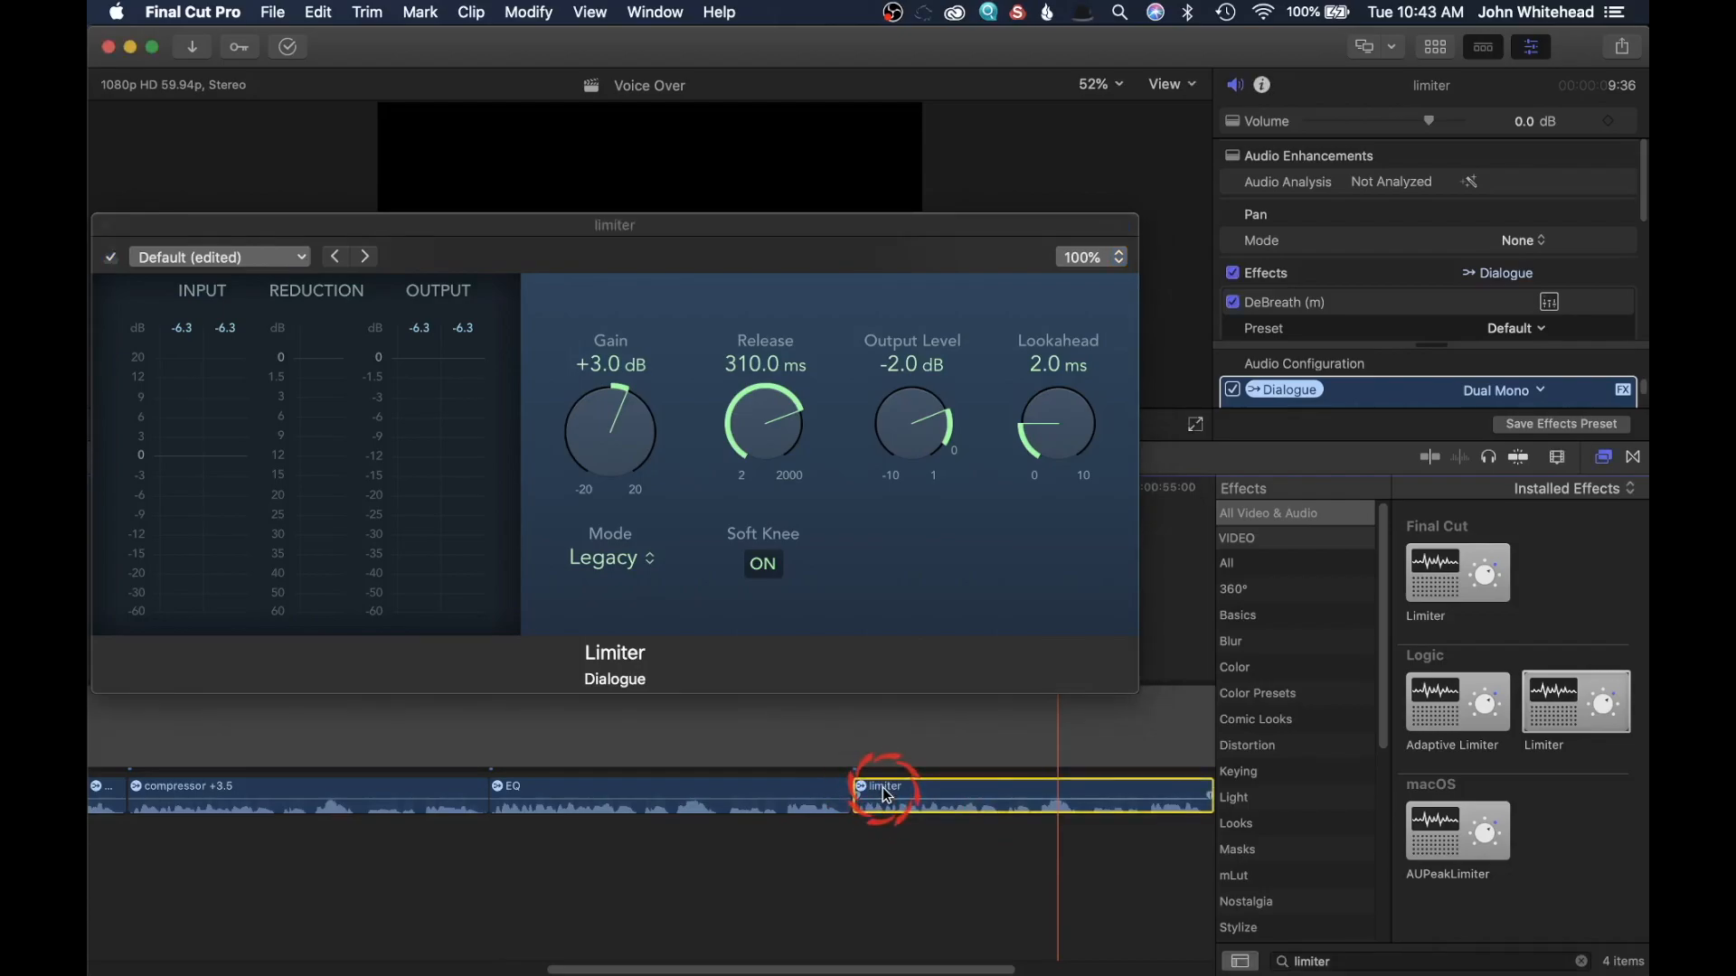
right_click(882, 788)
left_click(924, 654)
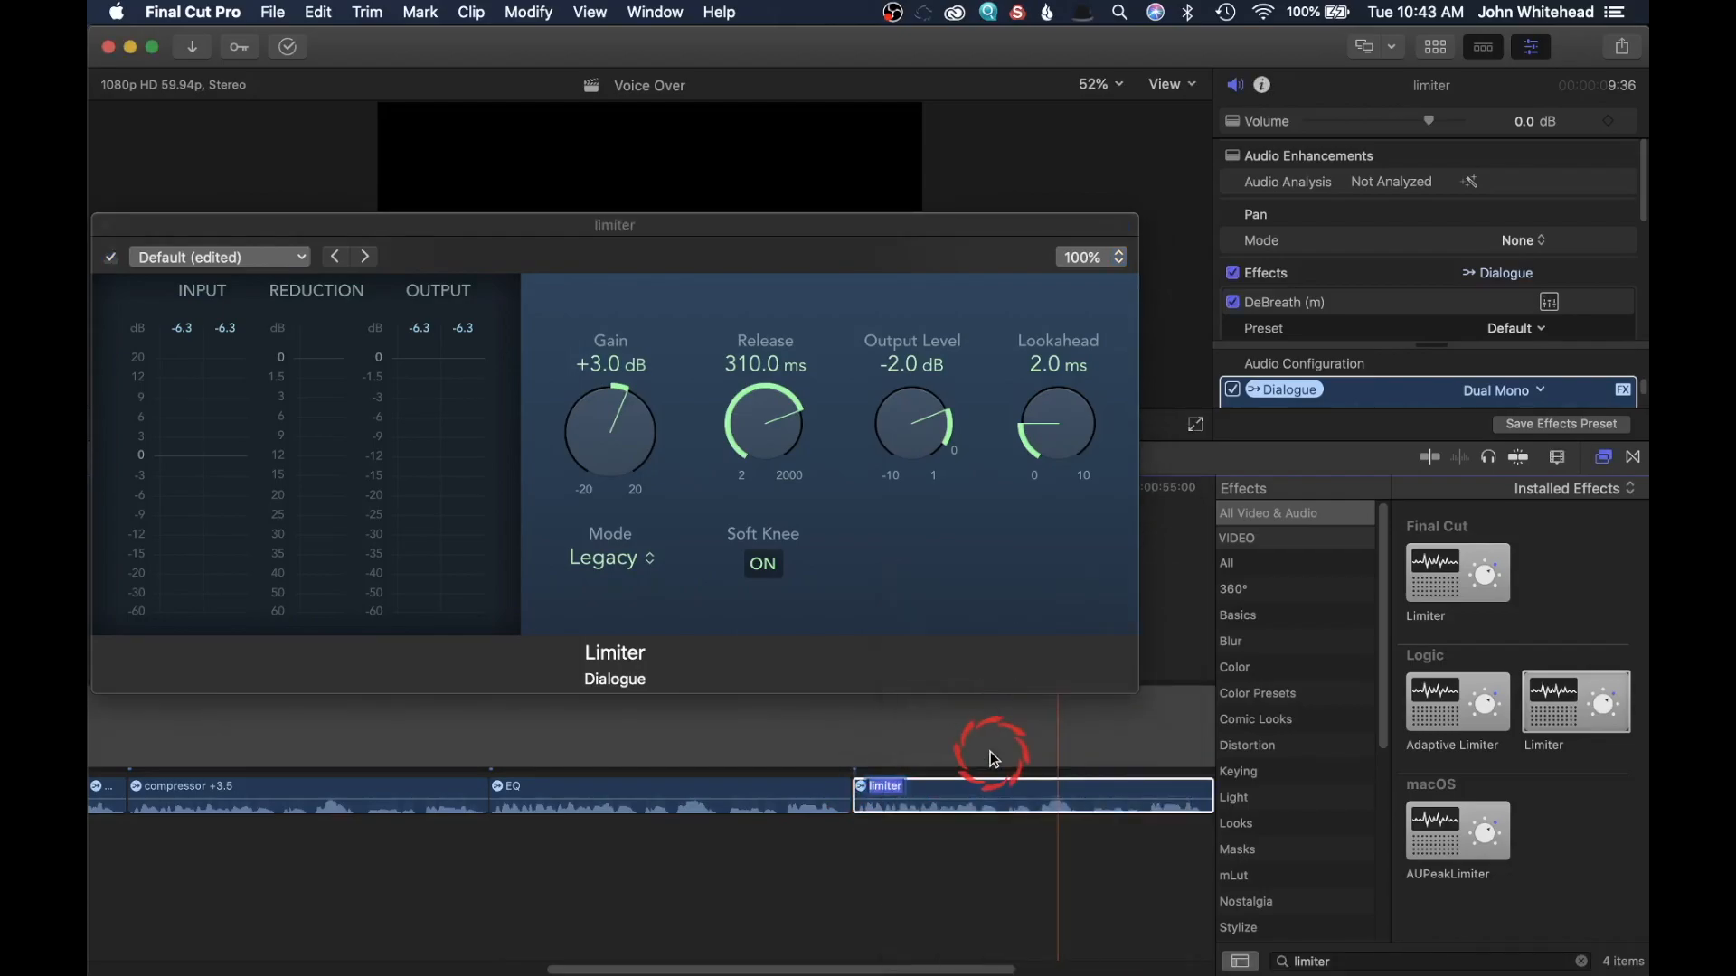
type("lim")
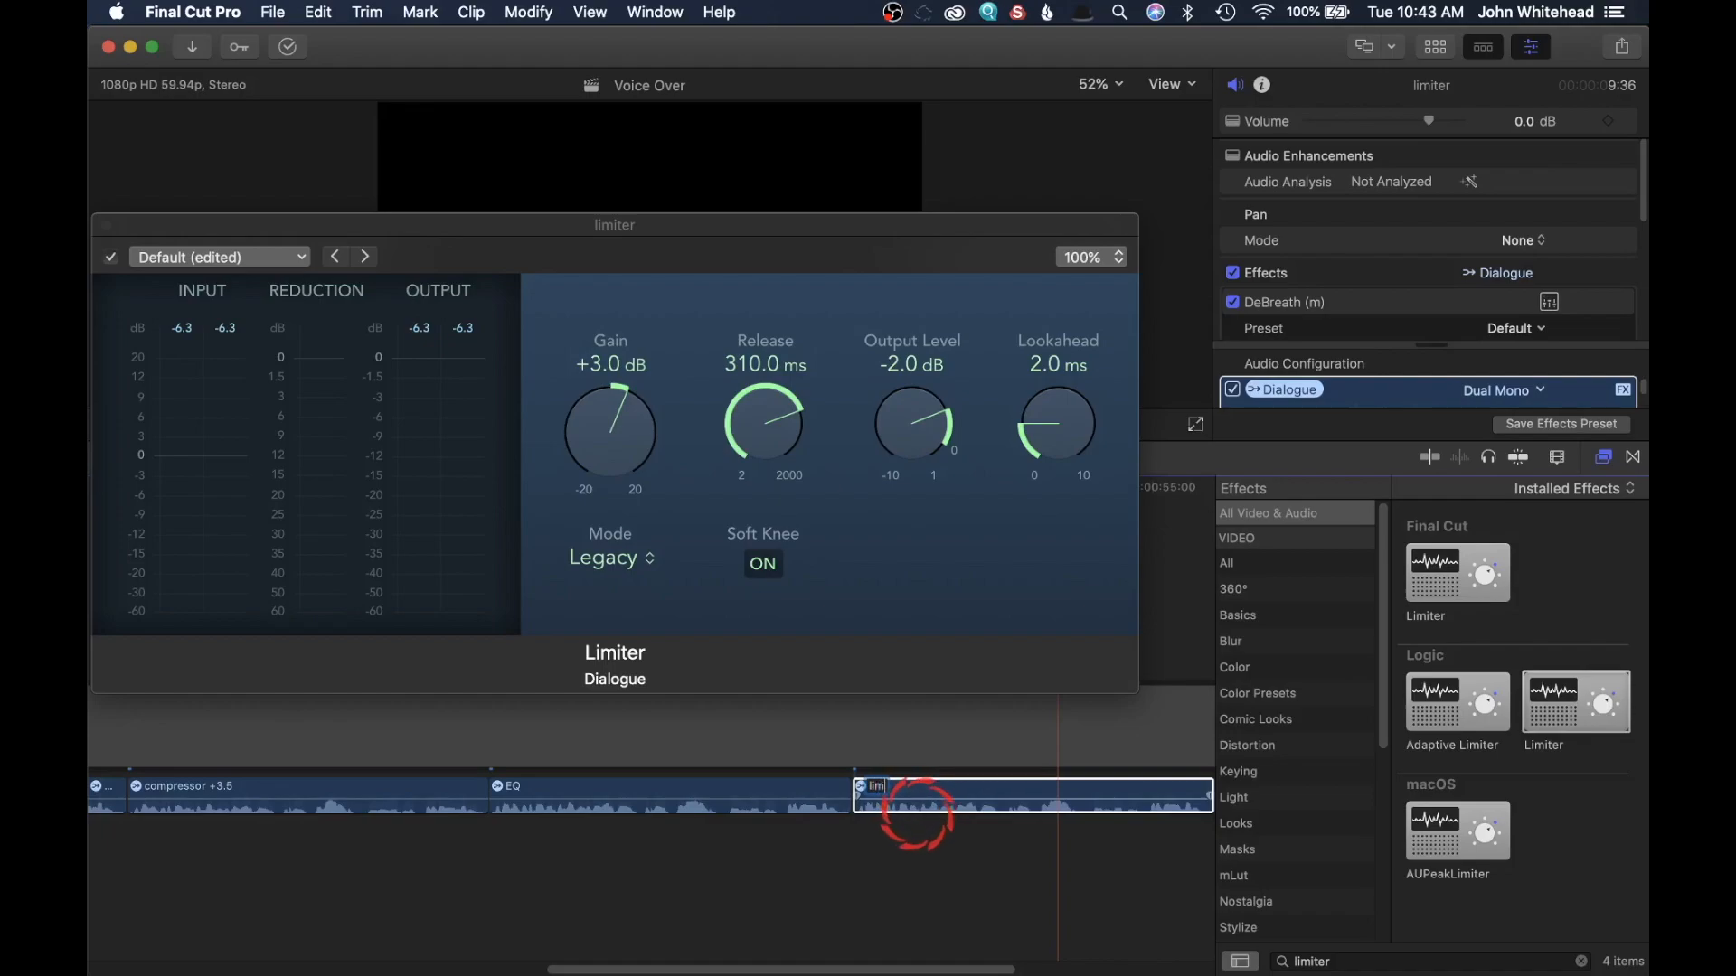
type("ter 3db")
left_click(857, 770)
Play the limter 3db clip from its start and check the Limiter's input, reduction and output meters
left_click(856, 838)
key("space")
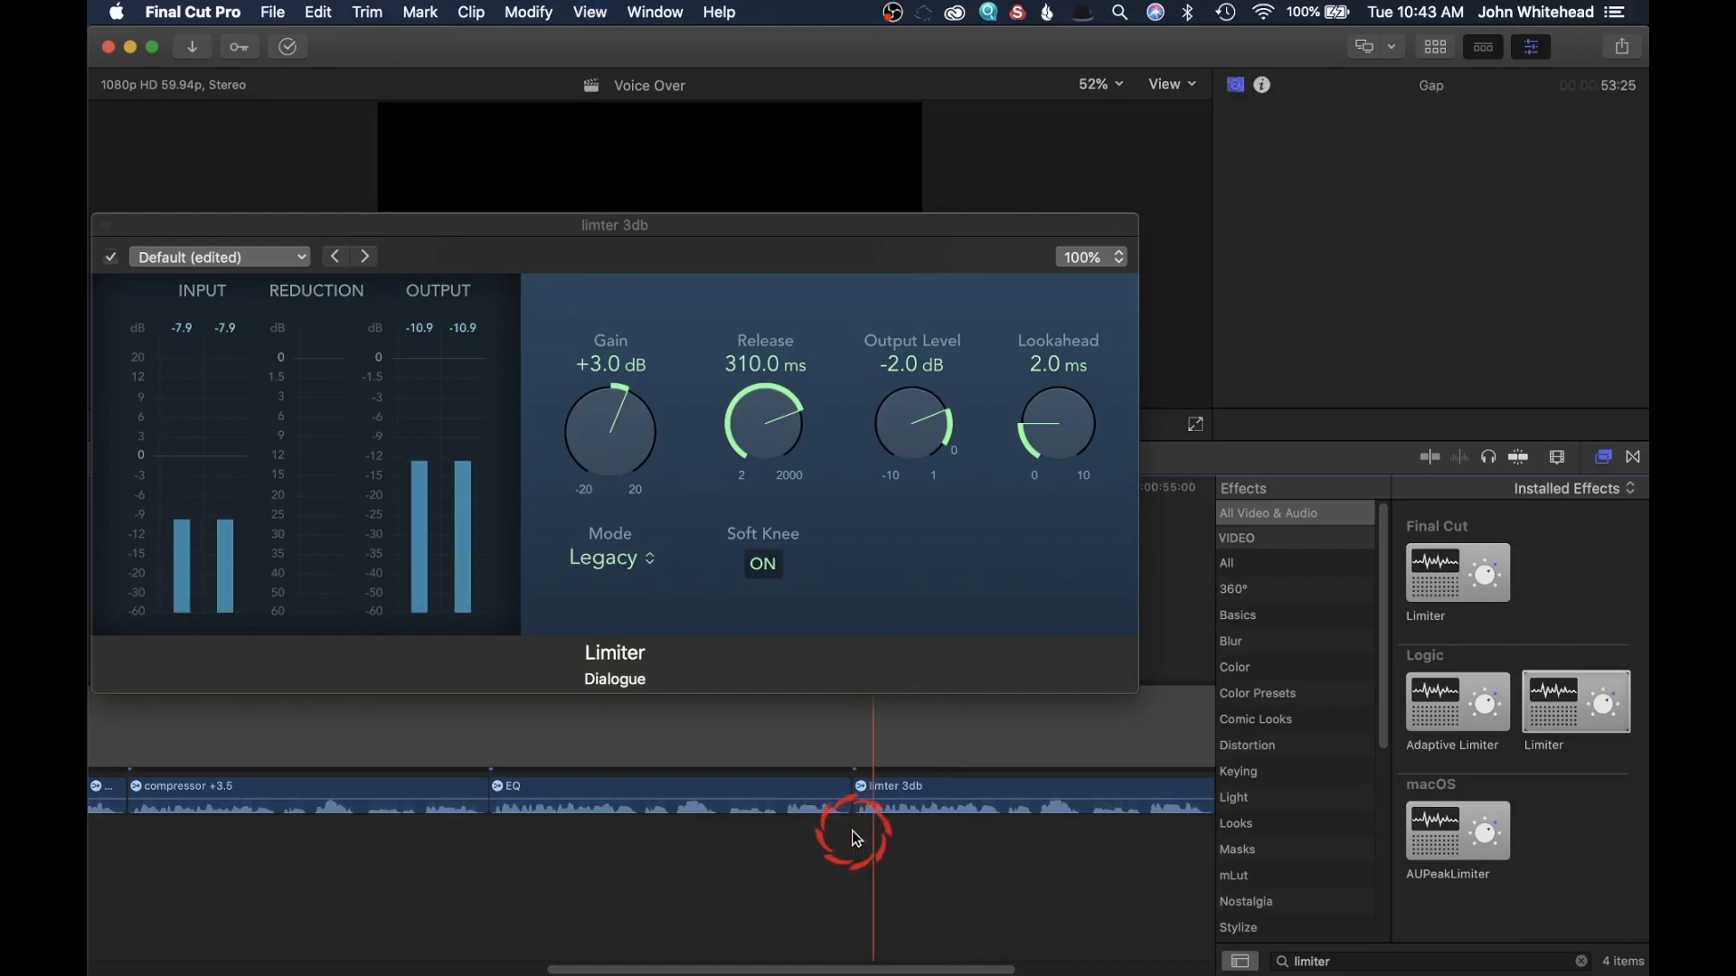
left_click(839, 777)
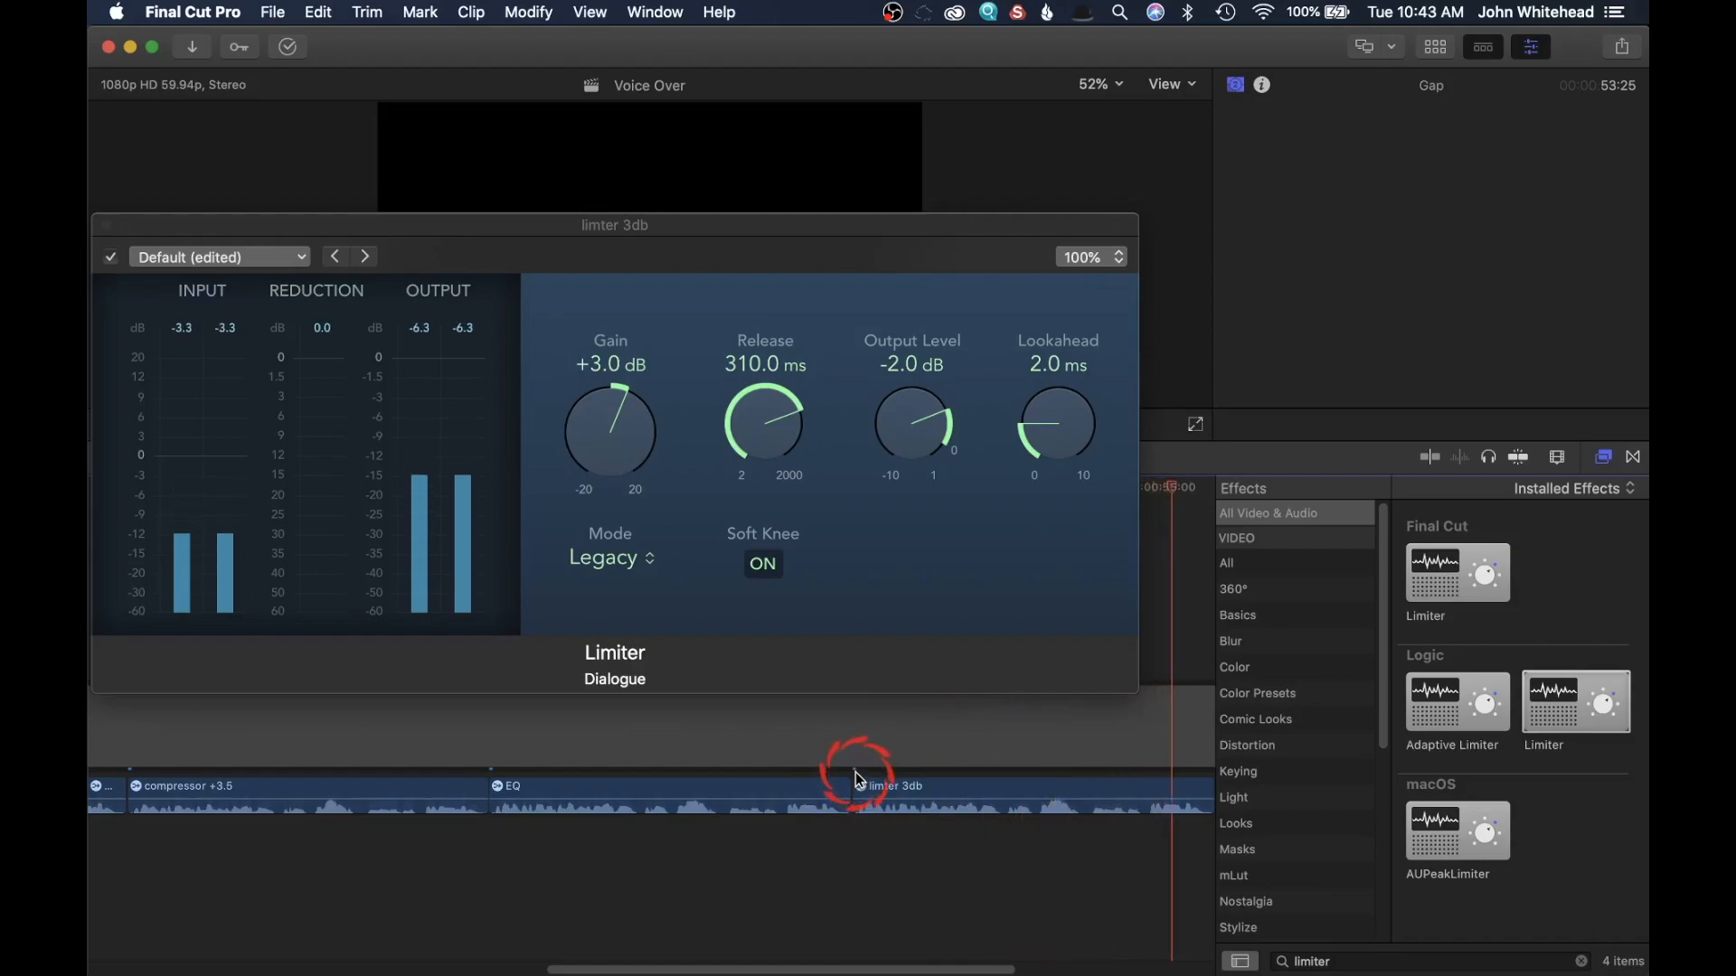
key("space")
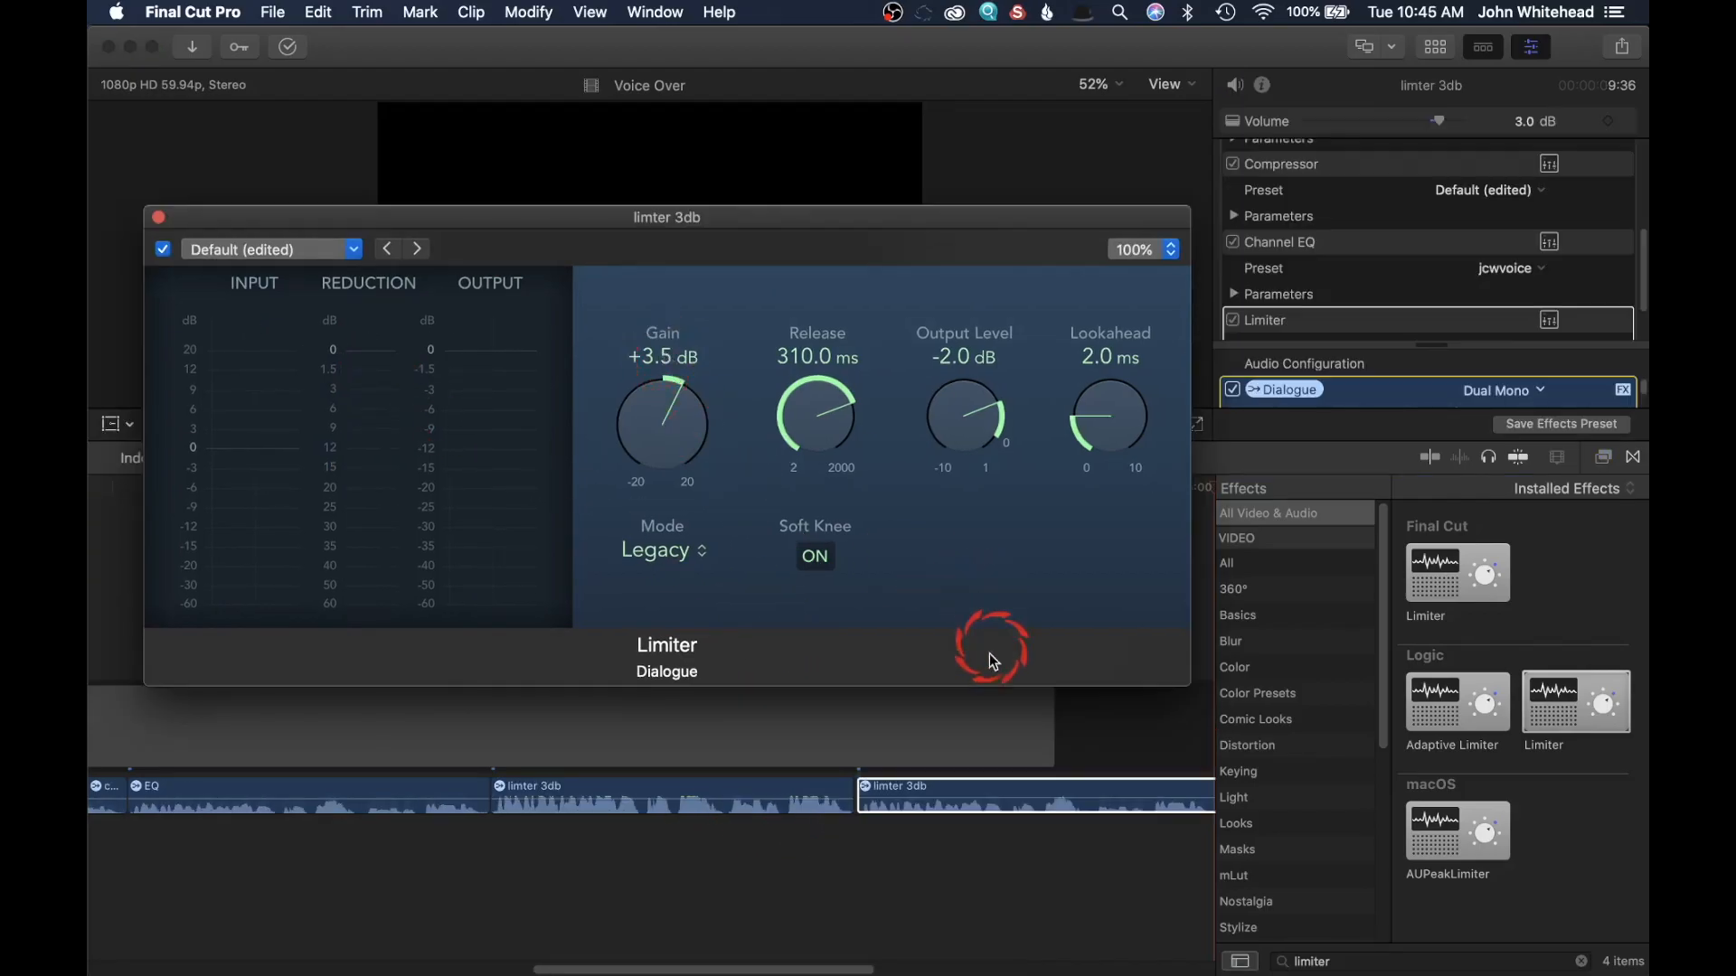
Set the Limiter's gain to +20.0 dB on the second limter 3db clip and play that clip from its start
left_click_drag(691, 372, 674, 86)
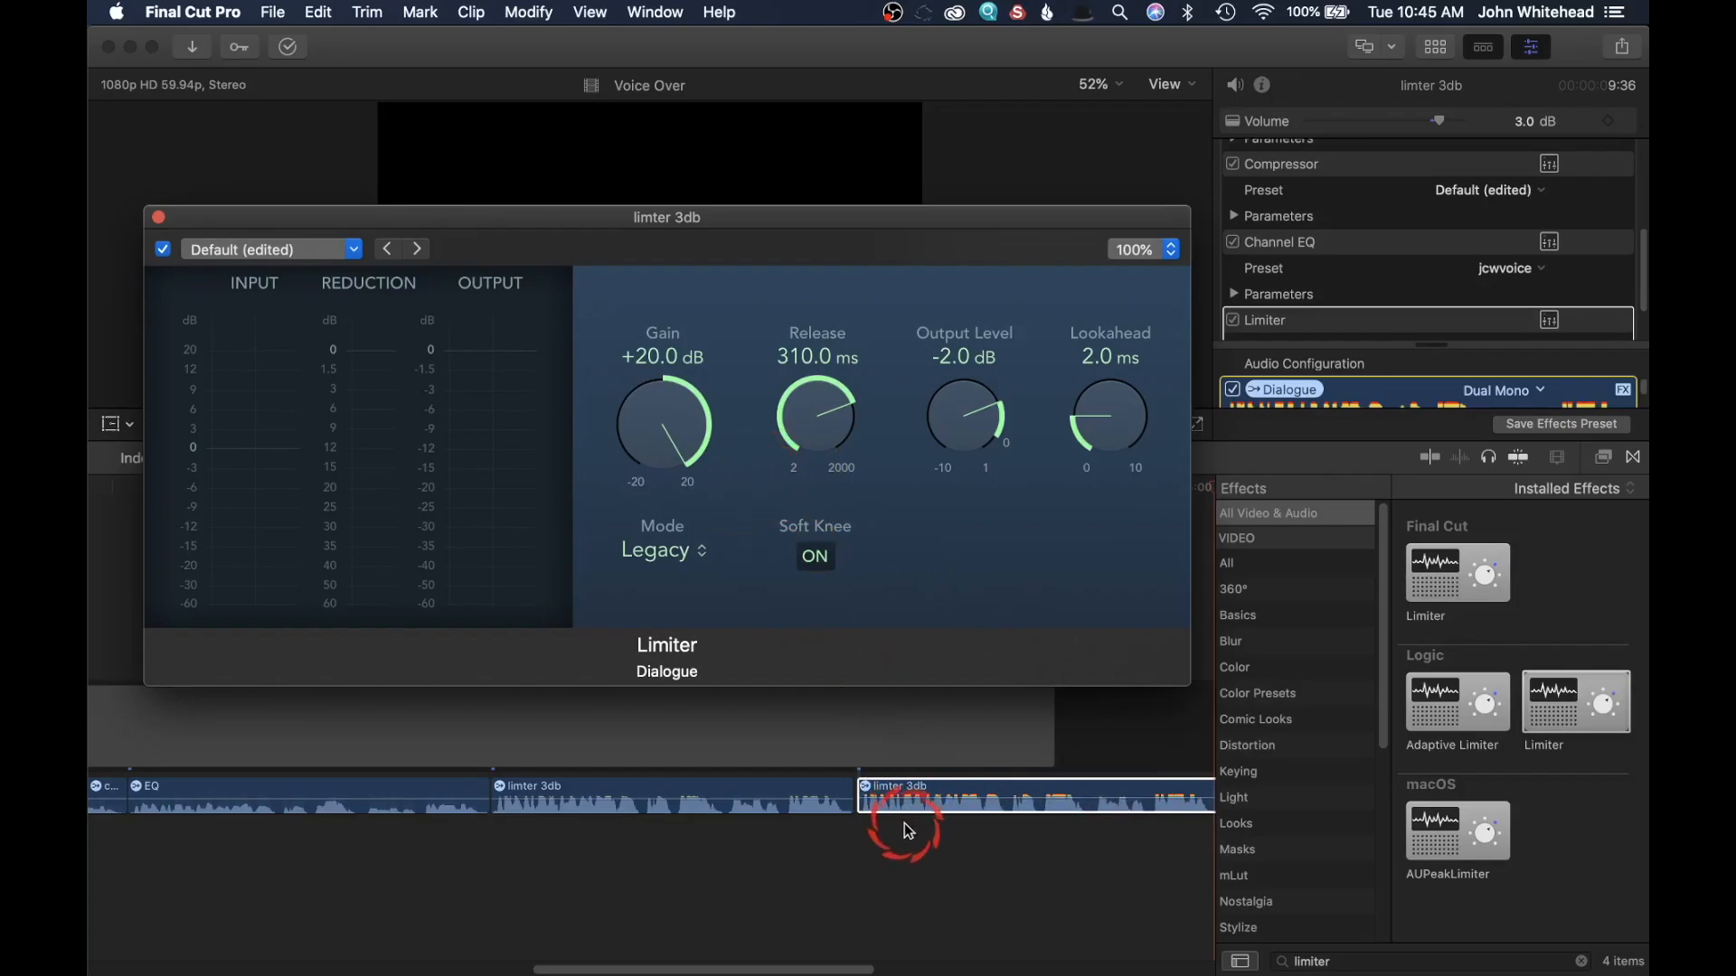
left_click(862, 836)
left_click(860, 837)
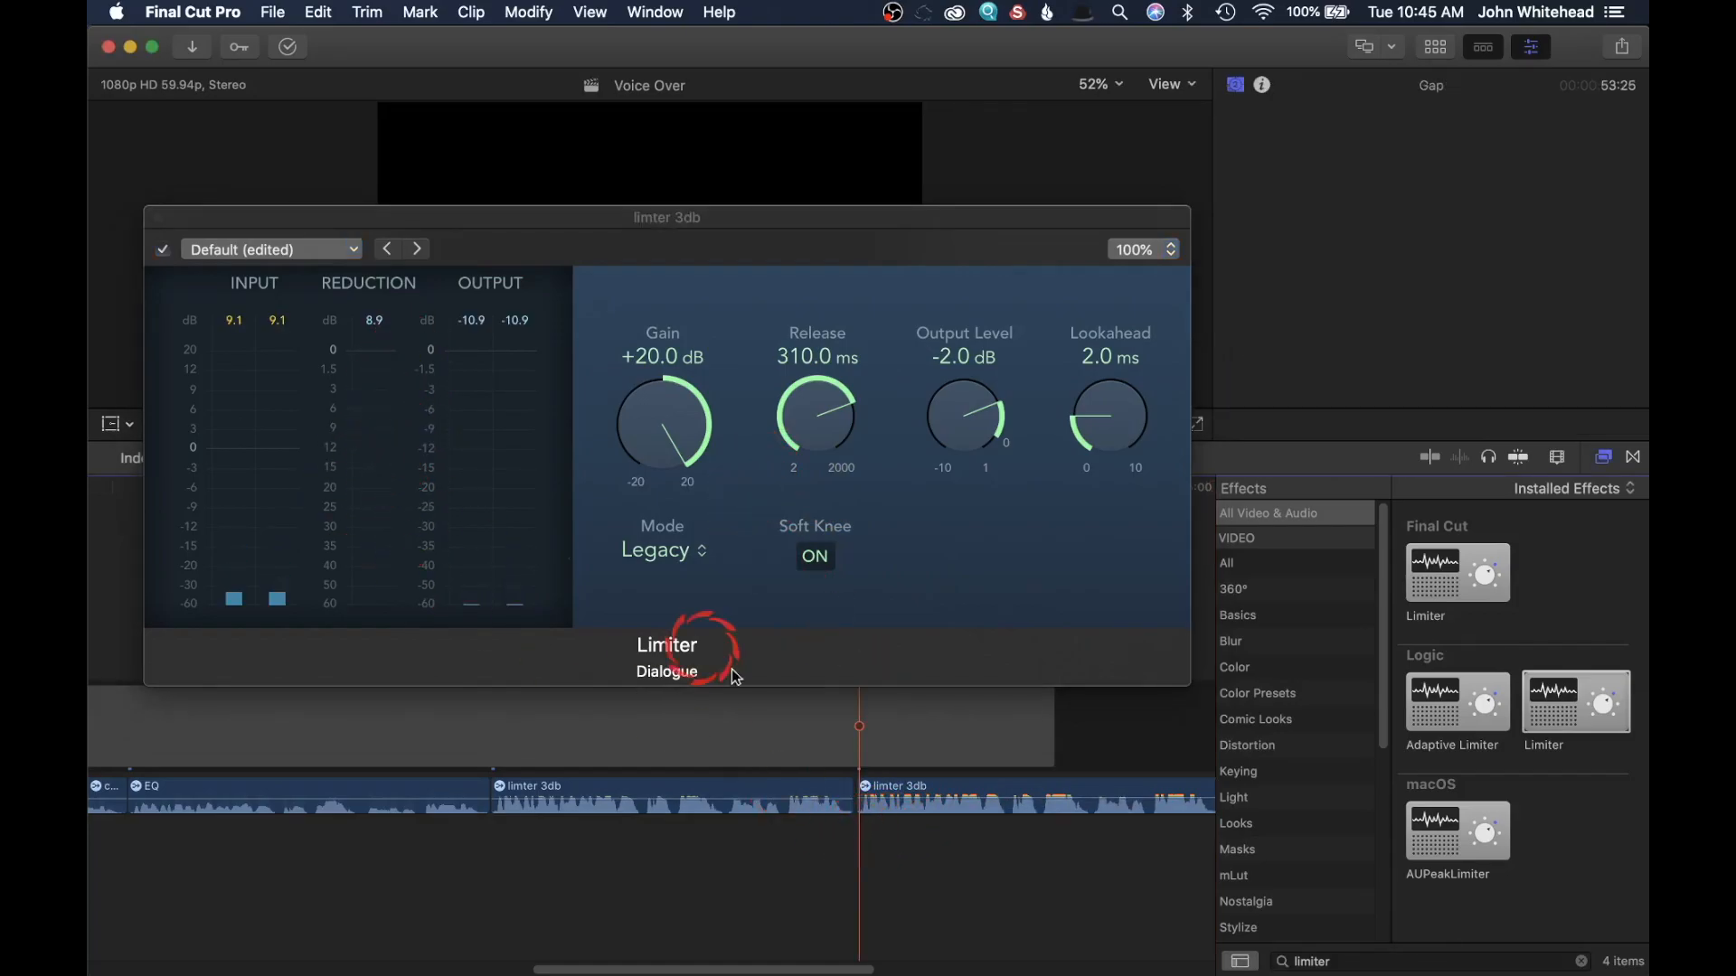
key("space")
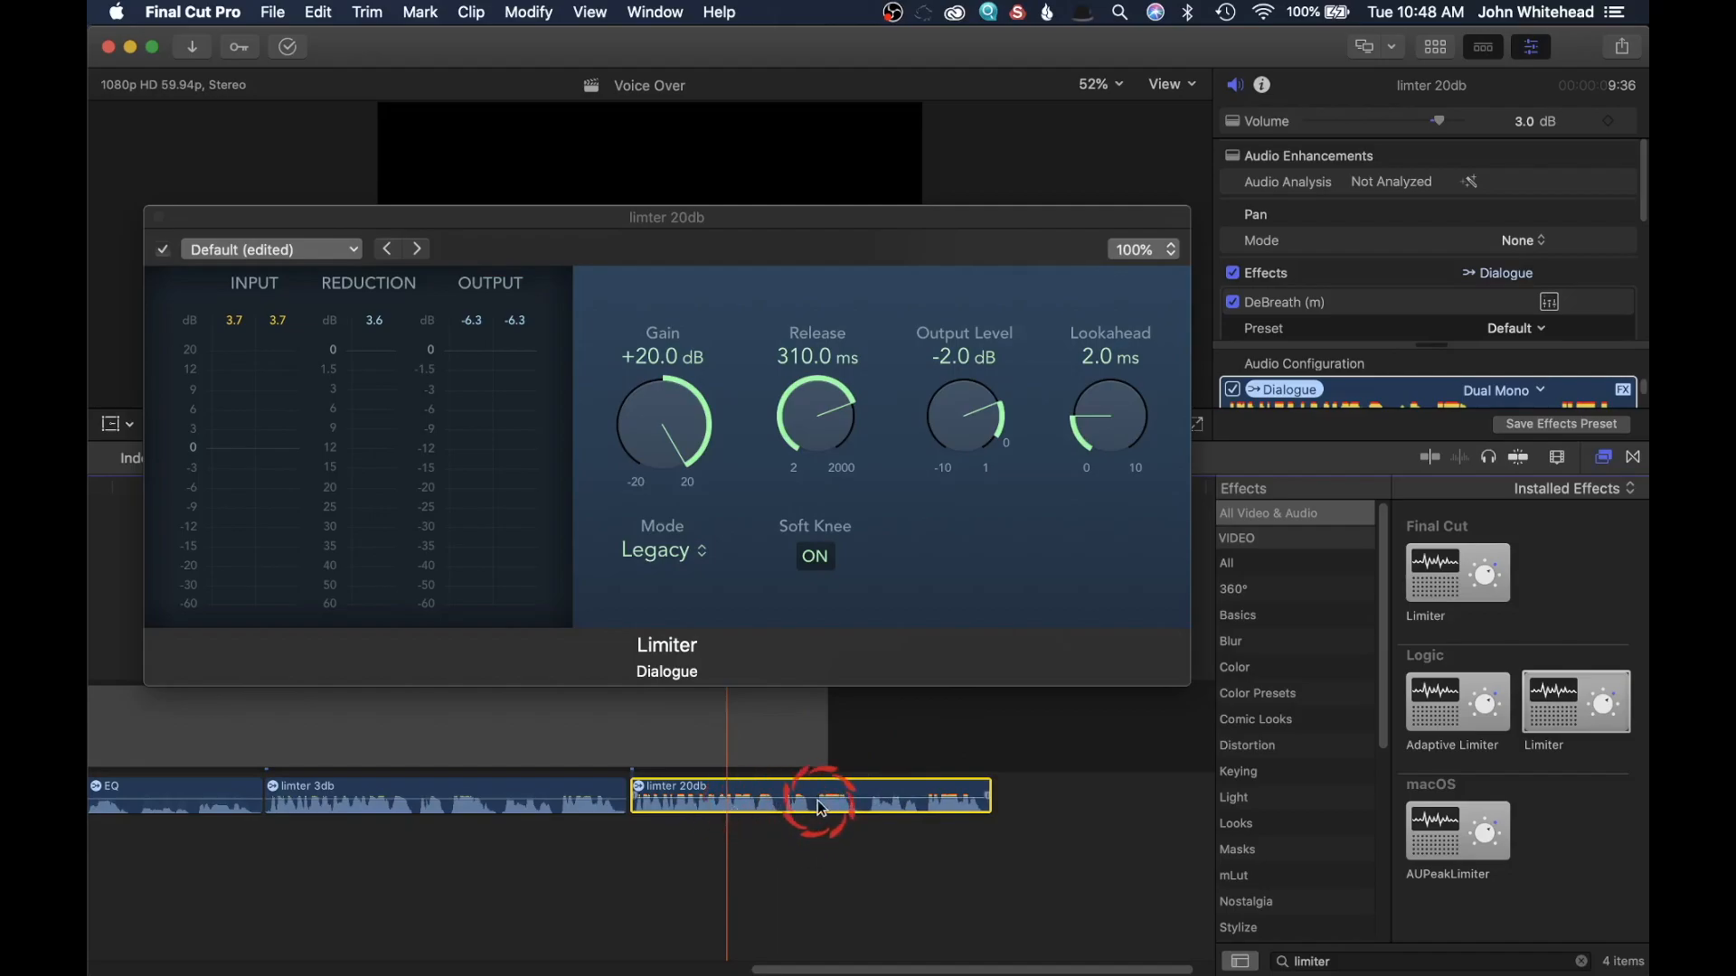
Paste a copy of the limter 3db clip directly after the end of the limter 20db clip and select it
left_click(510, 792)
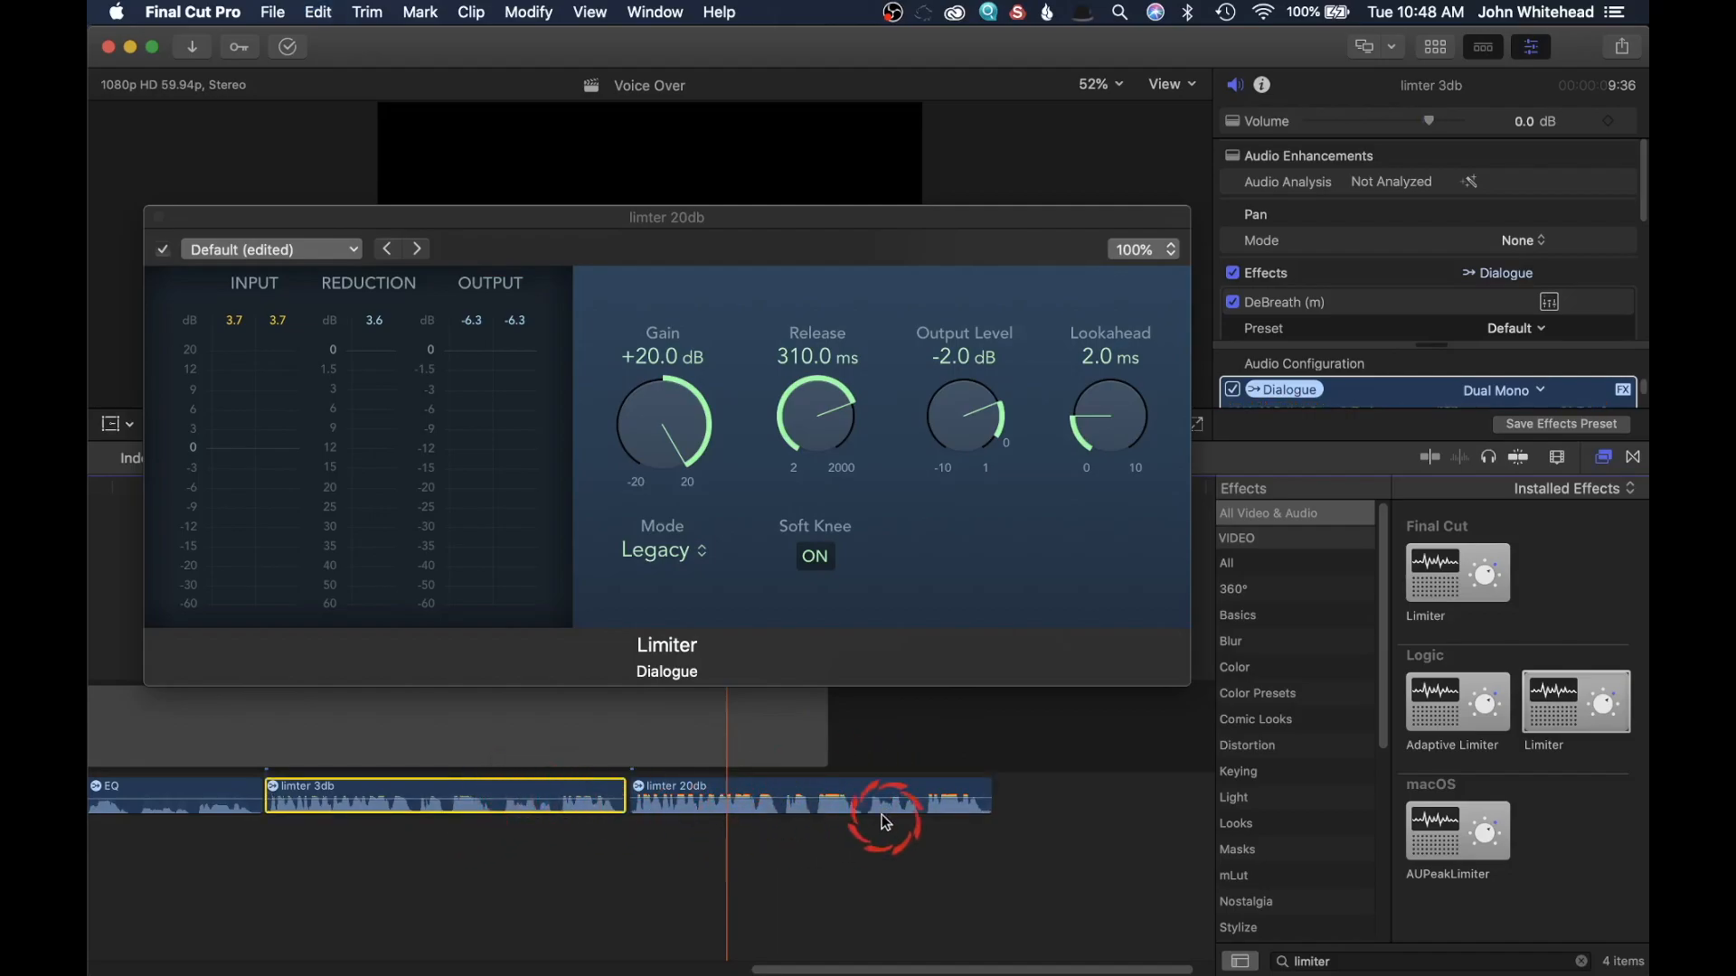
left_click(996, 759)
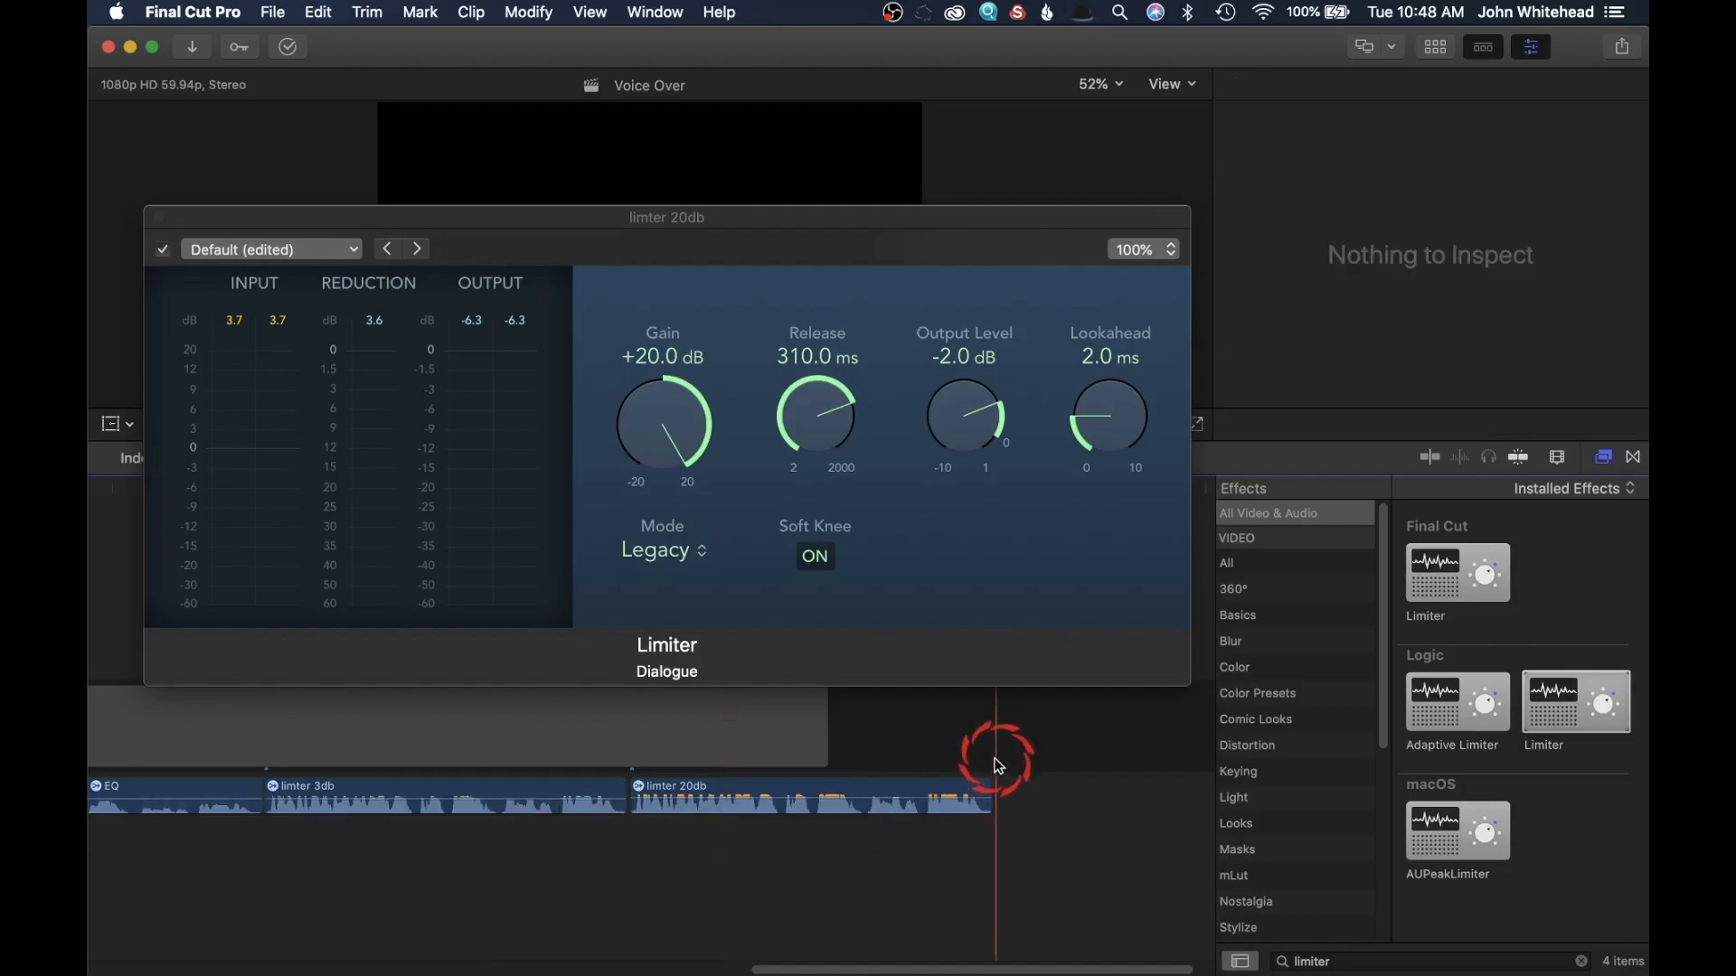
key("super+v")
left_click(1020, 796)
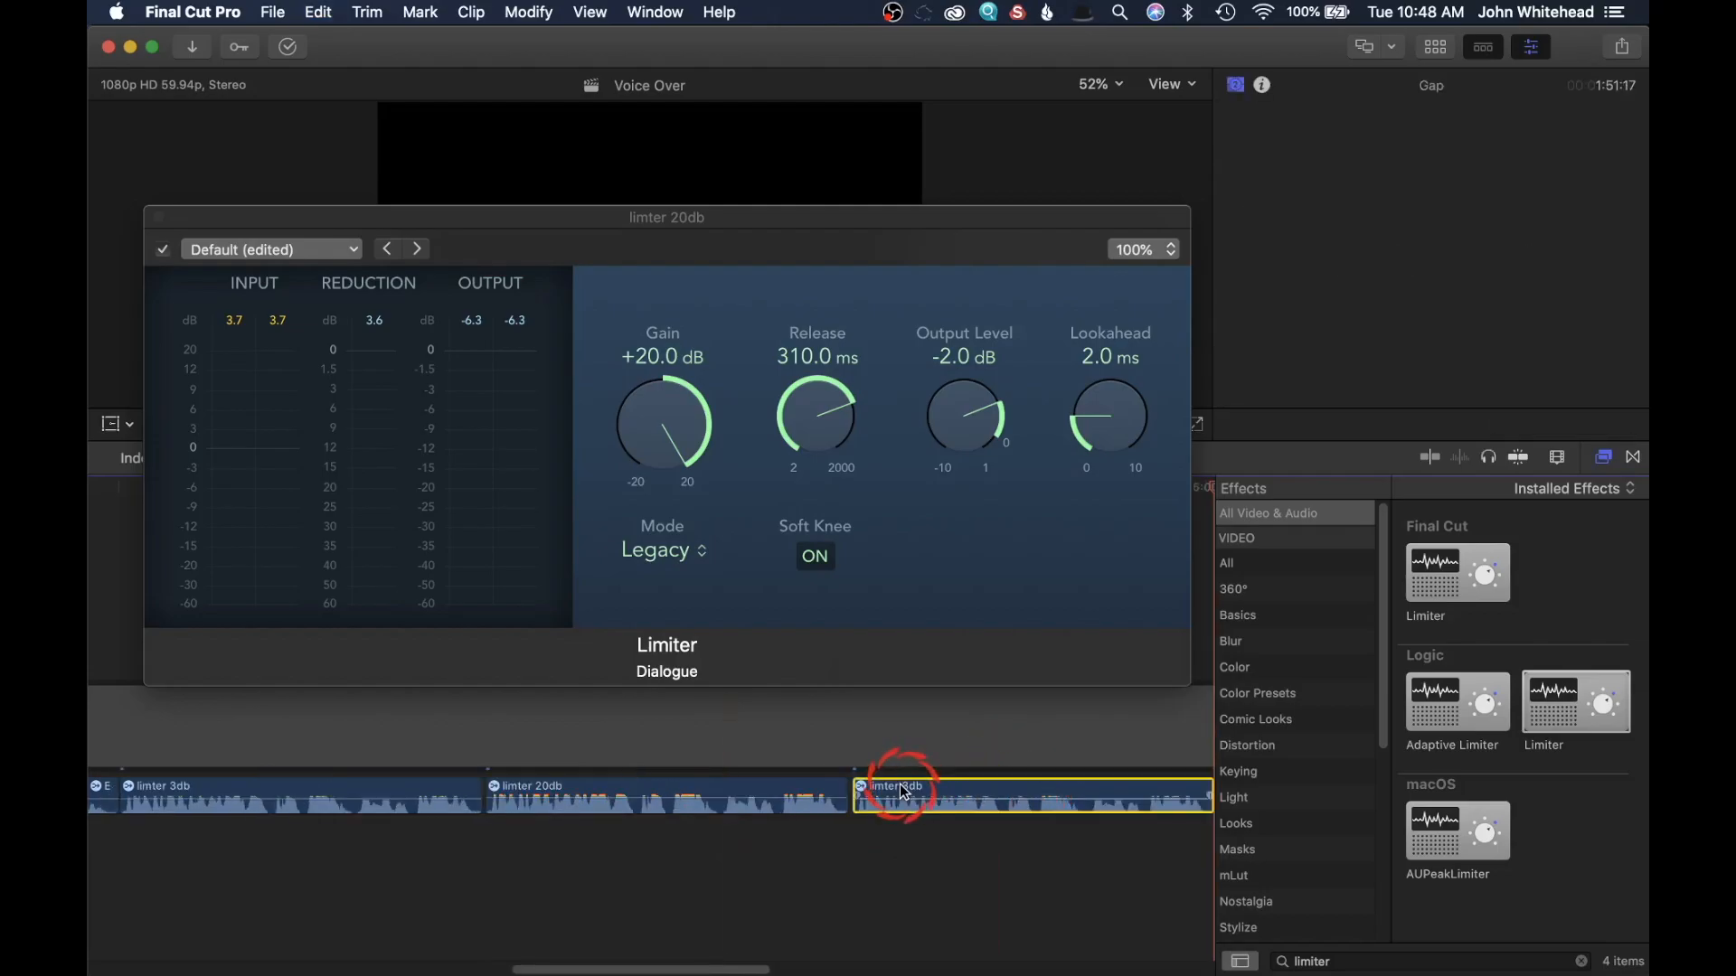
Rename the newly pasted clip as limter 12db and select it
left_click(1026, 662)
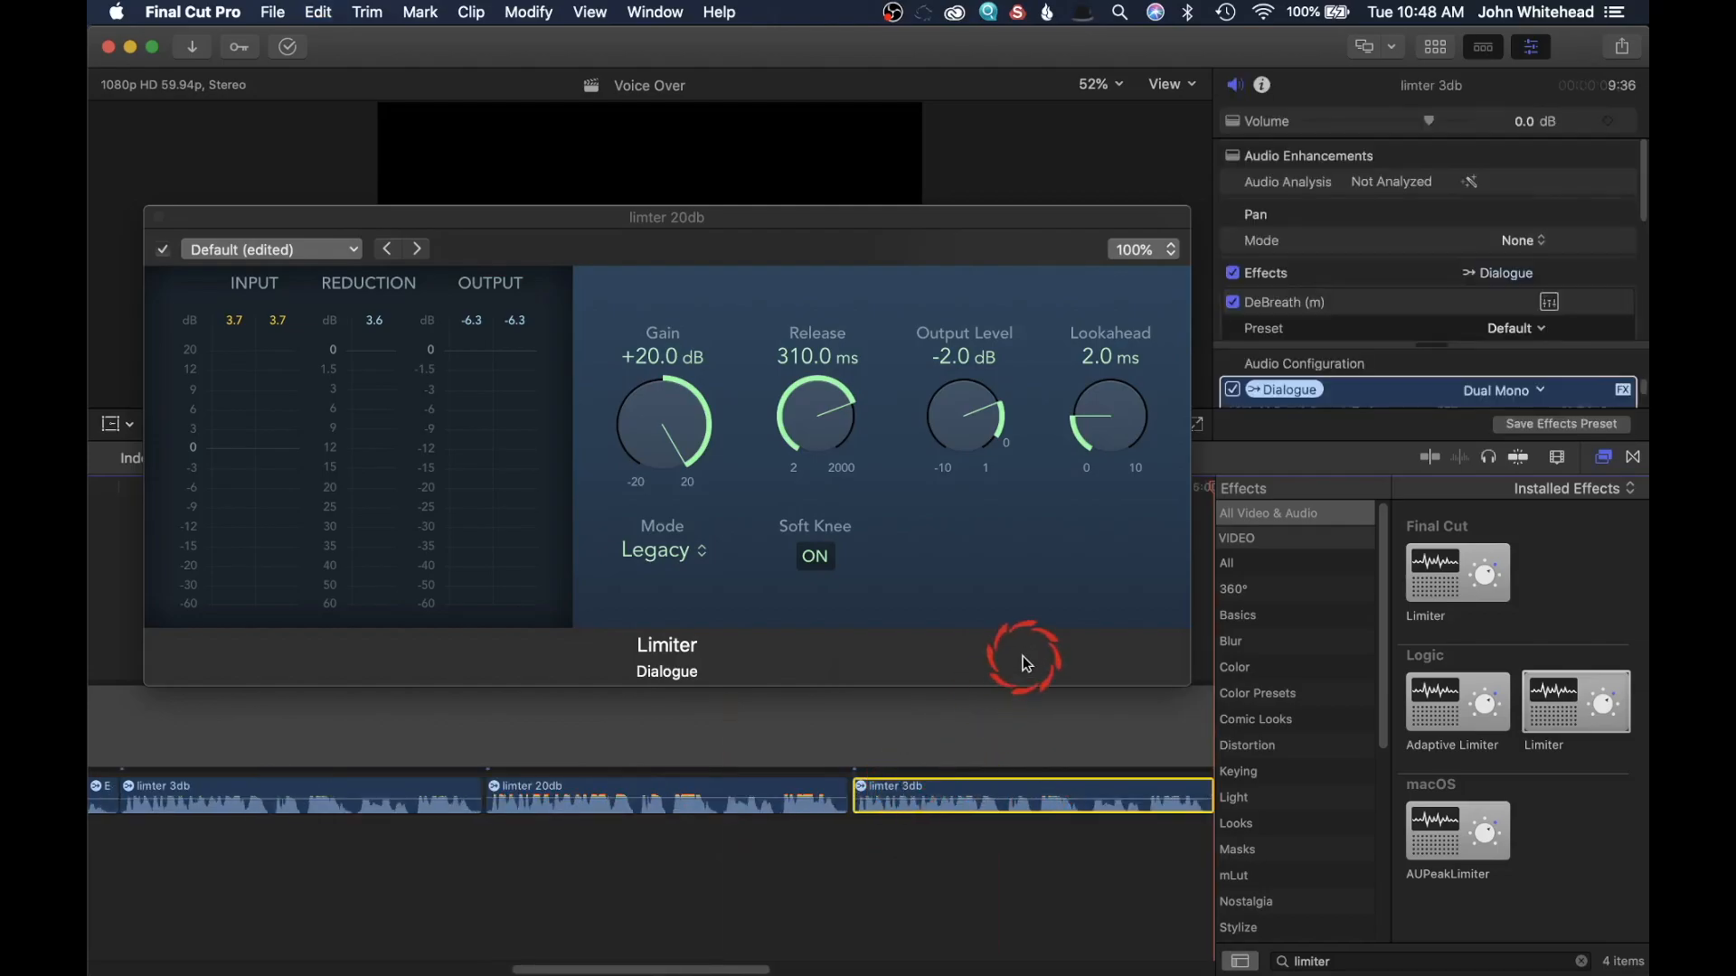
right_click(904, 794)
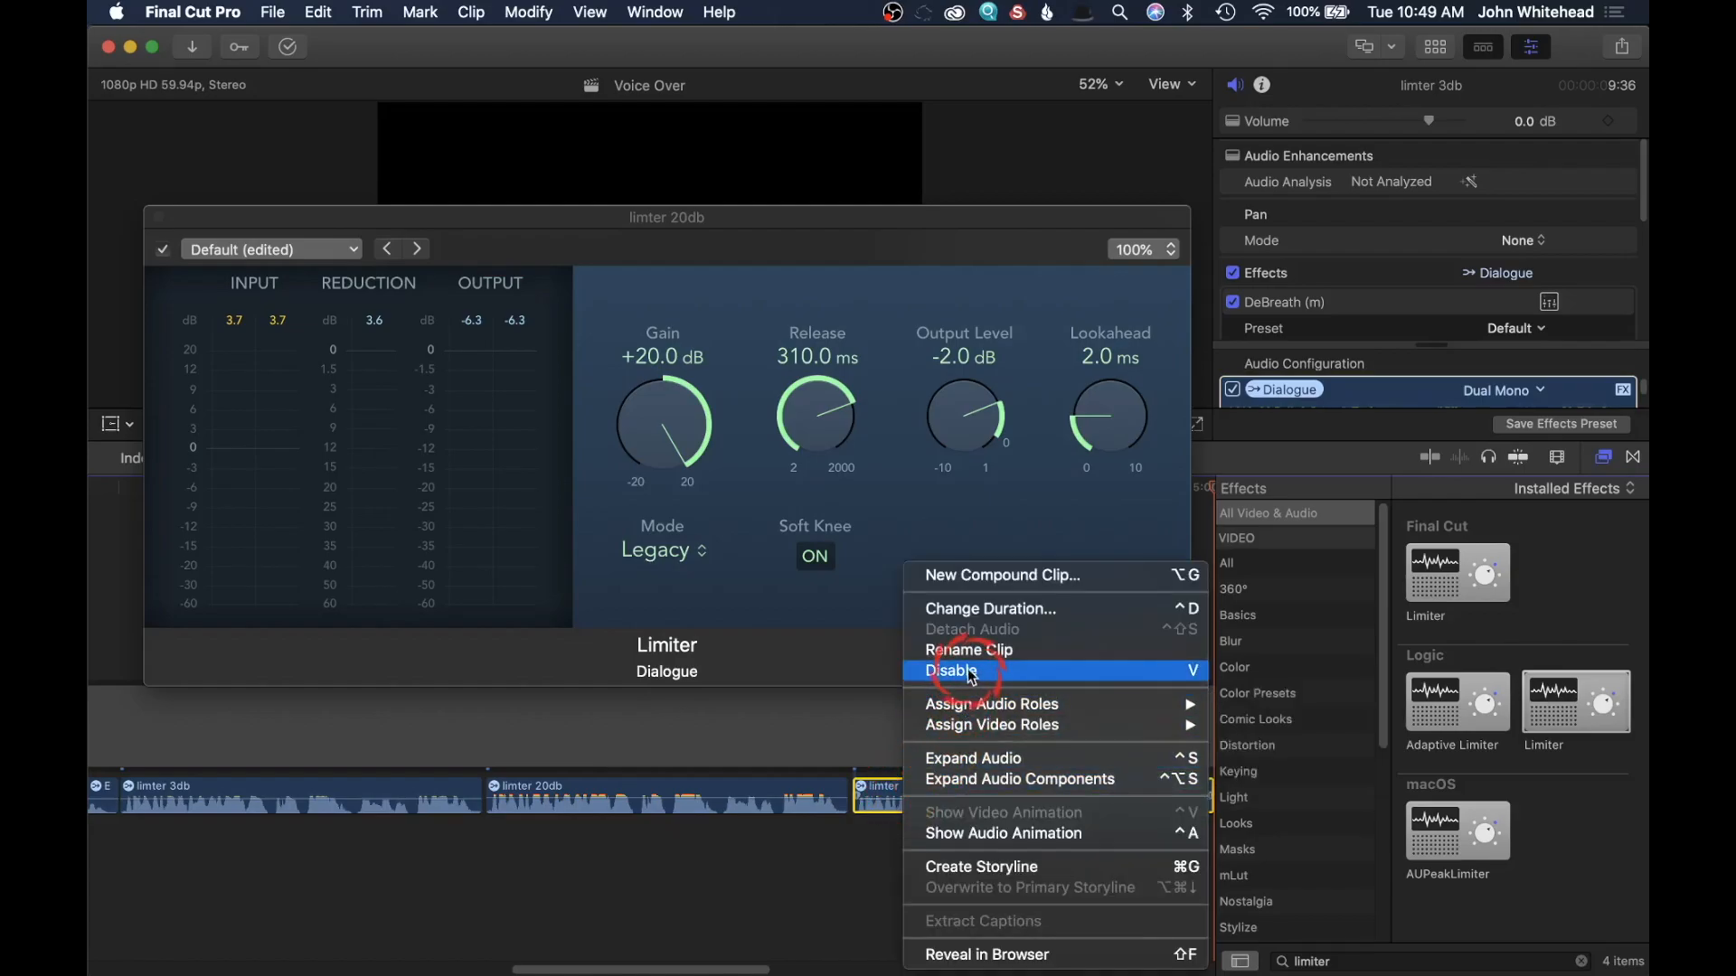
left_click(994, 651)
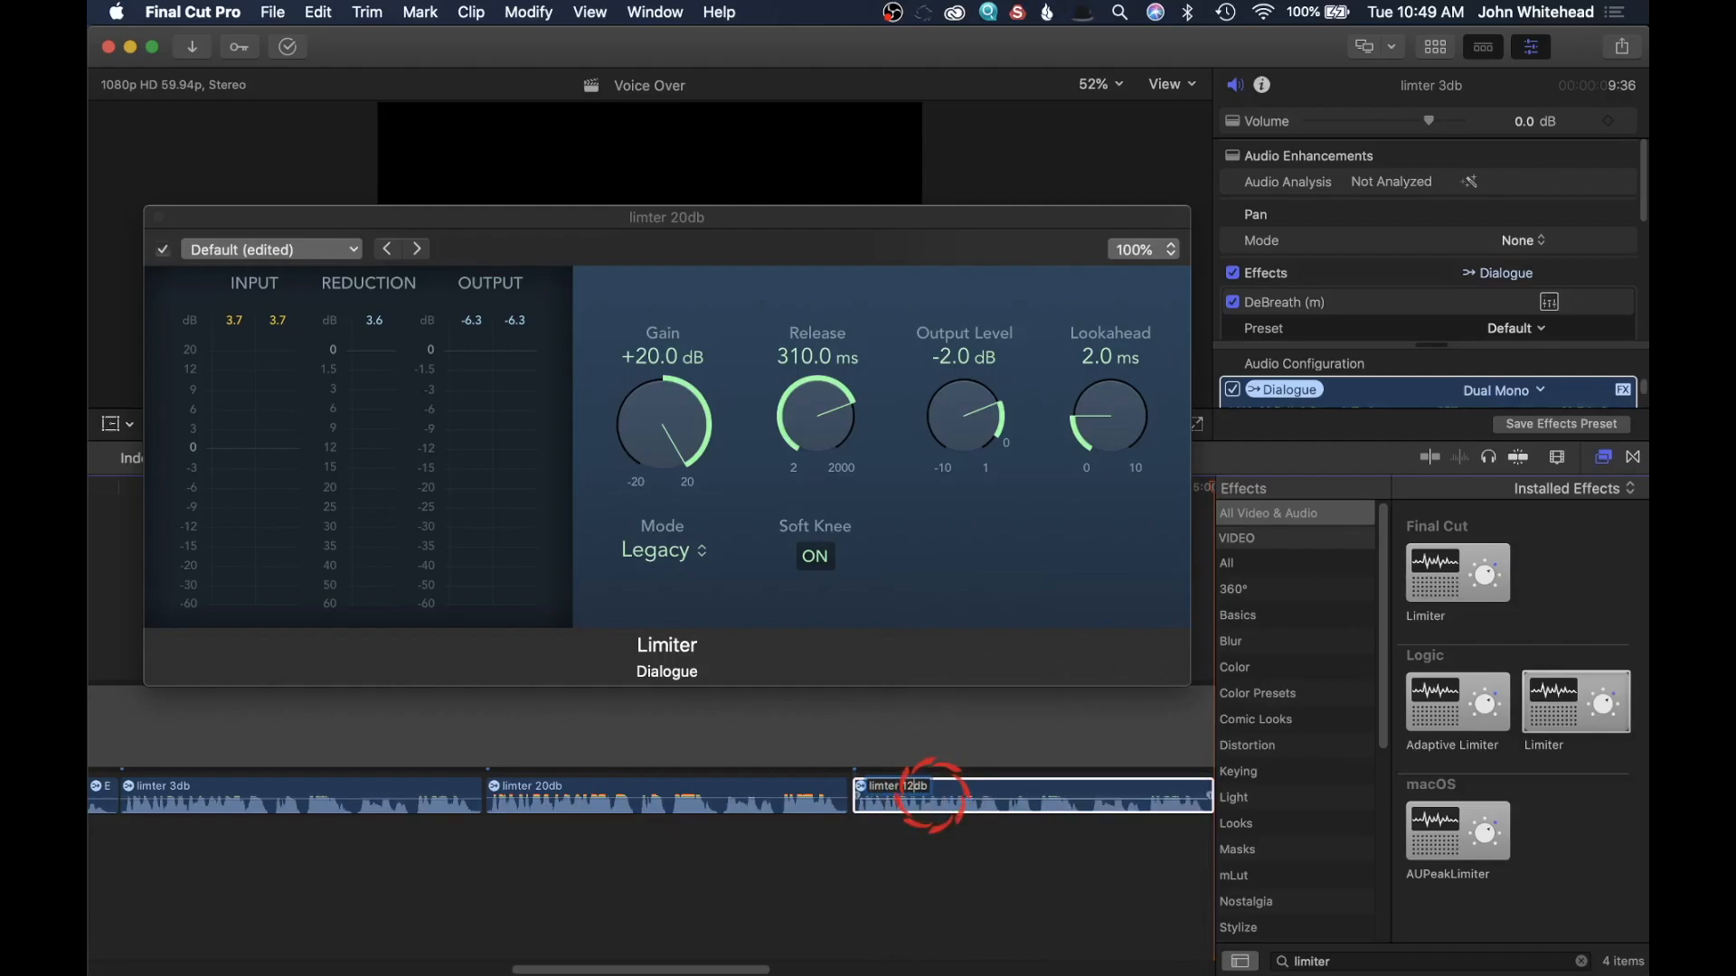
left_click(997, 793)
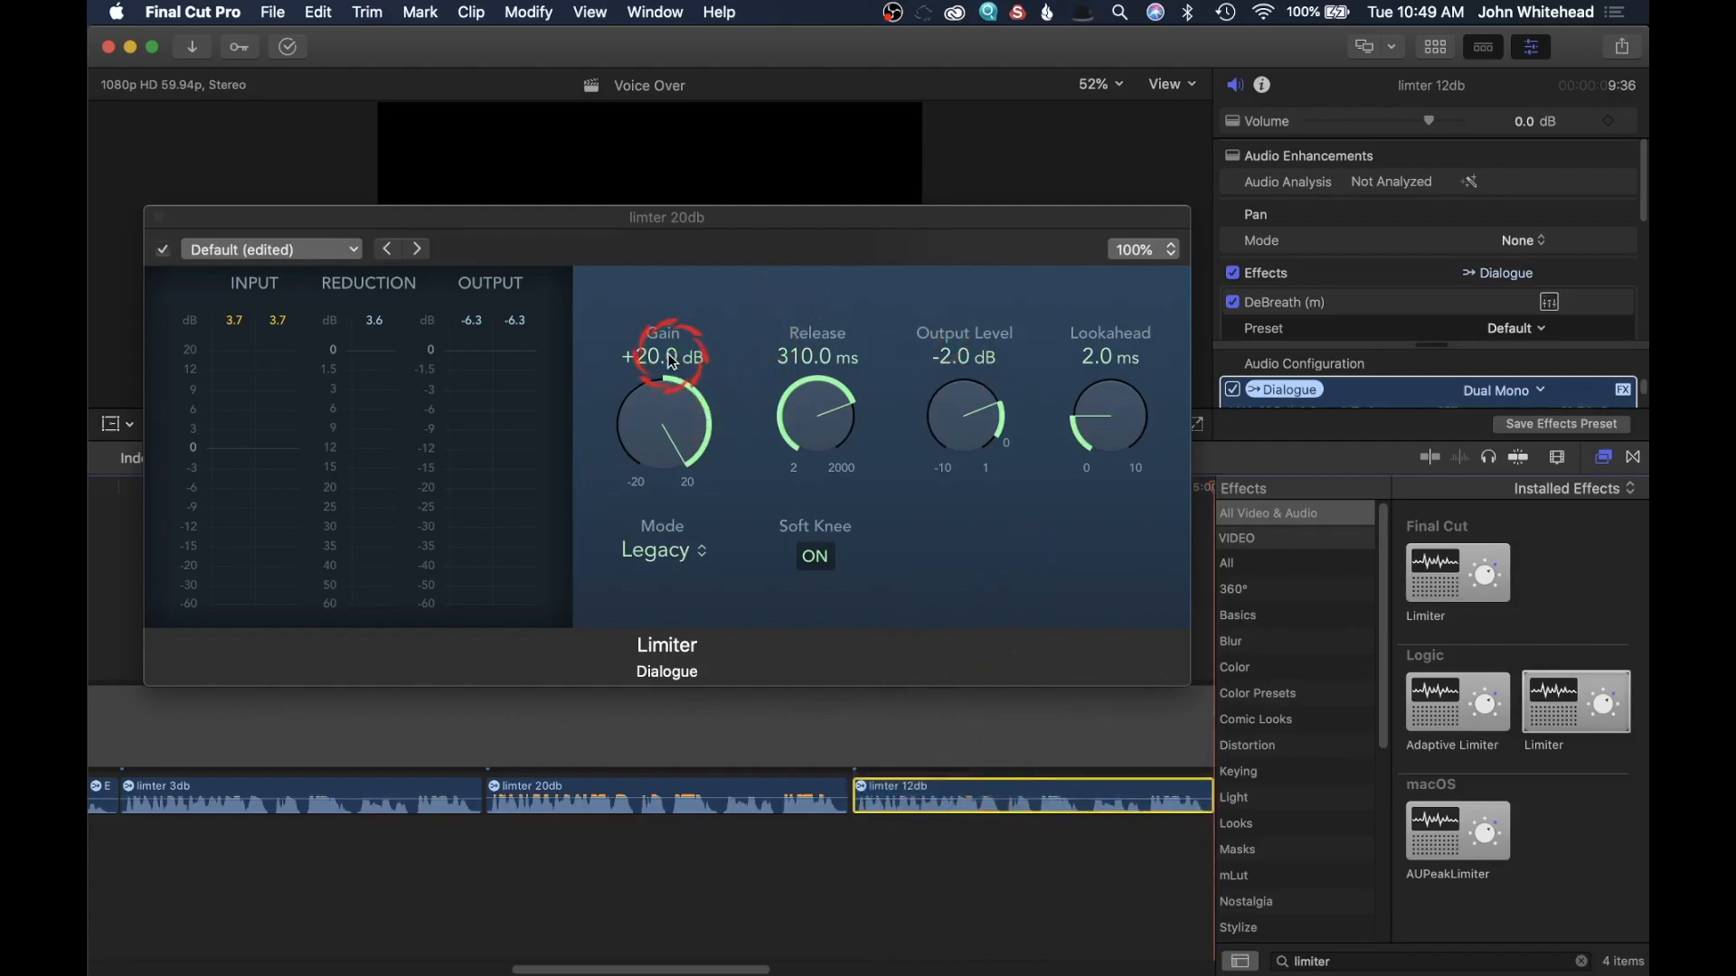
Set the gain to +12.0 dB and the output level to -3.0 dB in the open limter 20db Limiter settings
left_click_drag(672, 361, 657, 480)
left_click(952, 366)
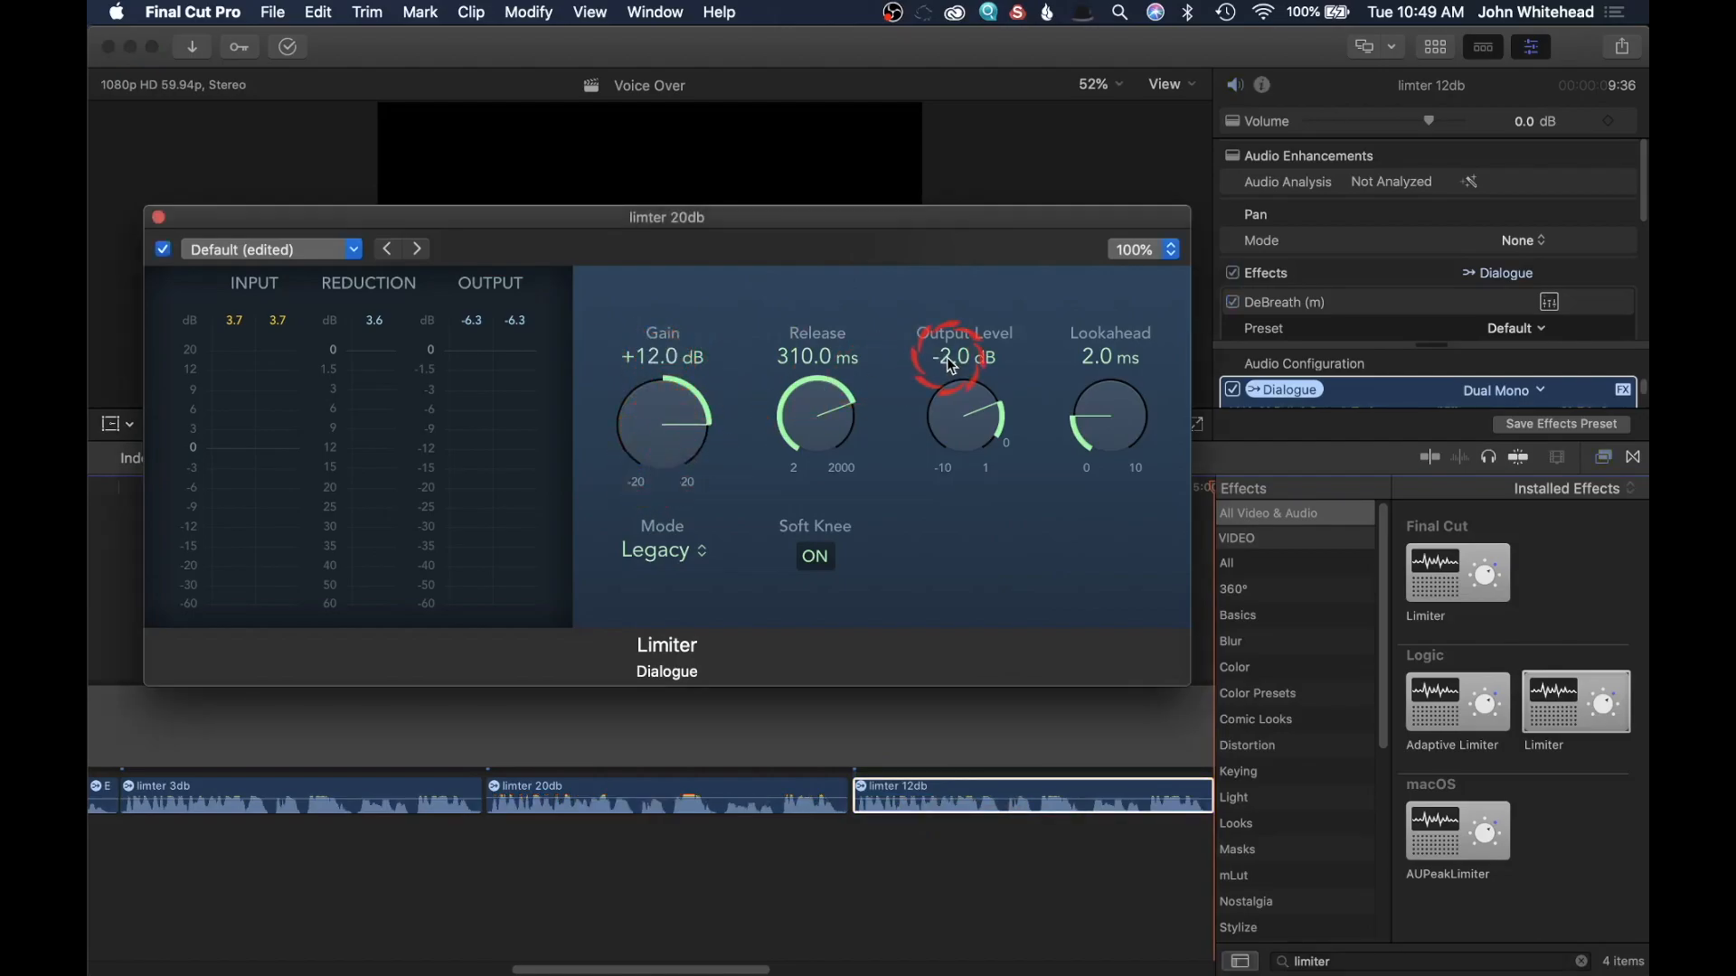
left_click_drag(954, 366, 956, 412)
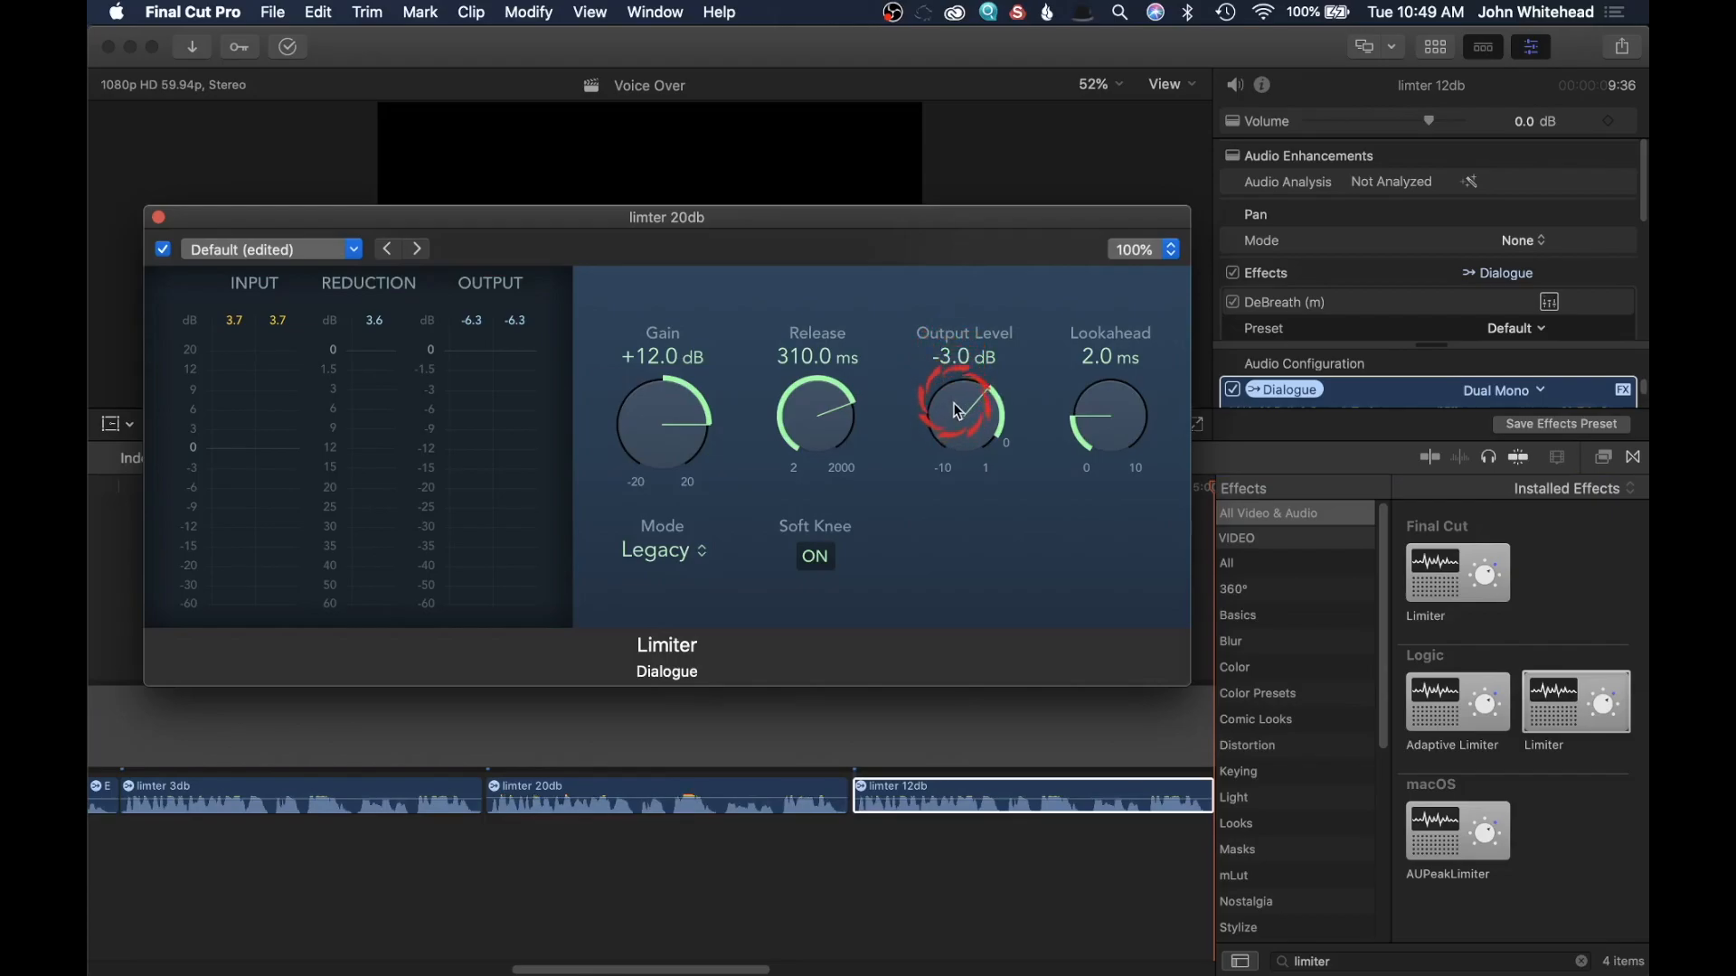
Play the limter 12db clip and the Compression clip from their starts to compare how they sound
left_click(818, 757)
left_click(854, 824)
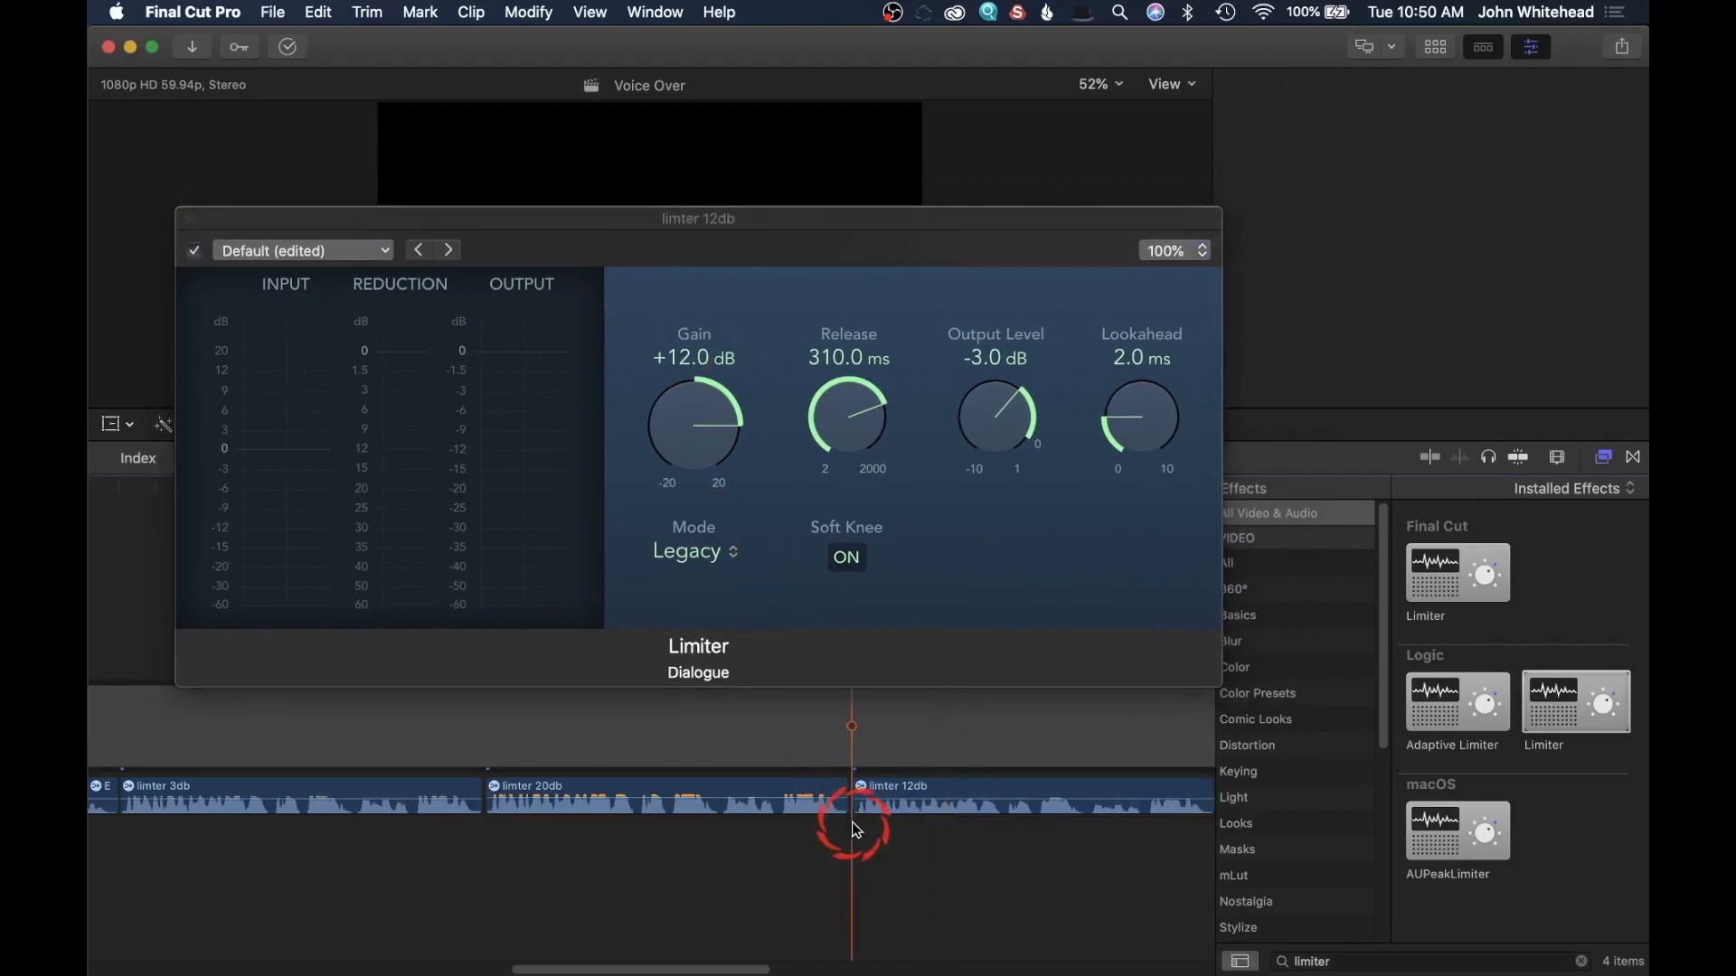
key("space")
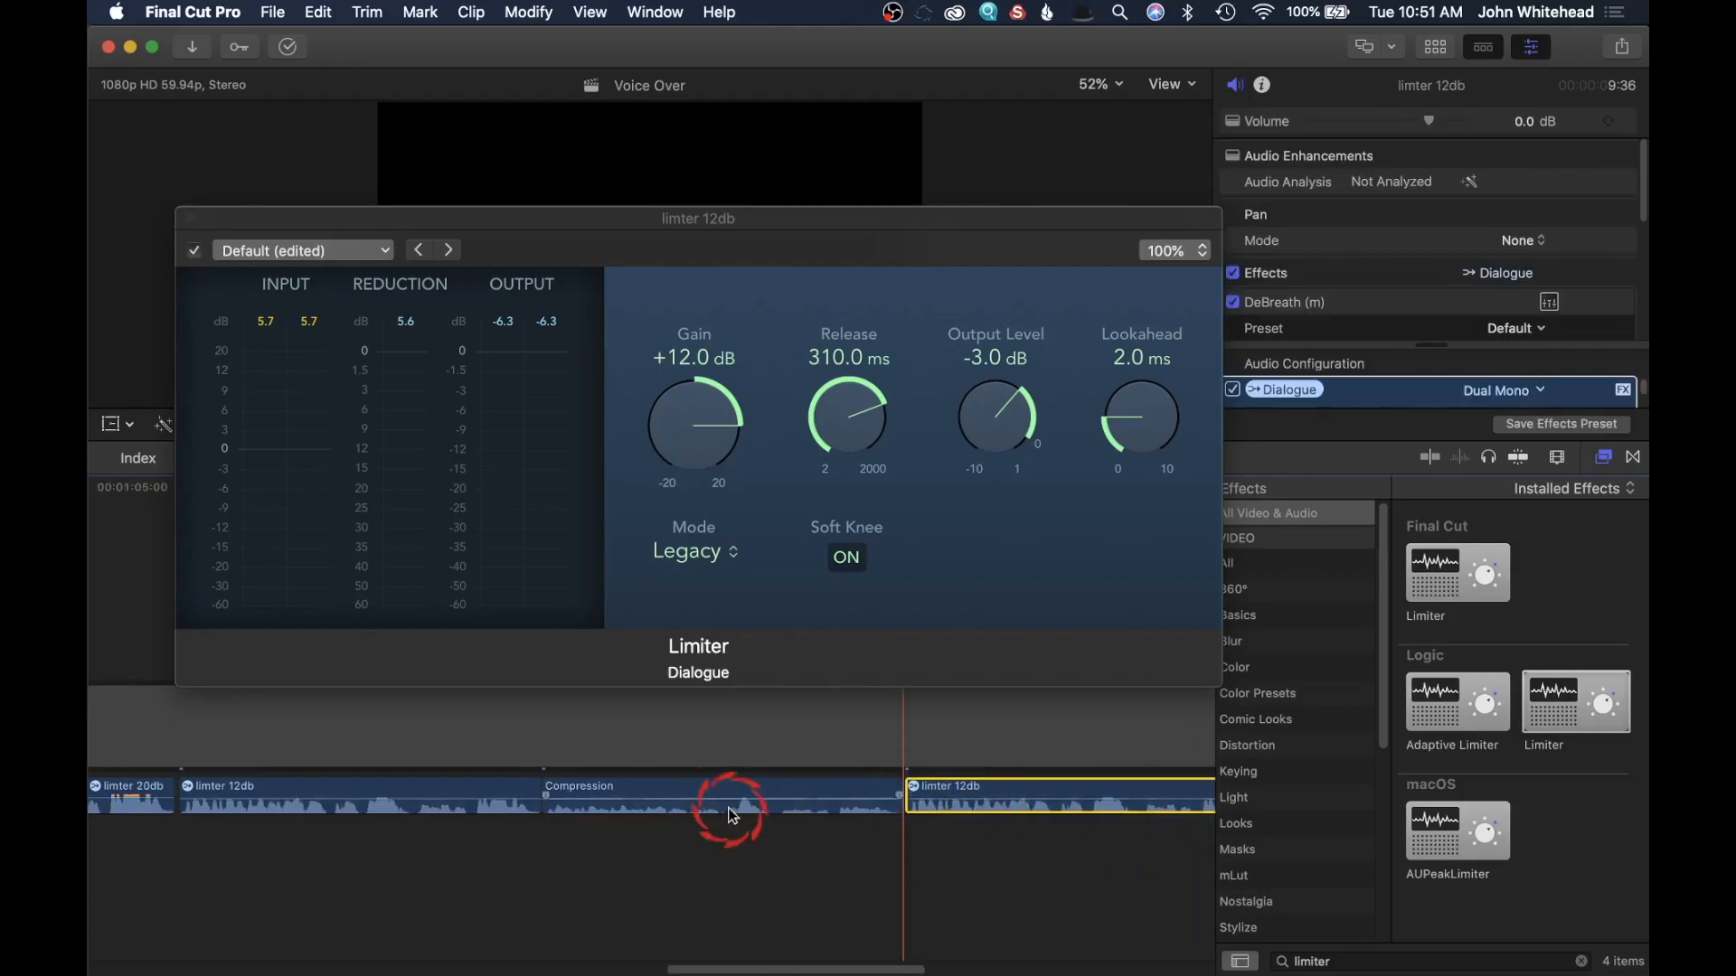
left_click(552, 834)
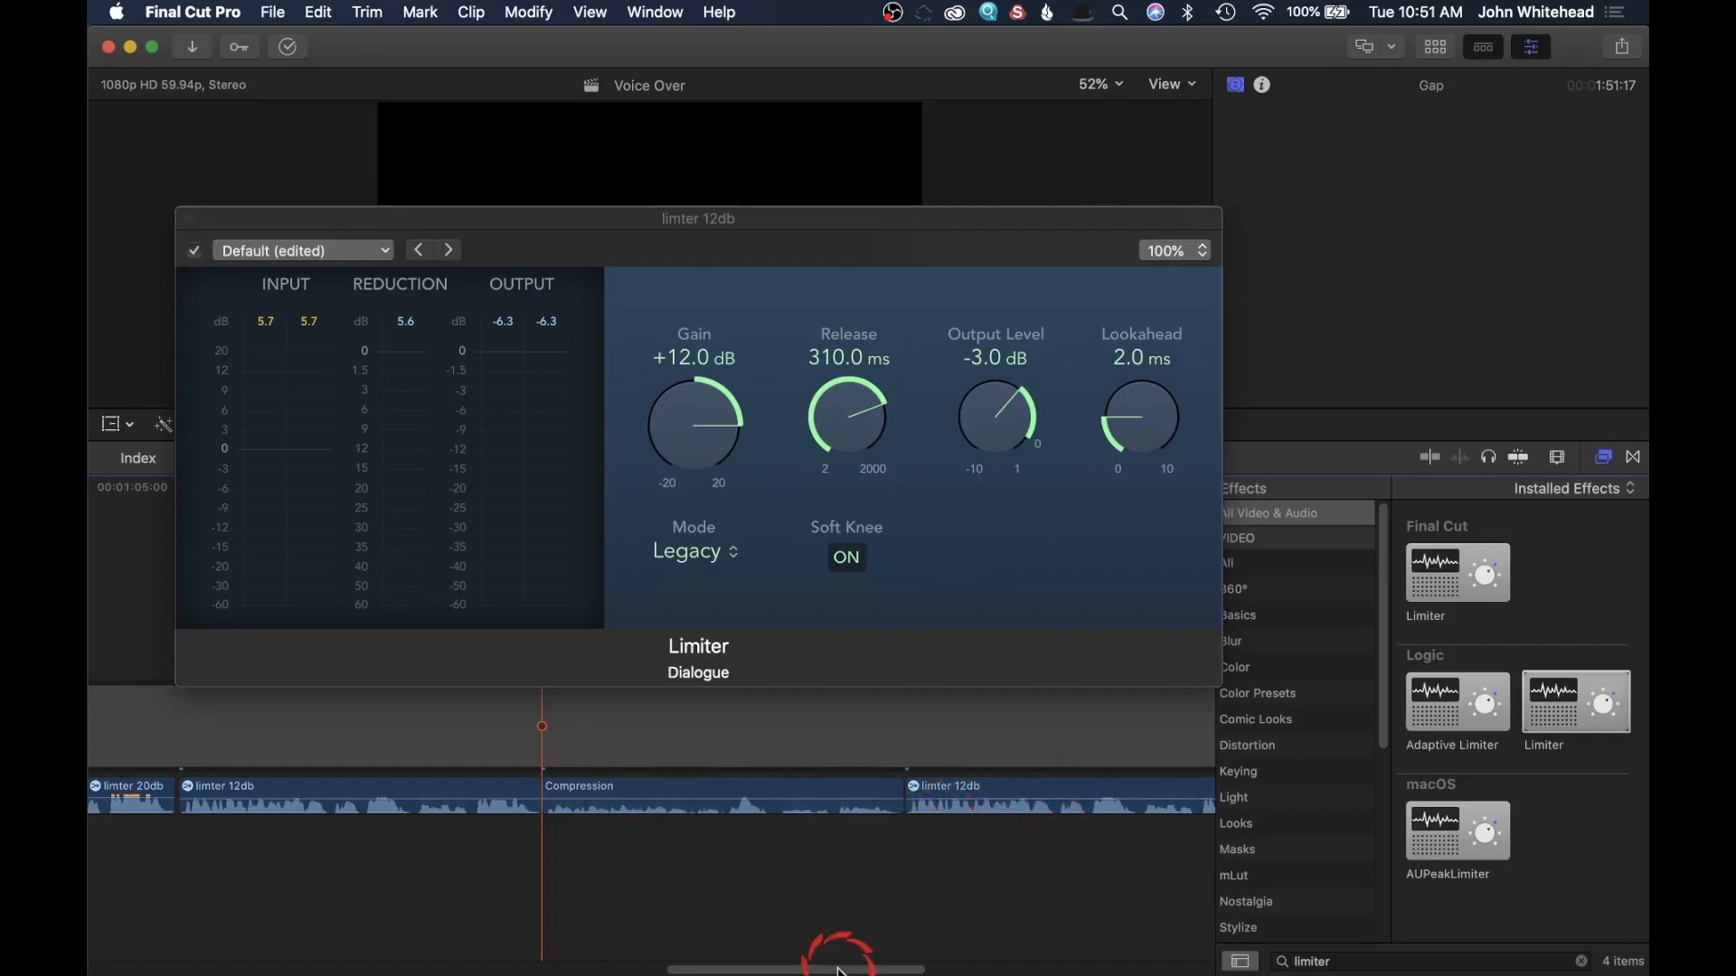
key("space")
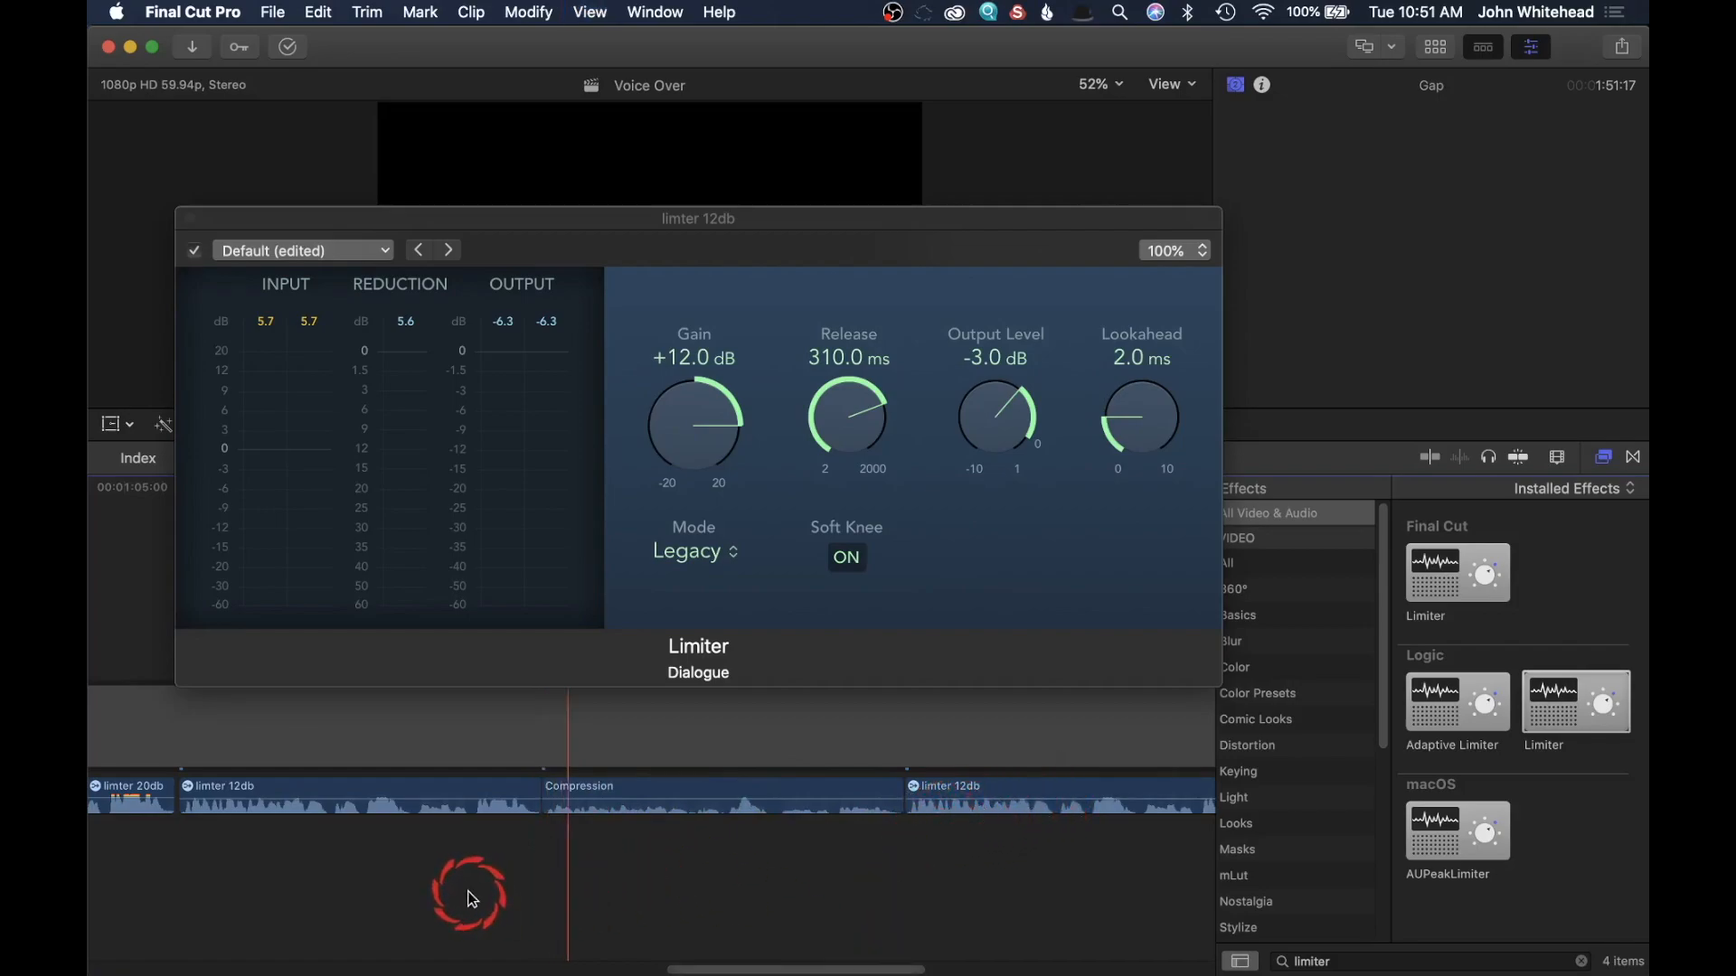